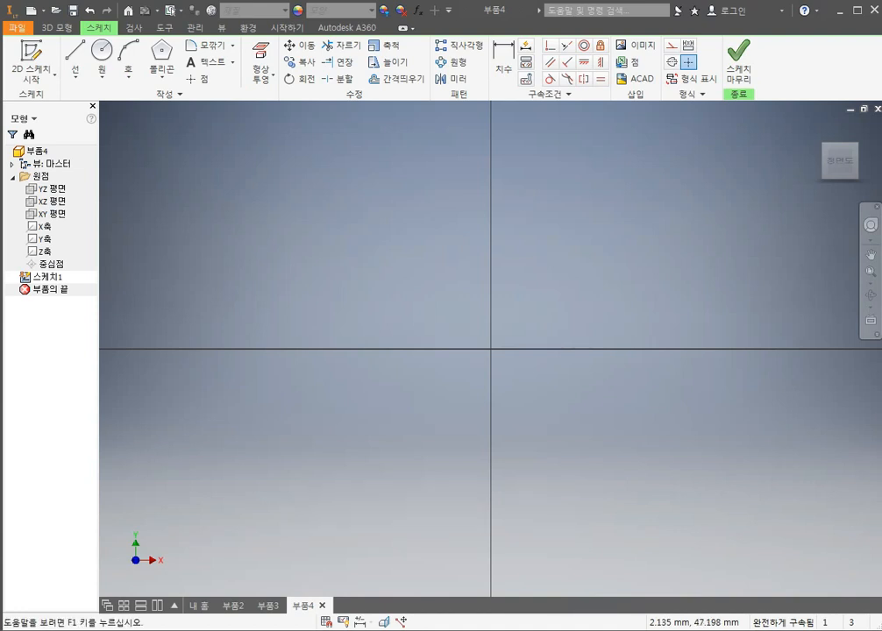
Step: Draw a two-point rectangle about 34 mm wide around the sketch origin
{"action": "left_click", "coordinate": [162, 75]}
{"action": "left_click", "coordinate": [180, 99]}
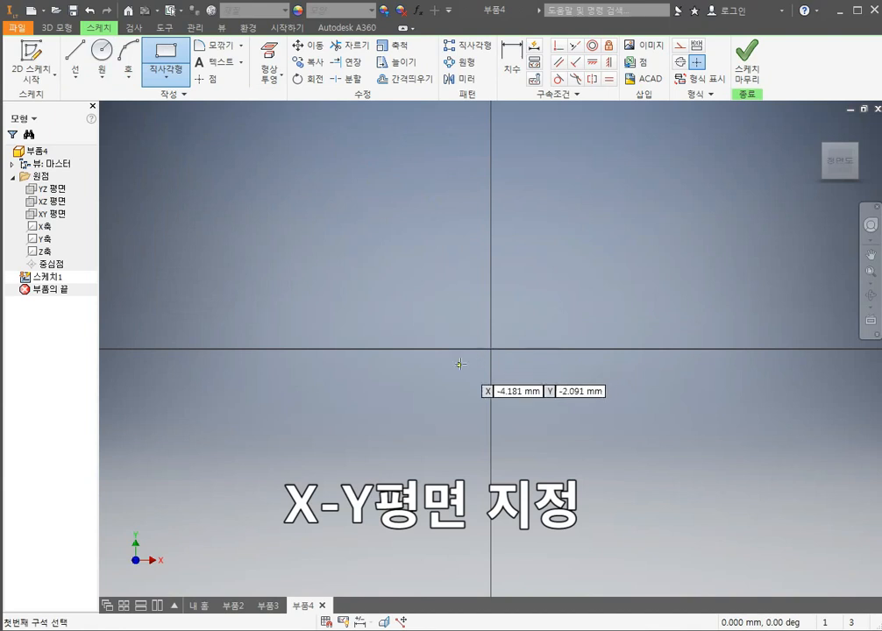
{"action": "left_click", "coordinate": [407, 395]}
{"action": "left_click", "coordinate": [670, 225]}
Step: Dimension the rectangle's lower edge and set its width to 90 mm
{"action": "left_click", "coordinate": [512, 70]}
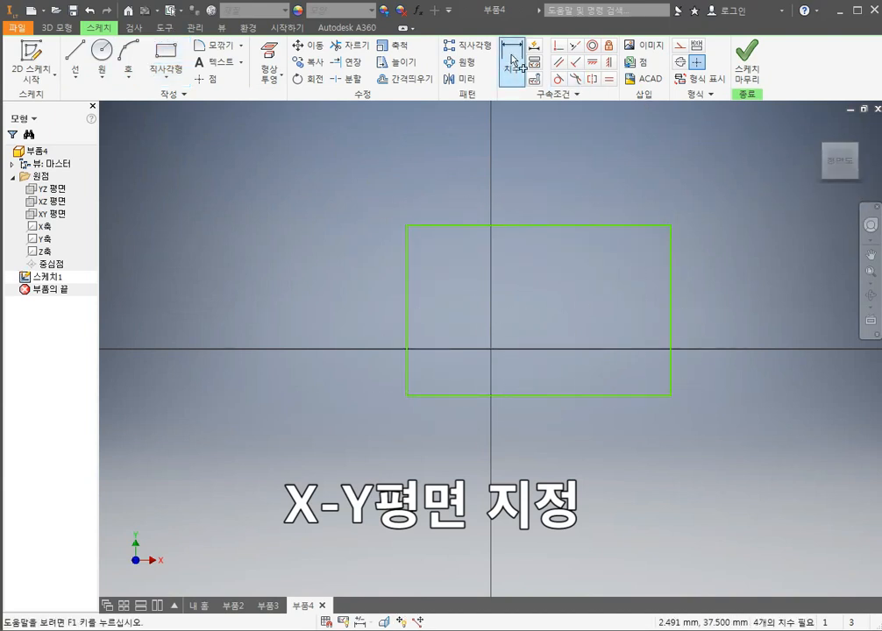
{"action": "left_click", "coordinate": [532, 397]}
{"action": "left_click", "coordinate": [522, 452]}
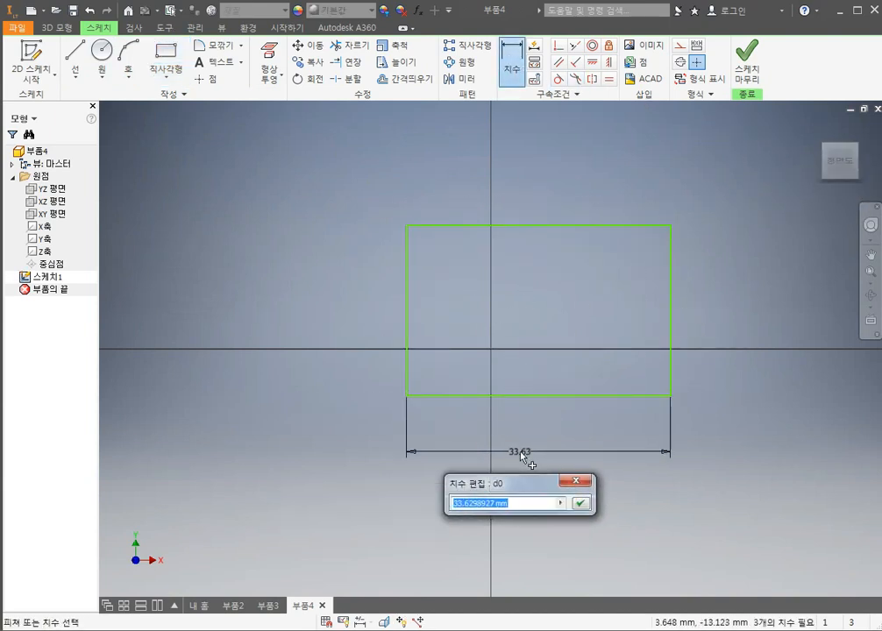
{"action": "type", "text": "90"}
{"action": "key", "text": "Return"}
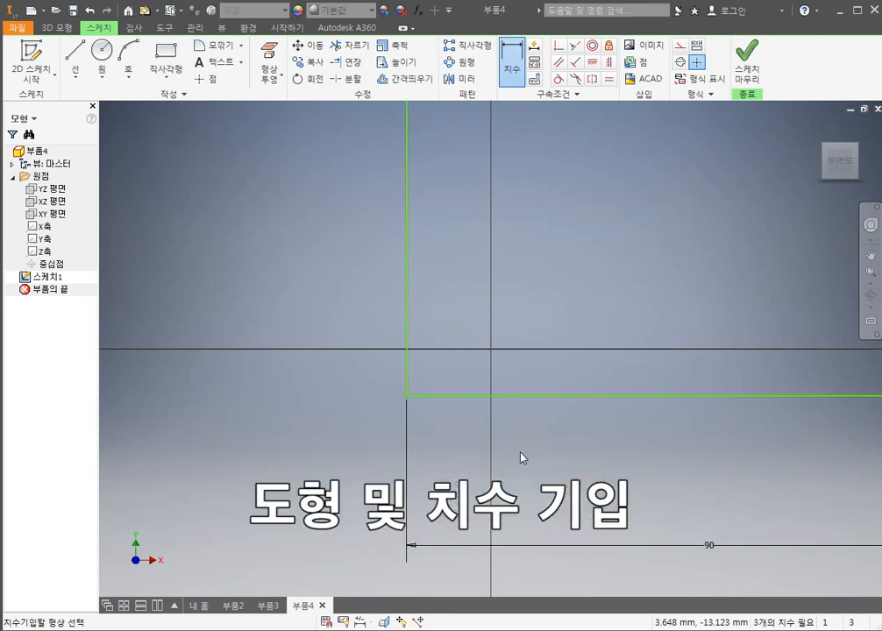
Step: Dimension the rectangle's left edge and set its height to 70 mm
{"action": "scroll", "coordinate": [529, 390], "scroll_direction": "down", "scroll_amount": 5}
{"action": "left_click", "coordinate": [512, 361]}
{"action": "left_click", "coordinate": [454, 359]}
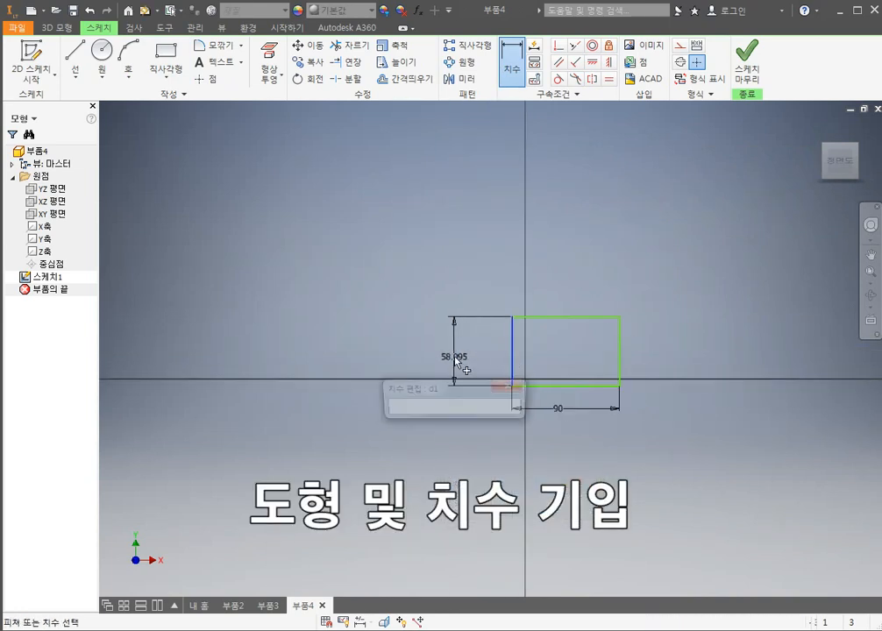
{"action": "type", "text": "70"}
{"action": "key", "text": "Return"}
{"action": "scroll", "coordinate": [673, 415], "scroll_direction": "up", "scroll_amount": 4}
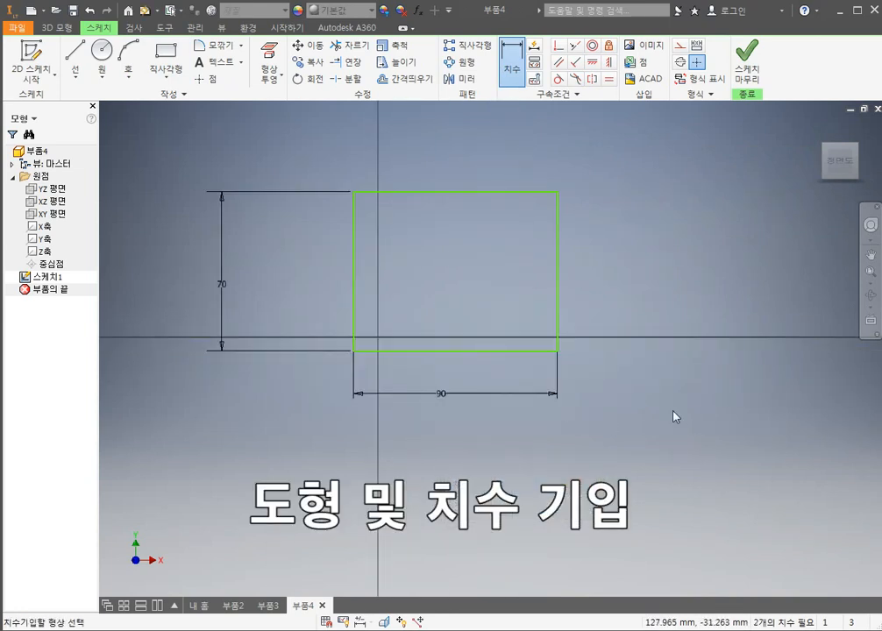
{"action": "key", "text": "Escape"}
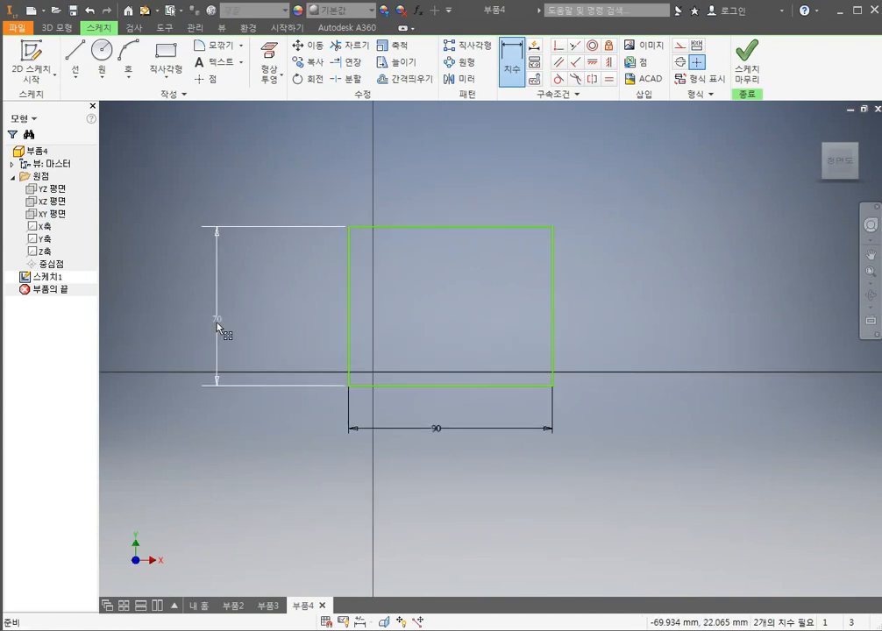
Step: Reposition the height and width dimensions beside the rectangle, bringing the height dimension closer, and finish the sketch
{"action": "left_click_drag", "start_coordinate": [220, 327], "coordinate": [306, 322]}
{"action": "mouse_move", "coordinate": [436, 429]}
{"action": "left_mouse_down"}
{"action": "mouse_move", "coordinate": [463, 421]}
{"action": "mouse_move", "coordinate": [454, 426]}
{"action": "left_mouse_up"}
{"action": "middle_click_drag", "start_coordinate": [453, 425], "coordinate": [448, 448]}
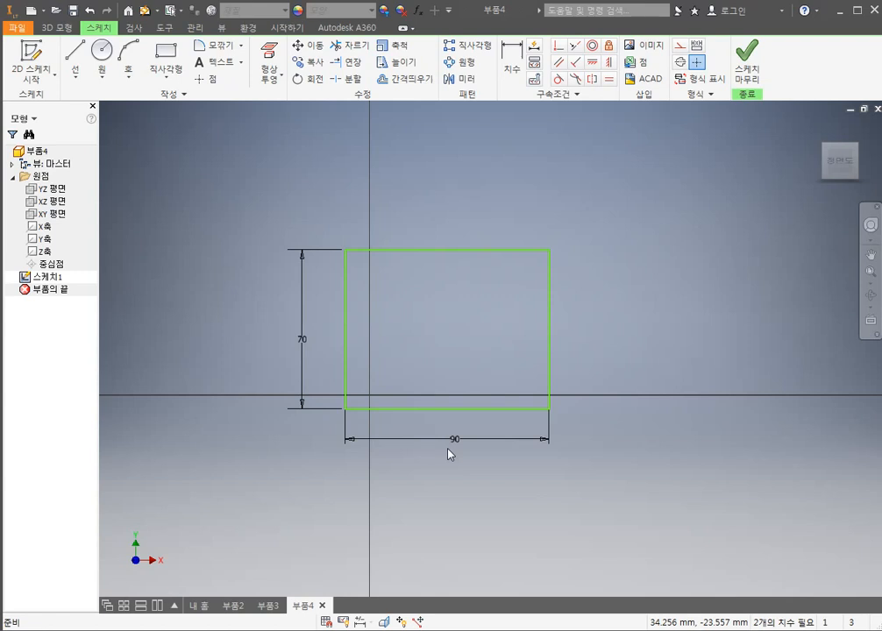
{"action": "left_click", "coordinate": [747, 62]}
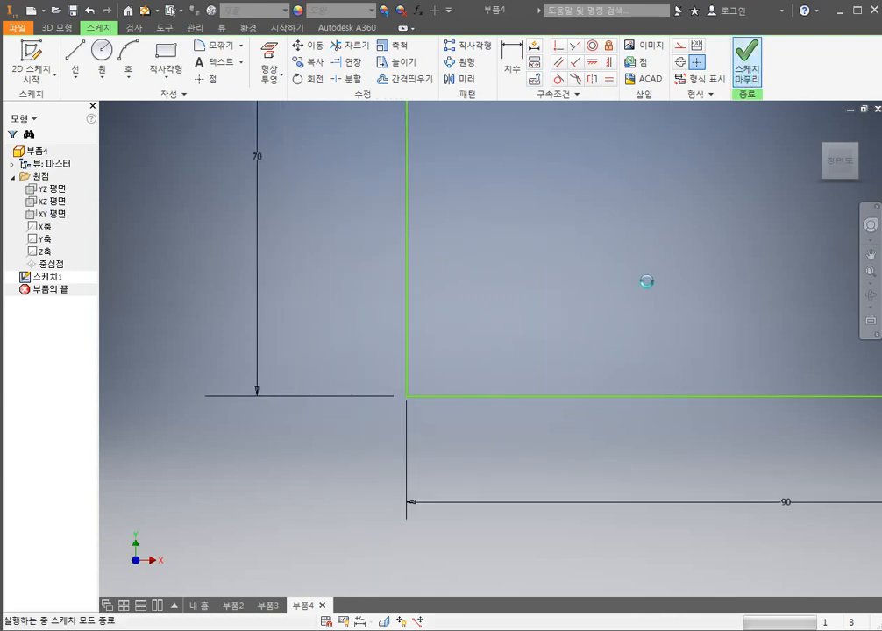
Step: Create a work plane offset 25 mm from the XY plane
{"action": "scroll", "coordinate": [642, 304], "scroll_direction": "up", "scroll_amount": 8}
{"action": "mouse_move", "coordinate": [649, 326]}
{"action": "middle_mouse_down"}
{"action": "mouse_move", "coordinate": [439, 429]}
{"action": "mouse_move", "coordinate": [448, 363]}
{"action": "mouse_move", "coordinate": [445, 379]}
{"action": "middle_mouse_up"}
{"action": "middle_click_drag", "start_coordinate": [466, 436], "coordinate": [496, 355]}
{"action": "left_click", "coordinate": [552, 80]}
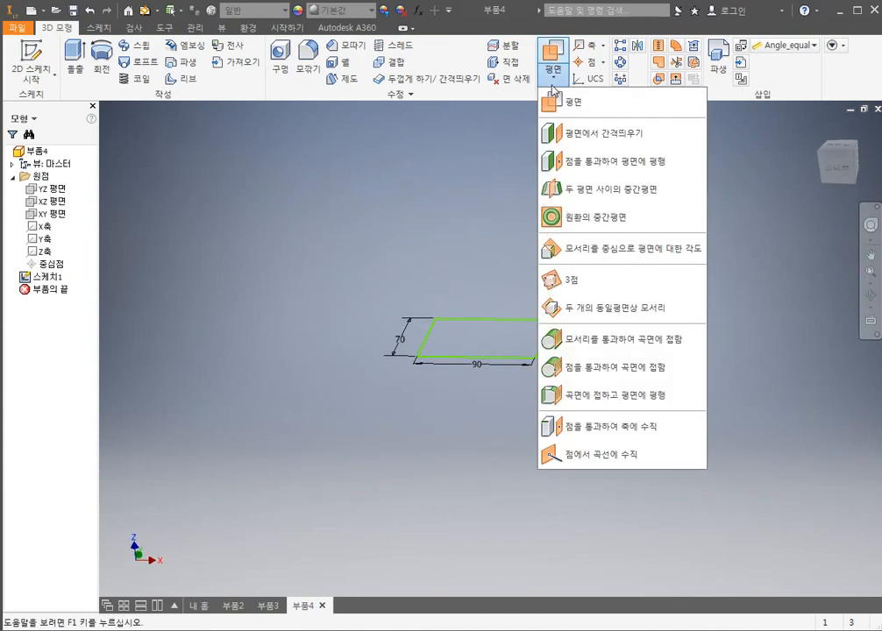
{"action": "left_click", "coordinate": [579, 134]}
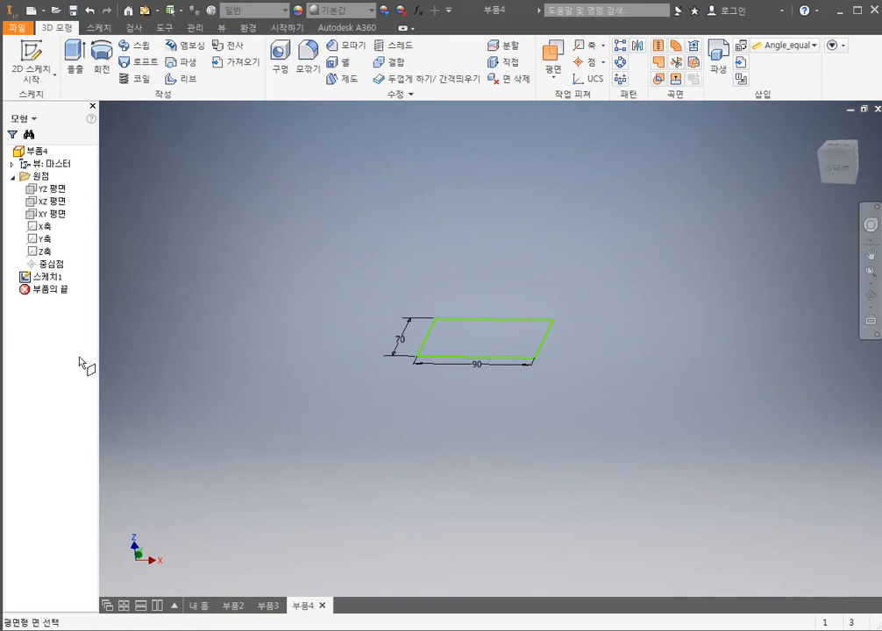
{"action": "left_click", "coordinate": [49, 213]}
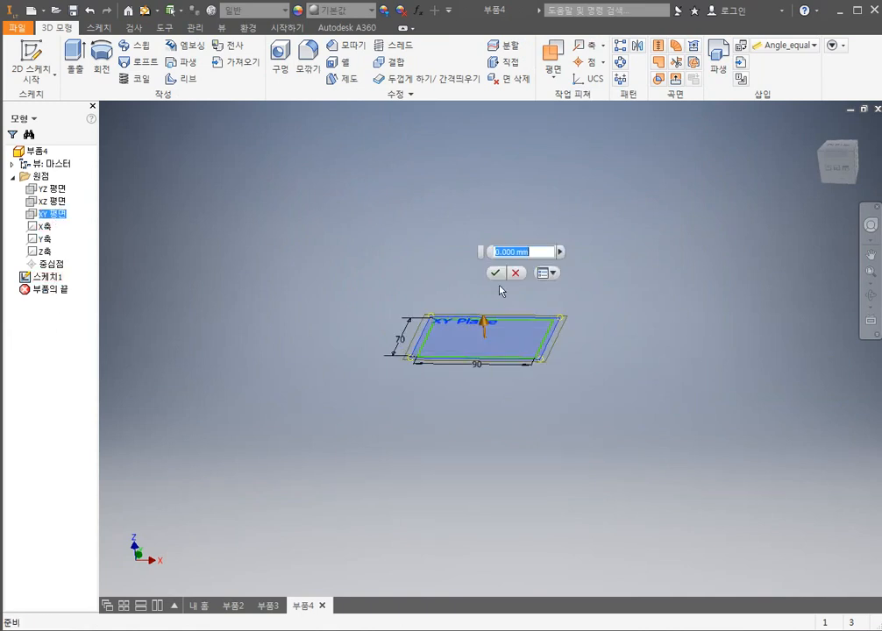
{"action": "type", "text": "25"}
{"action": "key", "text": "Return"}
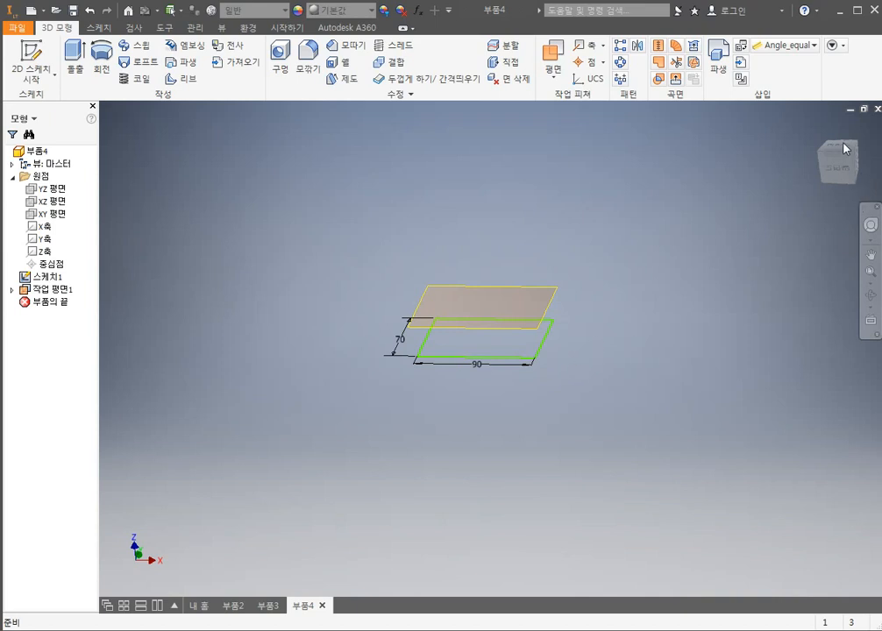
Step: Start a new sketch on the offset work plane
{"action": "middle_click_drag", "start_coordinate": [686, 268], "coordinate": [663, 292]}
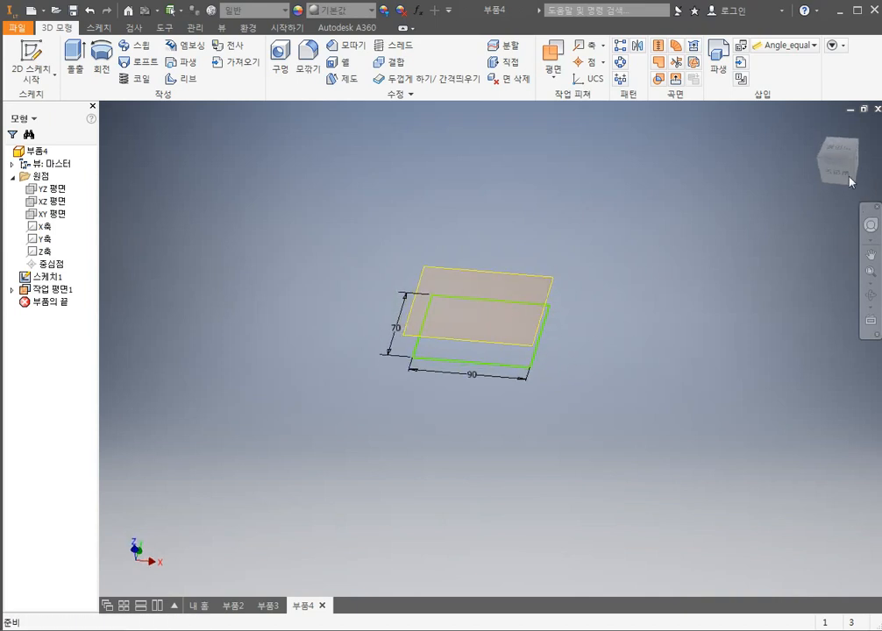
{"action": "middle_click_drag", "start_coordinate": [748, 249], "coordinate": [752, 264]}
{"action": "middle_click_drag", "start_coordinate": [596, 289], "coordinate": [598, 303], "text": "shift"}
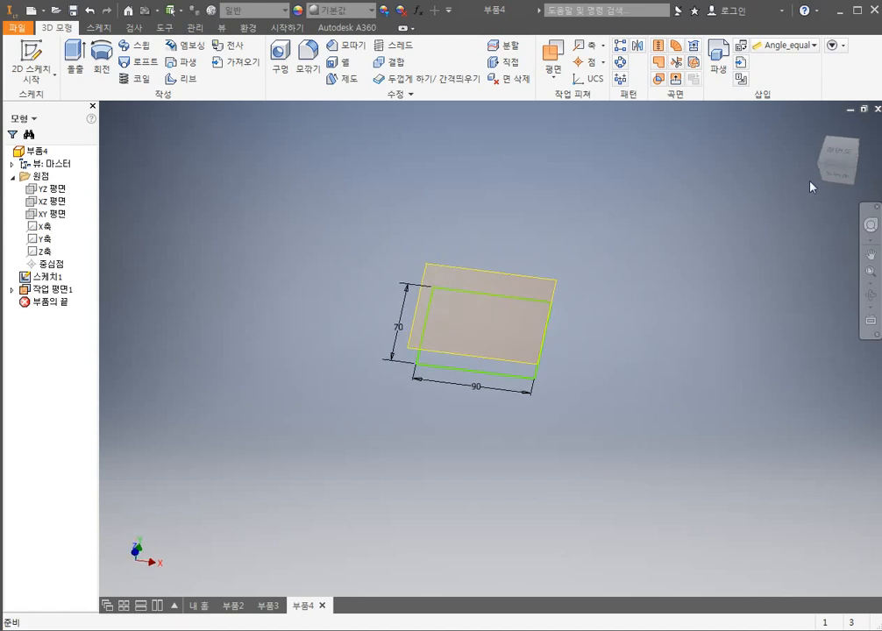
{"action": "left_click", "coordinate": [841, 154]}
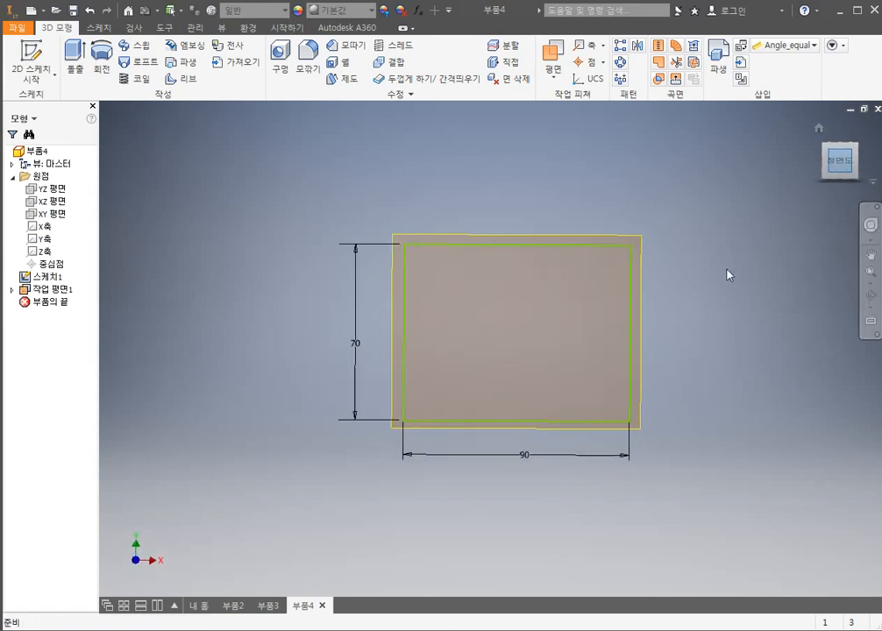
{"action": "mouse_move", "coordinate": [616, 335]}
{"action": "middle_mouse_down", "text": "shift"}
{"action": "mouse_move", "coordinate": [563, 312]}
{"action": "mouse_move", "coordinate": [480, 305]}
{"action": "middle_mouse_up", "text": "shift"}
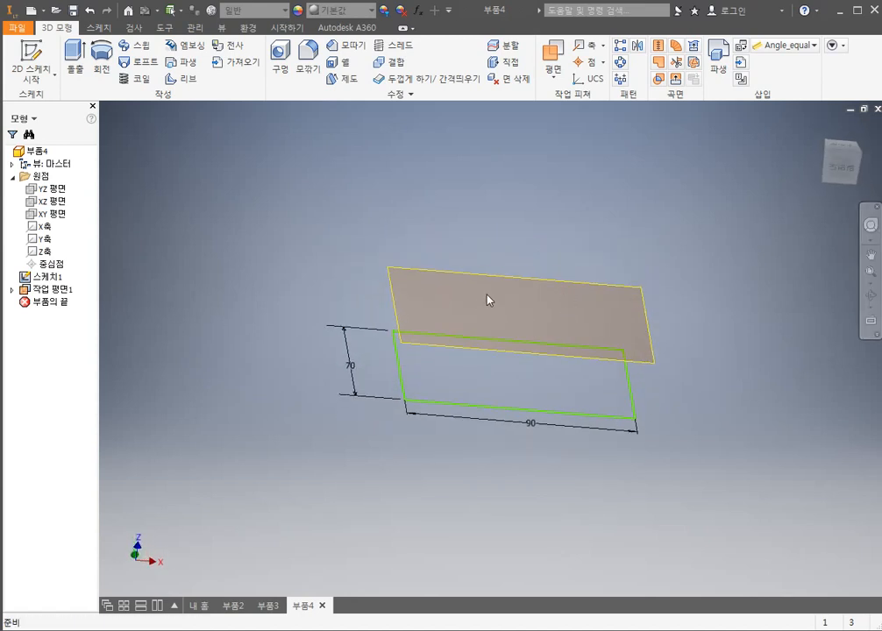
{"action": "left_click", "coordinate": [44, 291]}
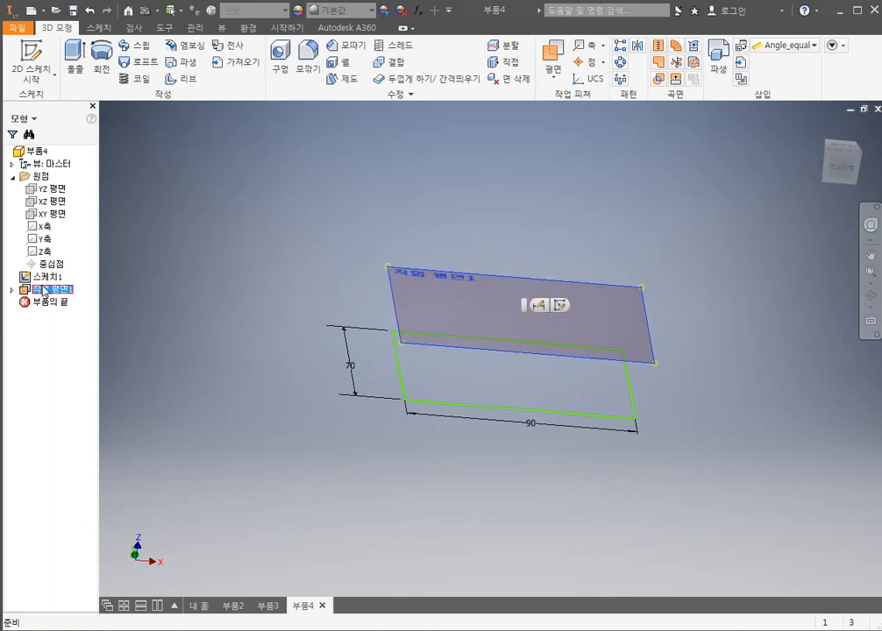
{"action": "left_click", "coordinate": [559, 306]}
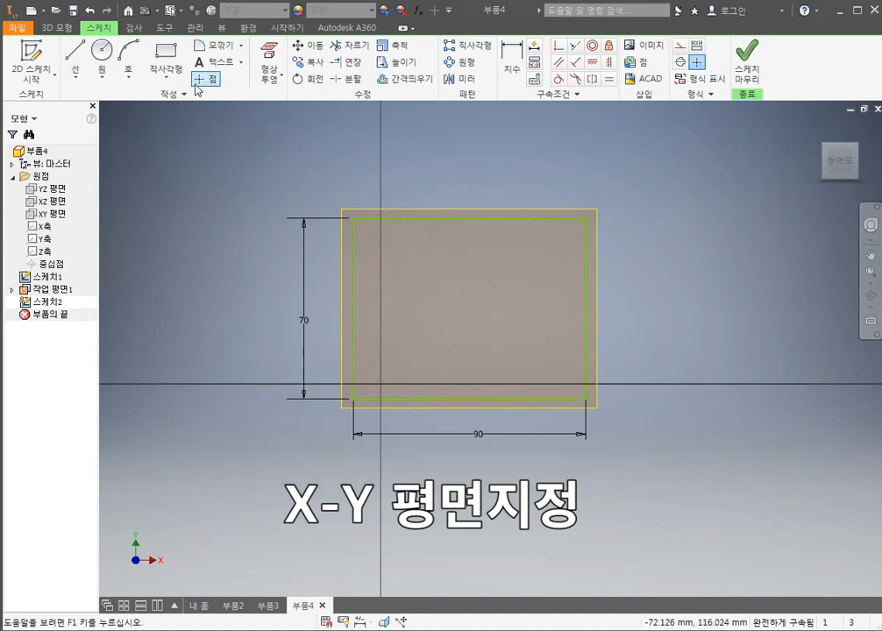
Step: Draw a two-point rectangle about 78 by 54 mm inside the outline of the first sketch's rectangle
{"action": "left_click", "coordinate": [166, 61]}
{"action": "left_click", "coordinate": [371, 238]}
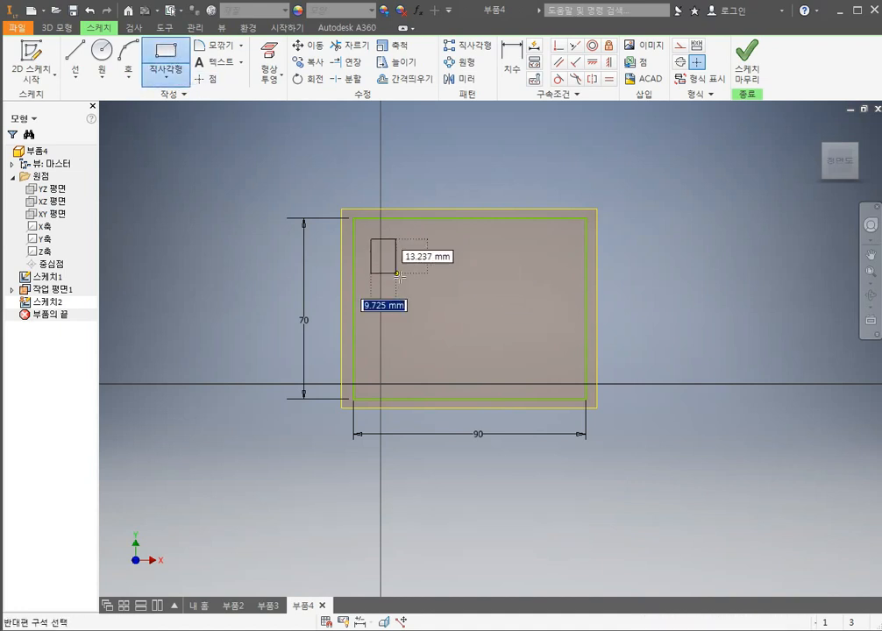
{"action": "left_click", "coordinate": [573, 378]}
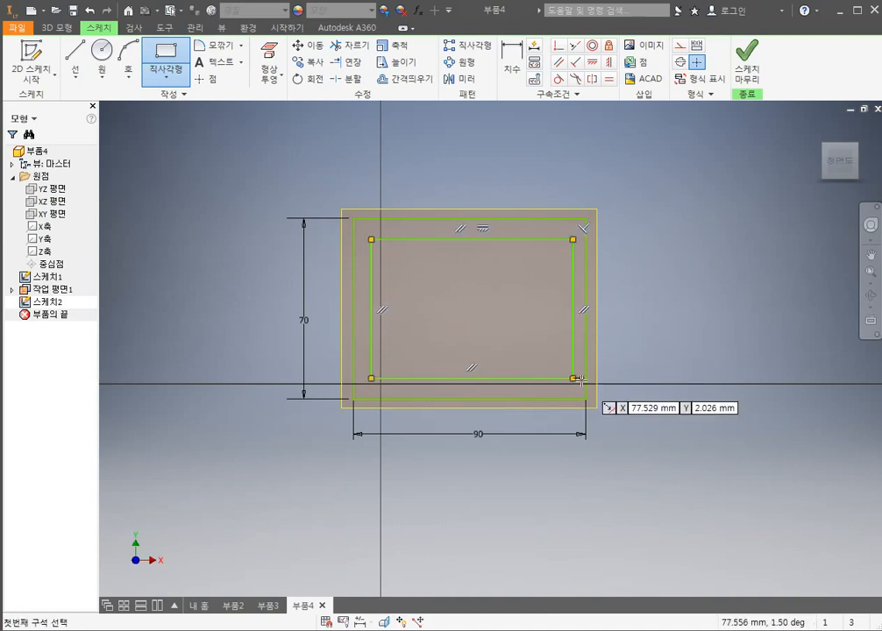
{"action": "left_click", "coordinate": [512, 68]}
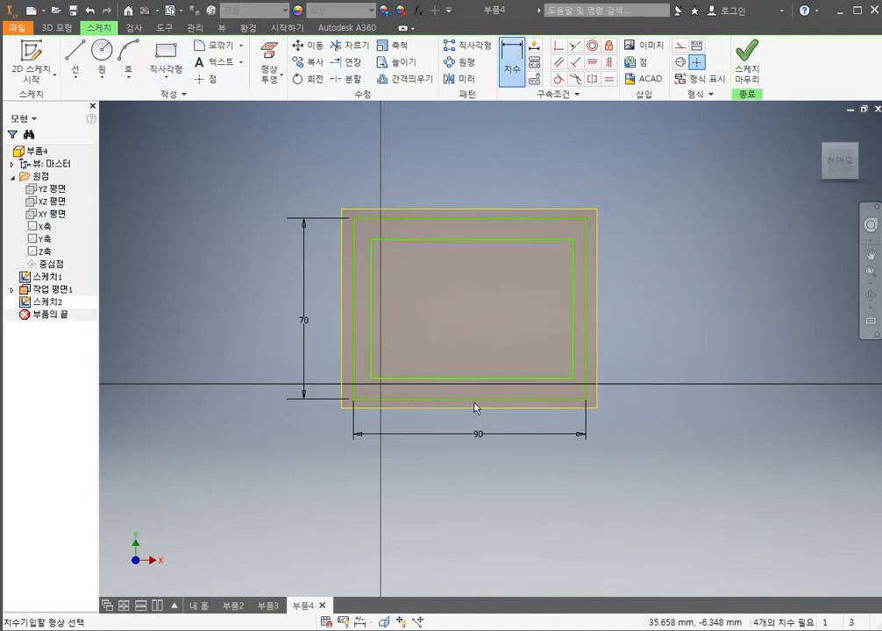
{"action": "left_click", "coordinate": [487, 379]}
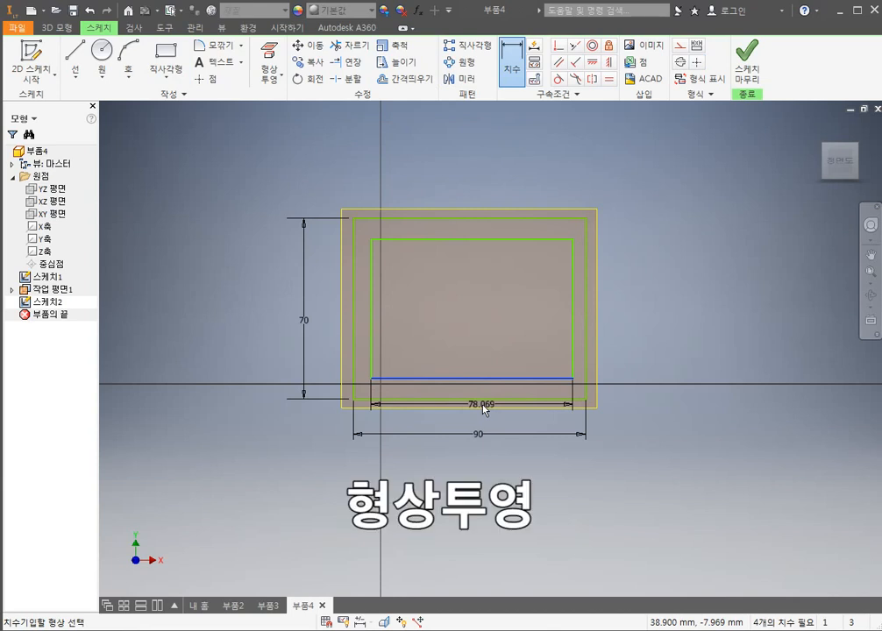
{"action": "key", "text": "Escape"}
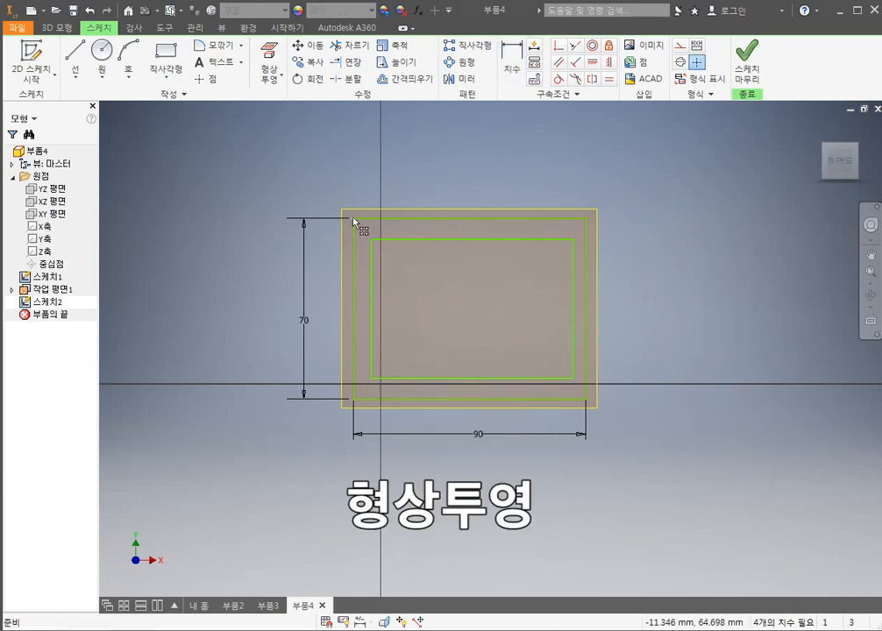
Step: Project the outer rectangle's left and upper edges into the sketch and set the gap between the upper edges to 5 mm
{"action": "left_click", "coordinate": [354, 250], "text": "ctrl"}
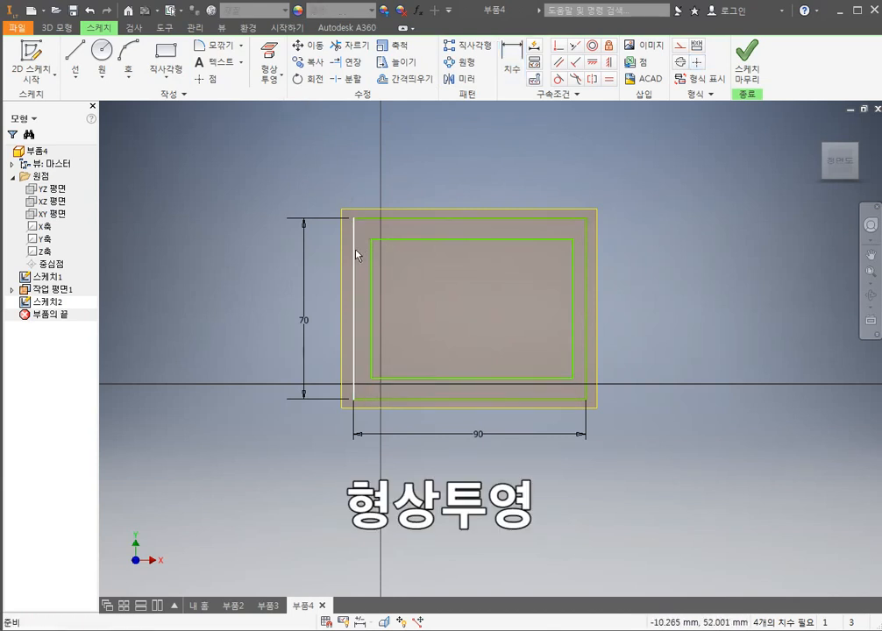
{"action": "left_click", "coordinate": [268, 63]}
{"action": "left_click", "coordinate": [512, 63]}
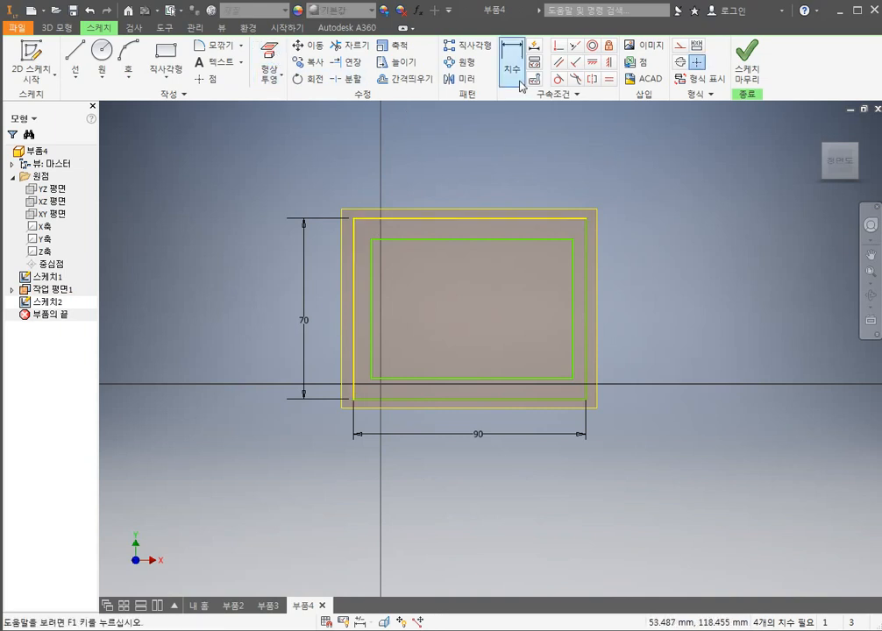
{"action": "left_click", "coordinate": [452, 242]}
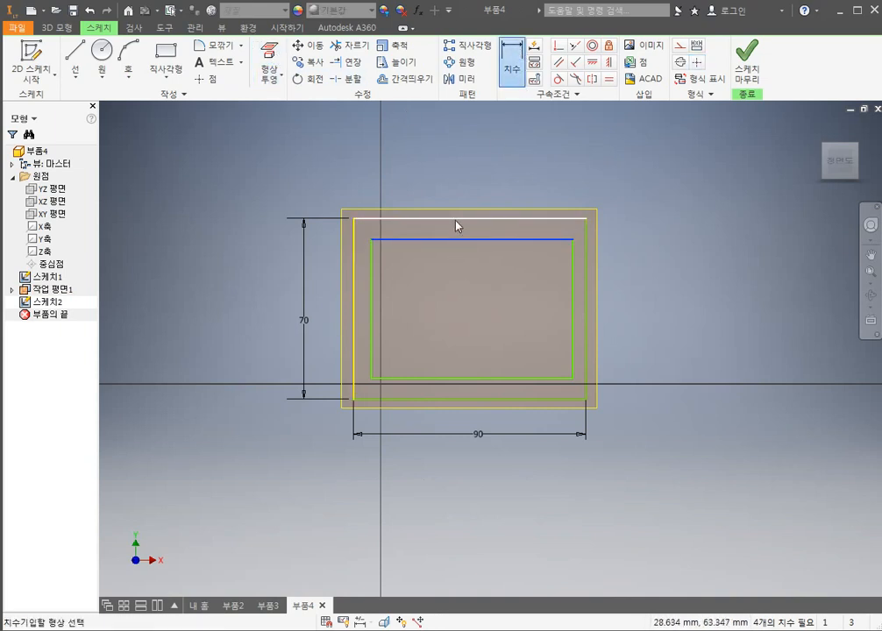
{"action": "left_click", "coordinate": [457, 219]}
{"action": "left_click", "coordinate": [624, 237]}
{"action": "type", "text": "5"}
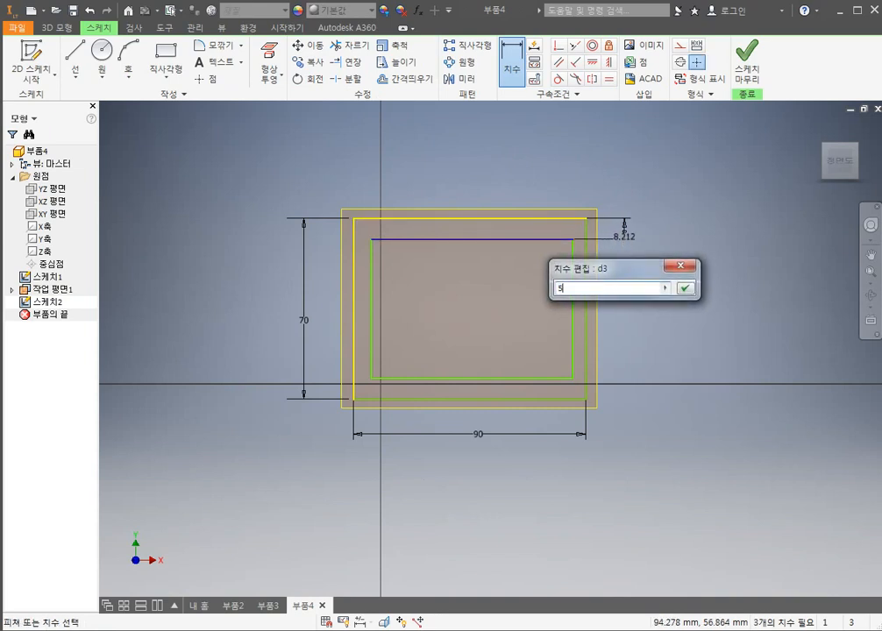
{"action": "key", "text": "Return"}
Step: Dimension the gap between the left edges of the outer and inner rectangles as 5 mm
{"action": "left_click", "coordinate": [356, 308]}
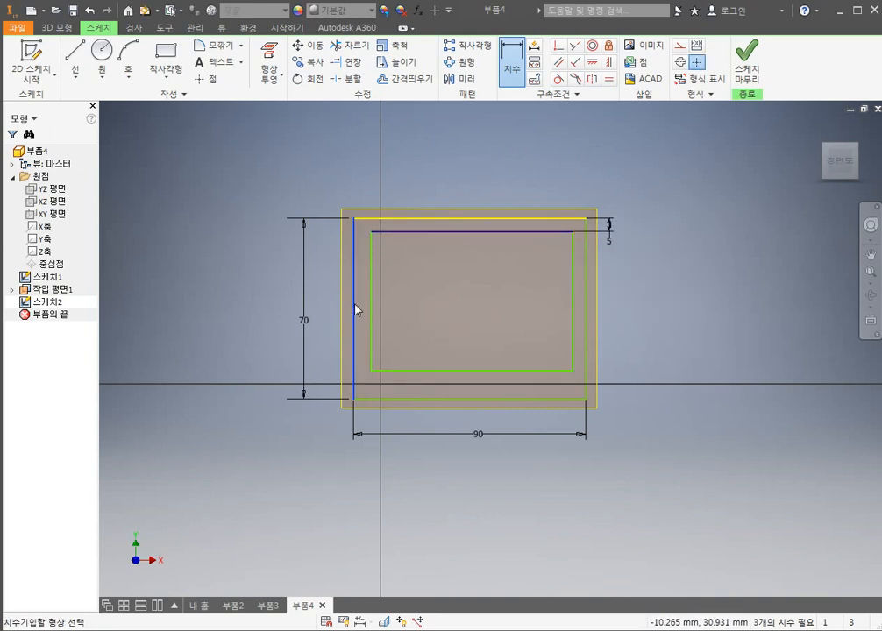
{"action": "left_click", "coordinate": [370, 295]}
{"action": "left_click", "coordinate": [349, 477]}
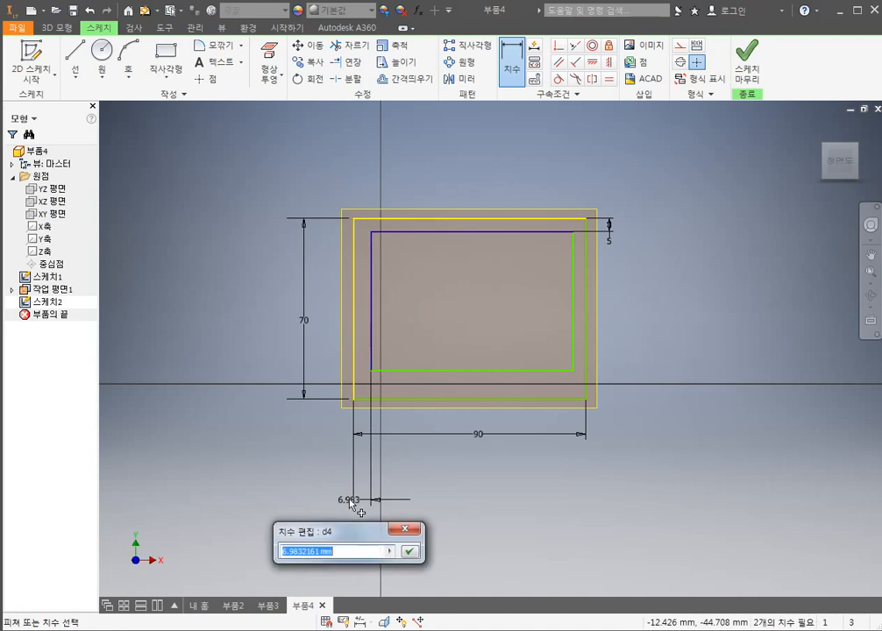
{"action": "type", "text": "5"}
{"action": "key", "text": "Return"}
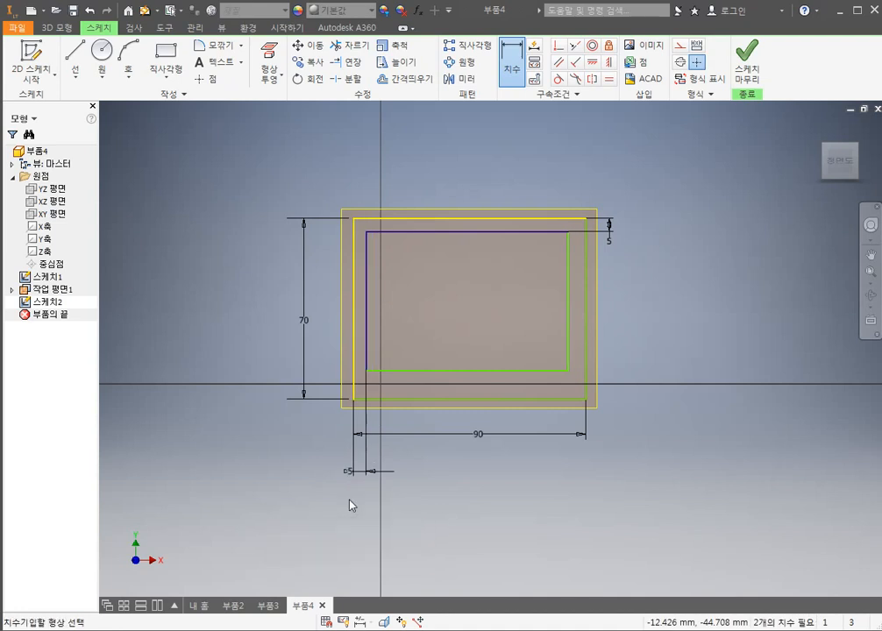
Step: Dimension the inner rectangle with a width of 80 mm and a height of 60 mm
{"action": "left_click", "coordinate": [478, 374]}
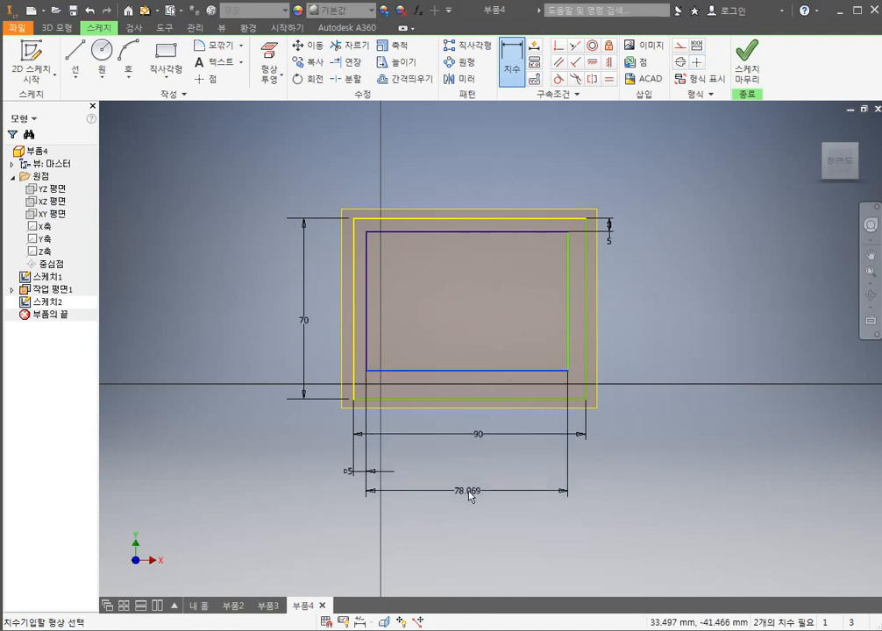
{"action": "left_click", "coordinate": [470, 495]}
{"action": "type", "text": "80"}
{"action": "key", "text": "Return"}
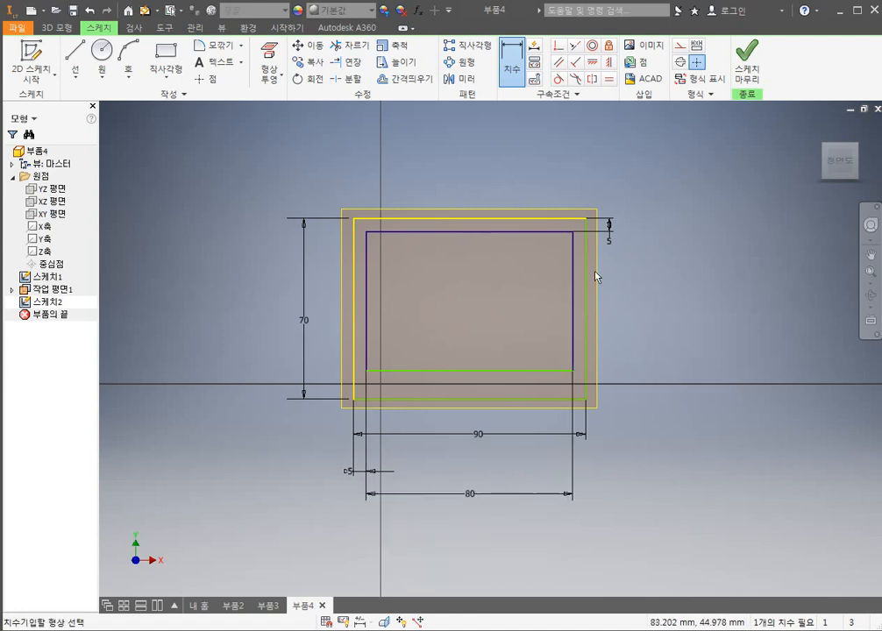
{"action": "left_click", "coordinate": [573, 321]}
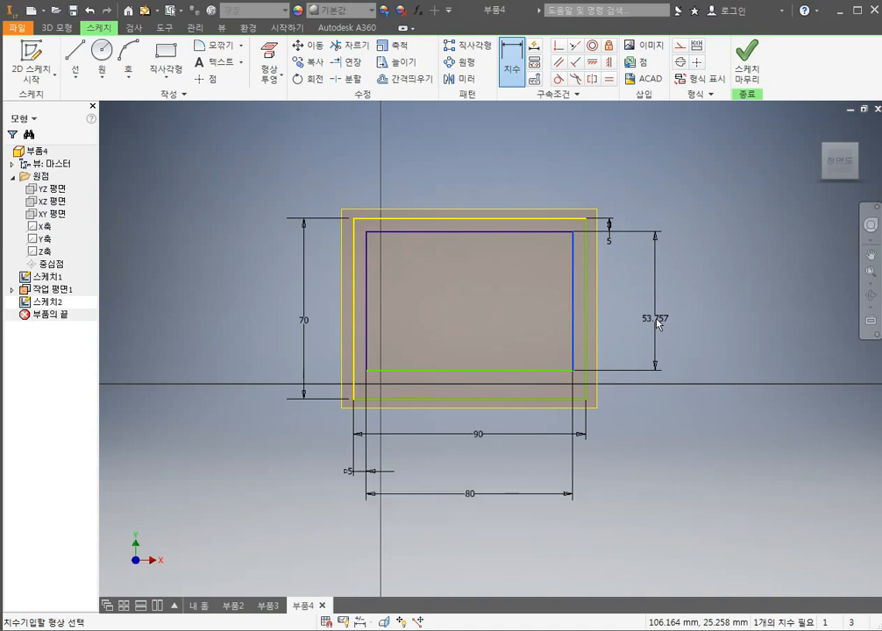
{"action": "left_click", "coordinate": [659, 322]}
{"action": "type", "text": "60"}
{"action": "key", "text": "Return"}
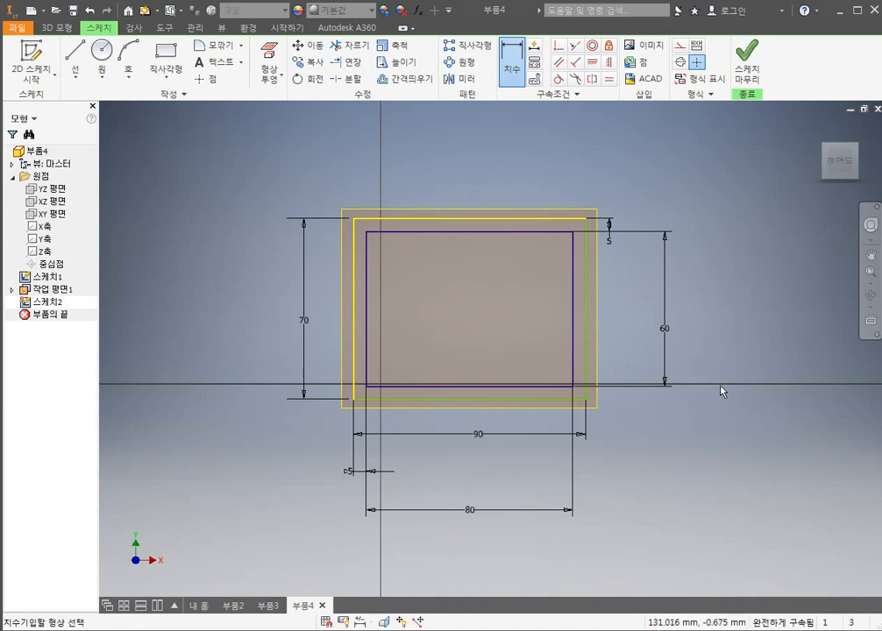
Step: Reposition the inner rectangle's 80 mm width and 60 mm height dimensions closer to its edges
{"action": "left_click_drag", "start_coordinate": [471, 511], "coordinate": [480, 424]}
{"action": "key", "text": "Escape"}
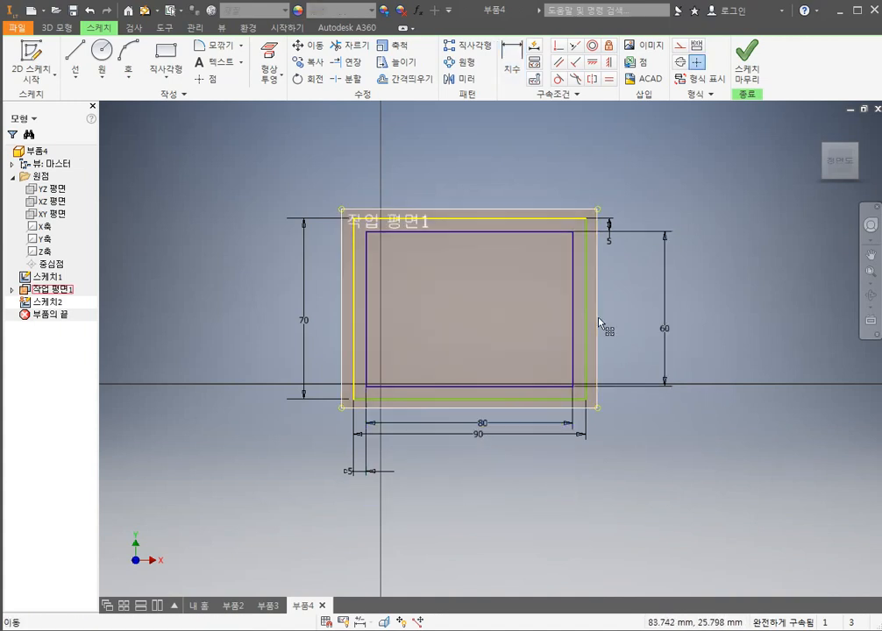
{"action": "left_click_drag", "start_coordinate": [665, 333], "coordinate": [578, 326]}
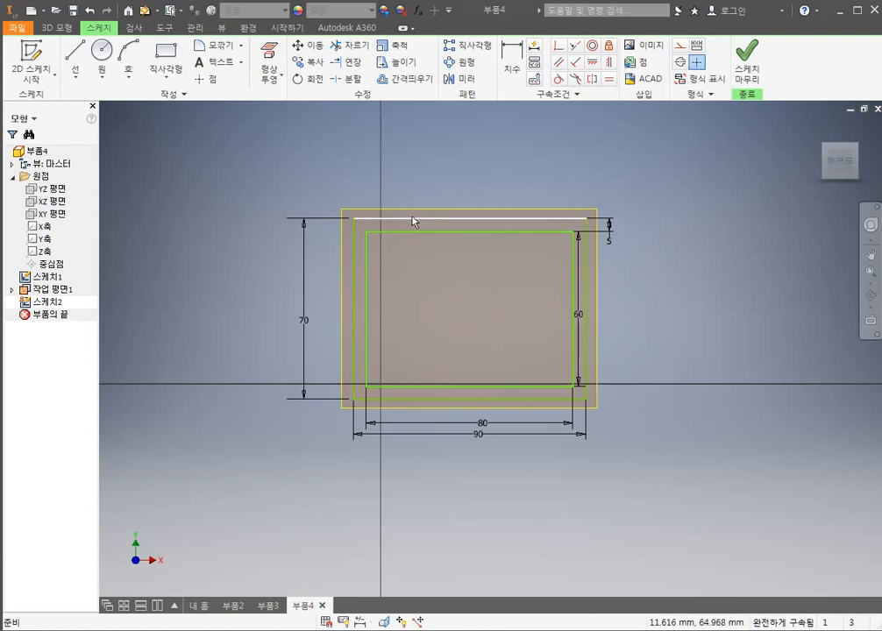
Step: Delete the projected outer edges from the sketch and lock the inner rectangle in place with the Fix constraint
{"action": "key", "text": "Delete"}
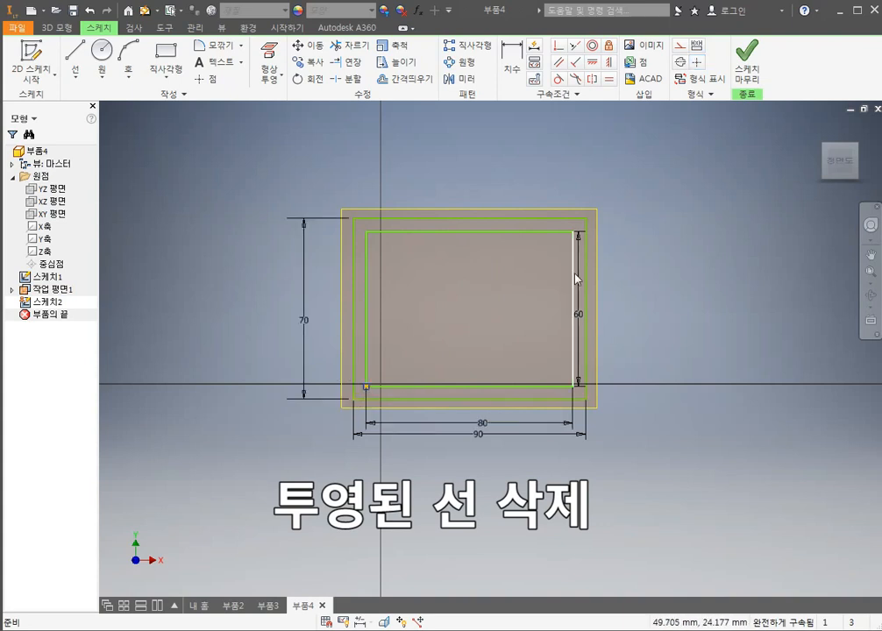
{"action": "key", "text": "Escape"}
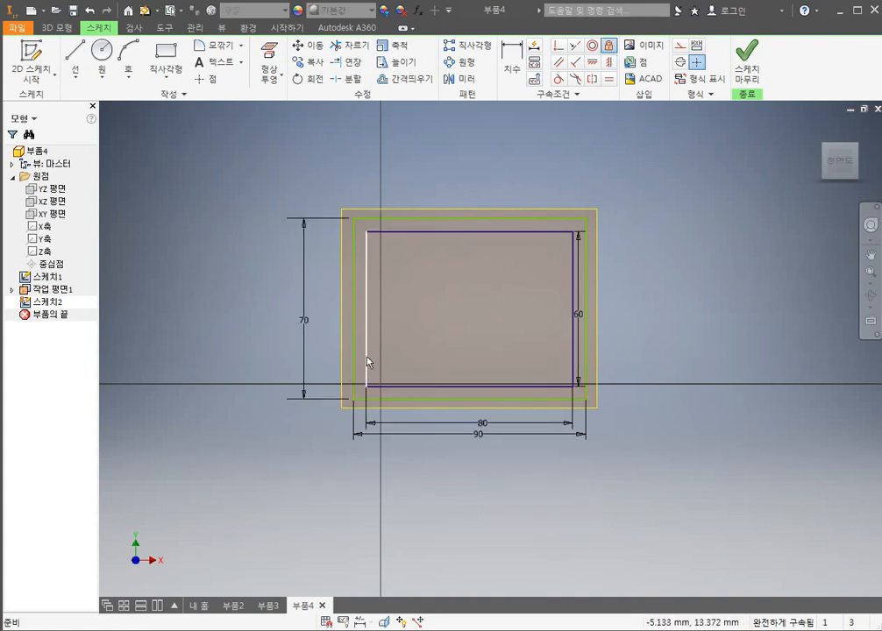
{"action": "left_click", "coordinate": [614, 48]}
{"action": "key", "text": "Escape"}
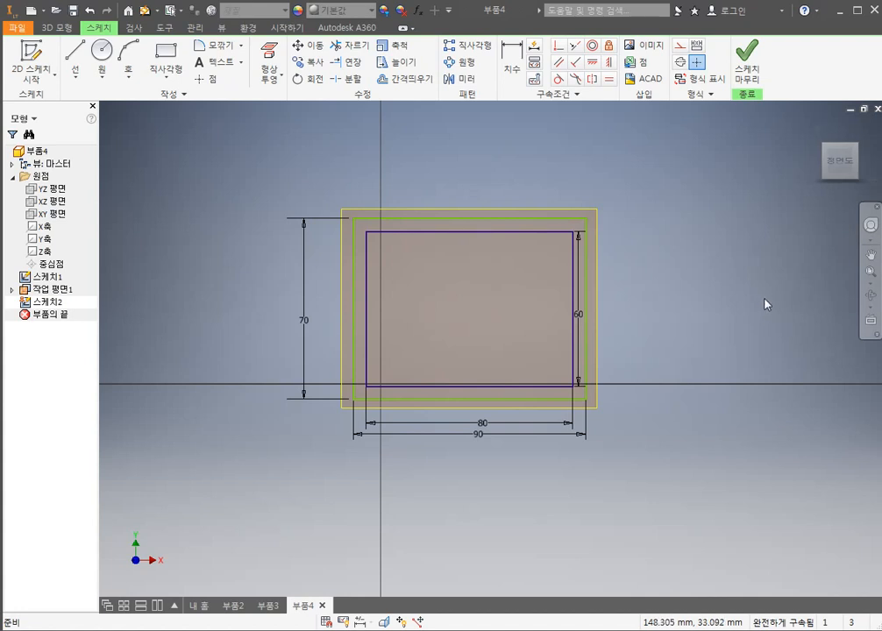
Step: Finish the sketch and loft a solid between the 80 by 60 mm and 90 by 70 mm rectangles
{"action": "key", "text": "F6"}
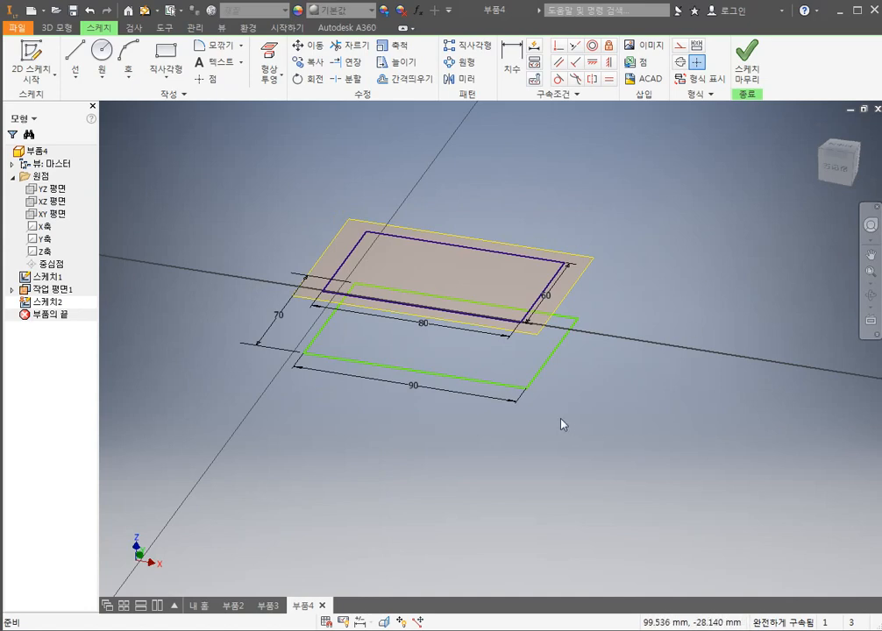
{"action": "mouse_move", "coordinate": [536, 360]}
{"action": "middle_mouse_down", "text": "shift"}
{"action": "mouse_move", "coordinate": [533, 345]}
{"action": "mouse_move", "coordinate": [559, 351]}
{"action": "mouse_move", "coordinate": [531, 366]}
{"action": "mouse_move", "coordinate": [553, 330]}
{"action": "mouse_move", "coordinate": [536, 327]}
{"action": "mouse_move", "coordinate": [541, 347]}
{"action": "mouse_move", "coordinate": [528, 364]}
{"action": "mouse_move", "coordinate": [561, 377]}
{"action": "mouse_move", "coordinate": [561, 364]}
{"action": "mouse_move", "coordinate": [601, 377]}
{"action": "middle_mouse_up", "text": "shift"}
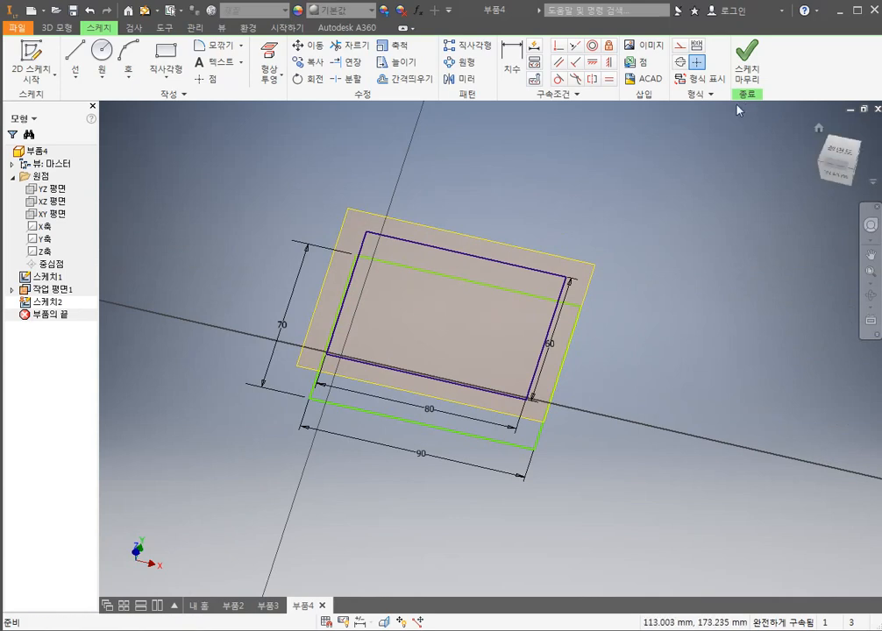
{"action": "left_click", "coordinate": [747, 67]}
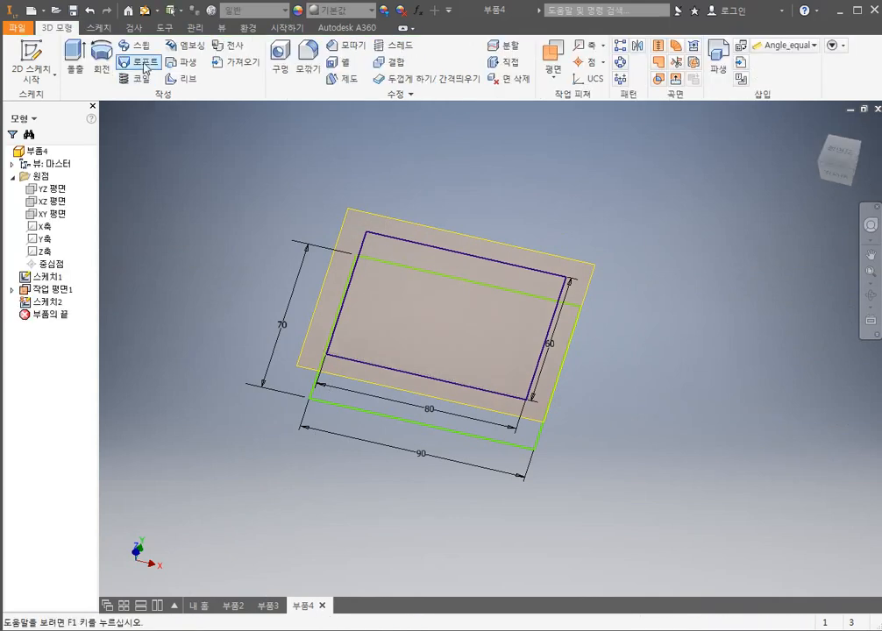
{"action": "left_click", "coordinate": [138, 62]}
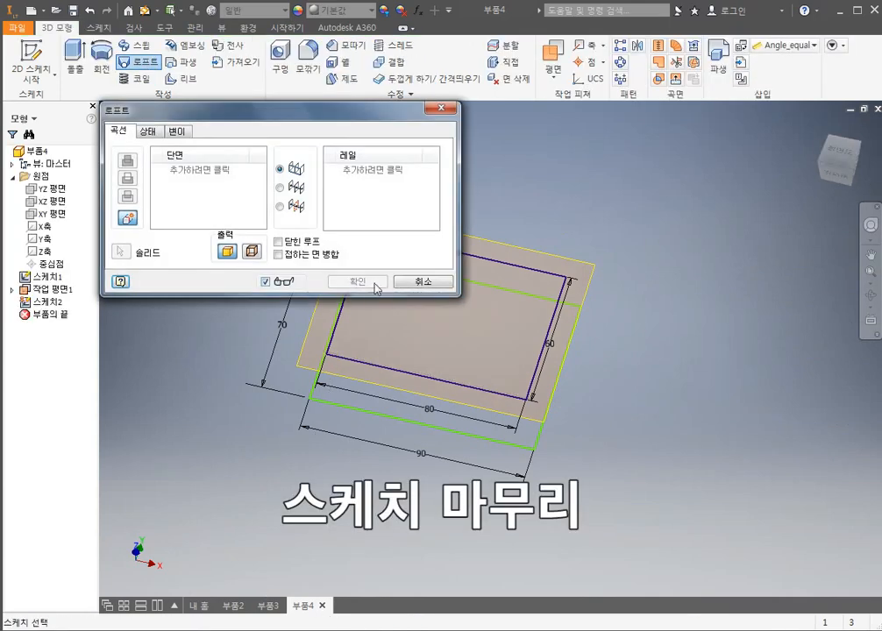
{"action": "left_click", "coordinate": [413, 378]}
{"action": "left_click", "coordinate": [410, 420]}
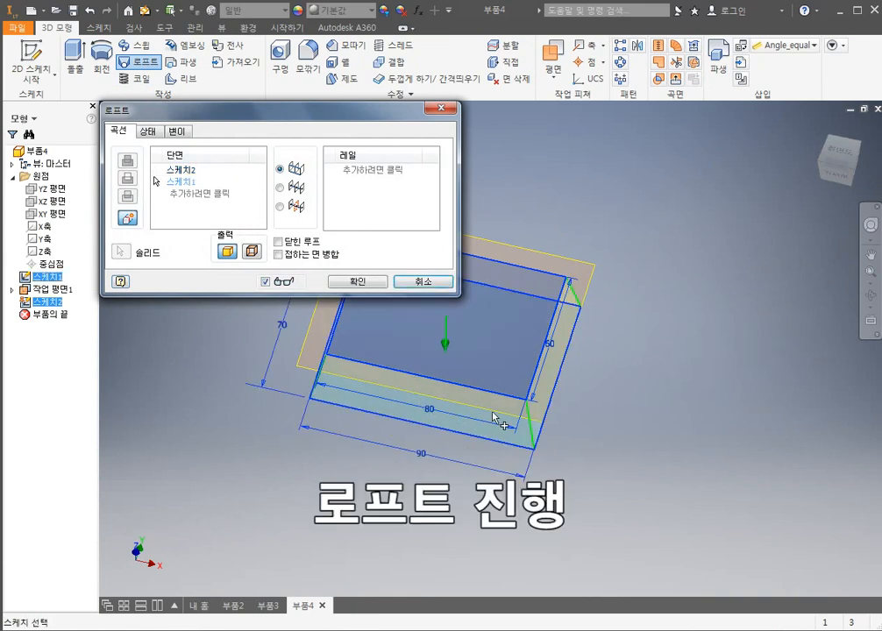
{"action": "mouse_move", "coordinate": [501, 419]}
{"action": "middle_mouse_down", "text": "shift"}
{"action": "mouse_move", "coordinate": [504, 387]}
{"action": "mouse_move", "coordinate": [530, 360]}
{"action": "mouse_move", "coordinate": [587, 386]}
{"action": "mouse_move", "coordinate": [531, 354]}
{"action": "mouse_move", "coordinate": [586, 444]}
{"action": "mouse_move", "coordinate": [444, 413]}
{"action": "middle_mouse_up", "text": "shift"}
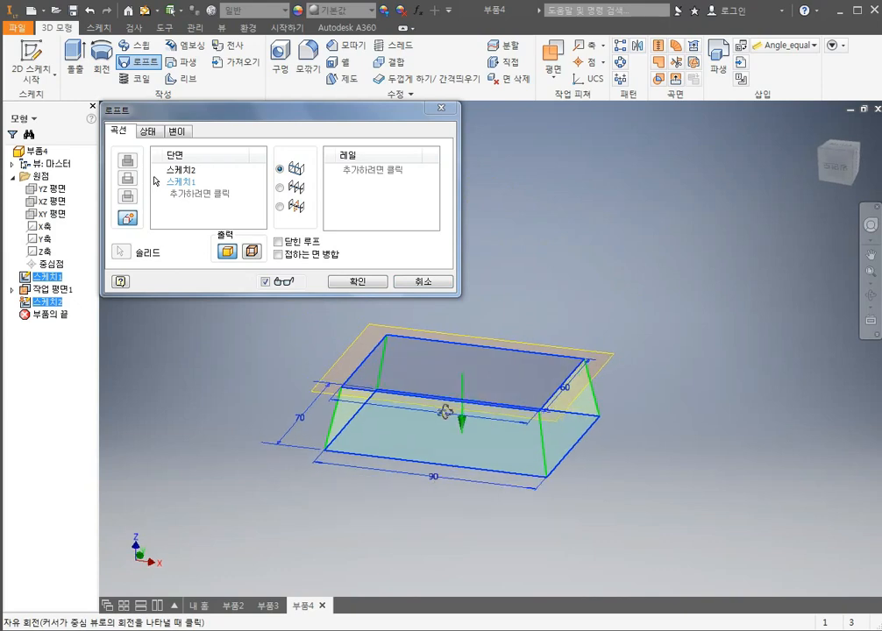
{"action": "left_click", "coordinate": [343, 283]}
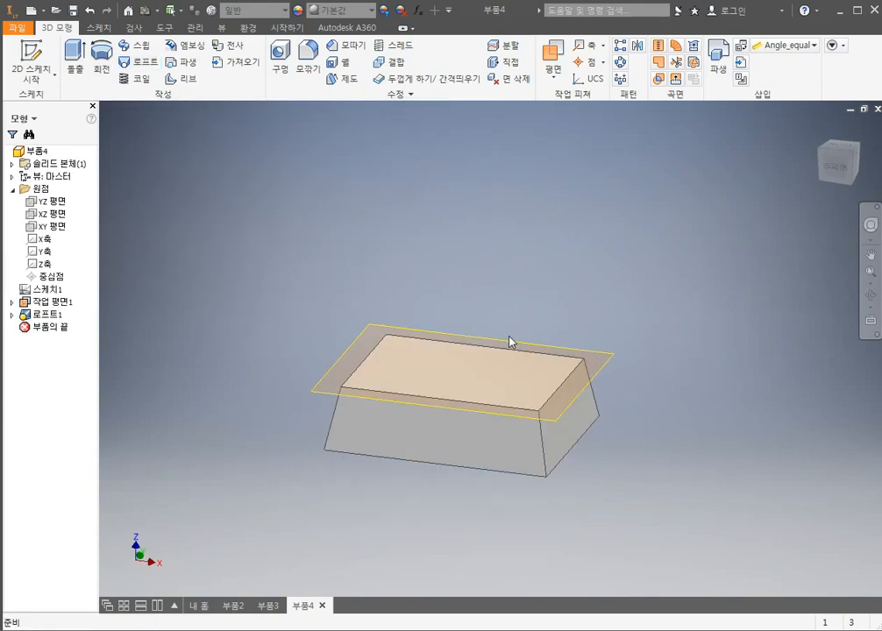
Step: Sketch a two-point rectangle freehand inside the edges of the lofted body's top face and finish the sketch
{"action": "left_click", "coordinate": [474, 348]}
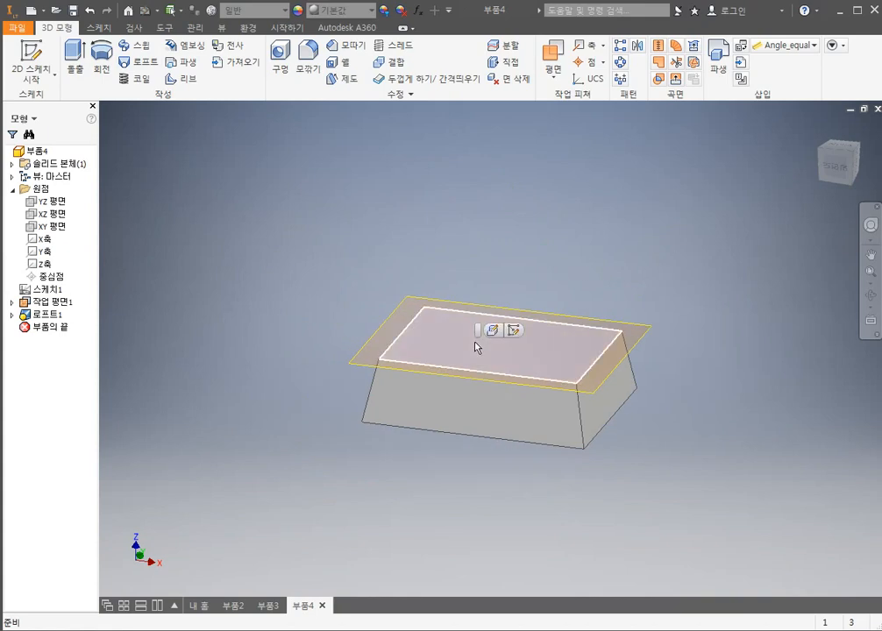
{"action": "middle_click_drag", "start_coordinate": [599, 223], "coordinate": [535, 246]}
{"action": "left_click", "coordinate": [534, 246]}
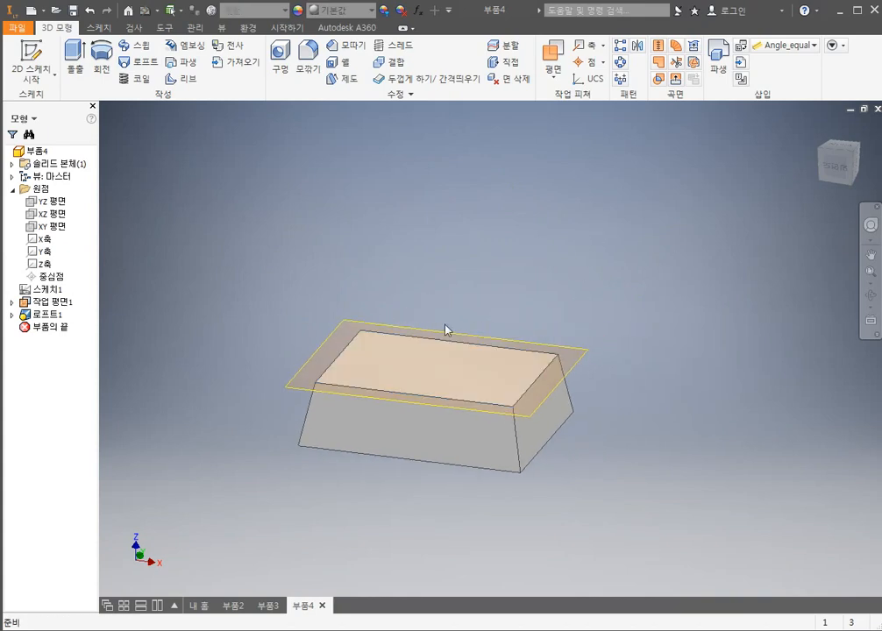
{"action": "left_click", "coordinate": [436, 352]}
{"action": "left_click", "coordinate": [474, 338]}
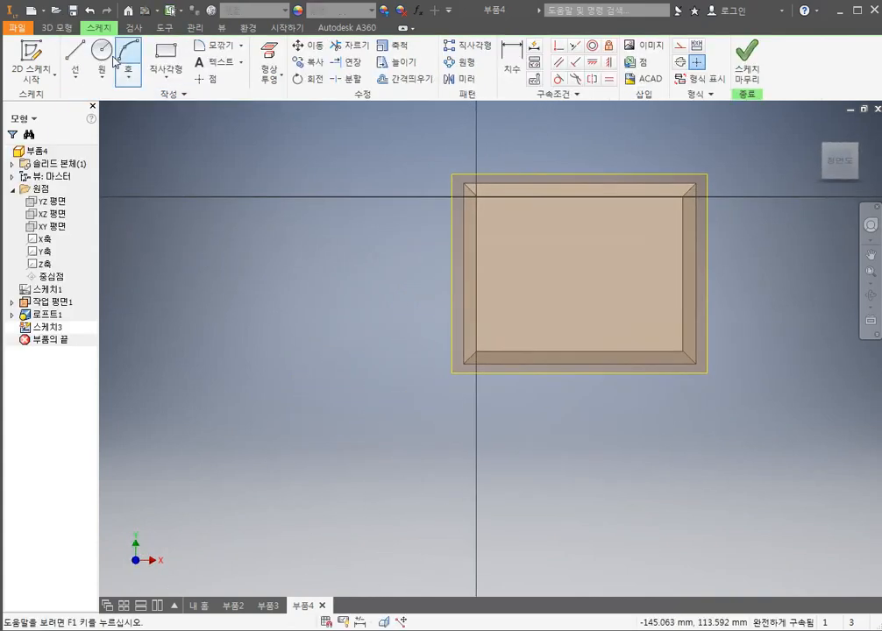
{"action": "left_click", "coordinate": [155, 55]}
{"action": "left_click", "coordinate": [500, 215]}
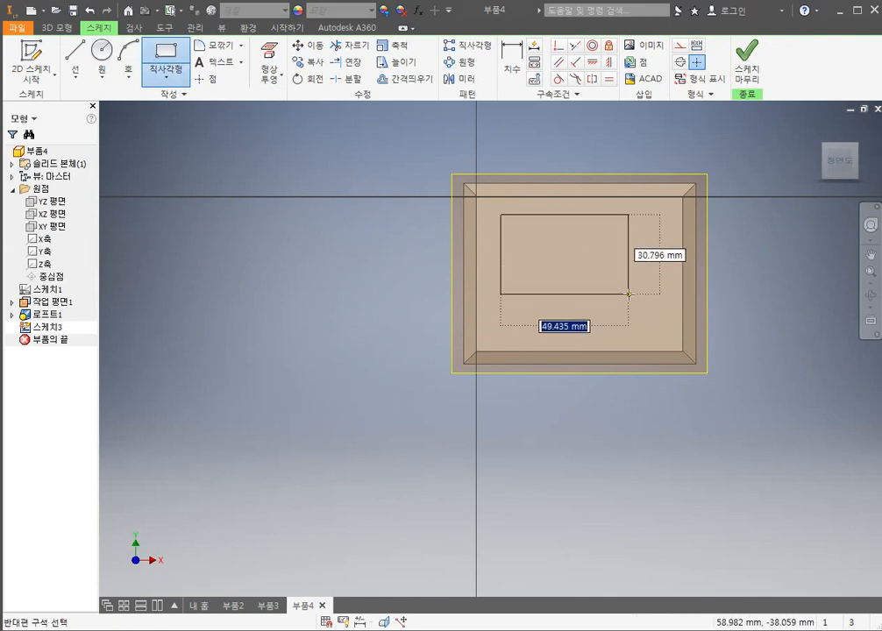
{"action": "left_click", "coordinate": [649, 318]}
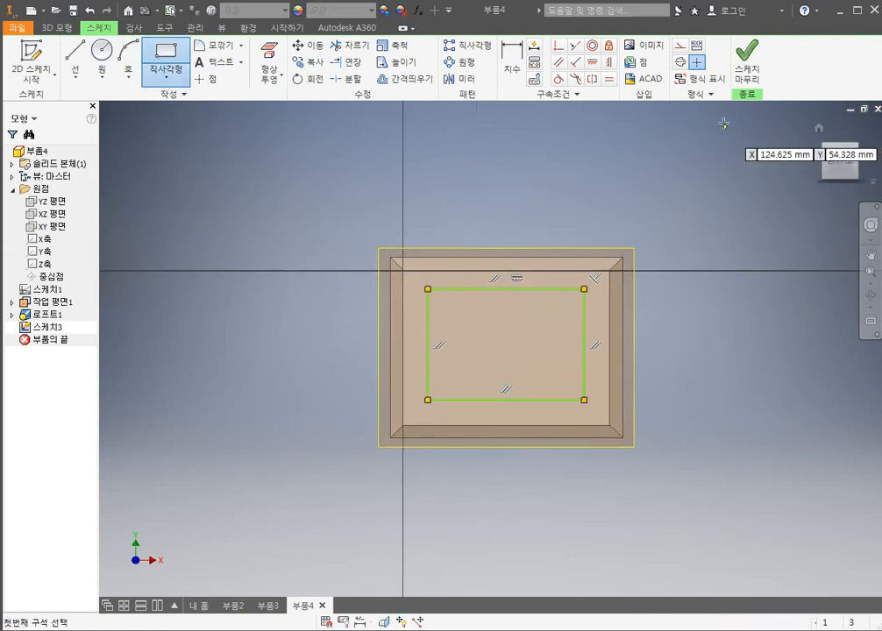
{"action": "left_click", "coordinate": [747, 63]}
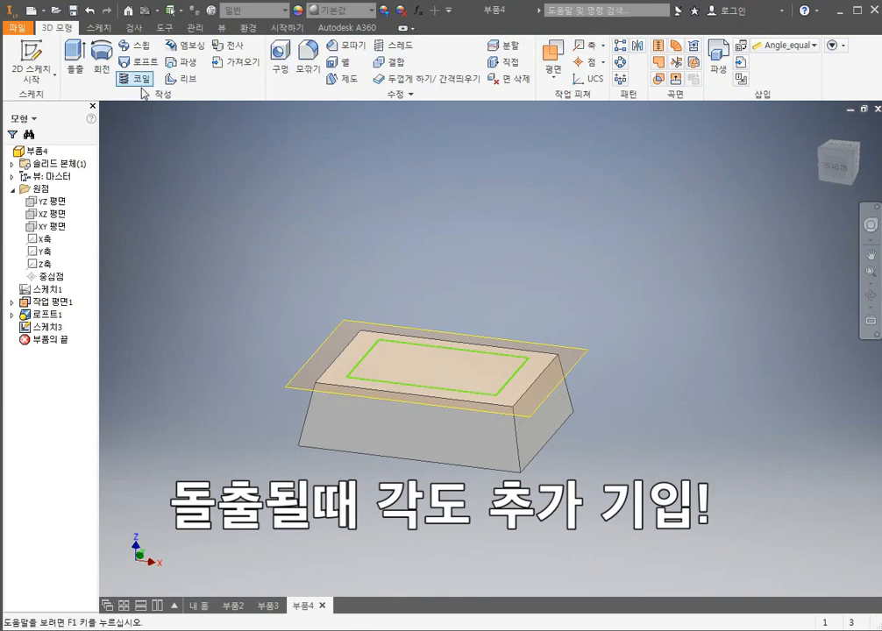
Step: Preview a 25 mm extrusion of the top-face rectangle with a taper of 5 degrees
{"action": "left_click", "coordinate": [78, 64]}
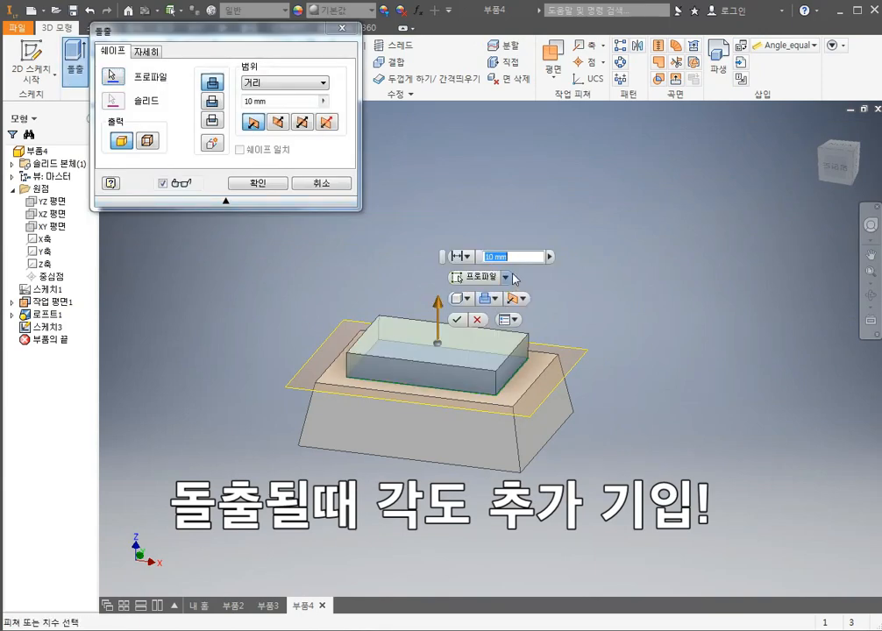
{"action": "type", "text": "25"}
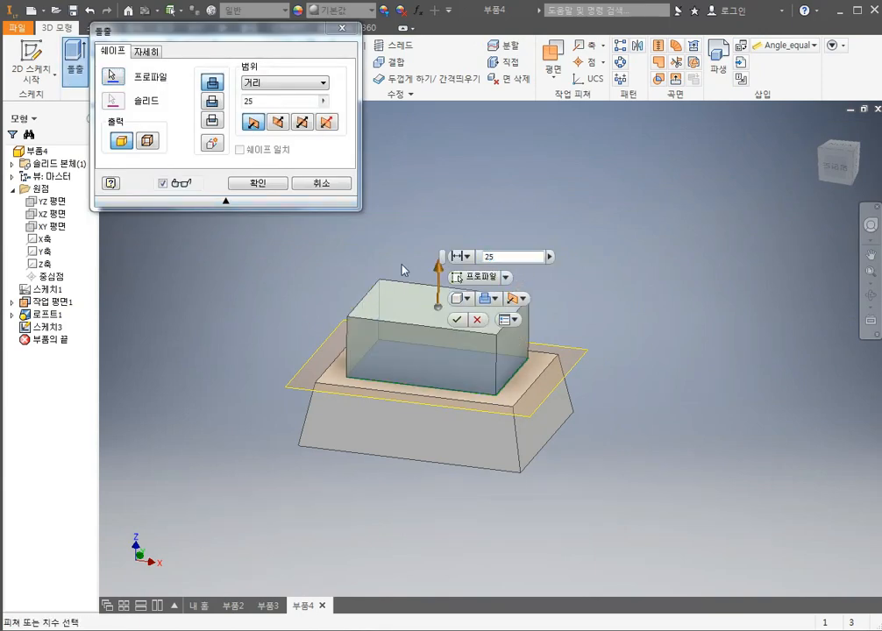
{"action": "left_click", "coordinate": [146, 52]}
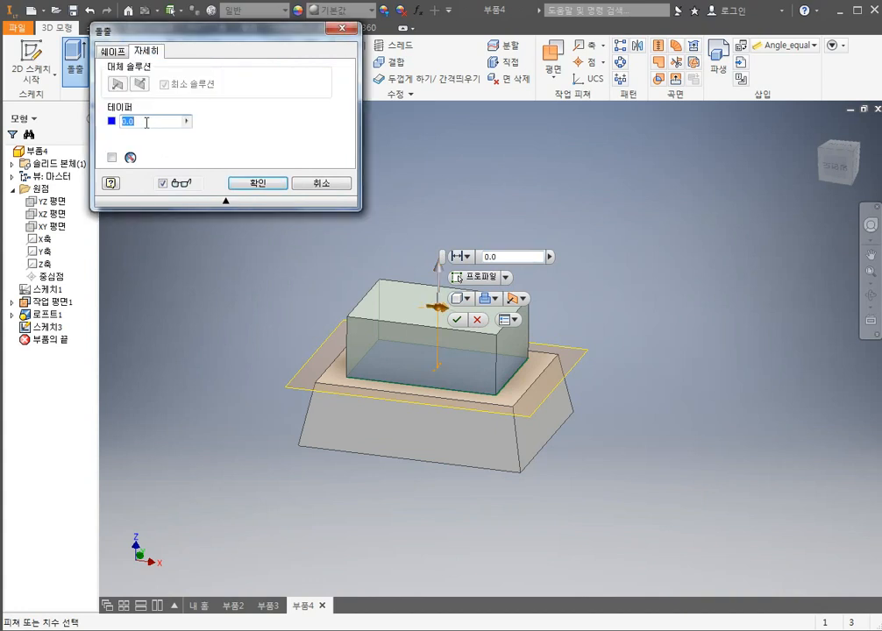
{"action": "type", "text": "5"}
{"action": "middle_click_drag", "start_coordinate": [579, 403], "coordinate": [448, 380], "text": "shift"}
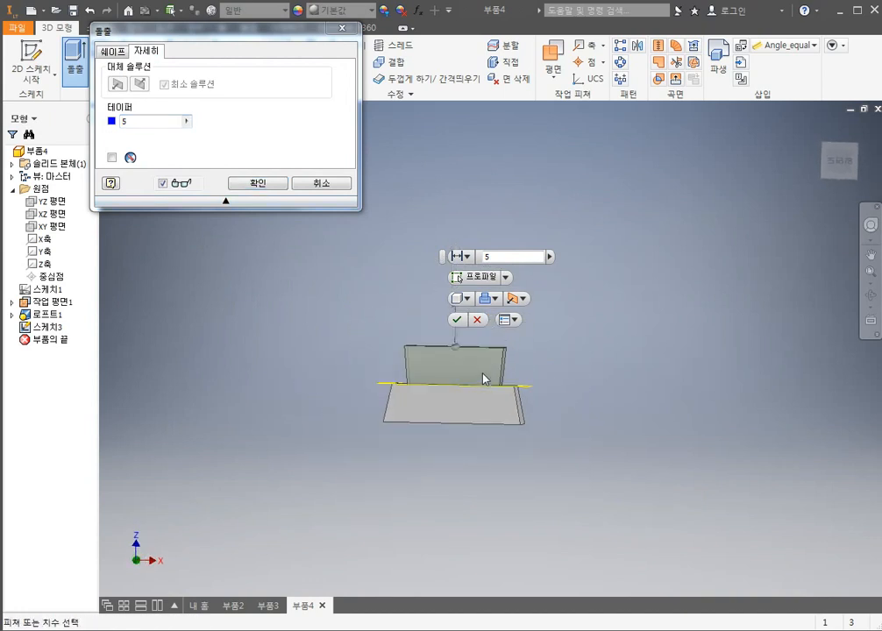
Step: Preview the extrusion with a taper of -5 degrees and discard it
{"action": "double_click", "coordinate": [138, 122]}
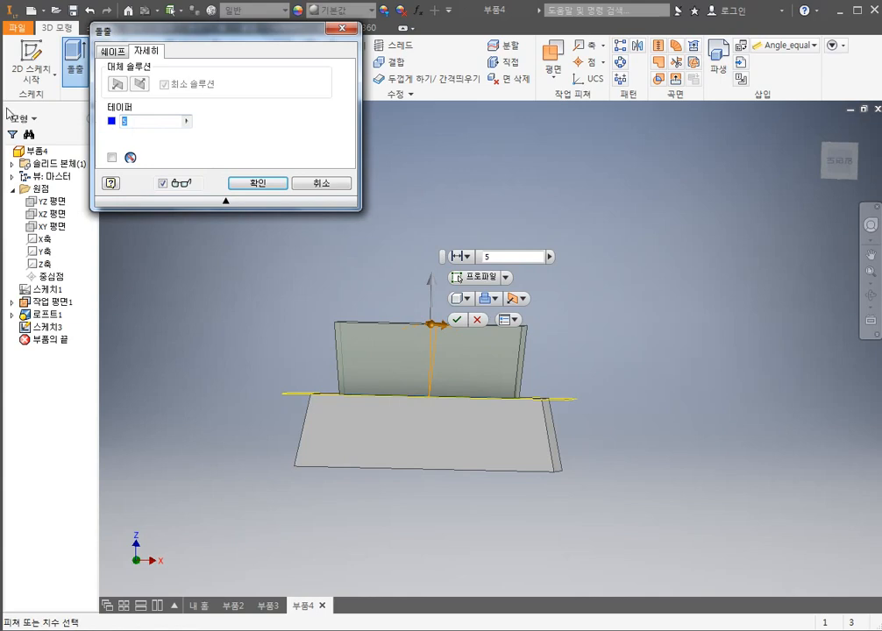
{"action": "type", "text": "-5"}
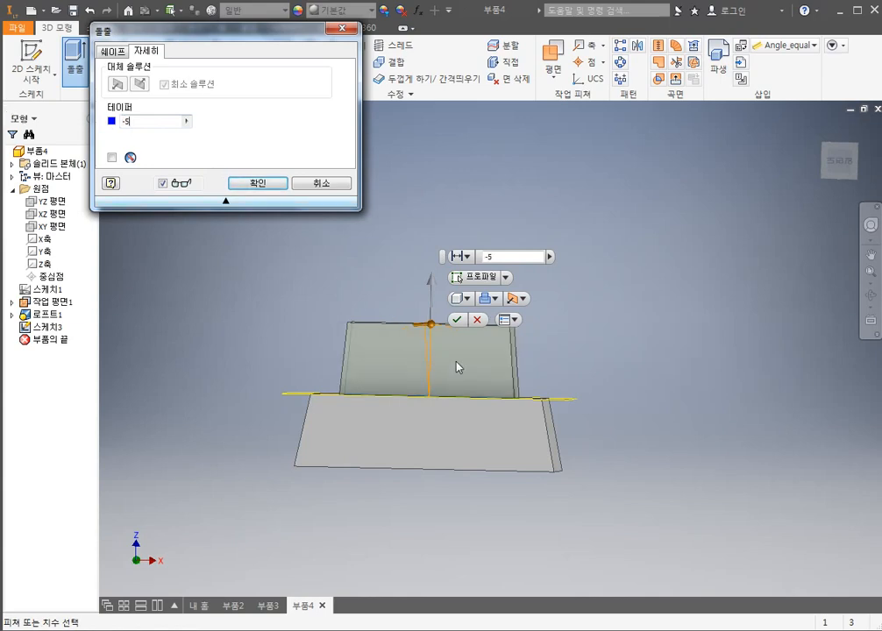
{"action": "middle_click_drag", "start_coordinate": [443, 383], "coordinate": [438, 412], "text": "shift"}
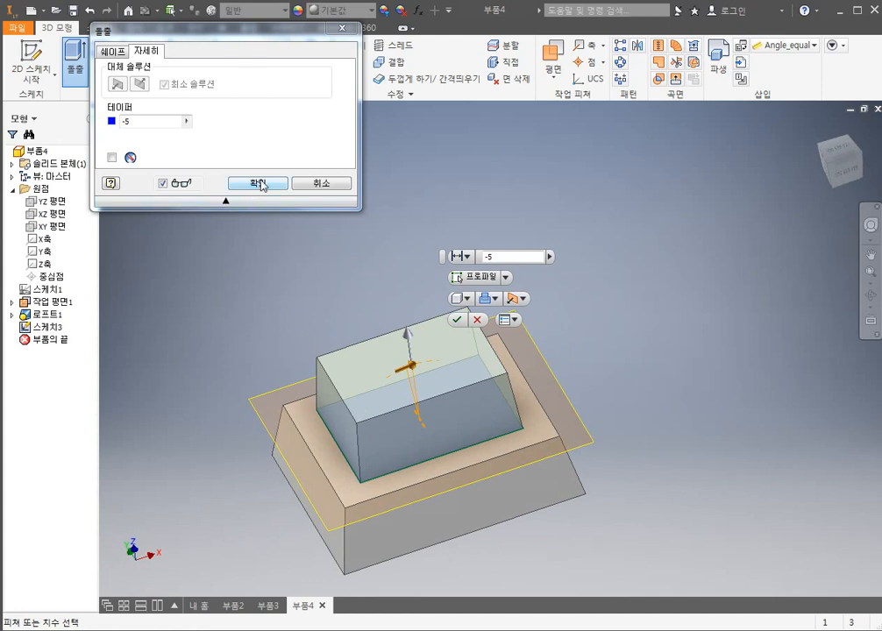
{"action": "left_click", "coordinate": [321, 184]}
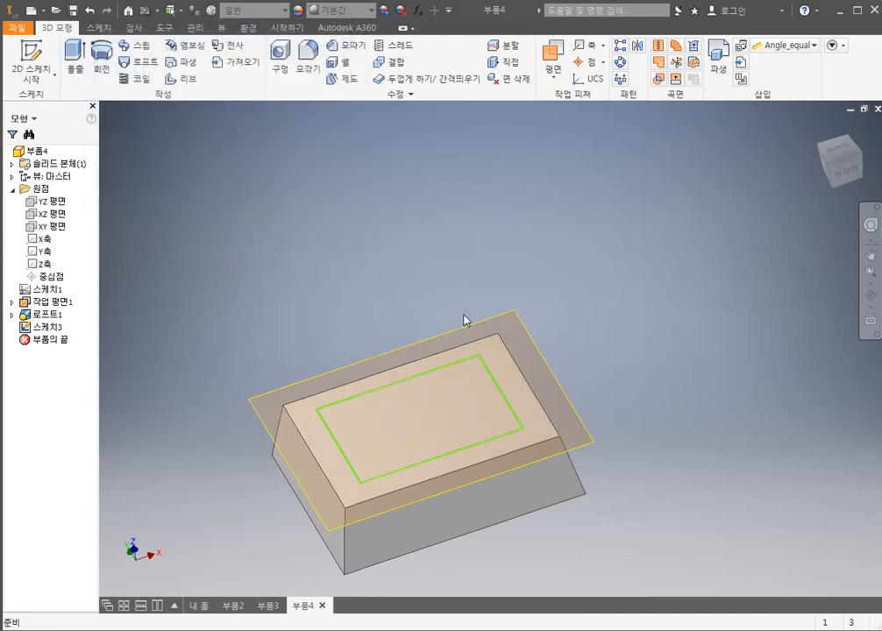
Step: Delete the rectangle sketch on the lofted body's top face
{"action": "middle_click_drag", "start_coordinate": [507, 362], "coordinate": [533, 307]}
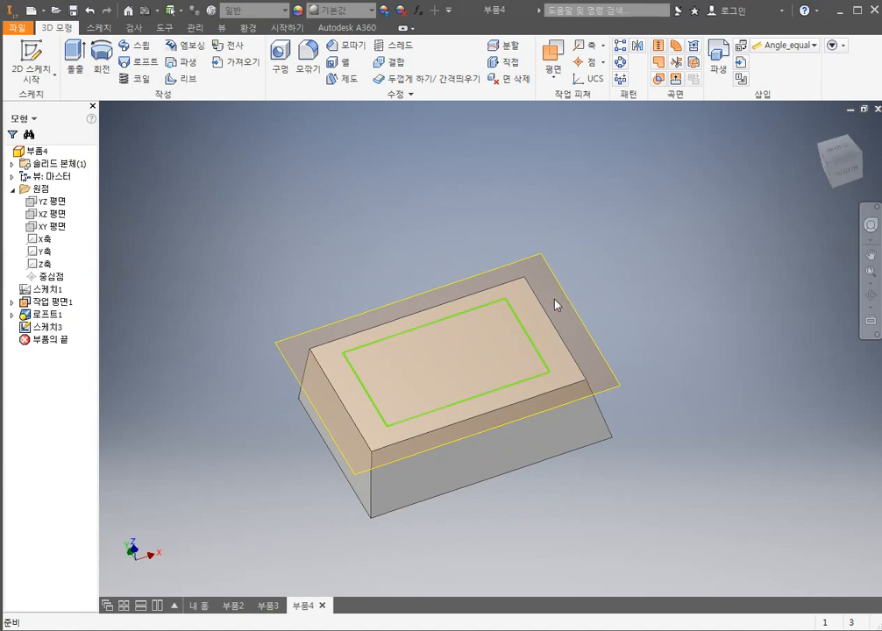
{"action": "left_click", "coordinate": [530, 341]}
{"action": "left_click", "coordinate": [61, 329]}
{"action": "right_click", "coordinate": [60, 329]}
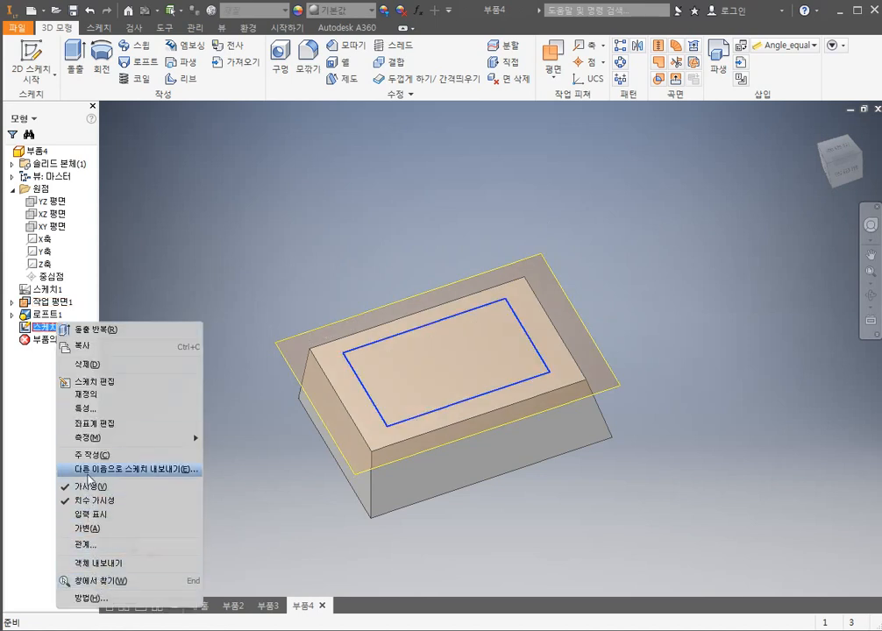
{"action": "left_click", "coordinate": [88, 364]}
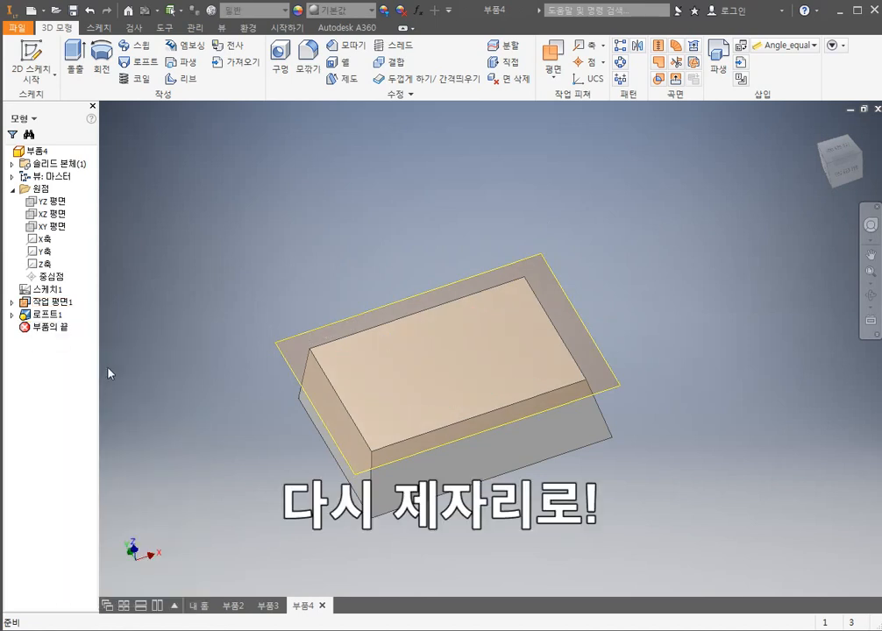
Step: Start a sketch on the lofted body's top face and place a point near the middle of the face
{"action": "middle_click_drag", "start_coordinate": [466, 353], "coordinate": [460, 301]}
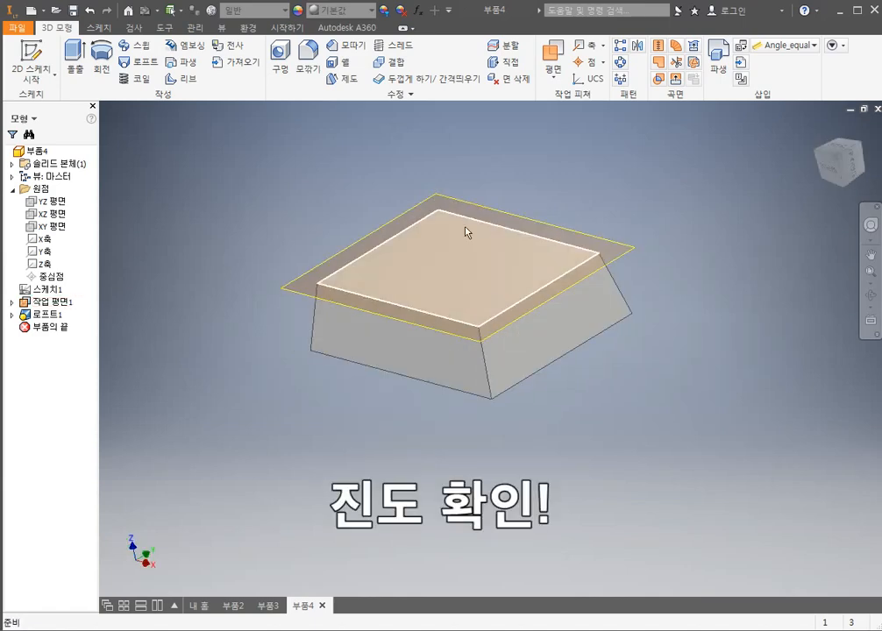
{"action": "left_click", "coordinate": [459, 261]}
{"action": "left_click", "coordinate": [496, 246]}
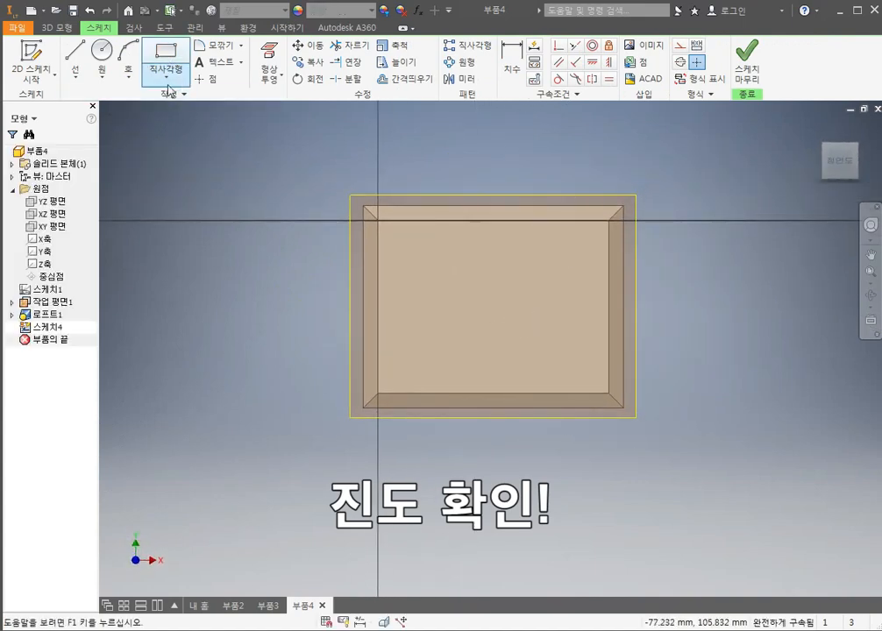
{"action": "left_click", "coordinate": [207, 78]}
{"action": "left_click", "coordinate": [486, 296]}
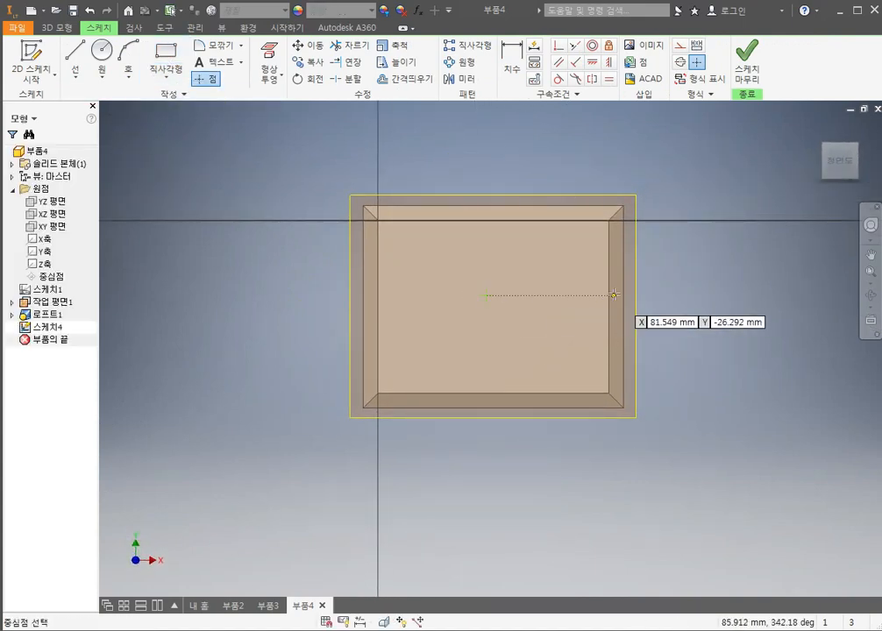
Step: Dimension the sketch point 40 mm from the top face's left short edge
{"action": "key", "text": "d"}
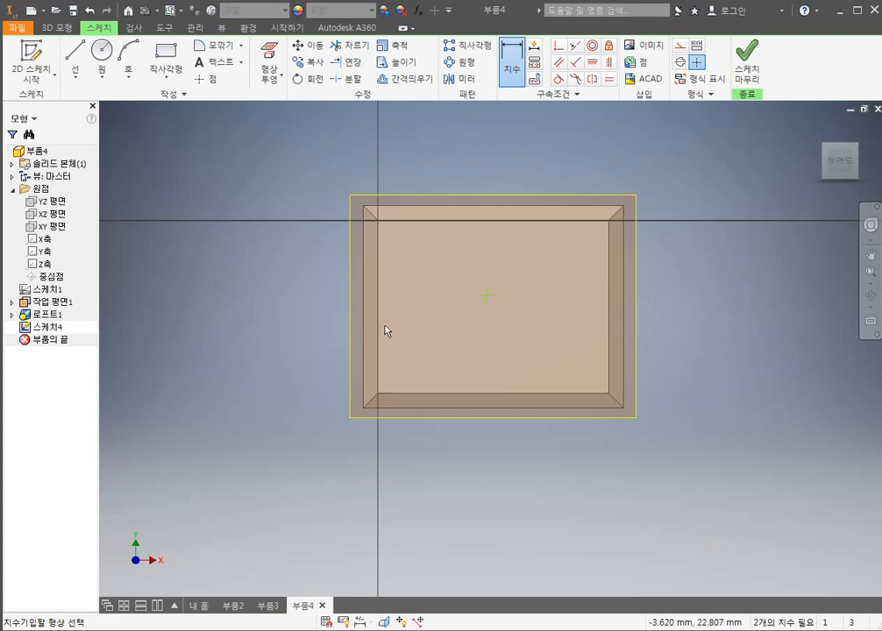
{"action": "left_click", "coordinate": [379, 322]}
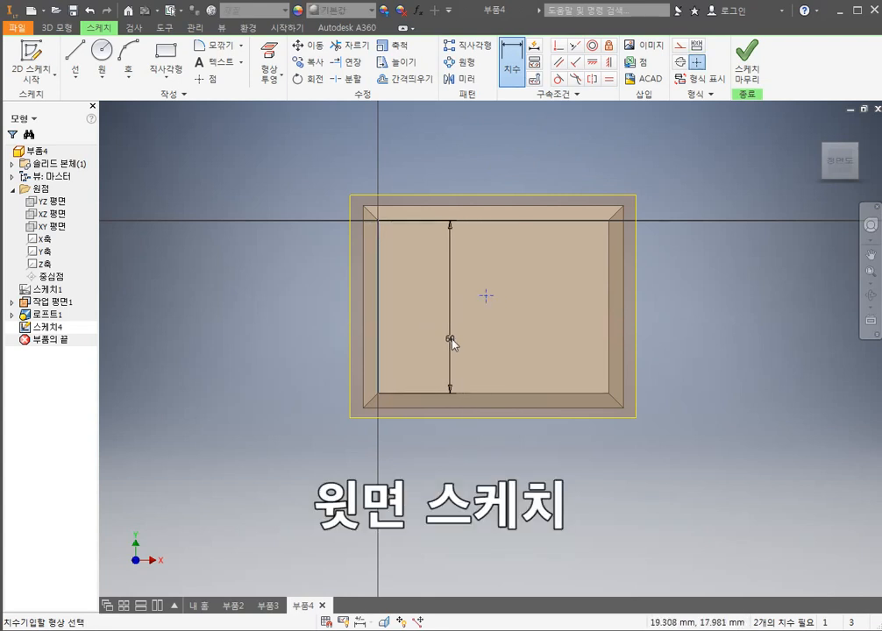
{"action": "key", "text": "Escape"}
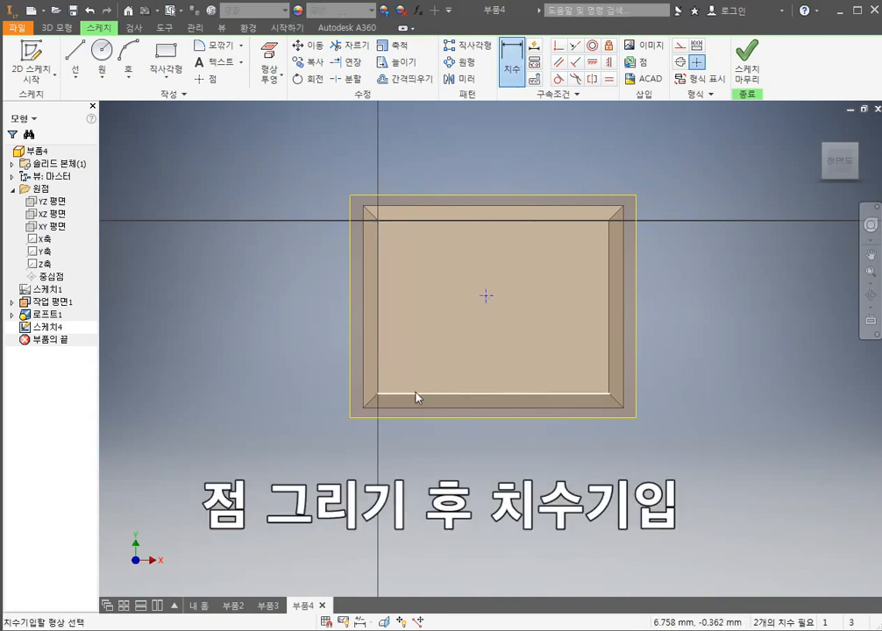
{"action": "left_click", "coordinate": [377, 375]}
{"action": "left_click", "coordinate": [487, 297]}
{"action": "left_click", "coordinate": [420, 477]}
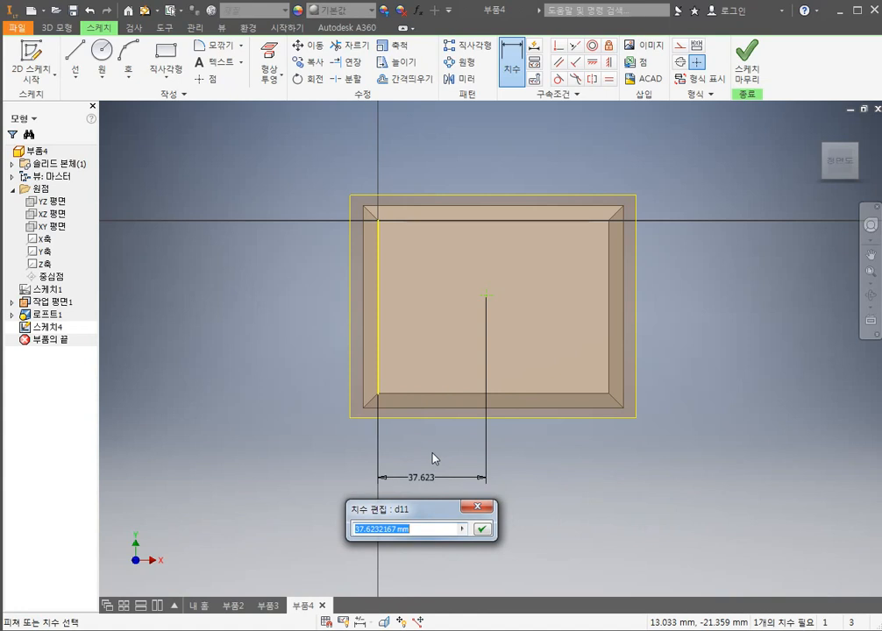
{"action": "type", "text": "40"}
{"action": "key", "text": "Return"}
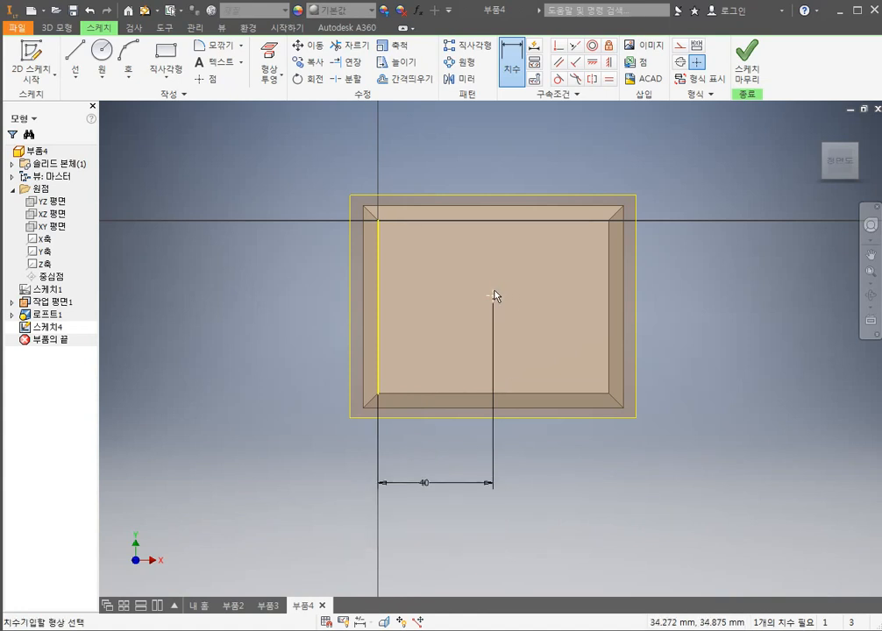
Step: Dimension the sketch point 30 mm from the top face's back long edge and finish the sketch
{"action": "left_click", "coordinate": [507, 221]}
{"action": "left_click", "coordinate": [493, 296]}
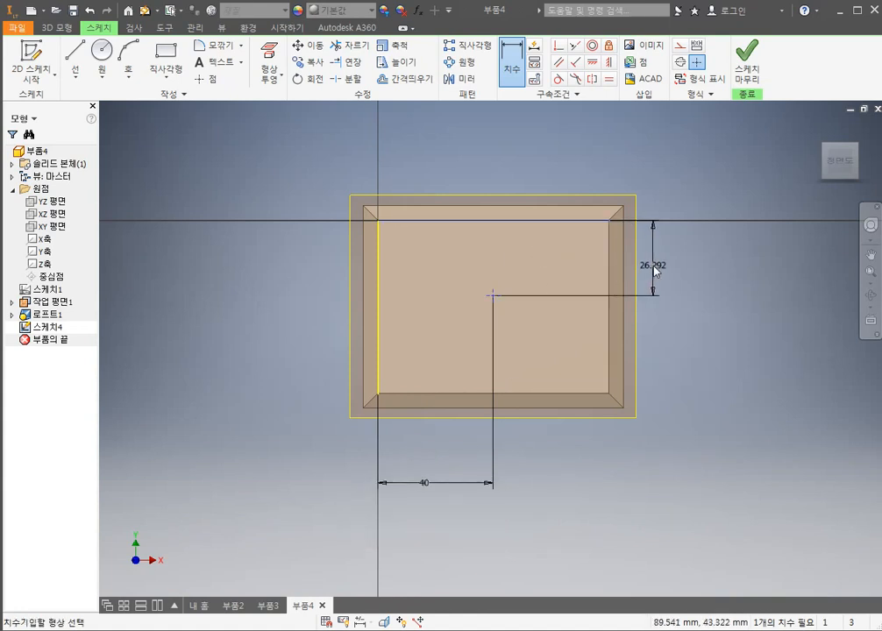
{"action": "left_click", "coordinate": [666, 263]}
{"action": "type", "text": "30"}
{"action": "key", "text": "Return"}
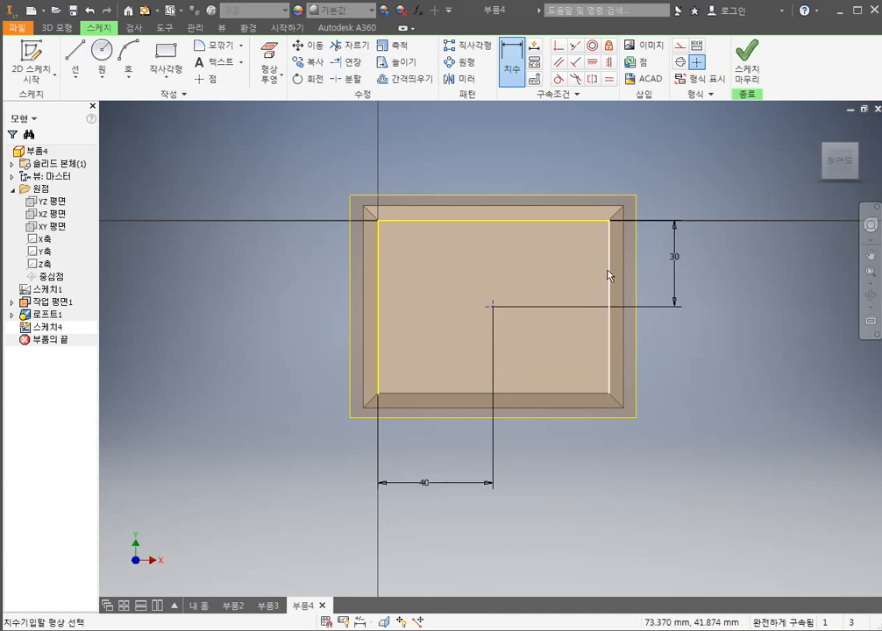
{"action": "middle_click_drag", "start_coordinate": [608, 275], "coordinate": [612, 204], "text": "shift"}
{"action": "mouse_move", "coordinate": [691, 285]}
{"action": "middle_mouse_down", "text": "shift"}
{"action": "mouse_move", "coordinate": [646, 281]}
{"action": "mouse_move", "coordinate": [710, 329]}
{"action": "middle_mouse_up", "text": "shift"}
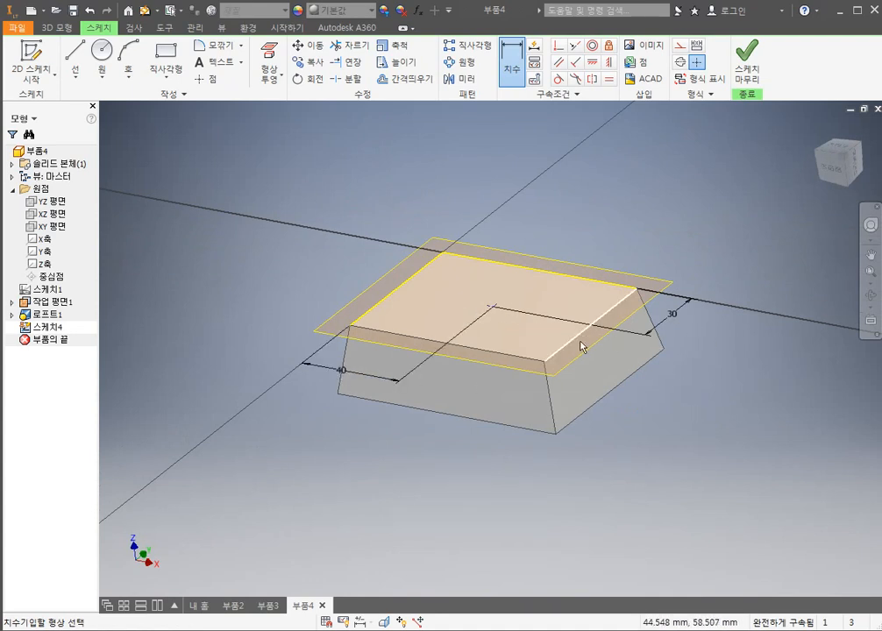
{"action": "left_click", "coordinate": [753, 68]}
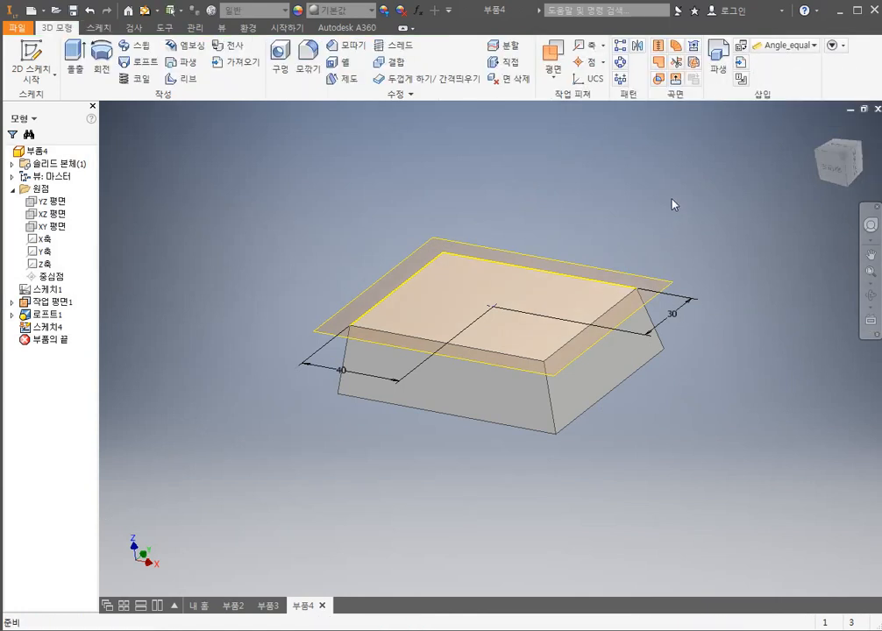
Step: Create a work axis normal to the lofted body's top face through the sketch point
{"action": "middle_click_drag", "start_coordinate": [541, 311], "coordinate": [541, 339], "text": "shift"}
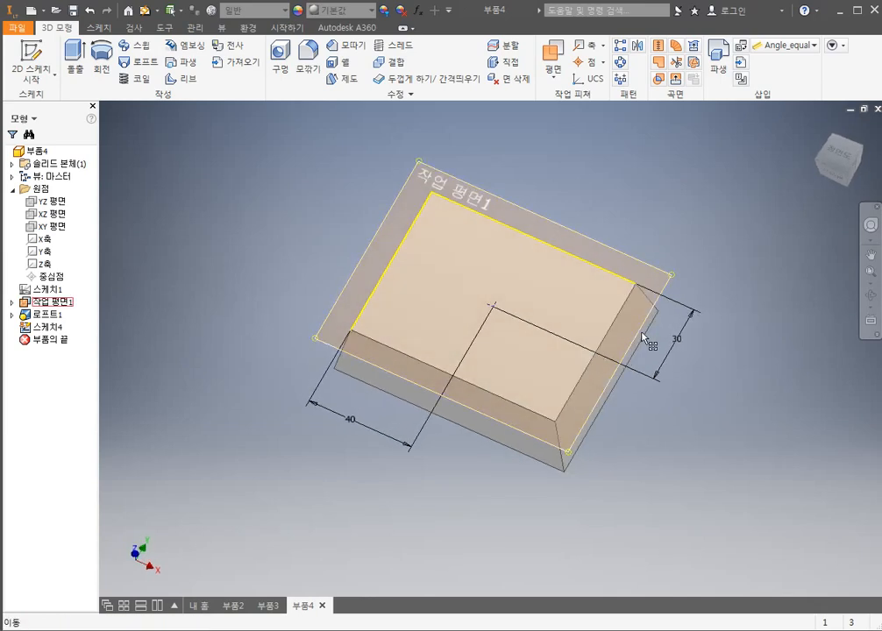
{"action": "middle_click_drag", "start_coordinate": [643, 336], "coordinate": [622, 248], "text": "shift"}
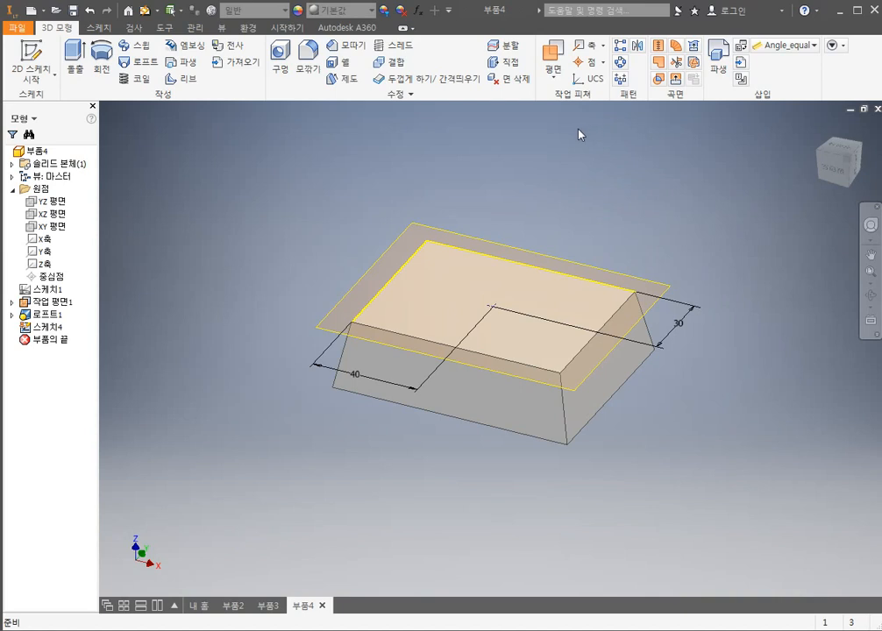
{"action": "left_click", "coordinate": [604, 47]}
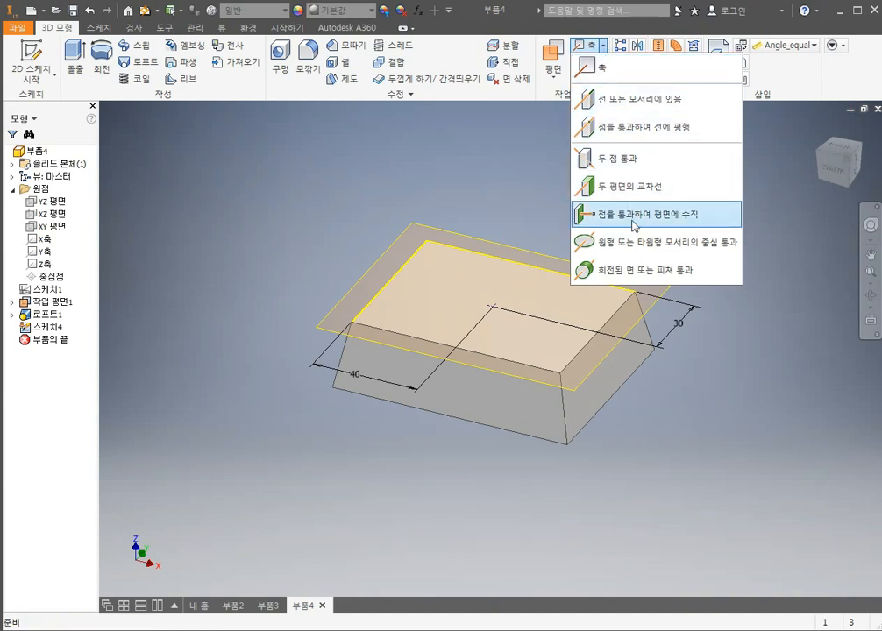
{"action": "left_click", "coordinate": [604, 47]}
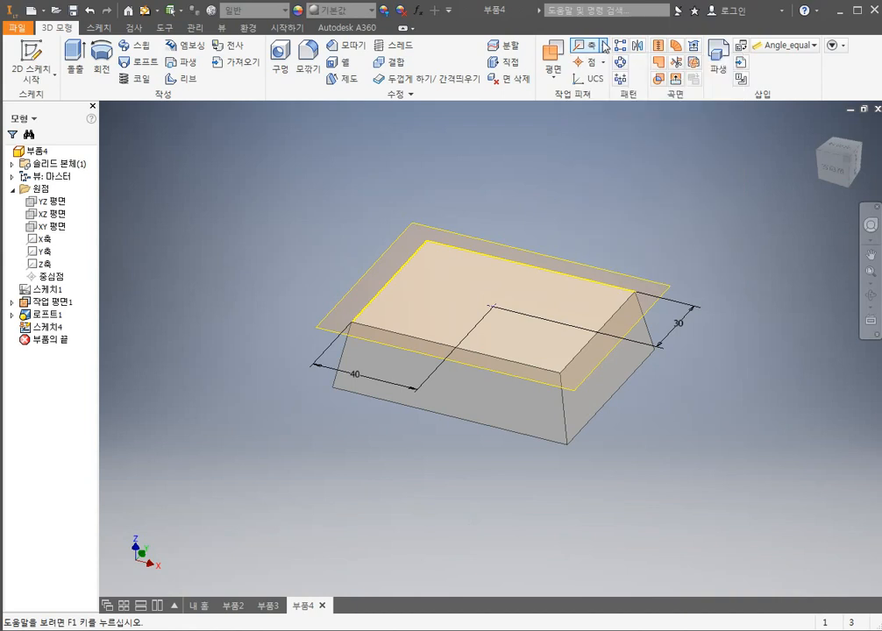
{"action": "left_click", "coordinate": [604, 46]}
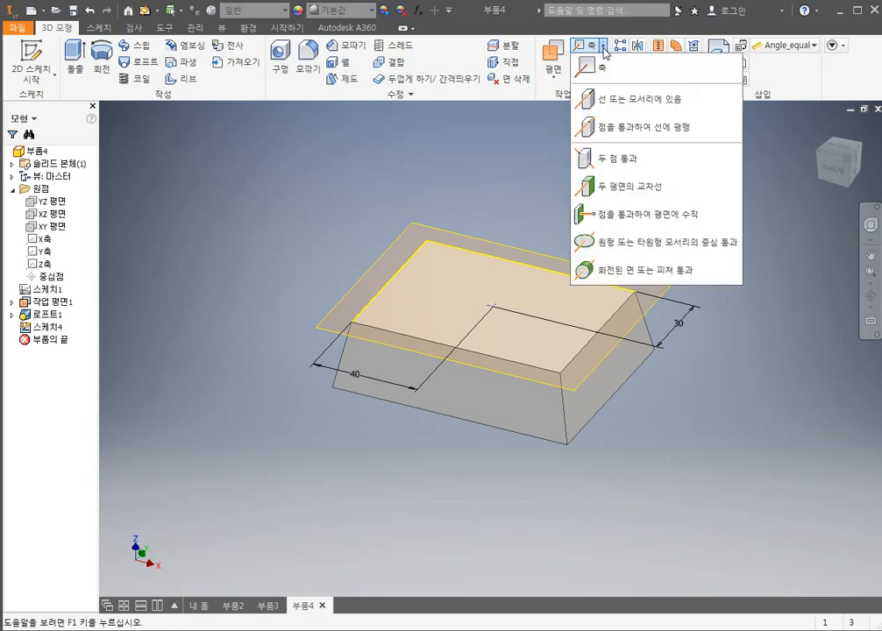
{"action": "left_click", "coordinate": [625, 215]}
{"action": "left_click", "coordinate": [545, 301]}
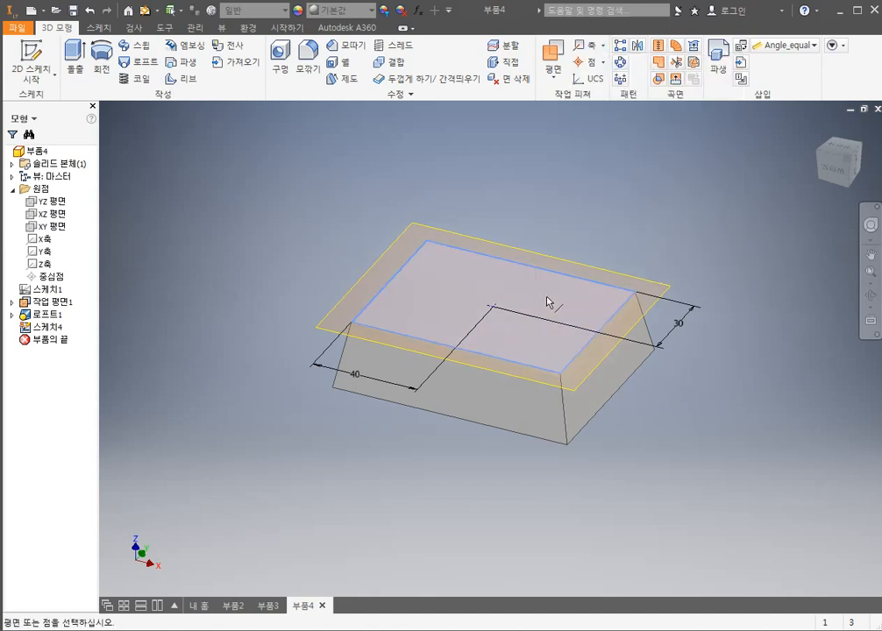
{"action": "left_click", "coordinate": [492, 305]}
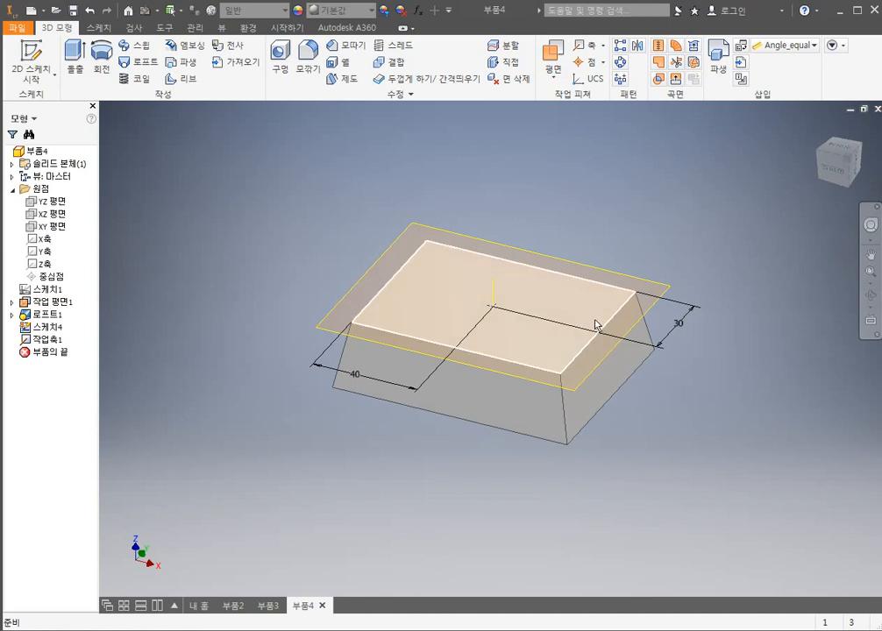
Step: Create a work plane through the new work axis at 90 degrees to the YZ plane
{"action": "scroll", "coordinate": [641, 242], "scroll_direction": "up", "scroll_amount": 5}
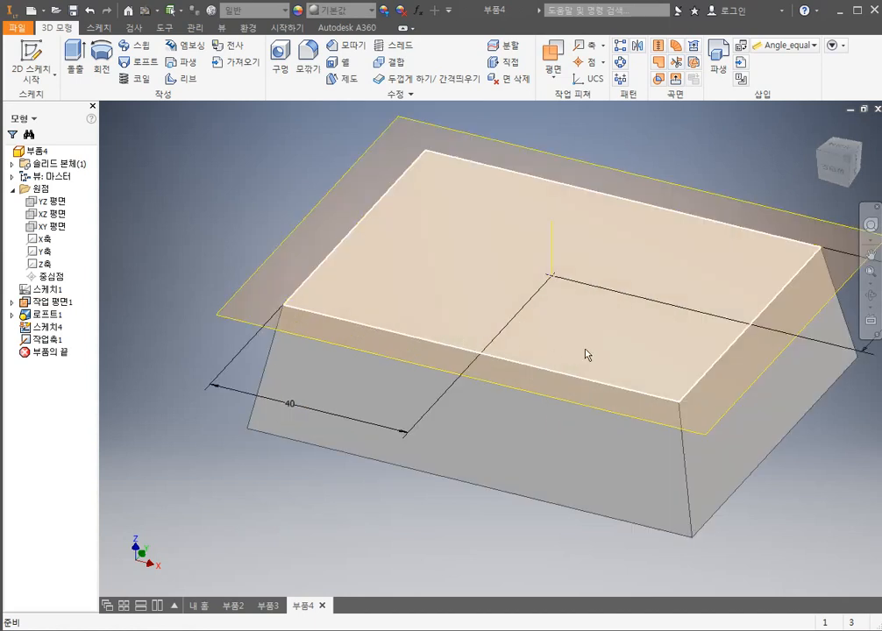
{"action": "scroll", "coordinate": [603, 347], "scroll_direction": "down", "scroll_amount": 3}
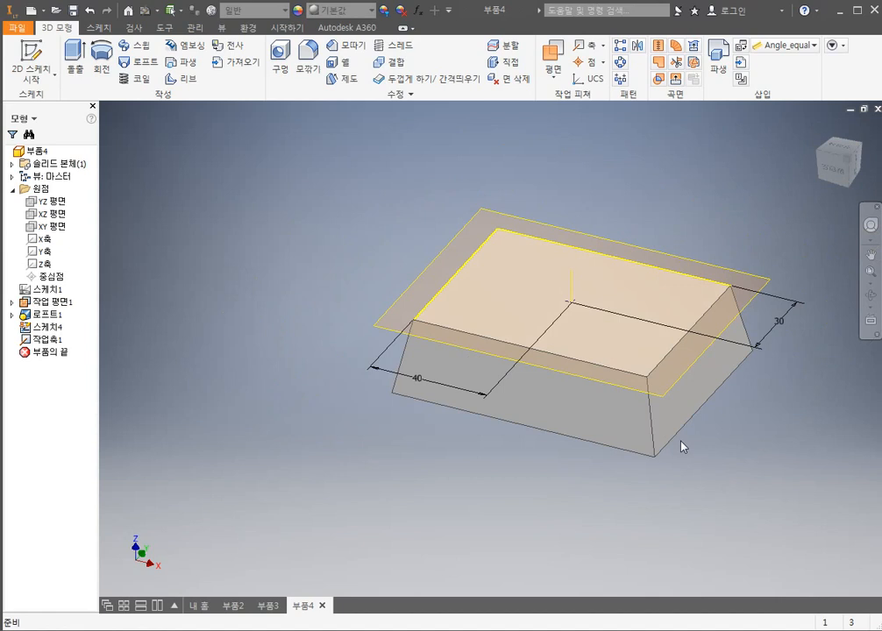
{"action": "middle_click_drag", "start_coordinate": [704, 350], "coordinate": [654, 347]}
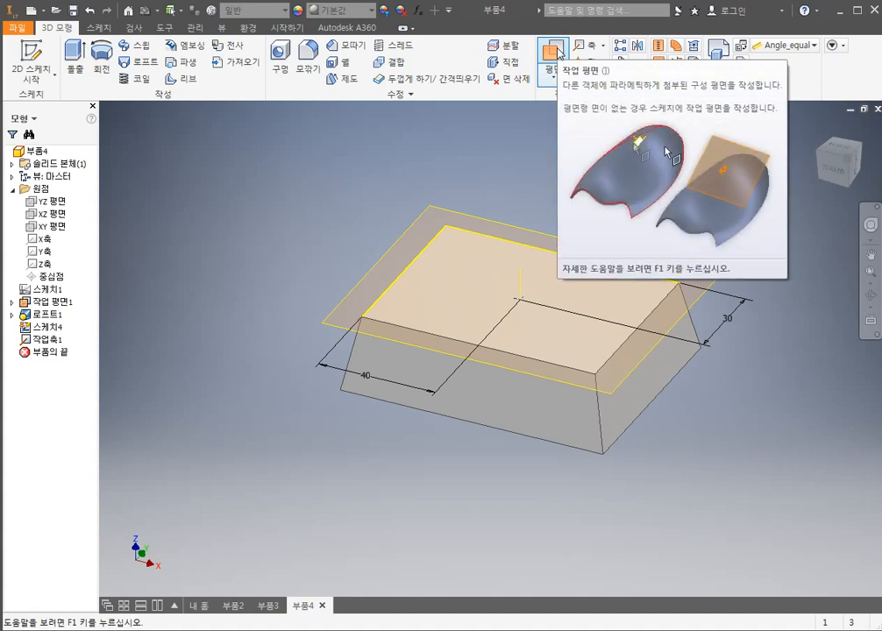
{"action": "left_click", "coordinate": [554, 53]}
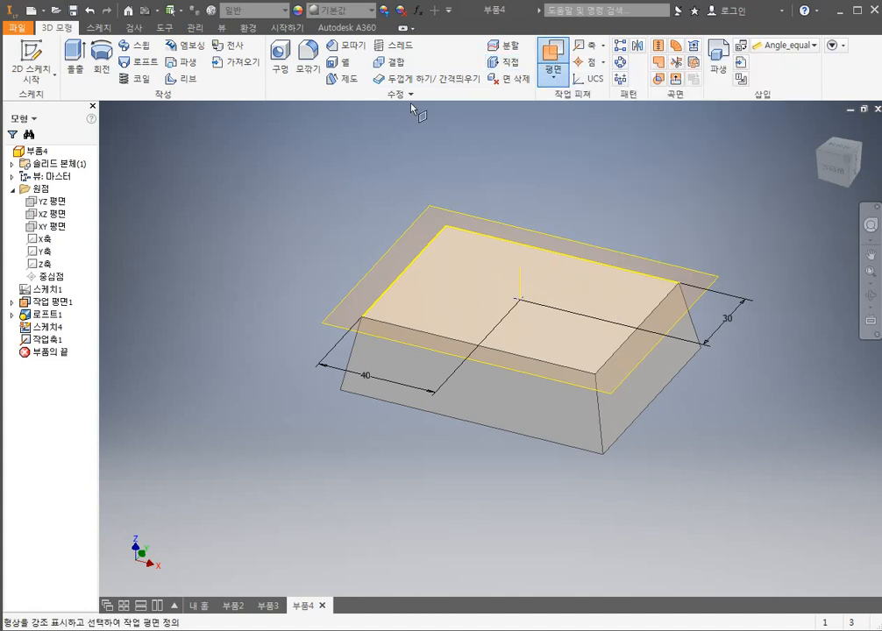
{"action": "left_click", "coordinate": [57, 205]}
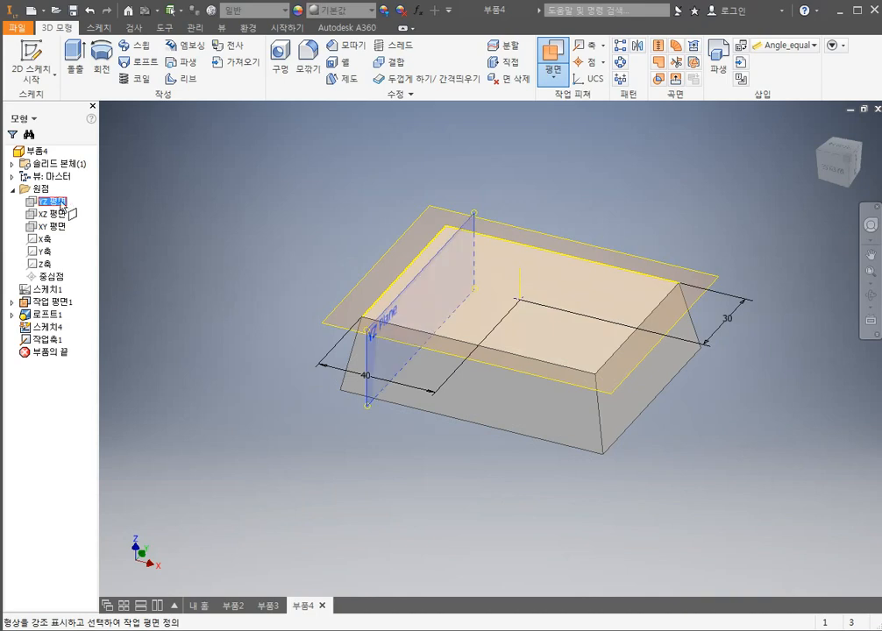
{"action": "left_click", "coordinate": [521, 284]}
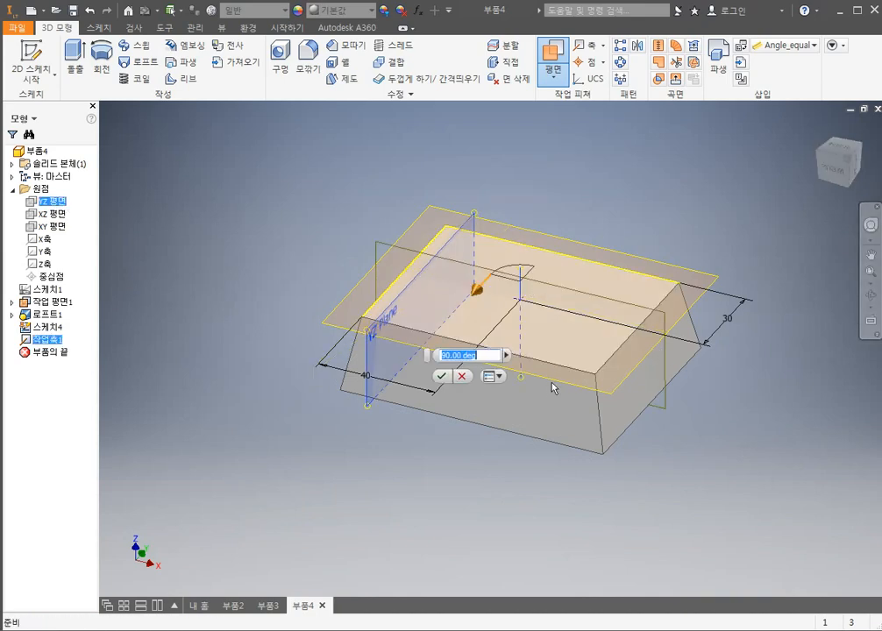
{"action": "middle_click_drag", "start_coordinate": [551, 388], "coordinate": [710, 418], "text": "shift"}
{"action": "middle_click_drag", "start_coordinate": [621, 400], "coordinate": [578, 352], "text": "shift"}
{"action": "left_click", "coordinate": [443, 377]}
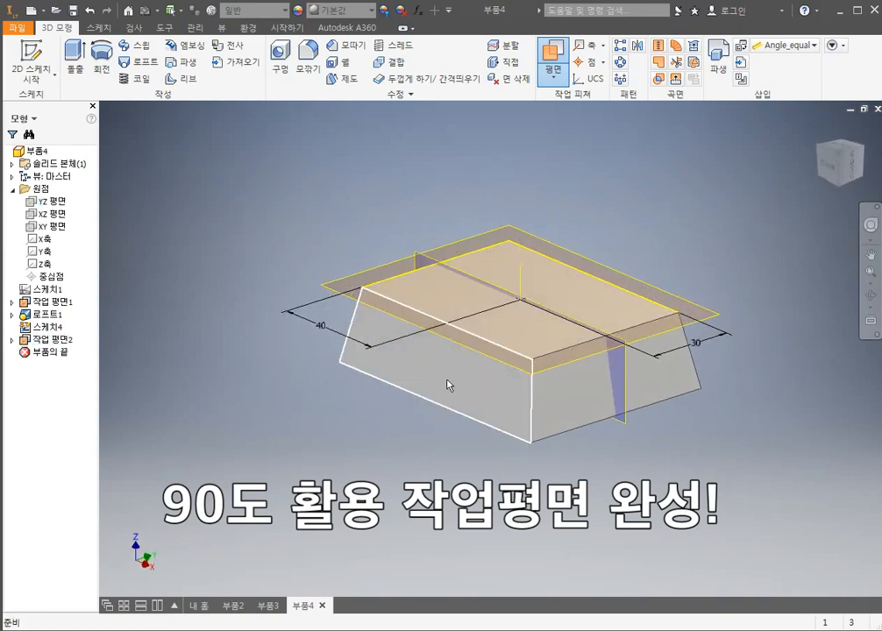
Step: Hide the work plane that lies on the body's top face
{"action": "middle_click_drag", "start_coordinate": [477, 348], "coordinate": [570, 421], "text": "shift"}
{"action": "left_click", "coordinate": [692, 339]}
{"action": "left_click", "coordinate": [581, 400]}
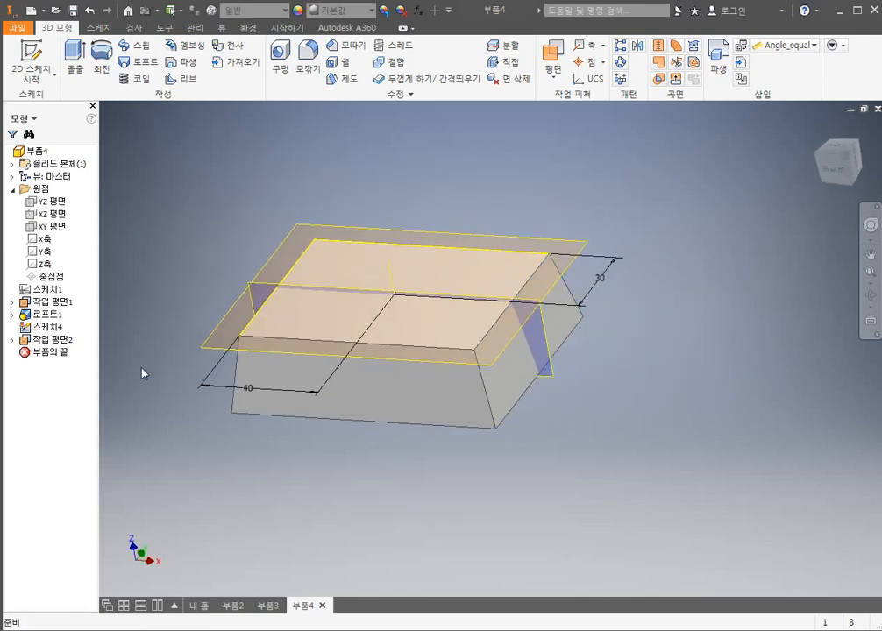
{"action": "right_click", "coordinate": [65, 303]}
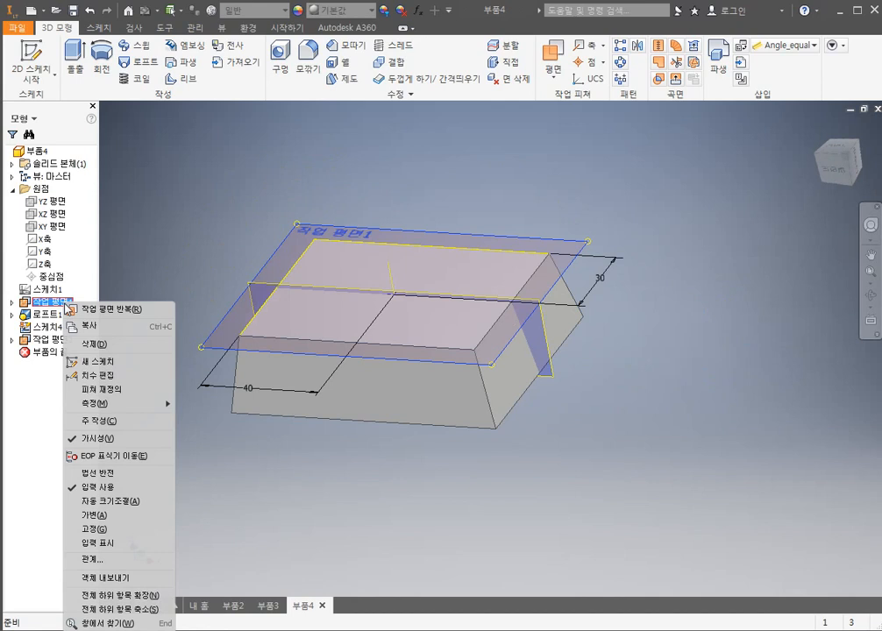
{"action": "left_click", "coordinate": [101, 438]}
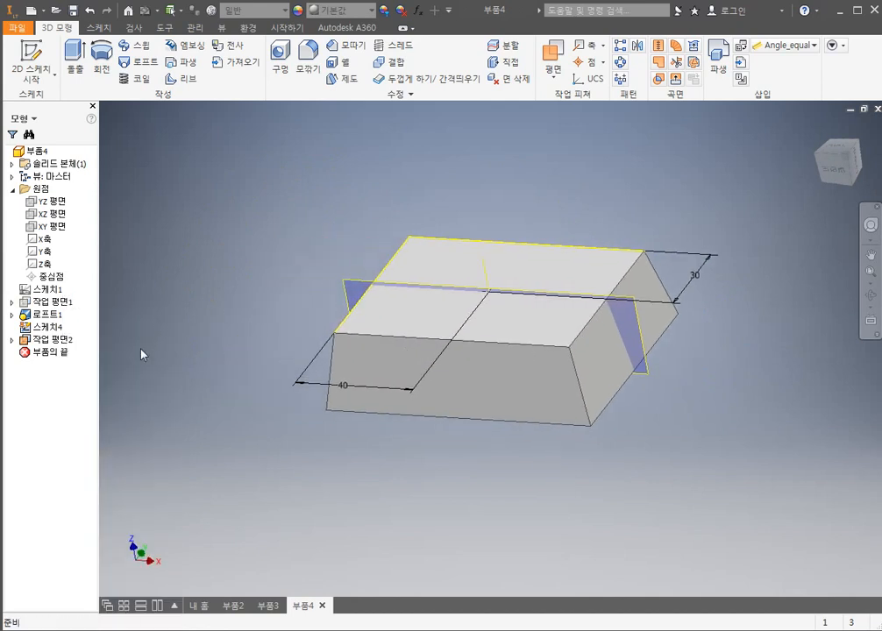
Step: Start a new sketch on the vertical work plane through the middle of the body
{"action": "right_click", "coordinate": [54, 340]}
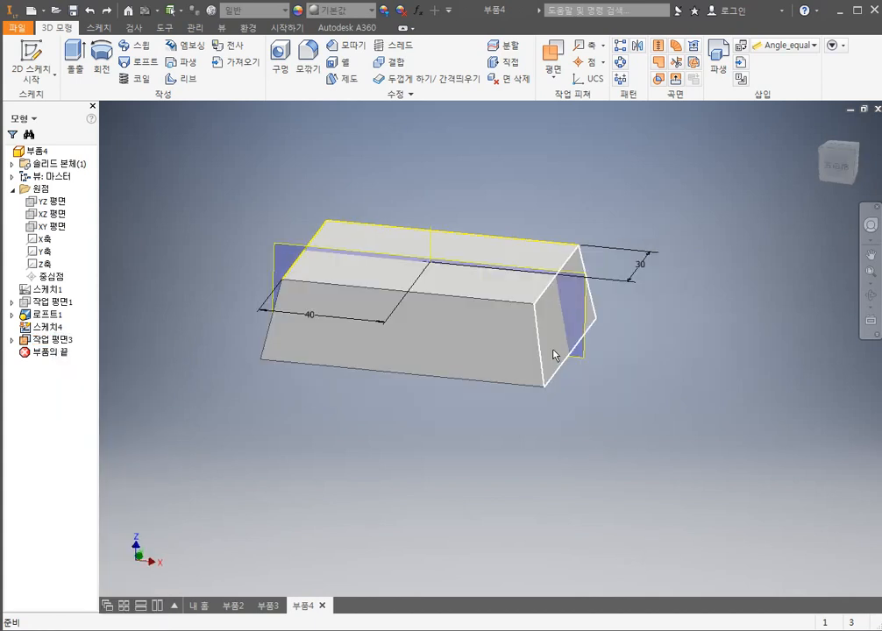
{"action": "middle_click_drag", "start_coordinate": [589, 401], "coordinate": [662, 377]}
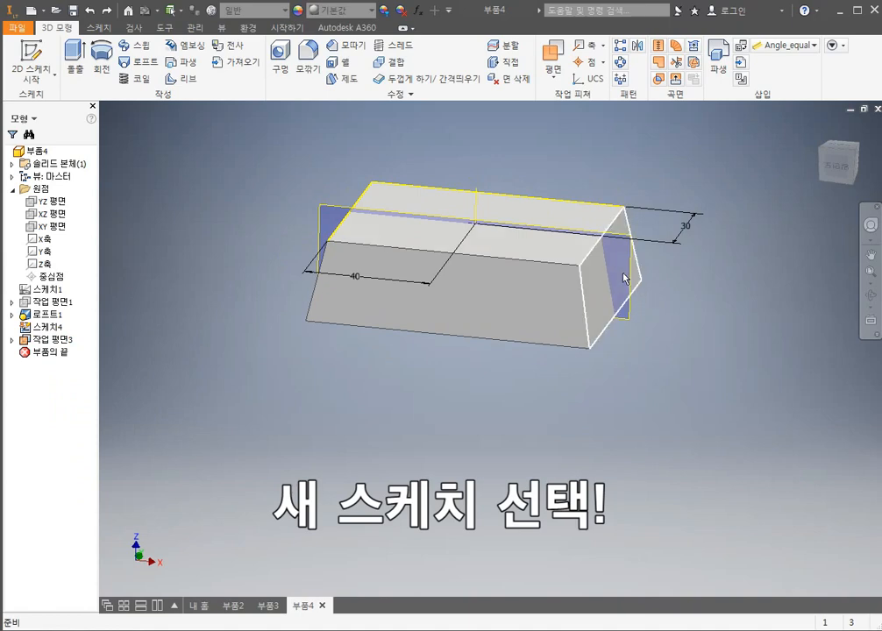
{"action": "left_click", "coordinate": [35, 339]}
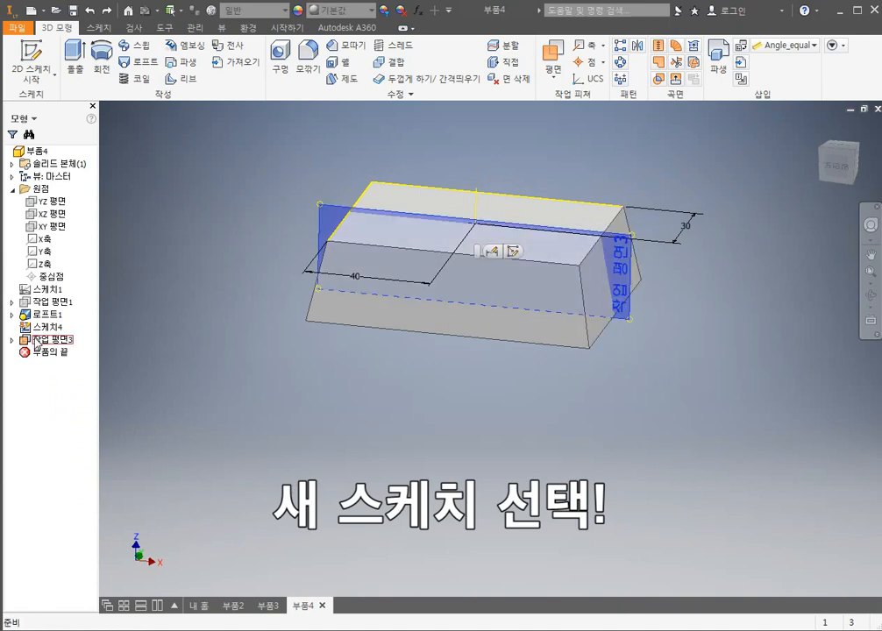
{"action": "right_click", "coordinate": [35, 339]}
{"action": "left_click", "coordinate": [63, 392]}
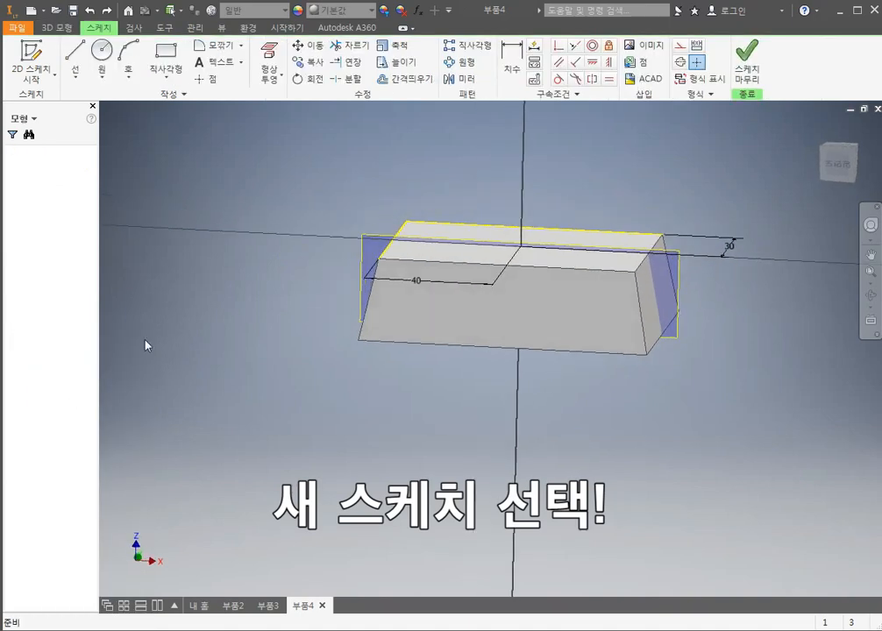
Step: Draw an upward-bulging three-point arc across the body's length, with both endpoints beyond its short sides
{"action": "middle_click_drag", "start_coordinate": [654, 297], "coordinate": [498, 277]}
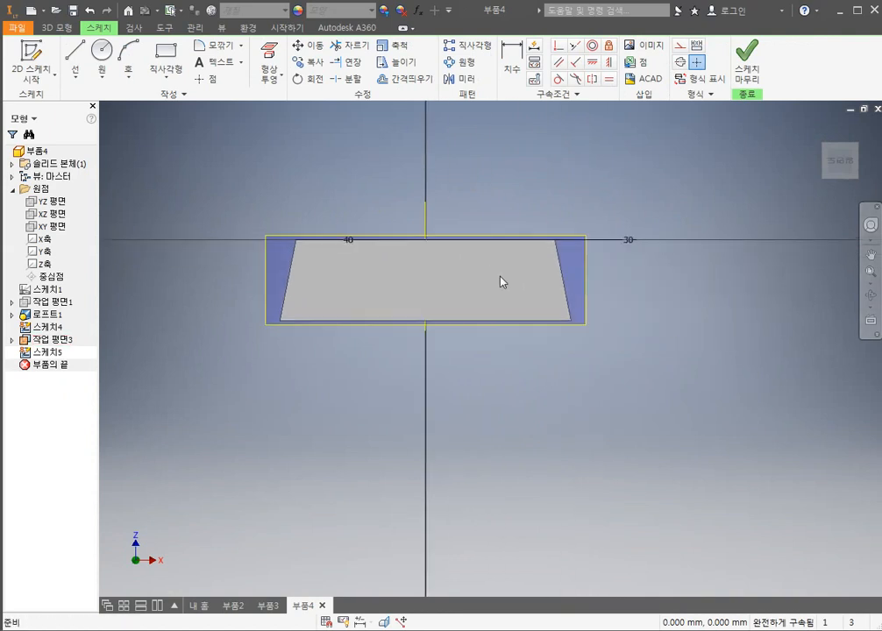
{"action": "middle_click_drag", "start_coordinate": [413, 297], "coordinate": [388, 304], "text": "shift"}
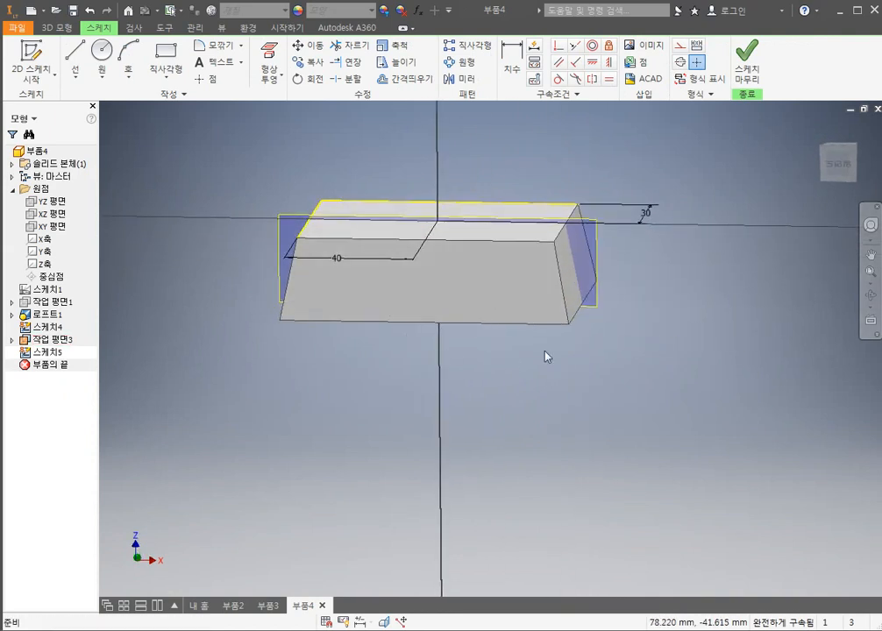
{"action": "left_click", "coordinate": [127, 53]}
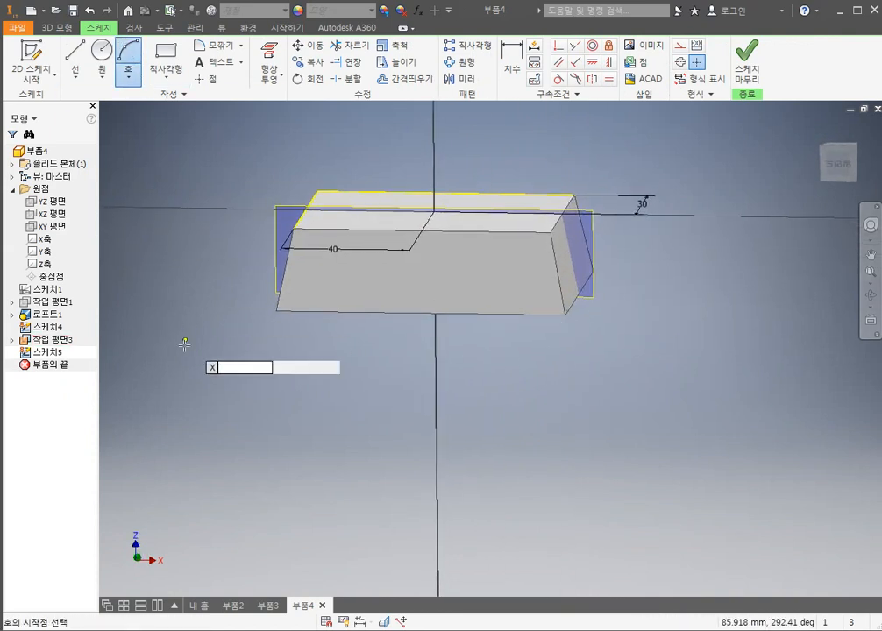
{"action": "left_click", "coordinate": [142, 333]}
{"action": "left_click", "coordinate": [717, 347]}
{"action": "left_click", "coordinate": [452, 239]}
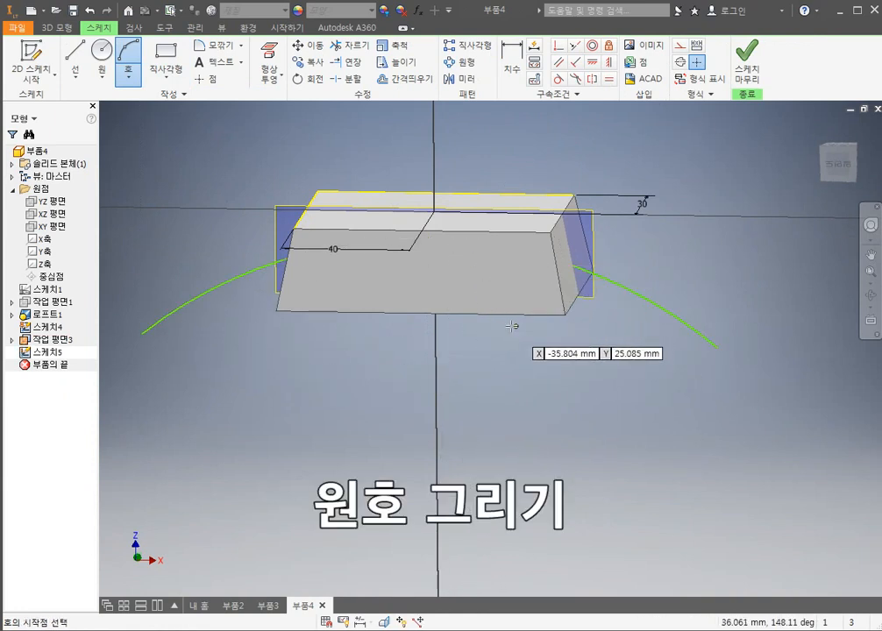
{"action": "middle_click_drag", "start_coordinate": [545, 313], "coordinate": [544, 327]}
{"action": "key", "text": "Escape"}
{"action": "key", "text": "Escape"}
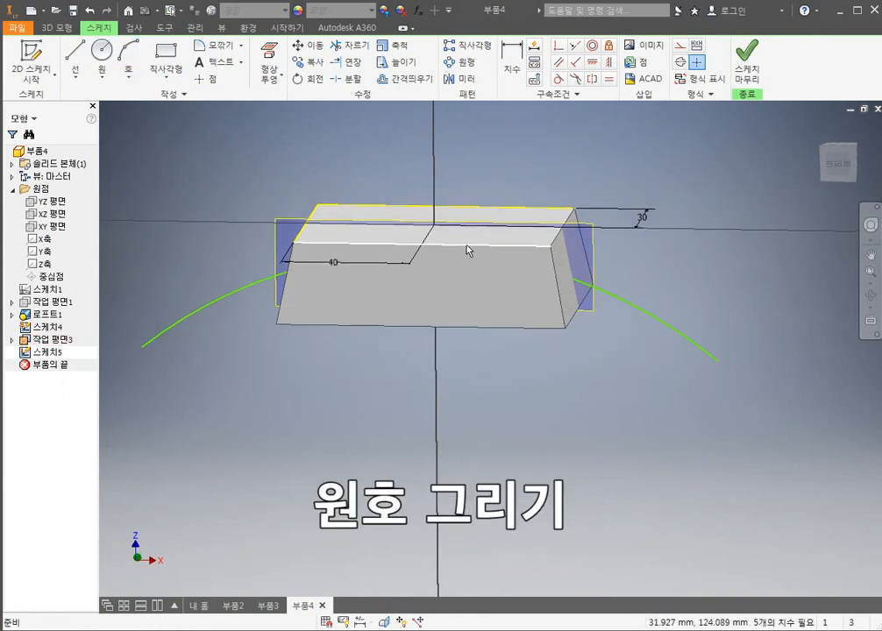
Step: Project the lengthwise middle line of the body's top face into the sketch and convert it to a centerline
{"action": "left_click", "coordinate": [269, 63]}
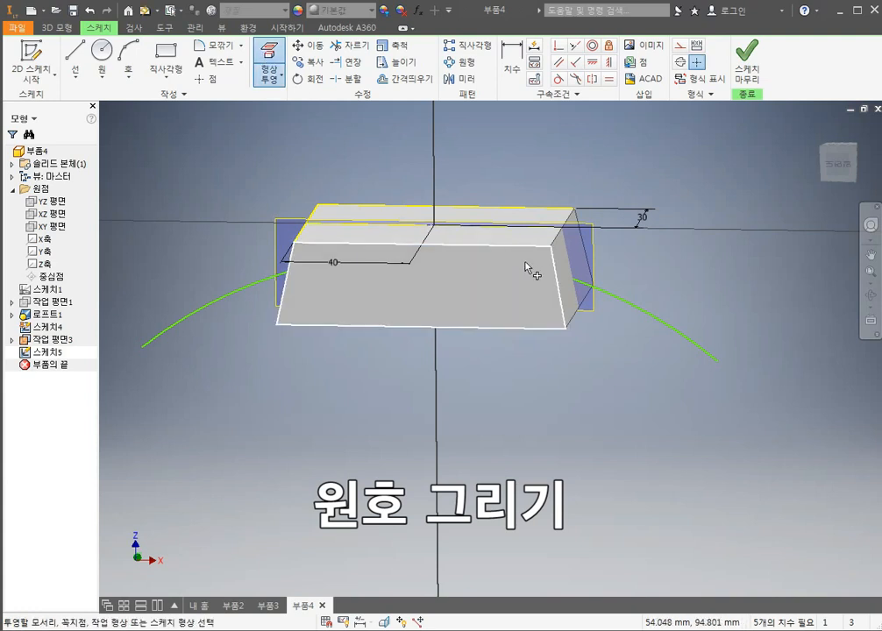
{"action": "left_click", "coordinate": [373, 235]}
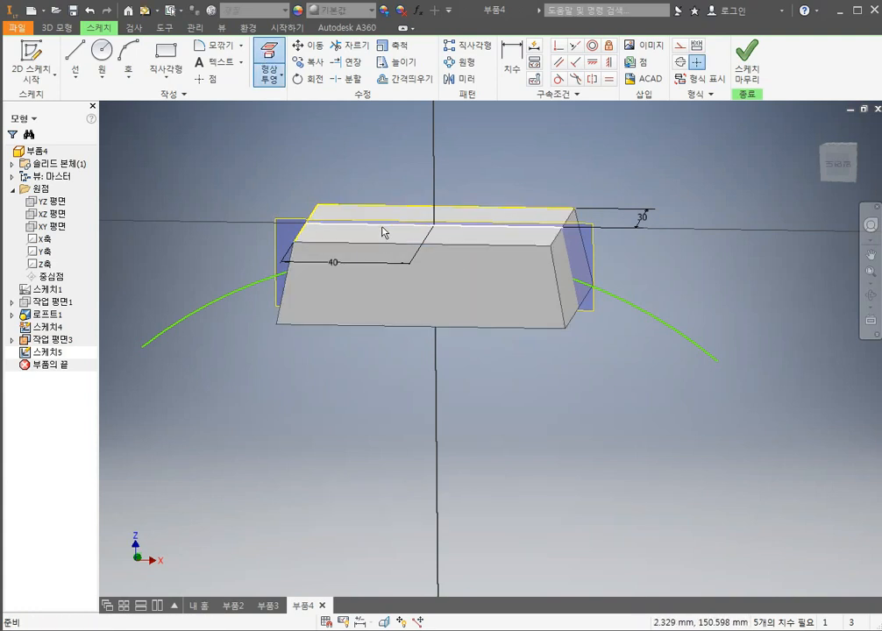
{"action": "left_click", "coordinate": [383, 231]}
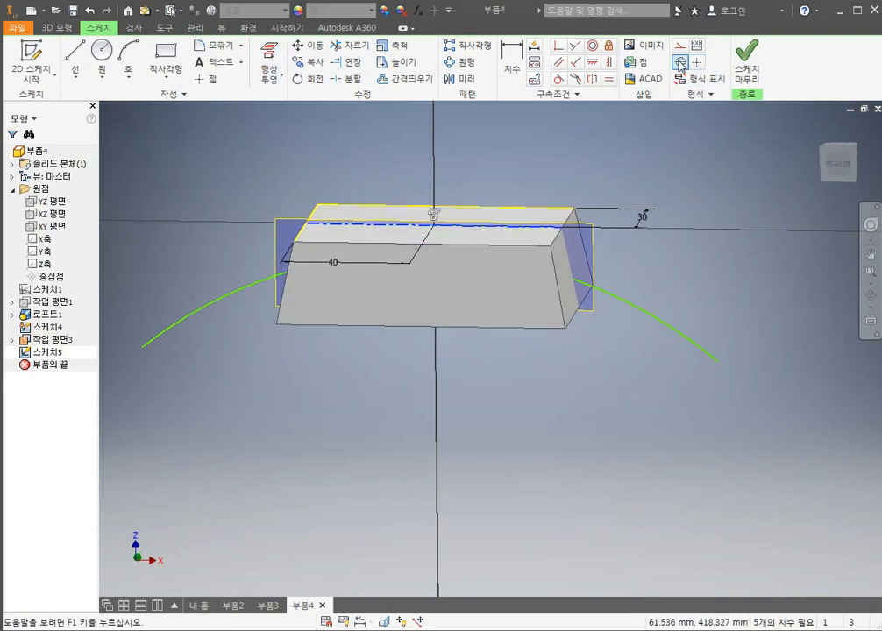
{"action": "left_click", "coordinate": [571, 385]}
Step: Make the arc tangent to the projected centerline on the top face
{"action": "scroll", "coordinate": [571, 385], "scroll_direction": "down", "scroll_amount": 3}
{"action": "scroll", "coordinate": [572, 385], "scroll_direction": "up", "scroll_amount": 5}
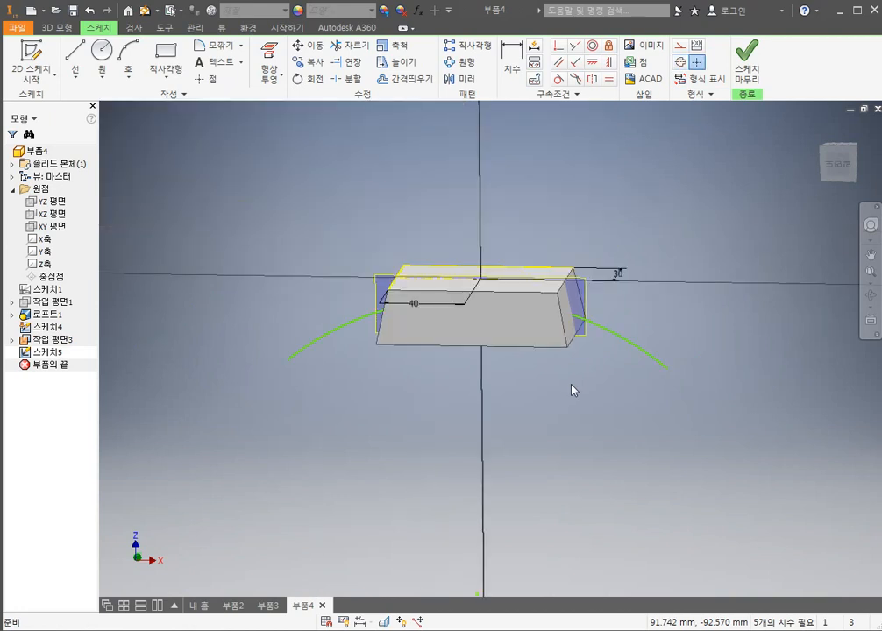
{"action": "left_click", "coordinate": [606, 334]}
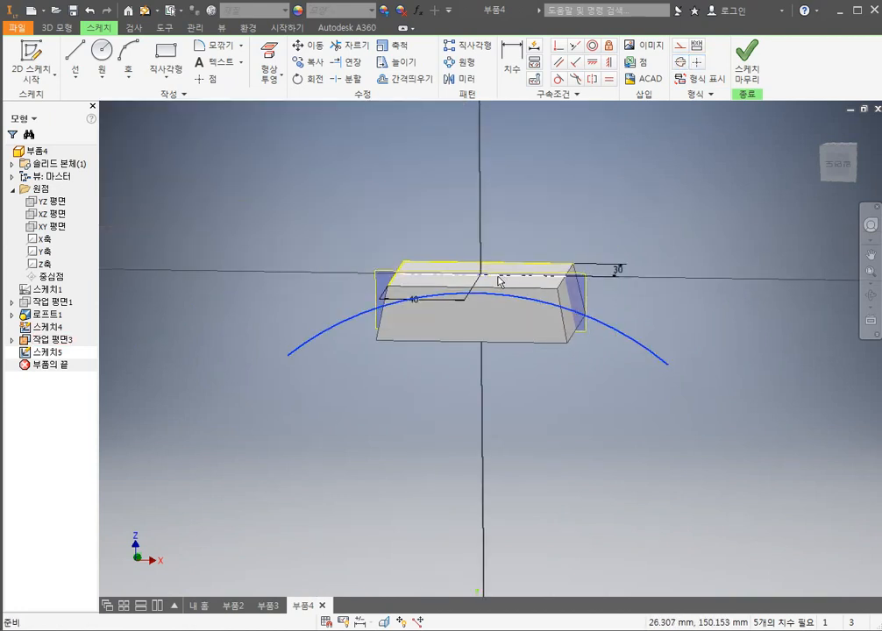
{"action": "left_click", "coordinate": [557, 79]}
{"action": "scroll", "coordinate": [591, 410], "scroll_direction": "down", "scroll_amount": 3}
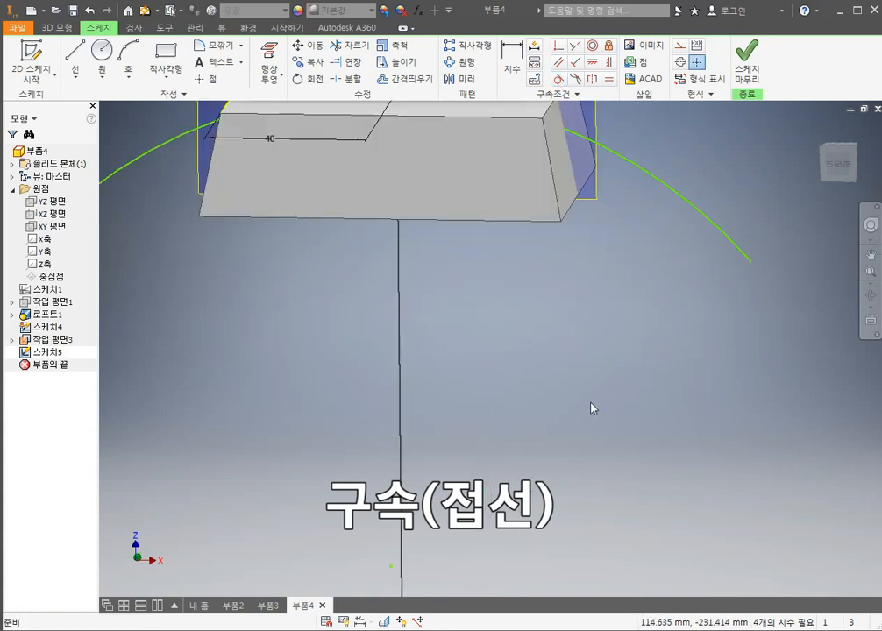
{"action": "scroll", "coordinate": [590, 409], "scroll_direction": "up", "scroll_amount": 3}
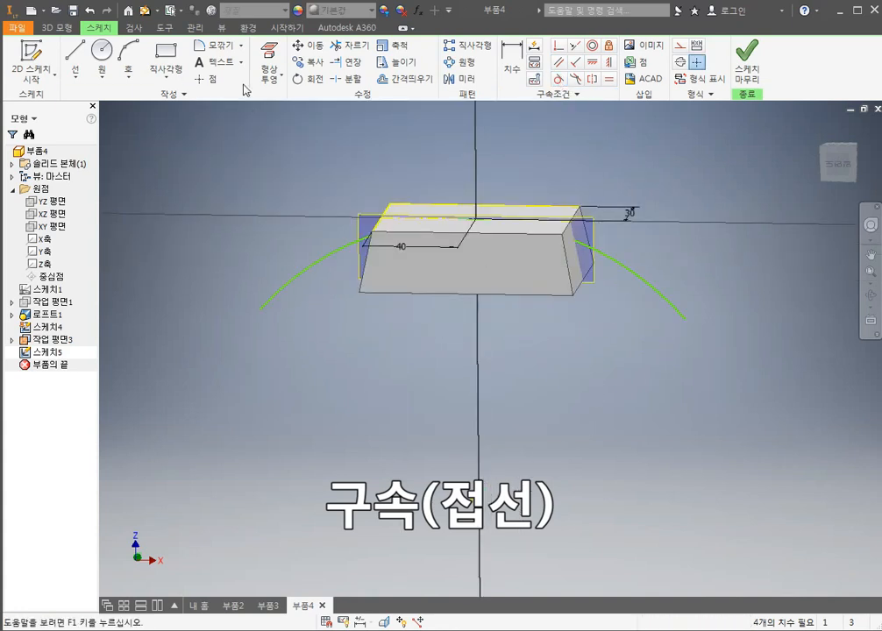
Step: Dimension the arc's radius as 175 mm
{"action": "left_click", "coordinate": [512, 65]}
{"action": "left_click", "coordinate": [649, 287]}
{"action": "left_click", "coordinate": [711, 204]}
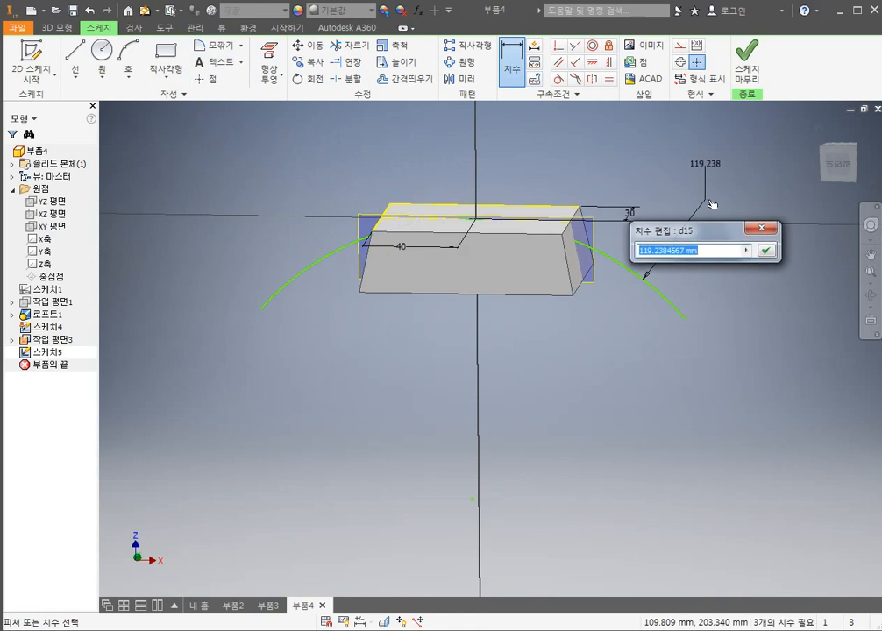
{"action": "type", "text": "175"}
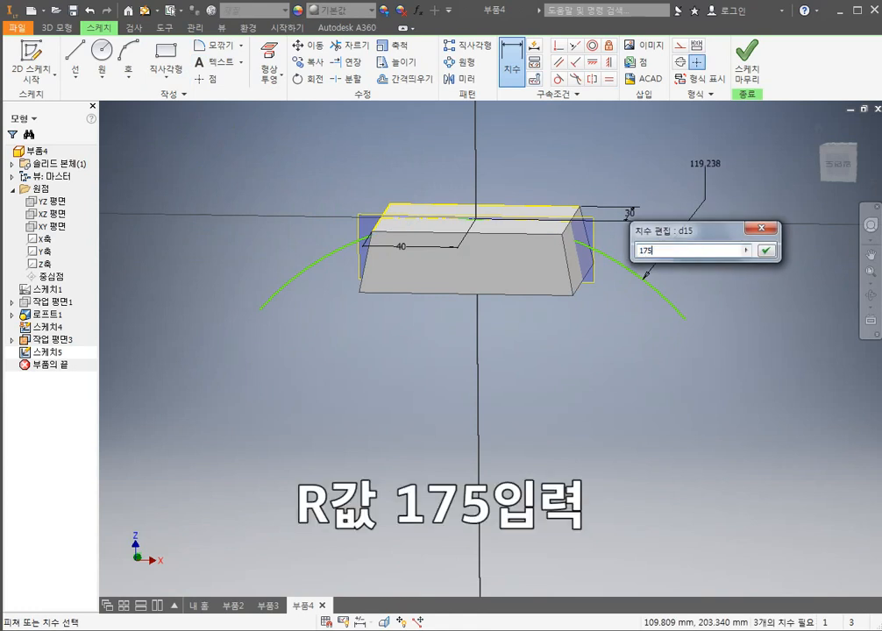
{"action": "key", "text": "Return"}
{"action": "scroll", "coordinate": [628, 427], "scroll_direction": "down", "scroll_amount": 2}
{"action": "scroll", "coordinate": [628, 427], "scroll_direction": "up", "scroll_amount": 3}
{"action": "scroll", "coordinate": [536, 411], "scroll_direction": "down", "scroll_amount": 3}
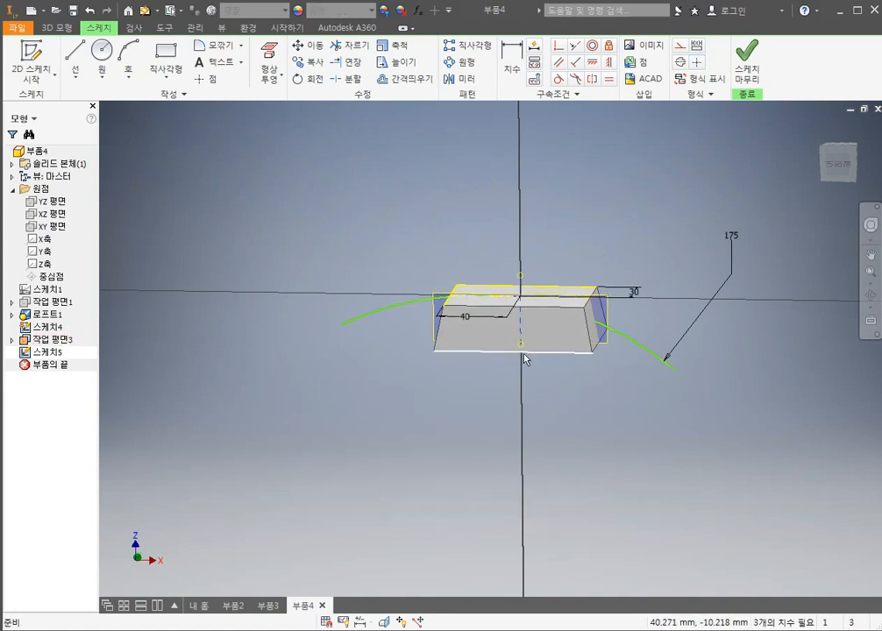
{"action": "middle_click_drag", "start_coordinate": [531, 503], "coordinate": [531, 365]}
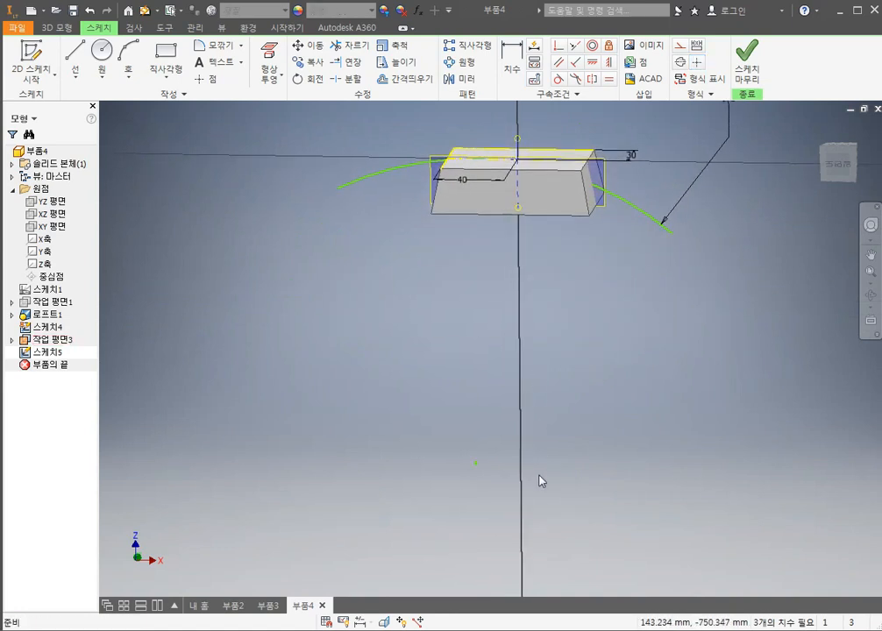
{"action": "middle_click_drag", "start_coordinate": [540, 478], "coordinate": [535, 436]}
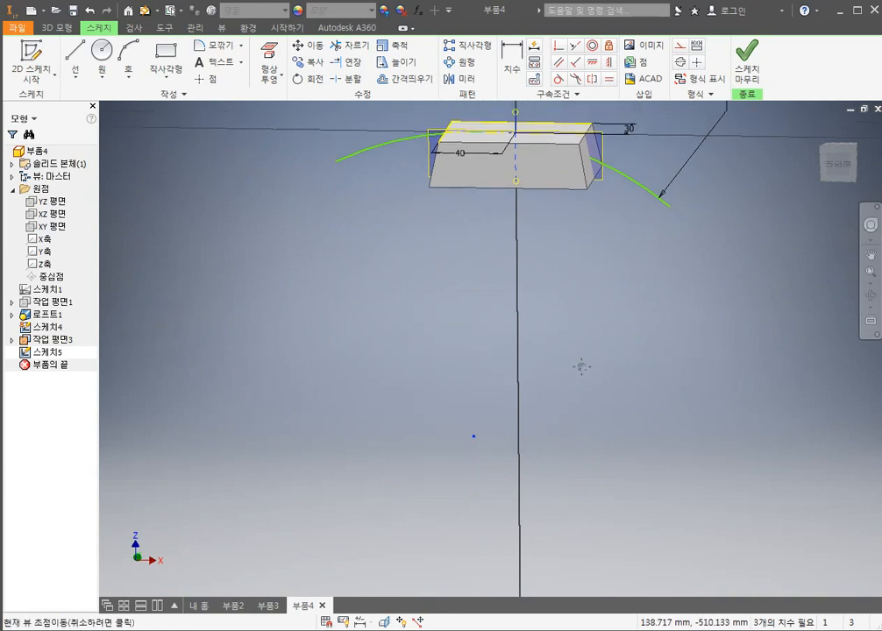
{"action": "middle_click_drag", "start_coordinate": [580, 367], "coordinate": [574, 449]}
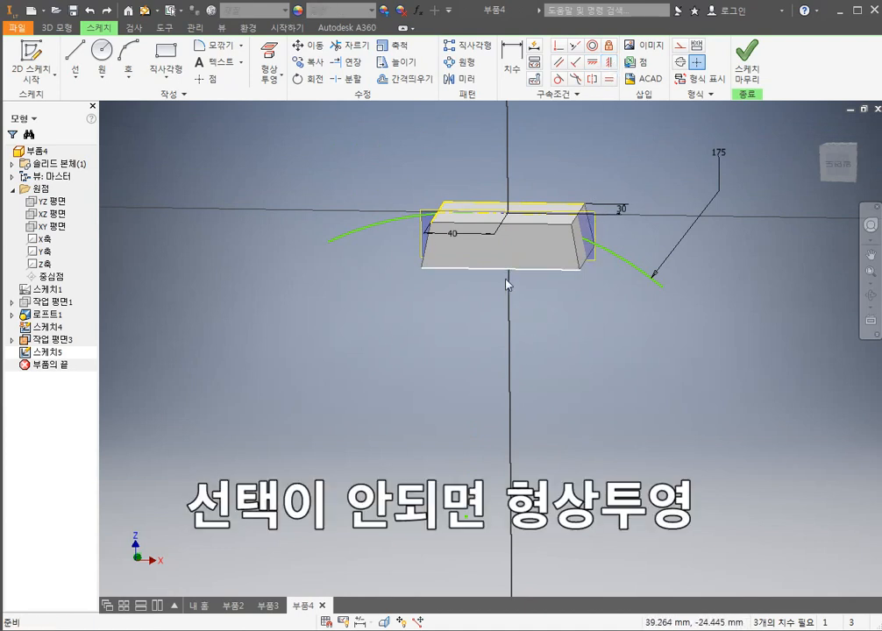
{"action": "key", "text": "d"}
{"action": "key", "text": "Escape"}
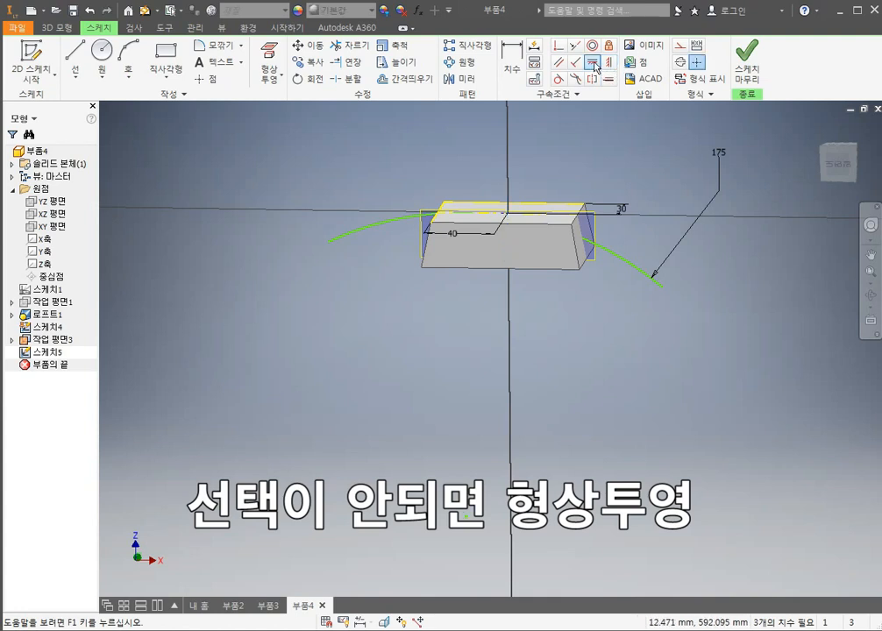
{"action": "key", "text": "d"}
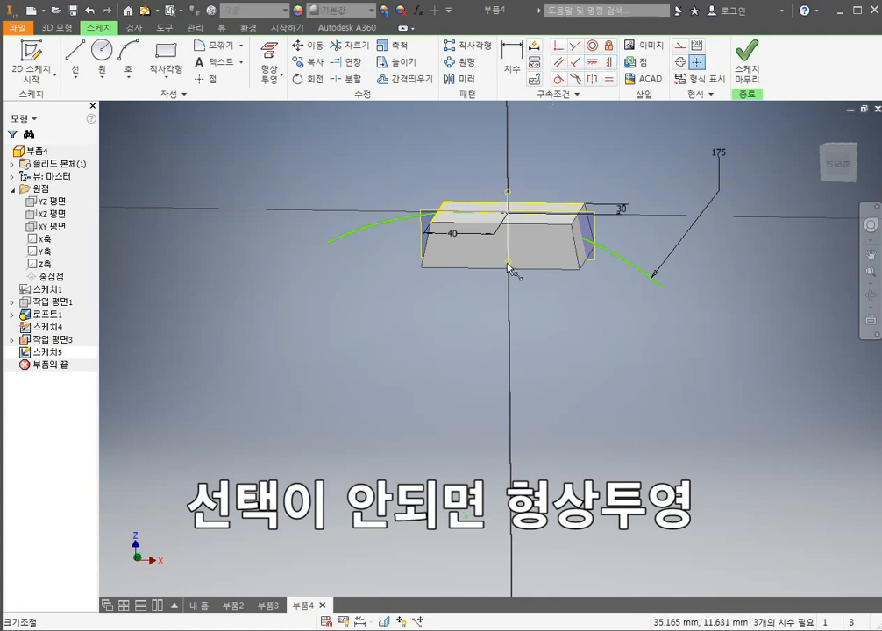
{"action": "key", "text": "Escape"}
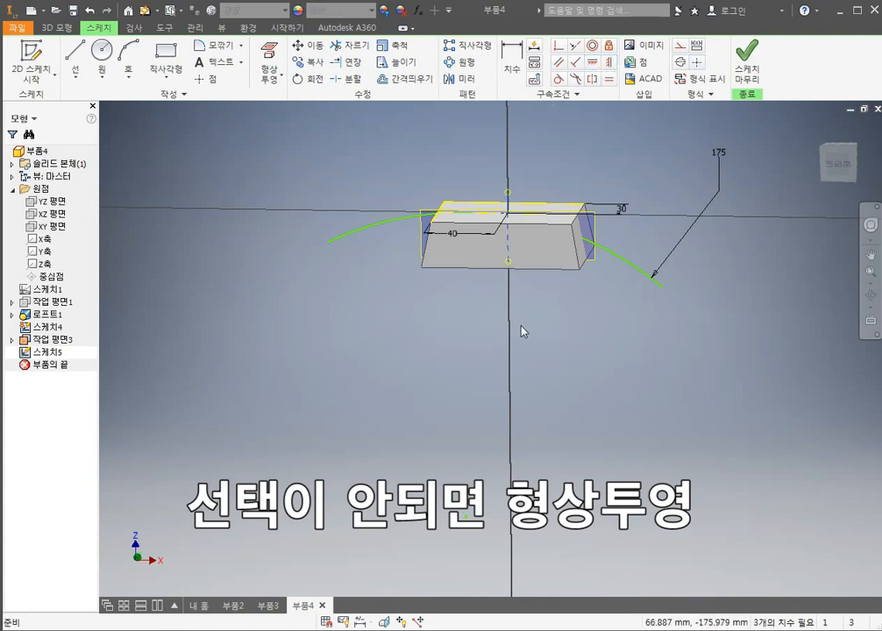
{"action": "key", "text": "d"}
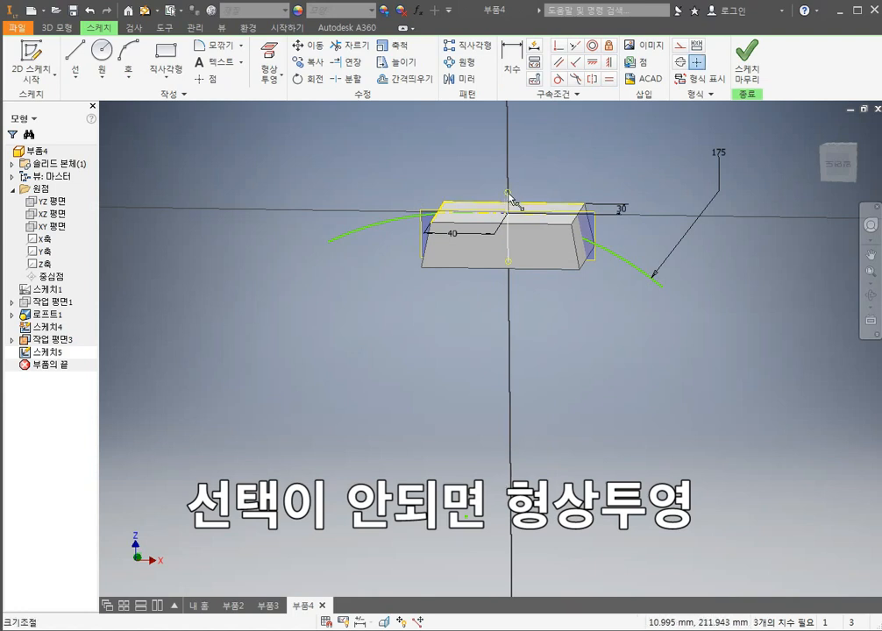
{"action": "key", "text": "Escape"}
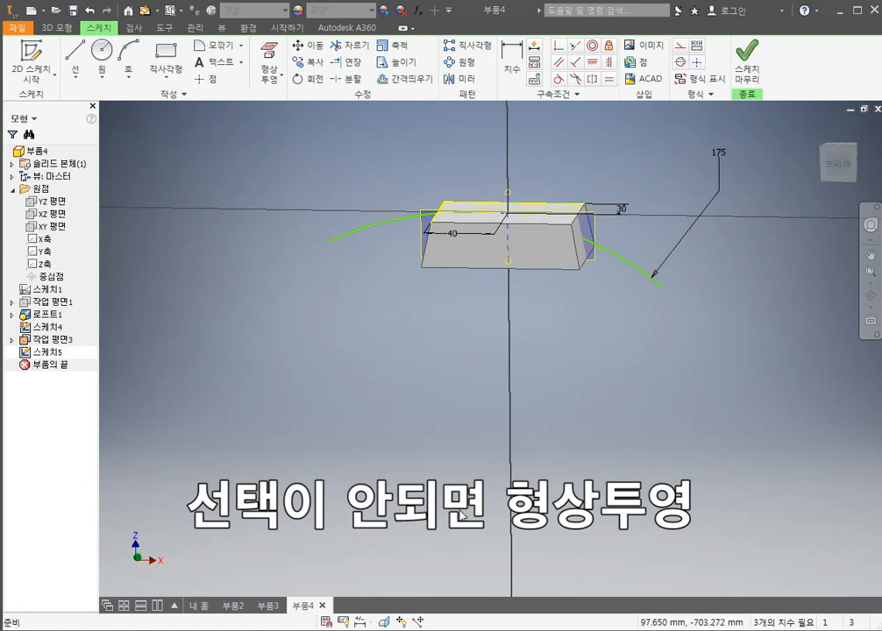
{"action": "left_click", "coordinate": [593, 63]}
{"action": "key", "text": "Escape"}
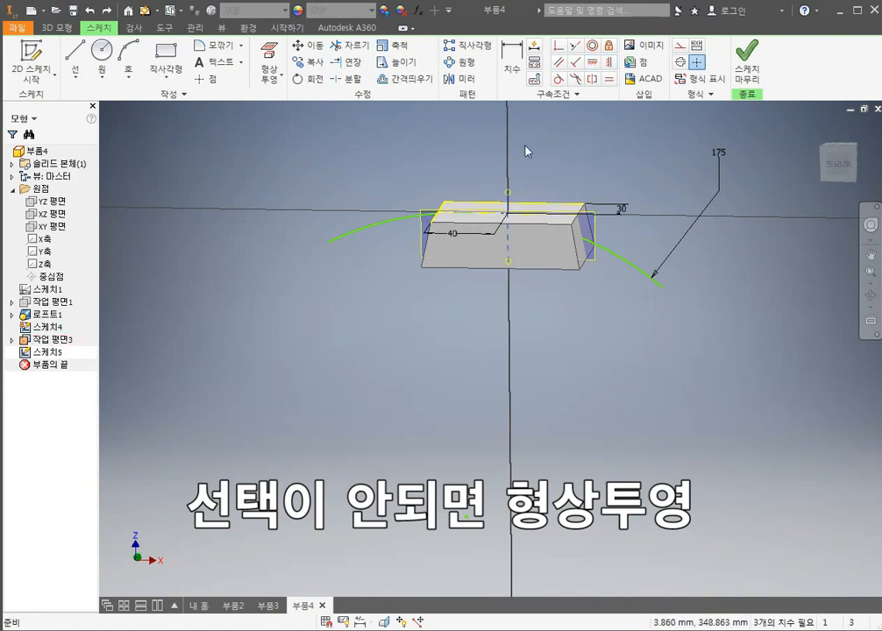
Step: Project the vertical work axis into the sketch and convert the projected line to a centerline
{"action": "left_click", "coordinate": [274, 67]}
{"action": "left_click", "coordinate": [277, 57]}
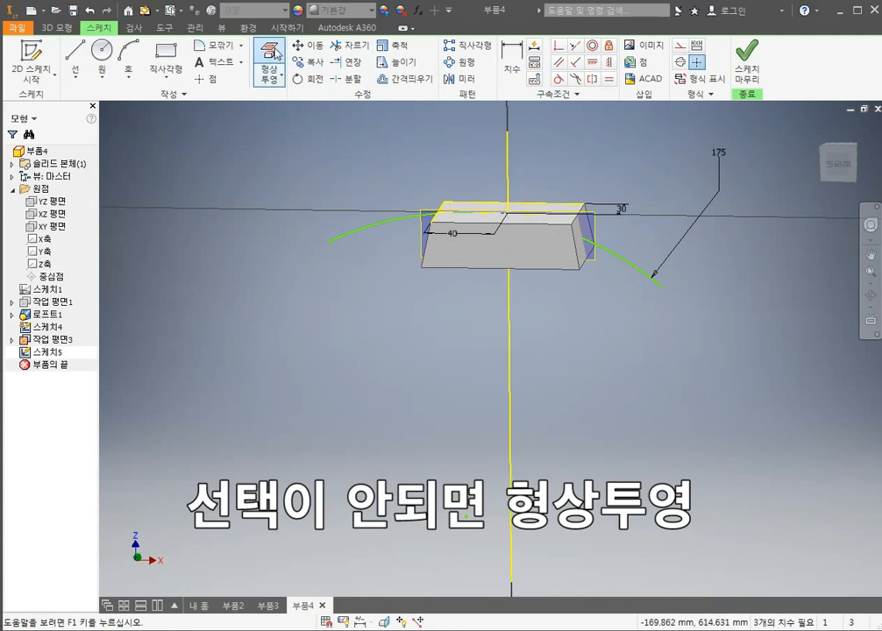
{"action": "left_click", "coordinate": [507, 147]}
{"action": "key", "text": "Escape"}
{"action": "middle_click_drag", "start_coordinate": [548, 479], "coordinate": [553, 340]}
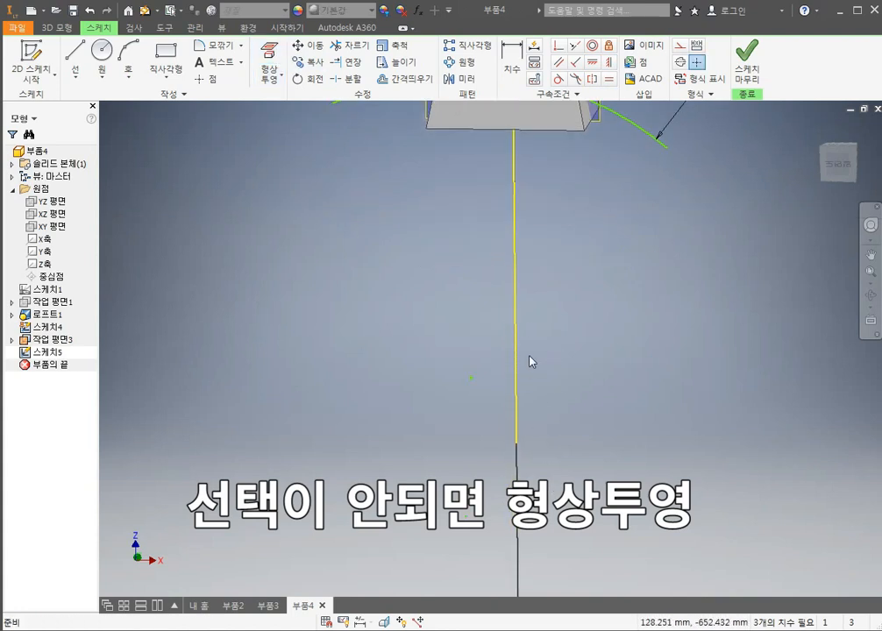
{"action": "left_click", "coordinate": [515, 295]}
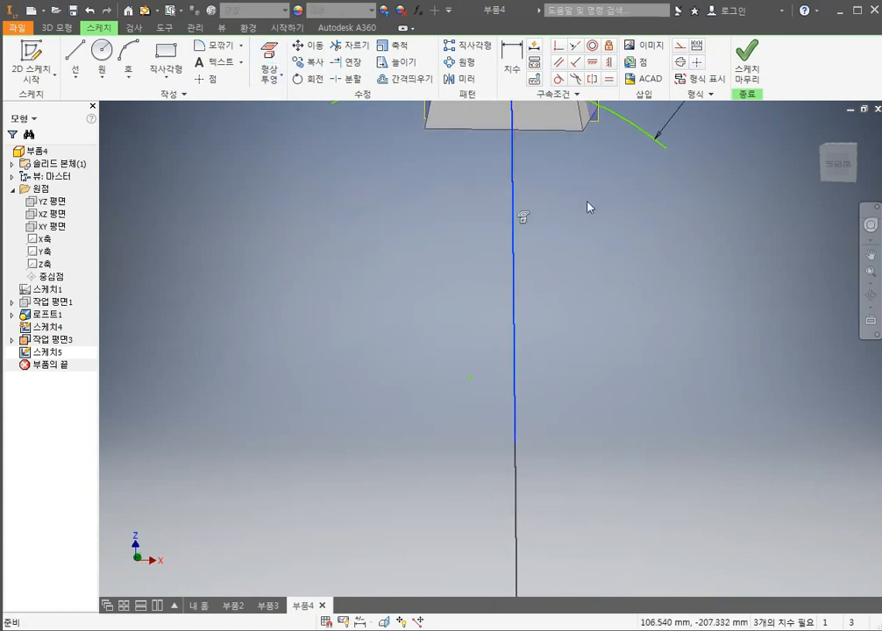
{"action": "left_click", "coordinate": [682, 62]}
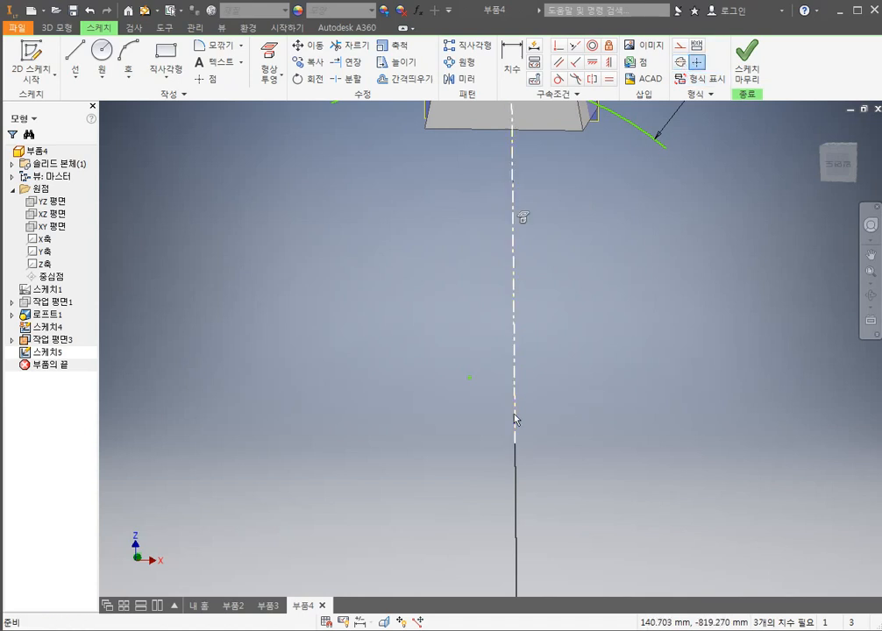
Step: Constrain the arc's center point to be coincident with the projected vertical centerline
{"action": "middle_click_drag", "start_coordinate": [563, 132], "coordinate": [567, 334]}
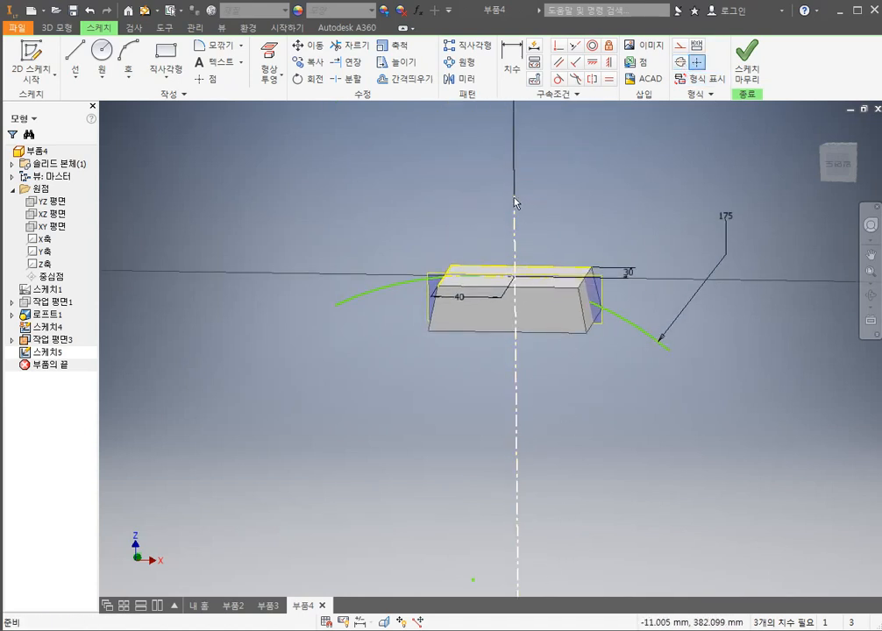
{"action": "left_click", "coordinate": [516, 232]}
{"action": "middle_click_drag", "start_coordinate": [541, 542], "coordinate": [553, 343]}
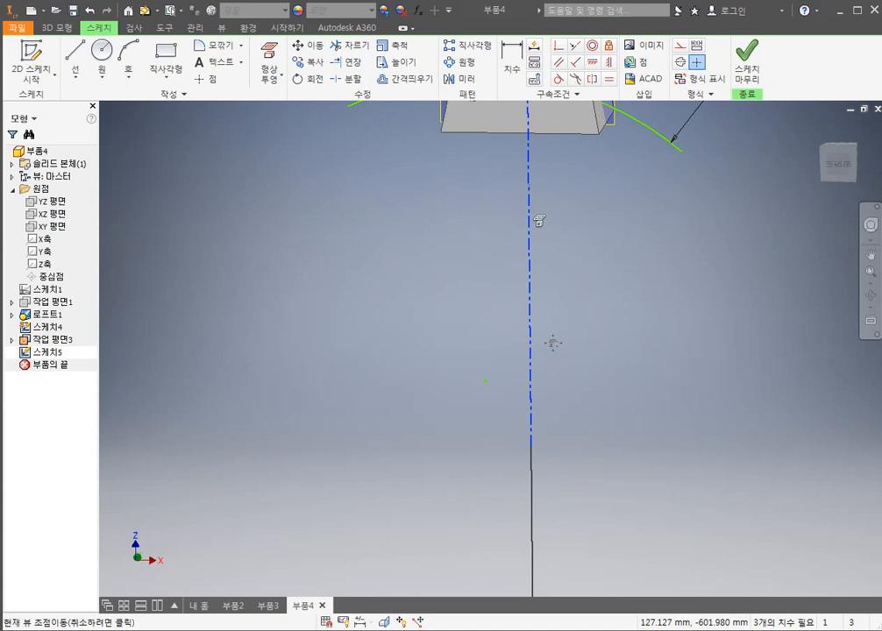
{"action": "left_click", "coordinate": [557, 403]}
{"action": "middle_click_drag", "start_coordinate": [573, 399], "coordinate": [535, 449]}
{"action": "left_click", "coordinate": [495, 315]}
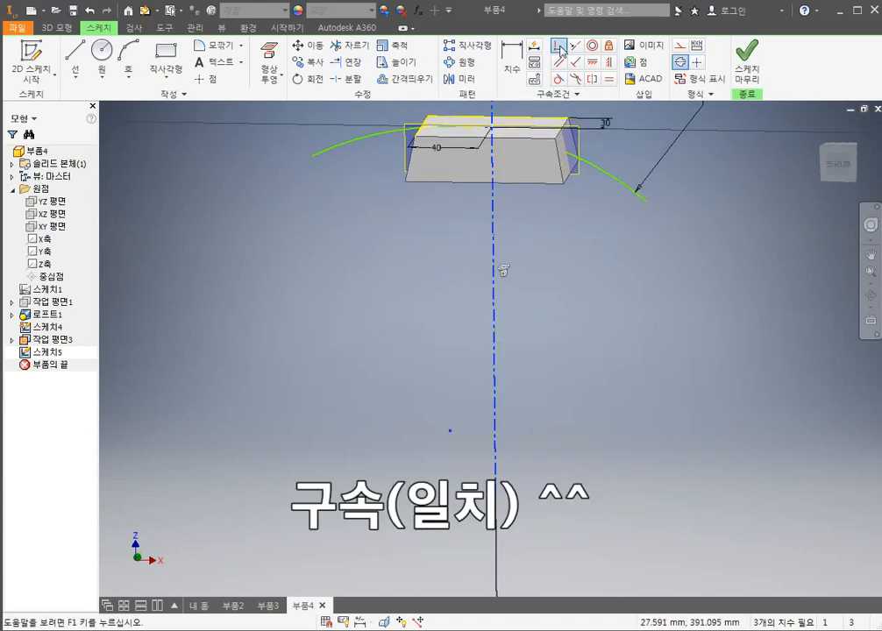
{"action": "left_click", "coordinate": [563, 141]}
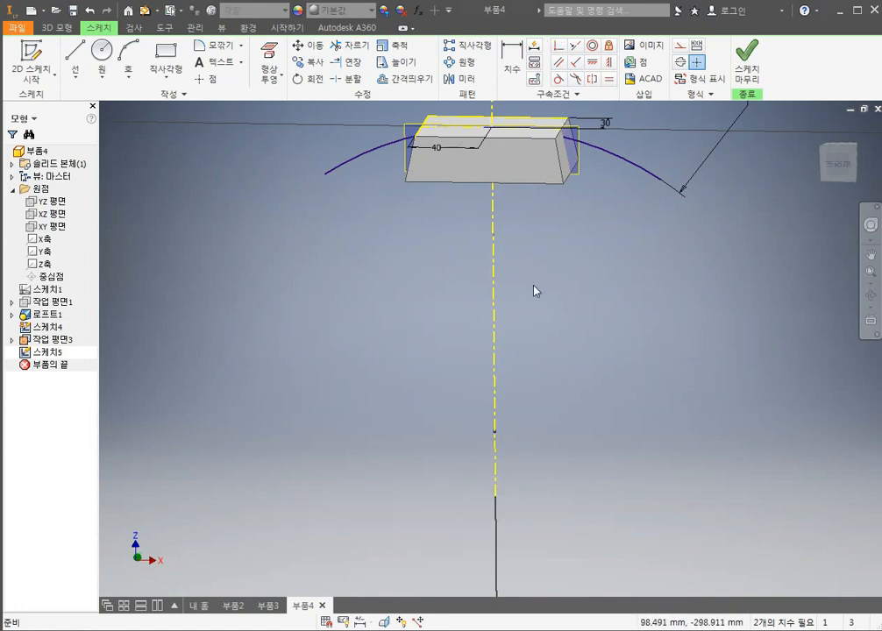
Step: Shorten the arc at both ends to just beyond the body's short sides and finish the sketch
{"action": "middle_click_drag", "start_coordinate": [550, 291], "coordinate": [545, 345]}
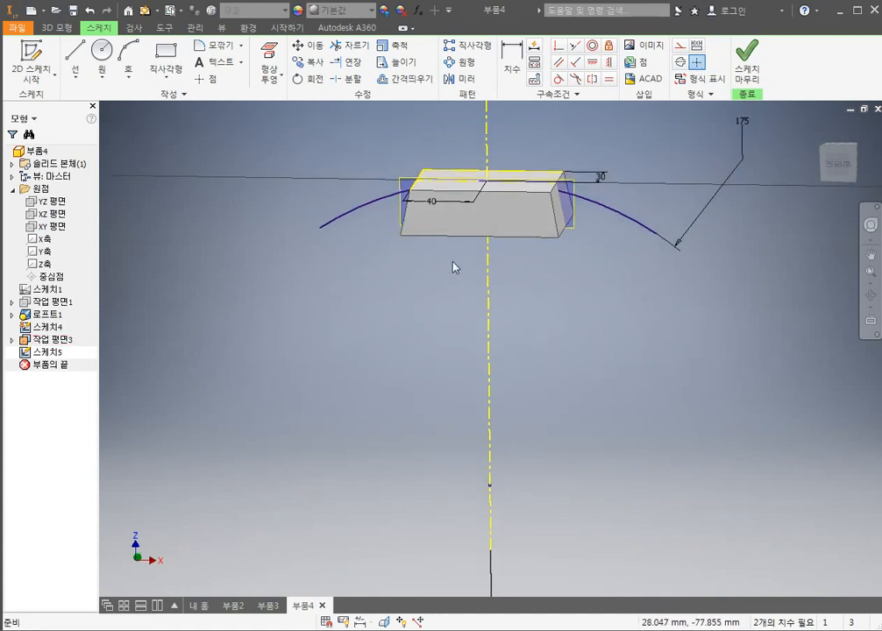
{"action": "middle_click_drag", "start_coordinate": [452, 267], "coordinate": [466, 263], "text": "shift"}
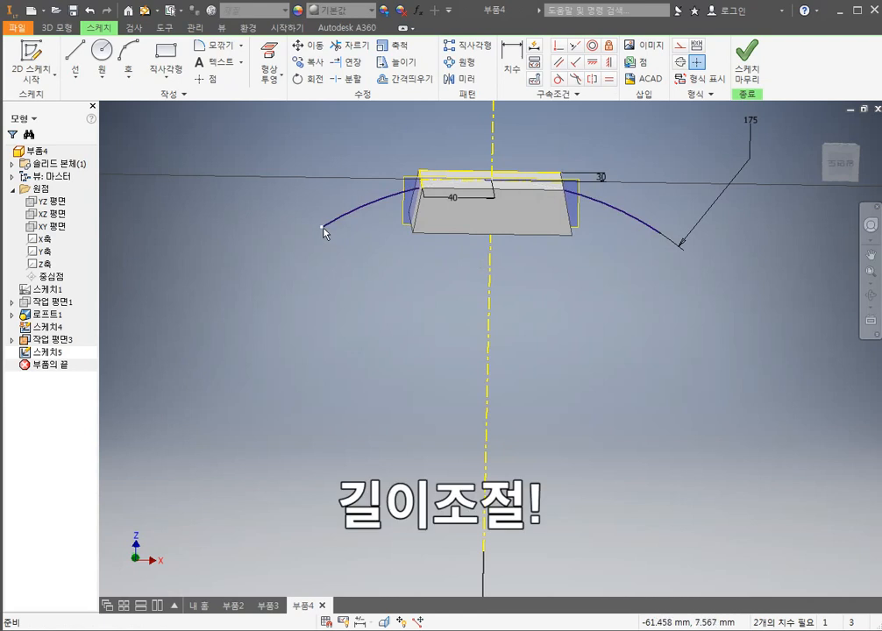
{"action": "left_click_drag", "start_coordinate": [325, 227], "coordinate": [400, 228]}
{"action": "key", "text": "ctrl+z"}
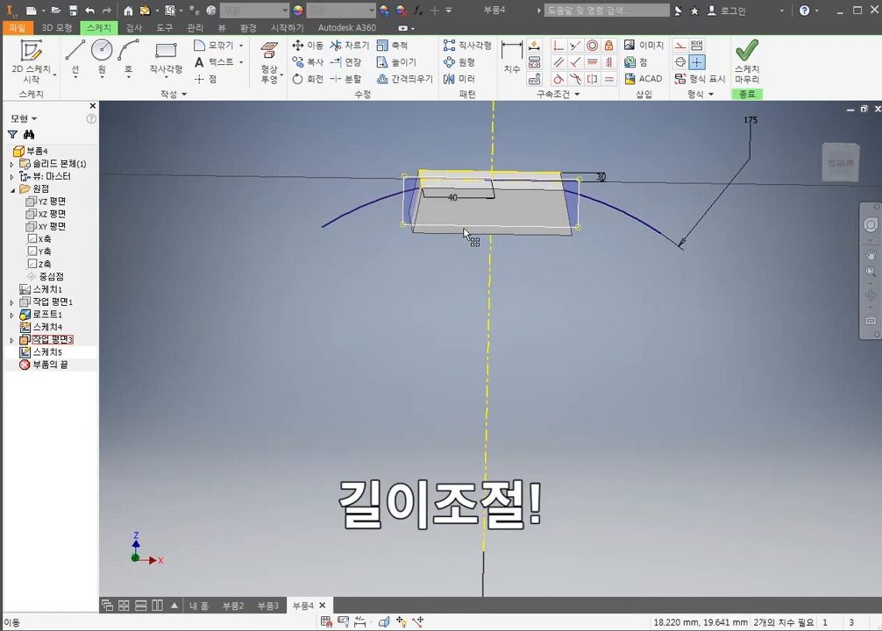
{"action": "left_click_drag", "start_coordinate": [322, 229], "coordinate": [363, 204]}
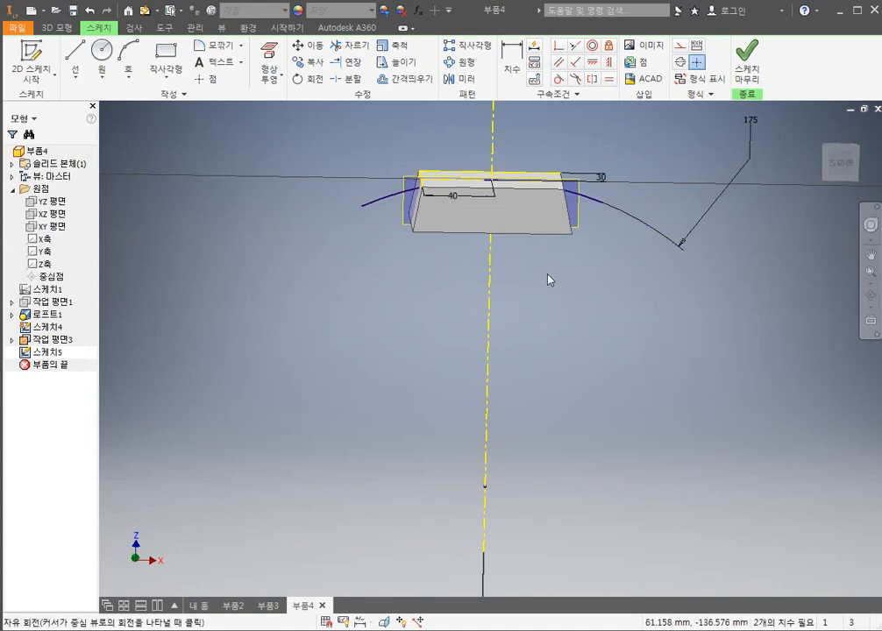
{"action": "scroll", "coordinate": [506, 205], "scroll_direction": "up", "scroll_amount": 3}
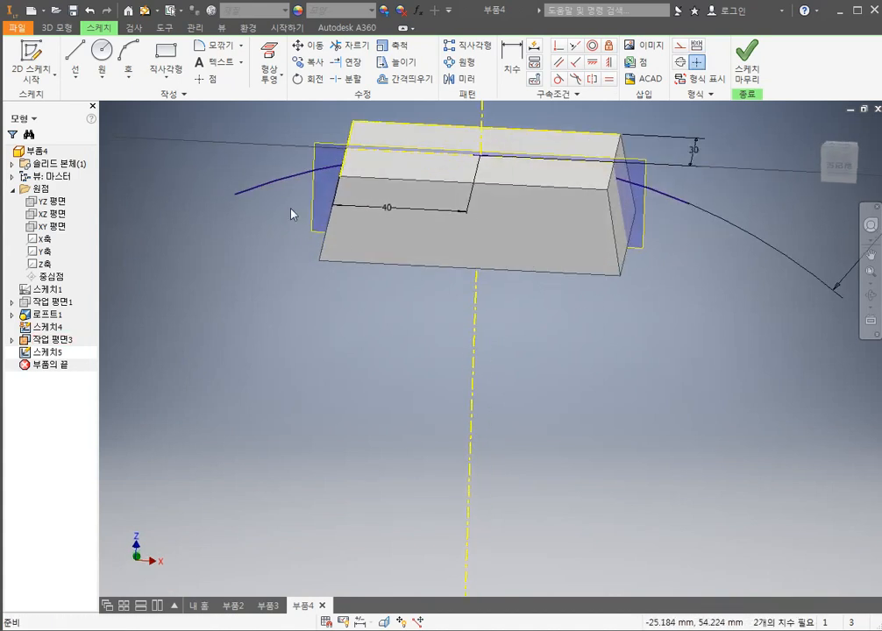
{"action": "left_click_drag", "start_coordinate": [237, 193], "coordinate": [281, 179]}
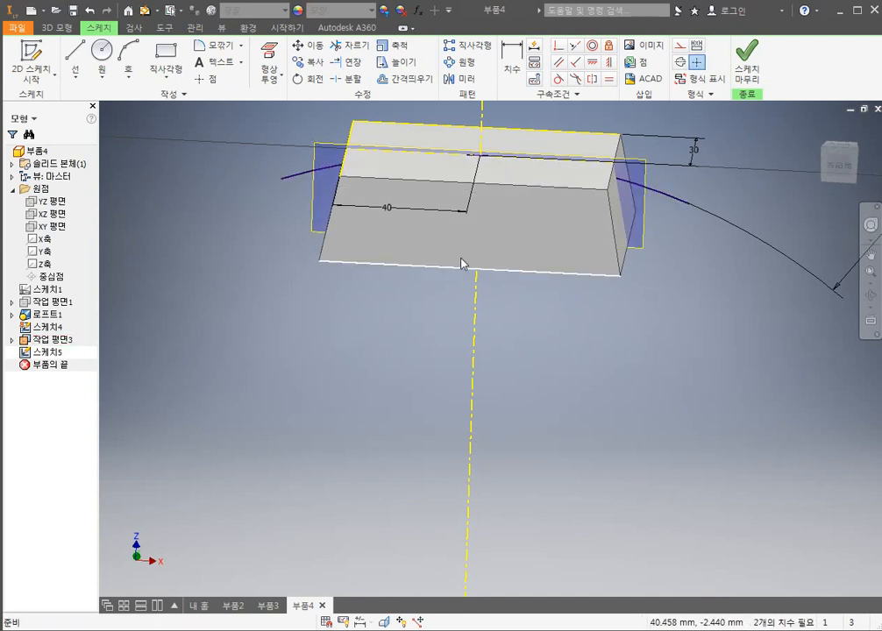
{"action": "left_click_drag", "start_coordinate": [689, 208], "coordinate": [672, 198]}
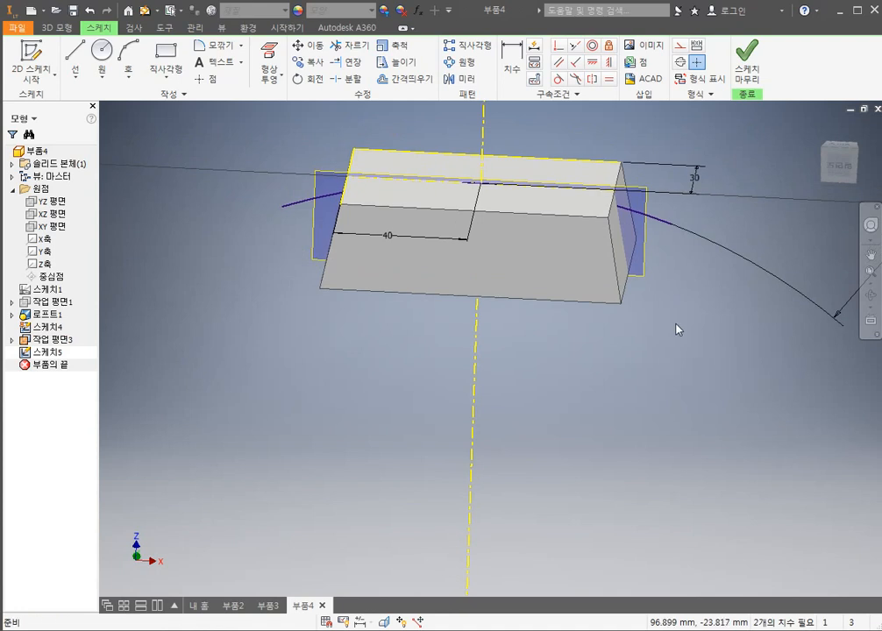
{"action": "left_click", "coordinate": [747, 57]}
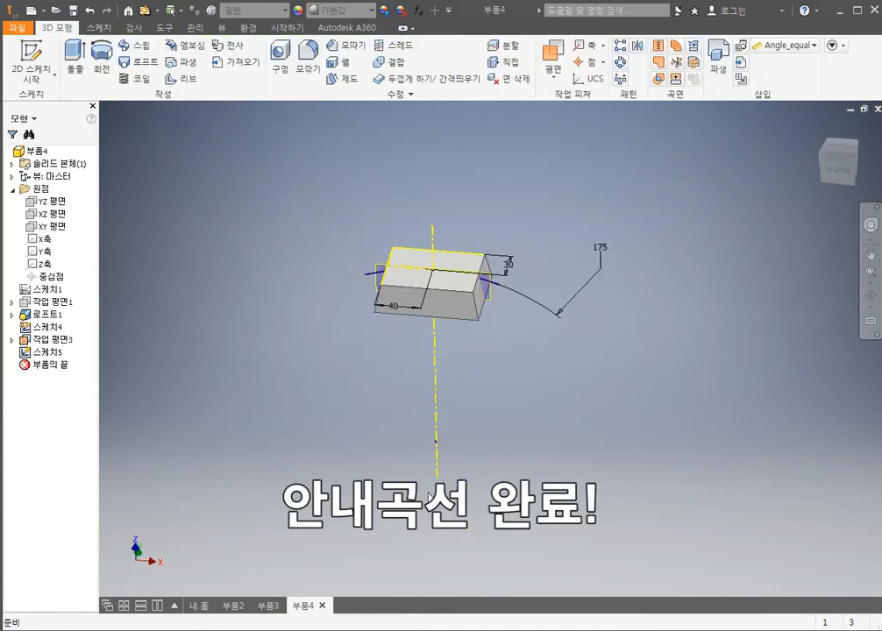
Step: Create a work plane parallel to the YZ plane through the endpoint of the 175 mm guide arc
{"action": "scroll", "coordinate": [391, 303], "scroll_direction": "up", "scroll_amount": 3}
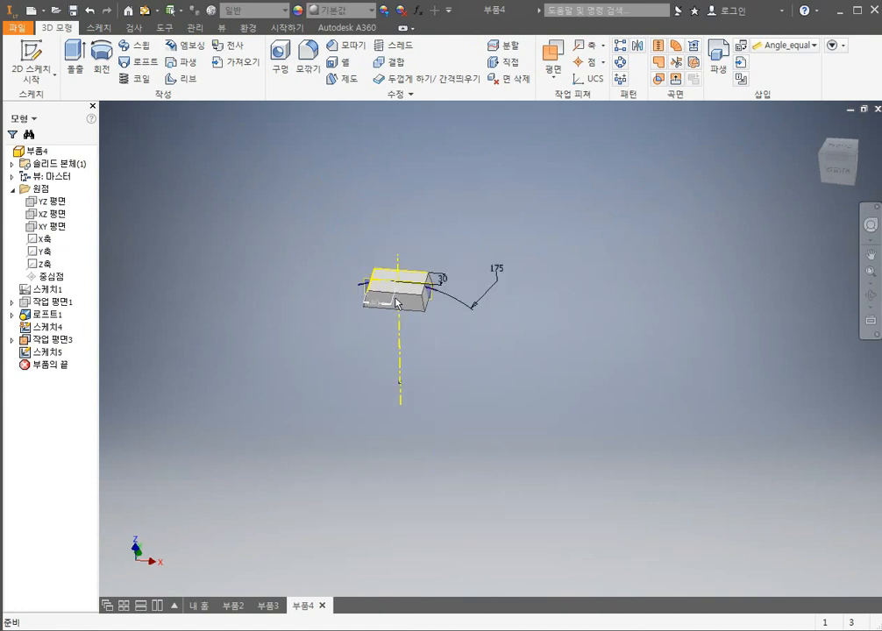
{"action": "scroll", "coordinate": [404, 294], "scroll_direction": "down", "scroll_amount": 6}
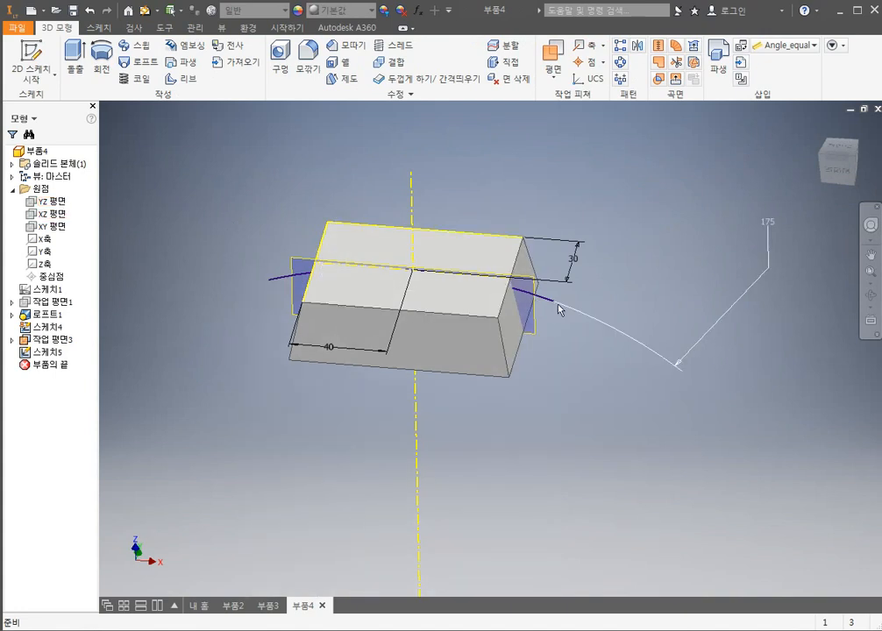
{"action": "left_click", "coordinate": [550, 66]}
{"action": "left_click", "coordinate": [53, 201]}
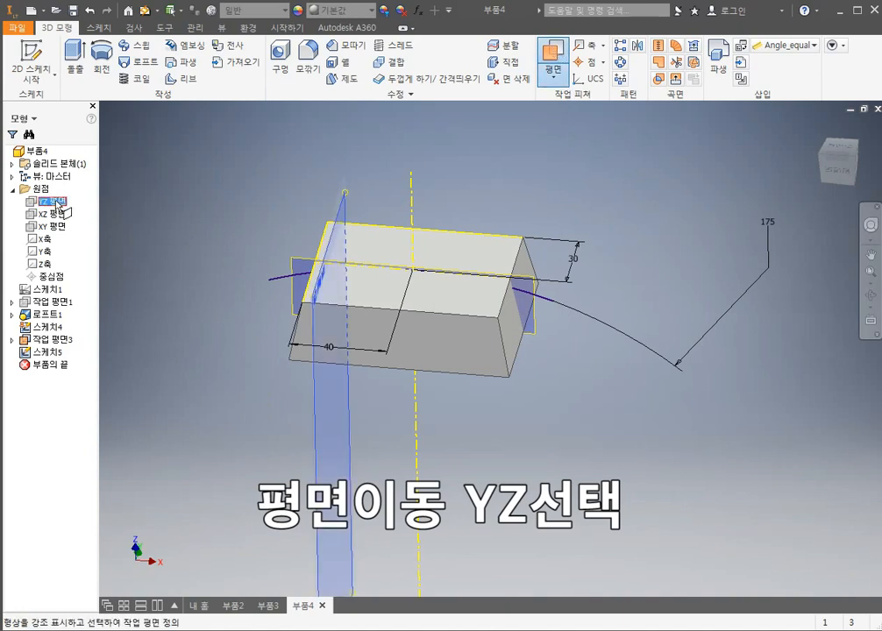
{"action": "left_click", "coordinate": [555, 305]}
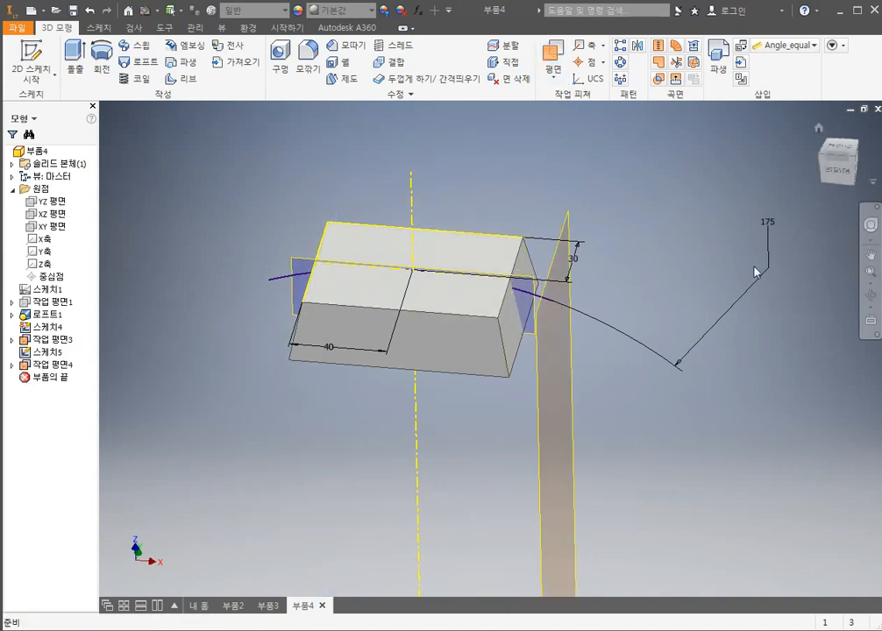
{"action": "middle_click_drag", "start_coordinate": [767, 270], "coordinate": [656, 213]}
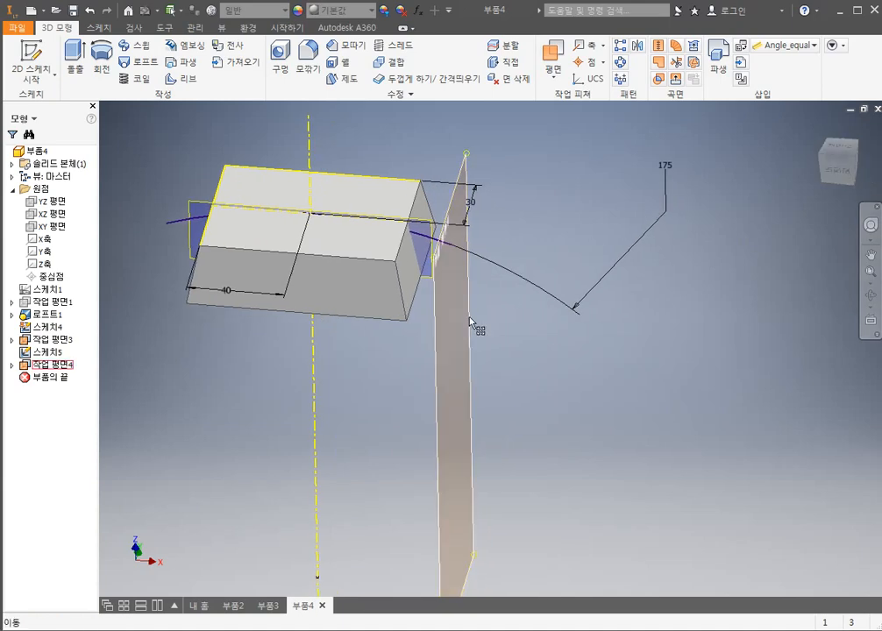
{"action": "mouse_move", "coordinate": [470, 318]}
{"action": "middle_mouse_down", "text": "shift"}
{"action": "mouse_move", "coordinate": [490, 313]}
{"action": "mouse_move", "coordinate": [463, 306]}
{"action": "middle_mouse_up", "text": "shift"}
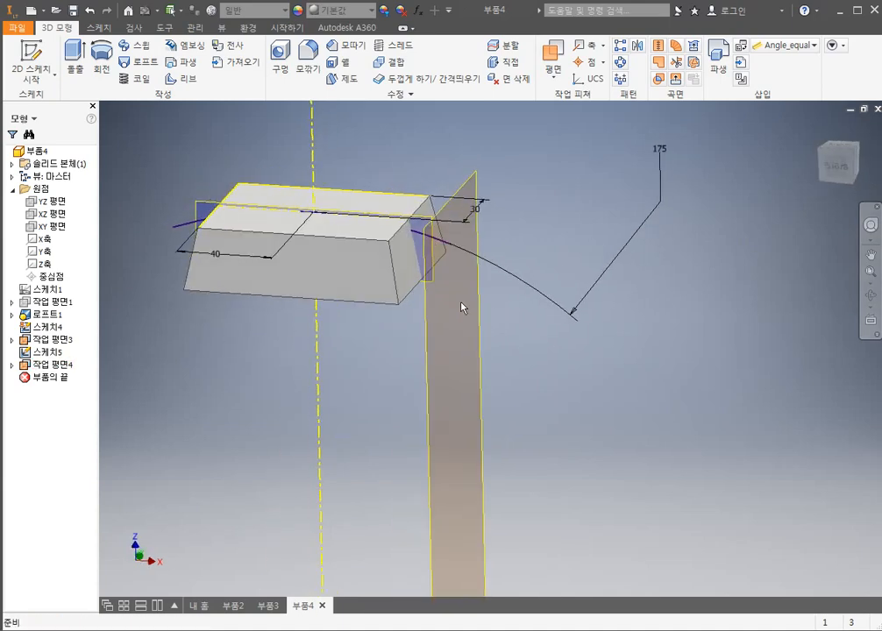
{"action": "left_click", "coordinate": [555, 56]}
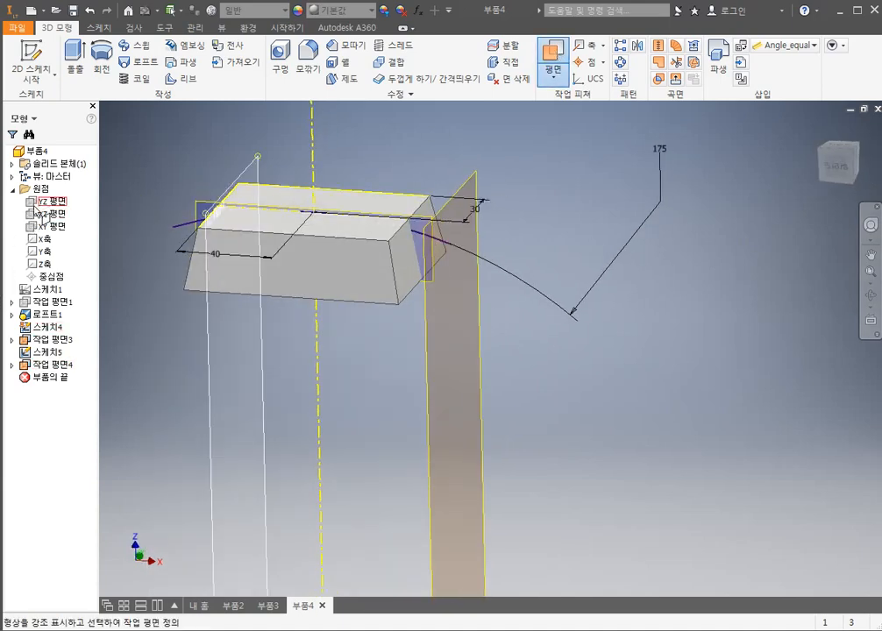
{"action": "left_click", "coordinate": [450, 249]}
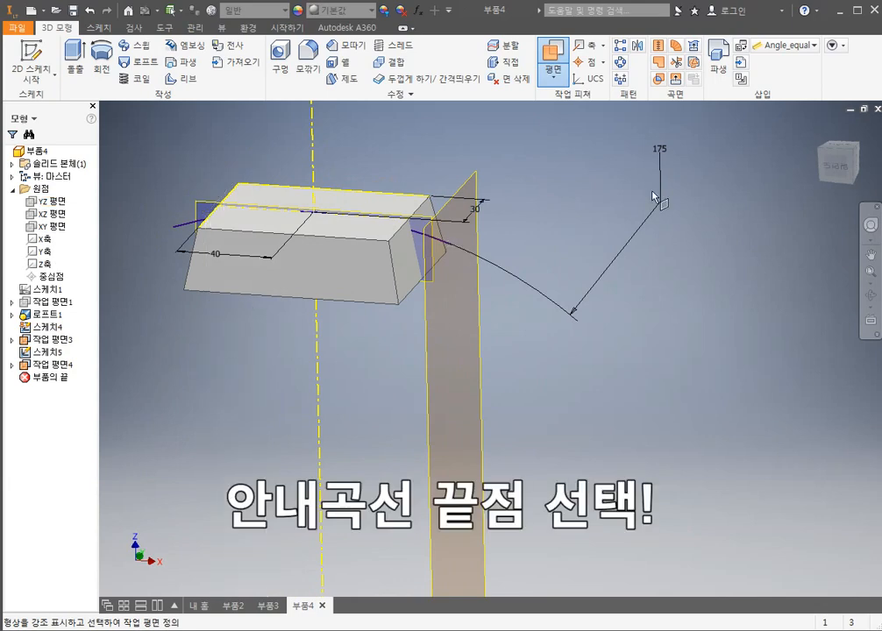
{"action": "key", "text": "Escape"}
Step: Start a new sketch on the work plane at the guide arc's endpoint
{"action": "middle_click_drag", "start_coordinate": [570, 335], "coordinate": [433, 293], "text": "shift"}
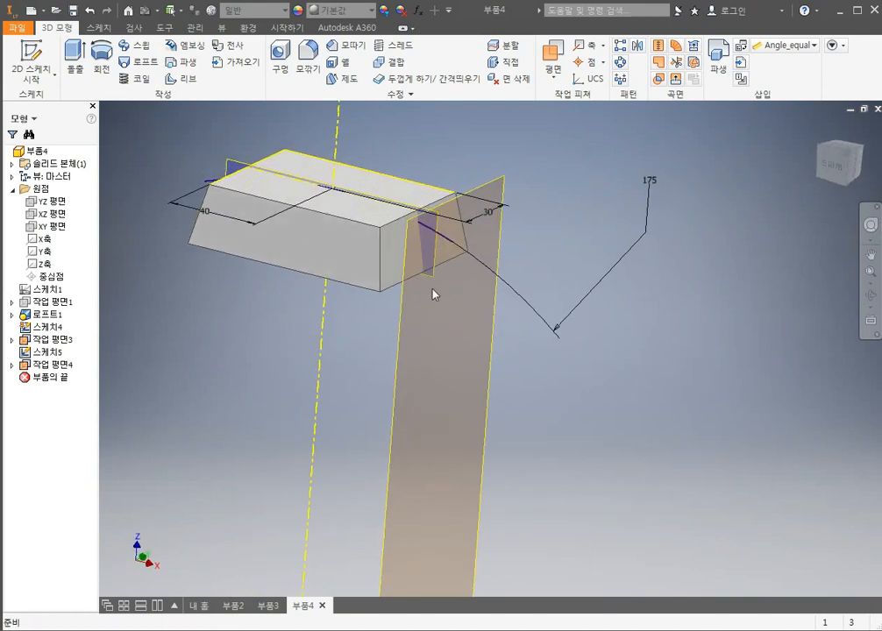
{"action": "right_click", "coordinate": [54, 366]}
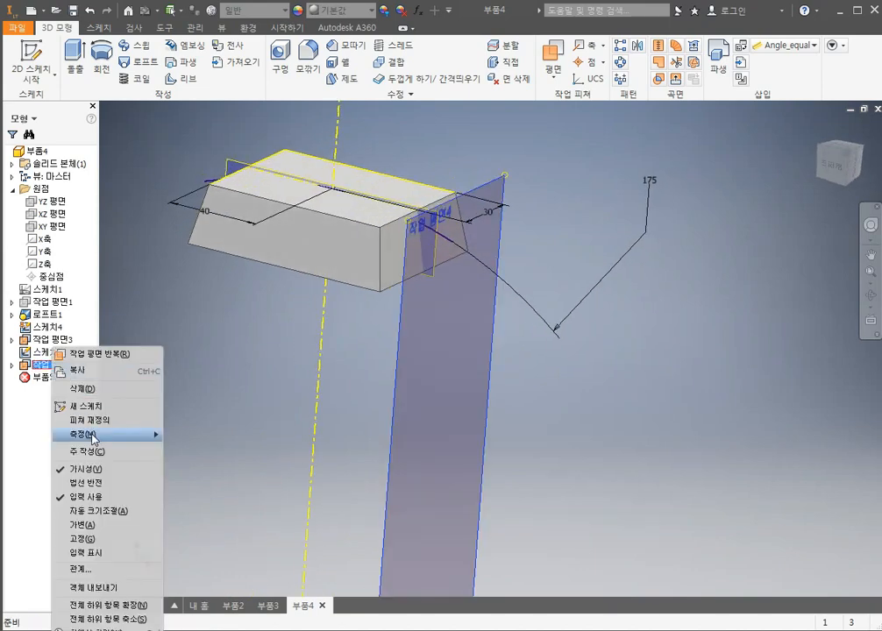
{"action": "left_click", "coordinate": [105, 404]}
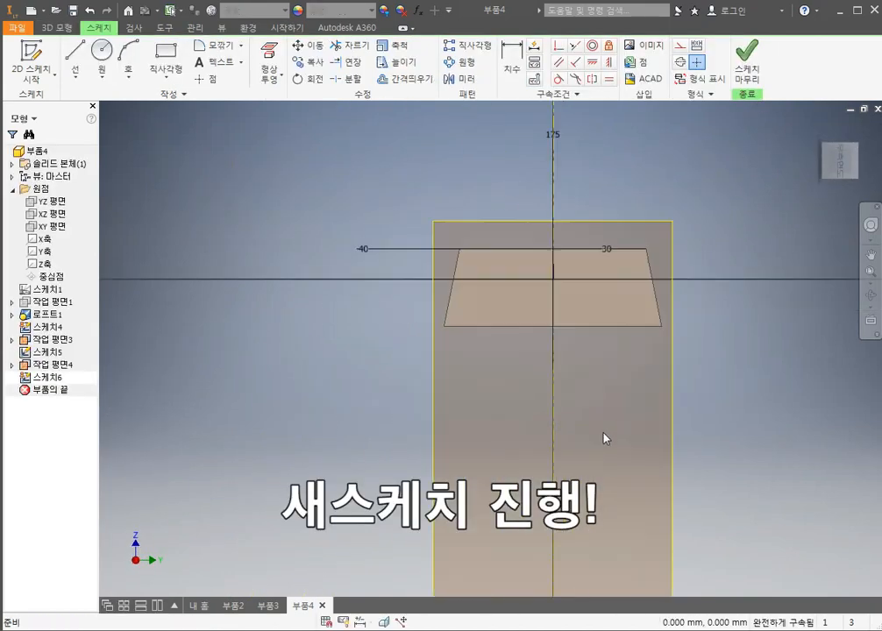
{"action": "mouse_move", "coordinate": [605, 437]}
{"action": "middle_mouse_down", "text": "shift"}
{"action": "mouse_move", "coordinate": [660, 425]}
{"action": "mouse_move", "coordinate": [671, 466]}
{"action": "mouse_move", "coordinate": [583, 388]}
{"action": "middle_mouse_up", "text": "shift"}
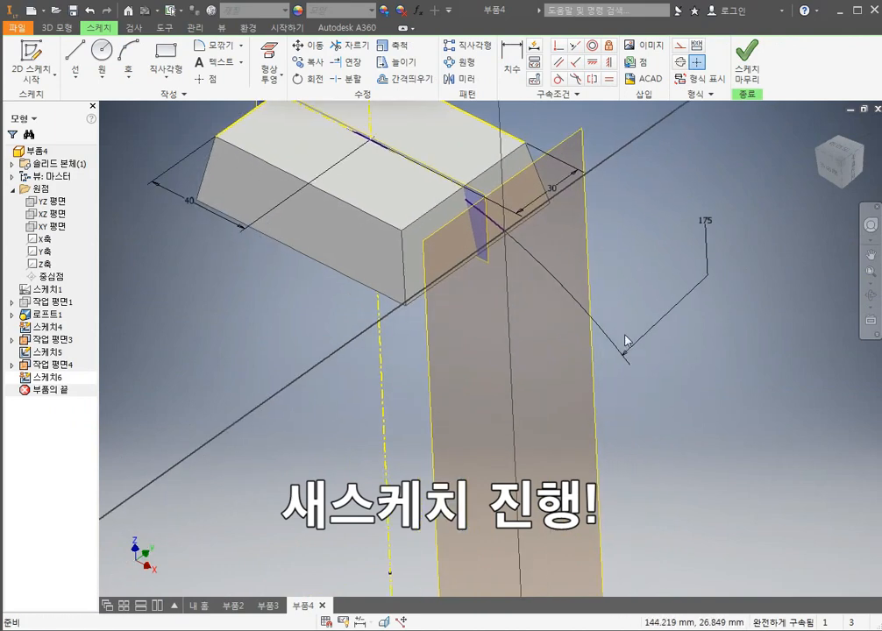
Step: Draw a three-point arc of about 81 mm radius, bulging upward across the work plane
{"action": "left_click", "coordinate": [128, 58]}
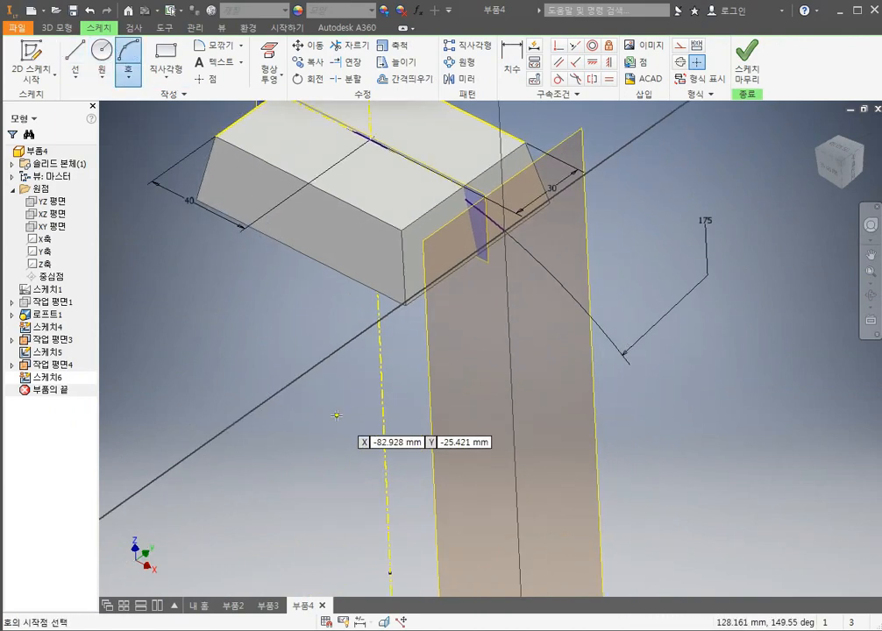
{"action": "left_click", "coordinate": [411, 424]}
{"action": "left_click", "coordinate": [705, 265]}
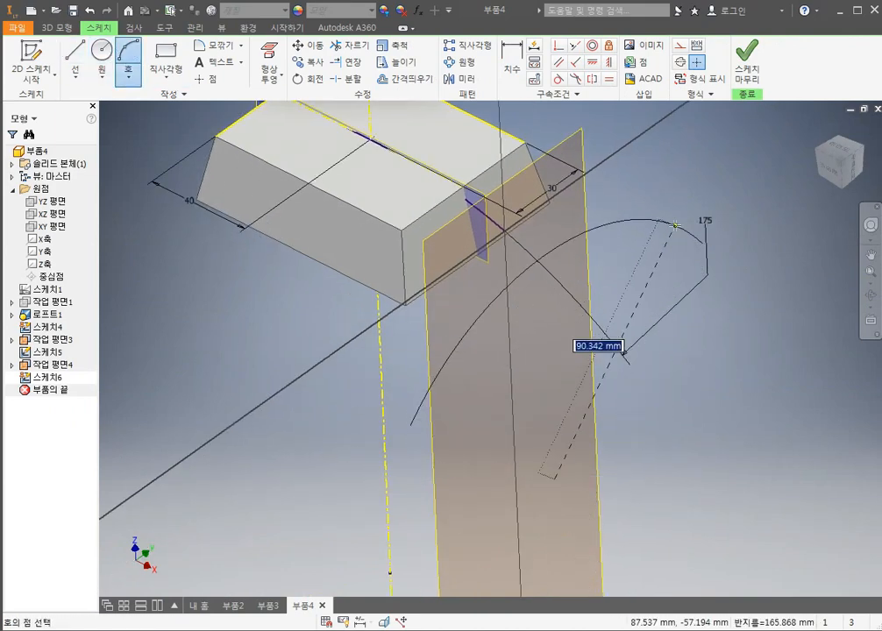
{"action": "left_click", "coordinate": [668, 211]}
{"action": "middle_click_drag", "start_coordinate": [669, 362], "coordinate": [641, 348]}
{"action": "key", "text": "Escape"}
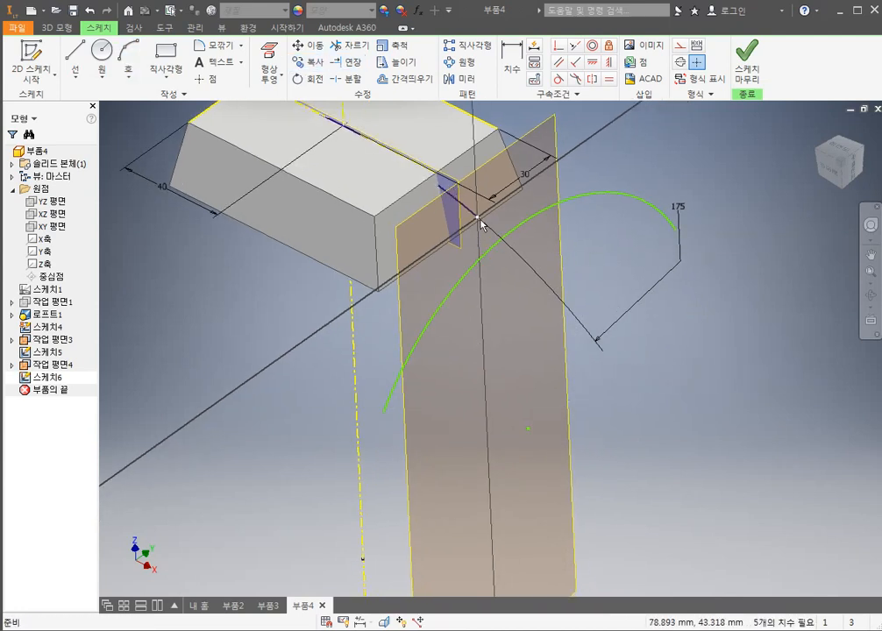
Step: Project the guide arc's endpoint into the sketch and constrain the new arc to be coincident with it
{"action": "left_click", "coordinate": [278, 56]}
{"action": "left_click", "coordinate": [479, 218]}
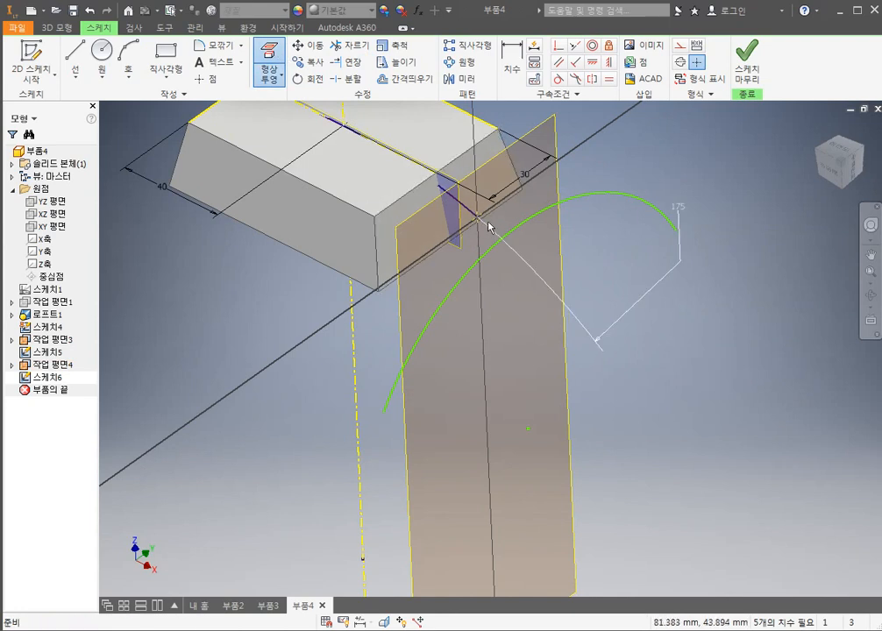
{"action": "key", "text": "Escape"}
{"action": "left_click", "coordinate": [521, 226]}
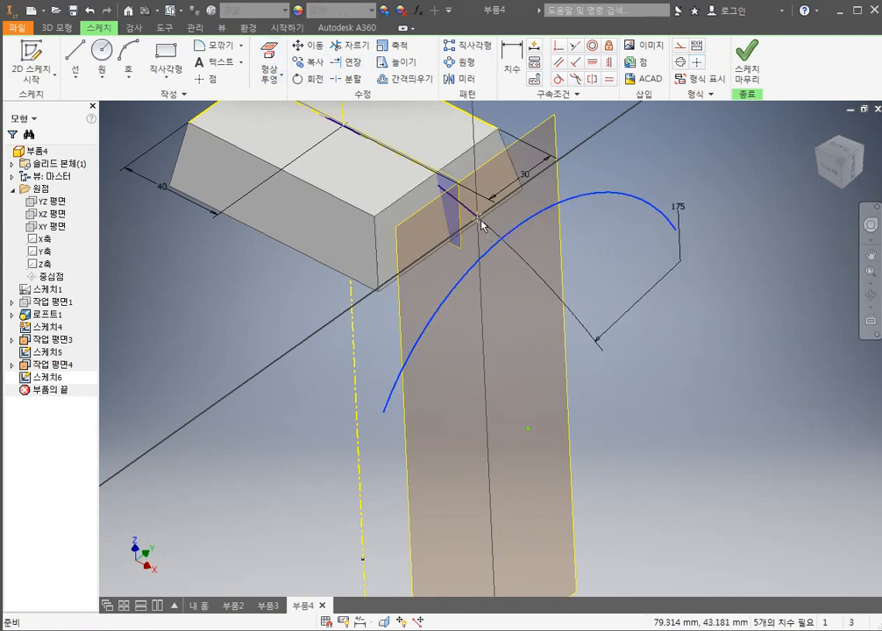
{"action": "left_click", "coordinate": [480, 219]}
{"action": "left_click", "coordinate": [517, 229]}
{"action": "left_click", "coordinate": [558, 47]}
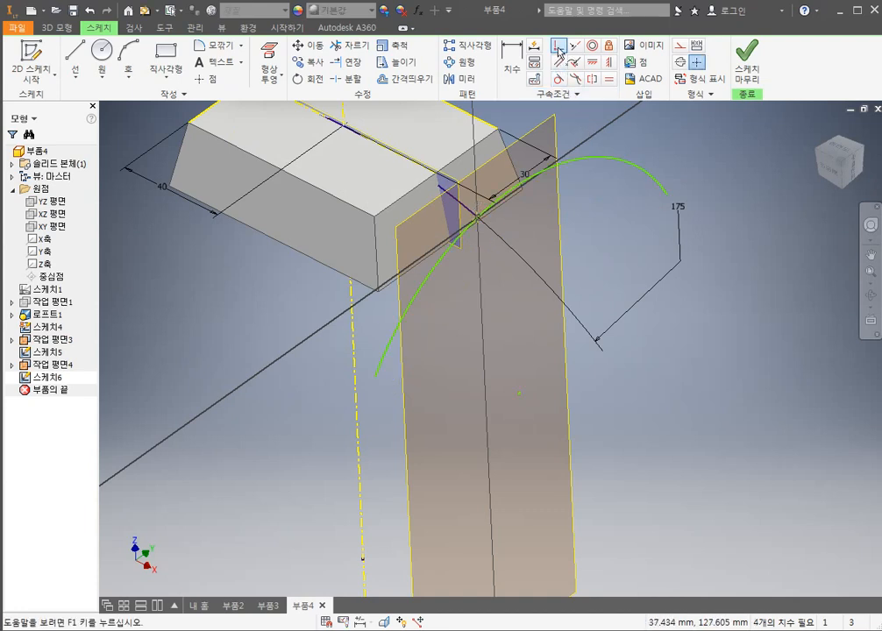
{"action": "key", "text": "Escape"}
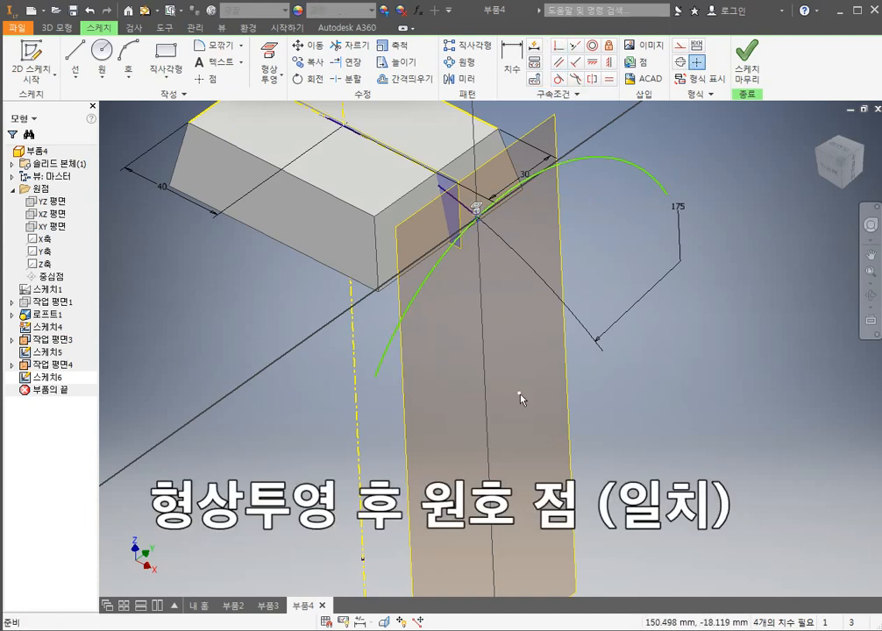
Step: Align the new arc's center point vertically with the projected endpoint using a vertical constraint
{"action": "left_click", "coordinate": [520, 395]}
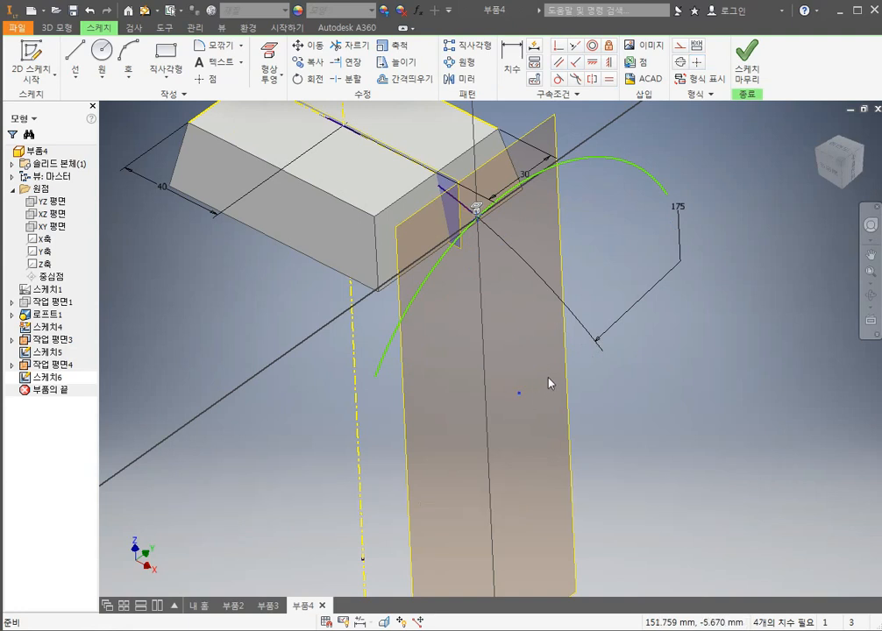
{"action": "left_click", "coordinate": [593, 64]}
{"action": "key", "text": "ctrl+z"}
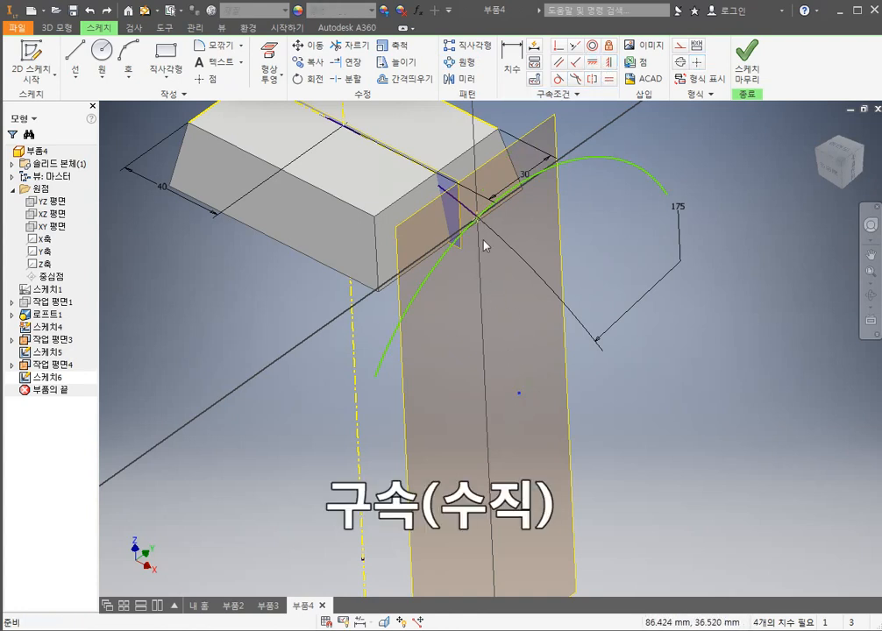
{"action": "left_click", "coordinate": [609, 62]}
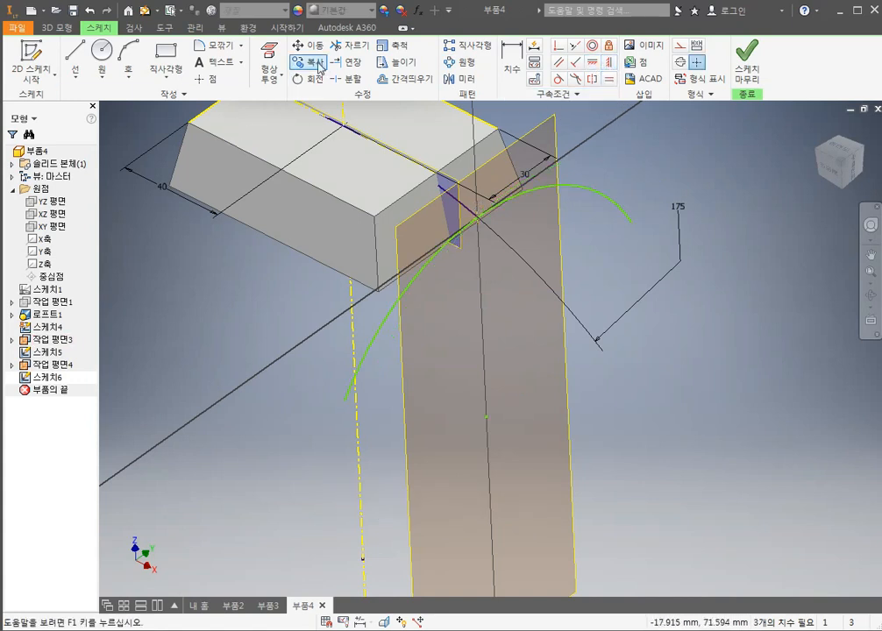
Step: Dimension the new arc's radius as 103 mm
{"action": "left_click", "coordinate": [512, 65]}
{"action": "left_click", "coordinate": [585, 190]}
{"action": "left_click", "coordinate": [617, 147]}
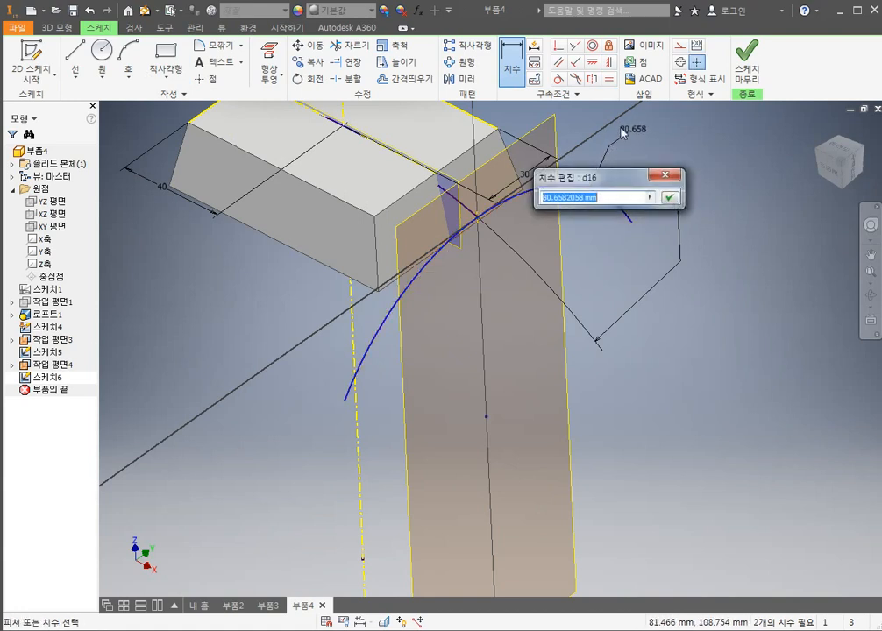
{"action": "type", "text": "103"}
{"action": "key", "text": "Return"}
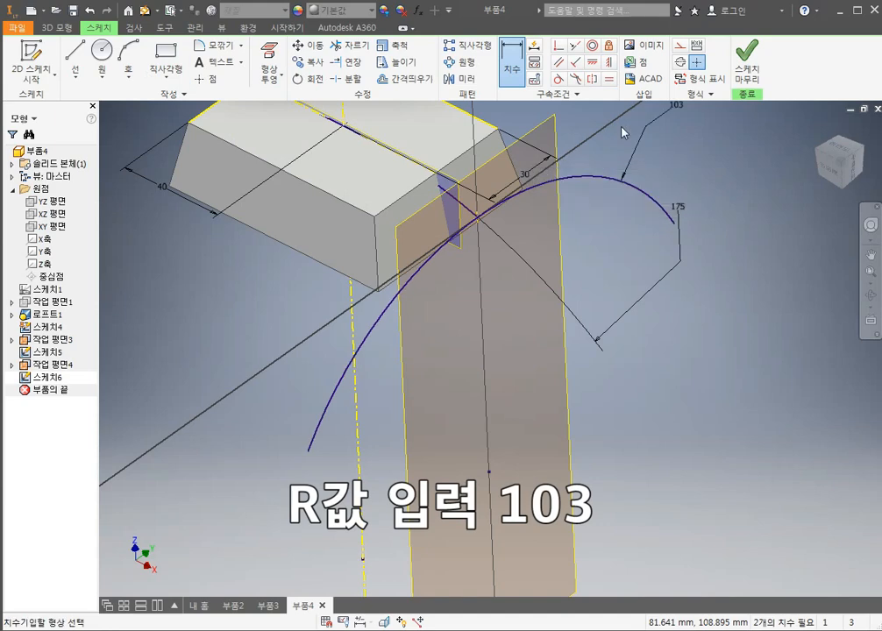
Step: Shorten the 103 mm arc at both ends to just beyond the body's sides and finish the sketch
{"action": "scroll", "coordinate": [582, 338], "scroll_direction": "down", "scroll_amount": 2}
{"action": "scroll", "coordinate": [583, 338], "scroll_direction": "up", "scroll_amount": 3}
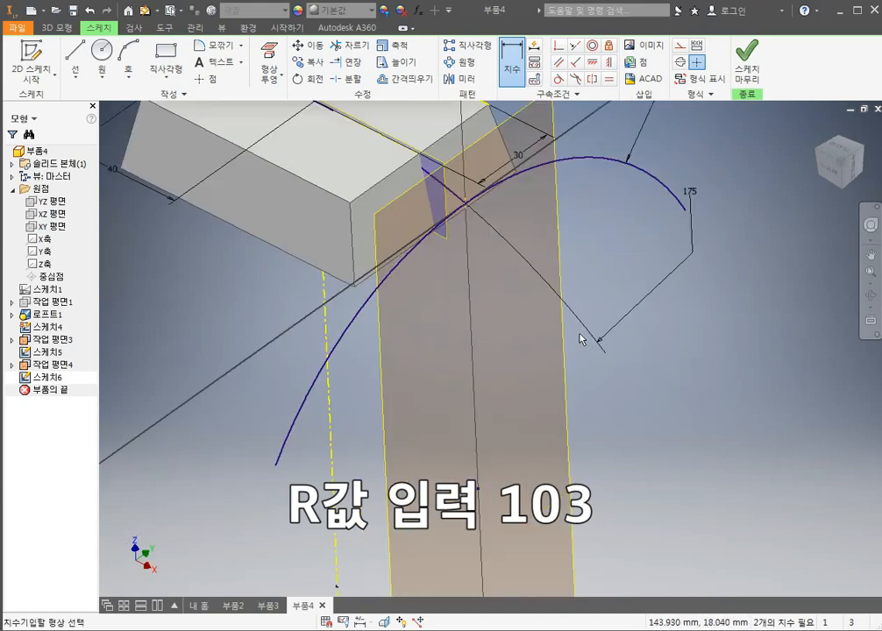
{"action": "mouse_move", "coordinate": [540, 355]}
{"action": "middle_mouse_down"}
{"action": "mouse_move", "coordinate": [526, 346]}
{"action": "mouse_move", "coordinate": [550, 396]}
{"action": "middle_mouse_up"}
{"action": "mouse_move", "coordinate": [551, 405]}
{"action": "middle_mouse_down", "text": "shift"}
{"action": "mouse_move", "coordinate": [477, 370]}
{"action": "mouse_move", "coordinate": [472, 386]}
{"action": "middle_mouse_up", "text": "shift"}
{"action": "key", "text": "Escape"}
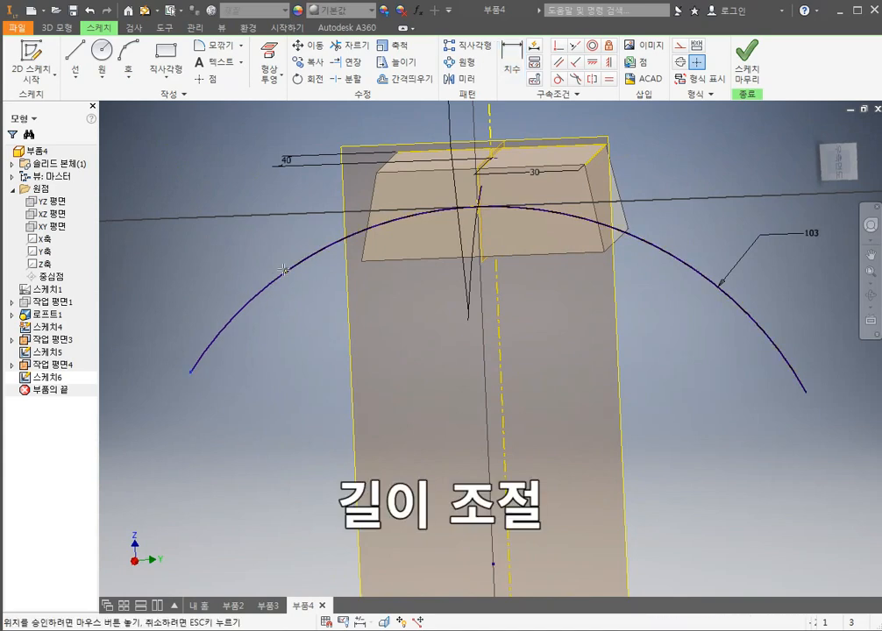
{"action": "left_click_drag", "start_coordinate": [191, 373], "coordinate": [306, 257]}
{"action": "left_click_drag", "start_coordinate": [808, 400], "coordinate": [724, 291]}
{"action": "middle_click_drag", "start_coordinate": [623, 339], "coordinate": [706, 403], "text": "shift"}
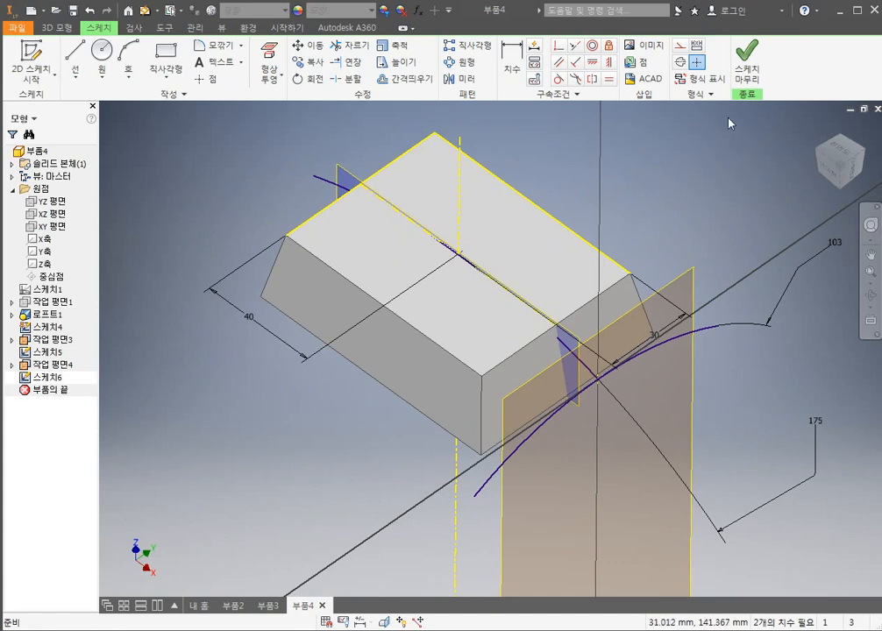
{"action": "left_click", "coordinate": [746, 61]}
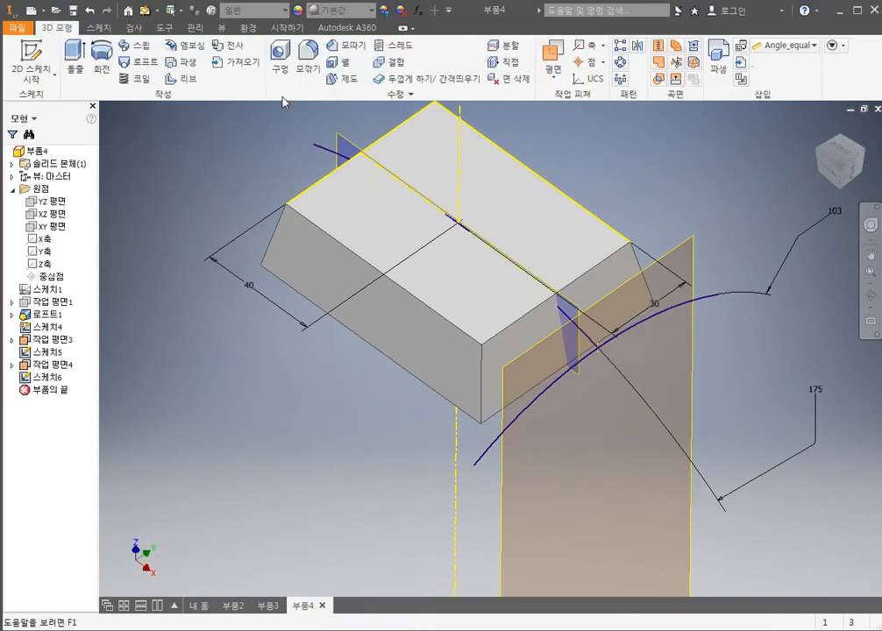
Step: Set up a surface sweep with the 103 mm arc as profile and the 175 mm guide arc as path
{"action": "left_click", "coordinate": [135, 45]}
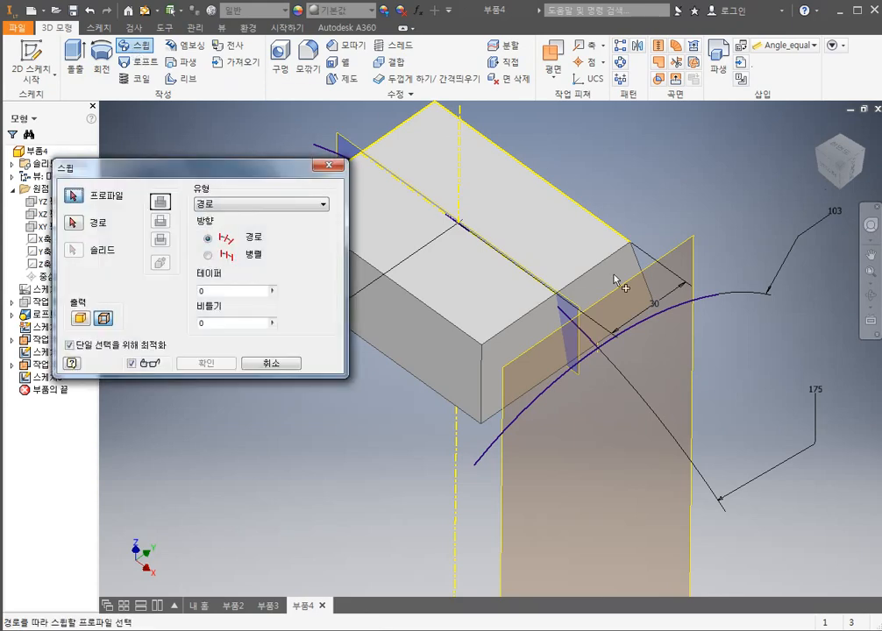
{"action": "left_click", "coordinate": [661, 326]}
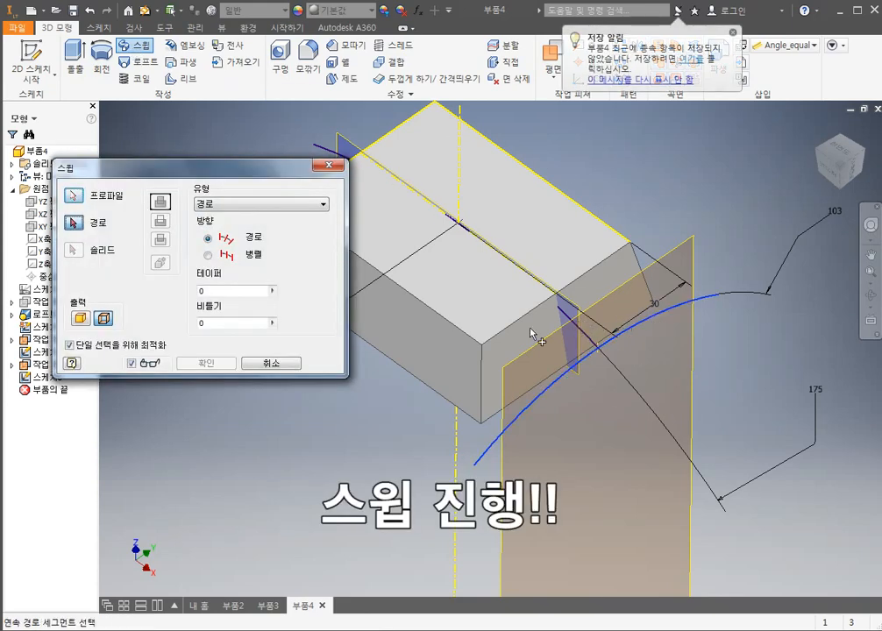
{"action": "left_click", "coordinate": [588, 341]}
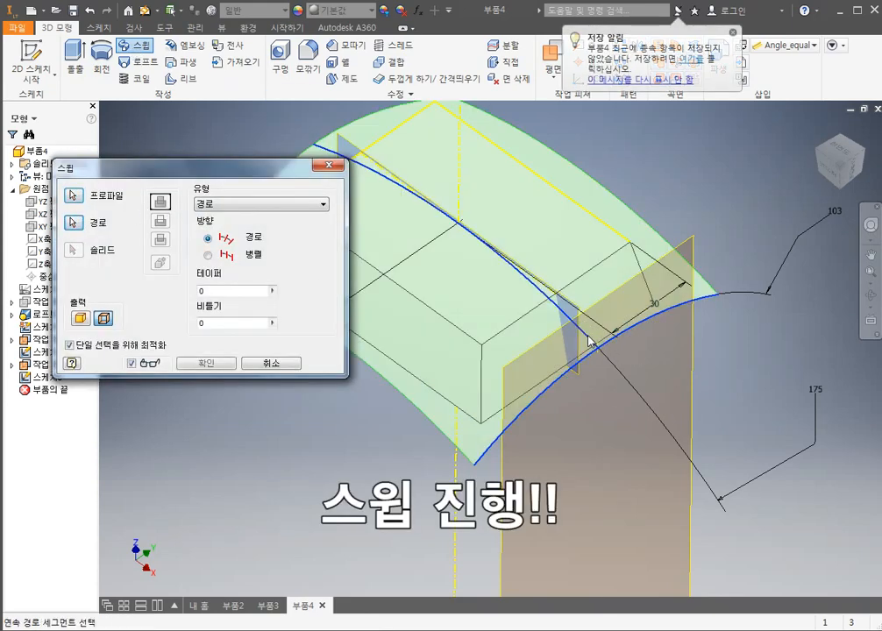
{"action": "middle_click_drag", "start_coordinate": [590, 393], "coordinate": [647, 414], "text": "shift"}
Step: Compare the surface sweep's previews with path-following and parallel orientation over the lofted body
{"action": "left_click", "coordinate": [211, 255]}
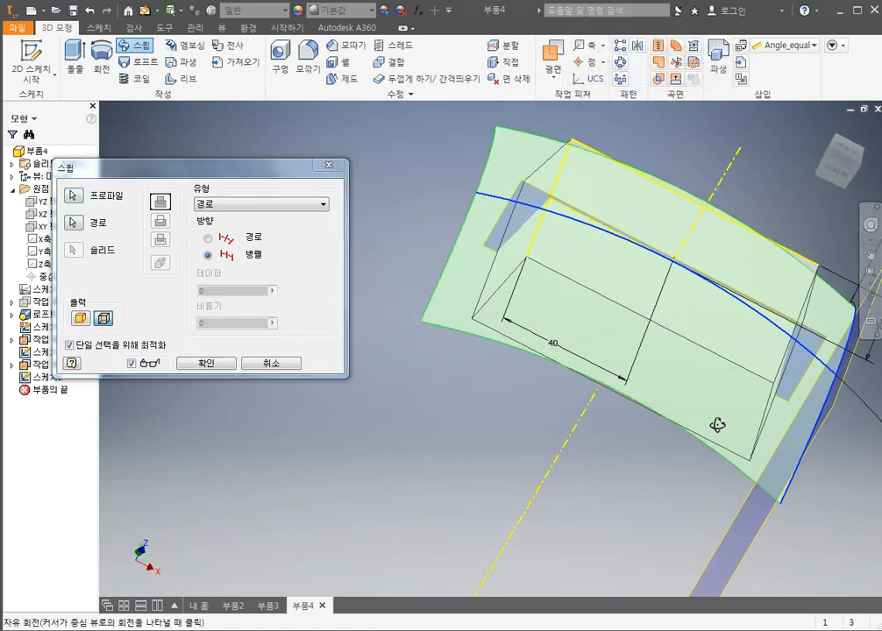
{"action": "middle_click_drag", "start_coordinate": [719, 423], "coordinate": [693, 421], "text": "shift"}
{"action": "middle_click_drag", "start_coordinate": [381, 316], "coordinate": [377, 380], "text": "shift"}
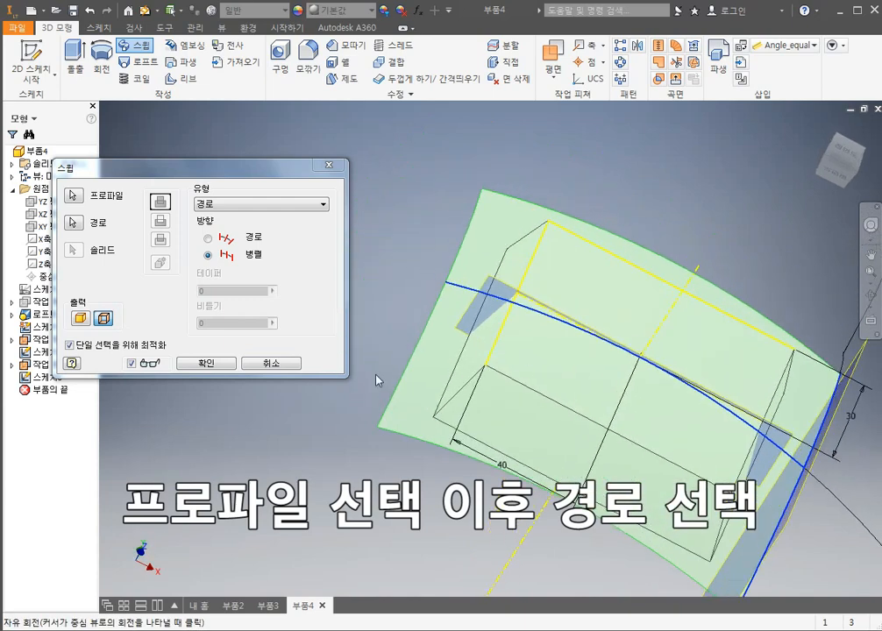
{"action": "left_click", "coordinate": [208, 238]}
{"action": "middle_click_drag", "start_coordinate": [497, 405], "coordinate": [527, 189], "text": "shift"}
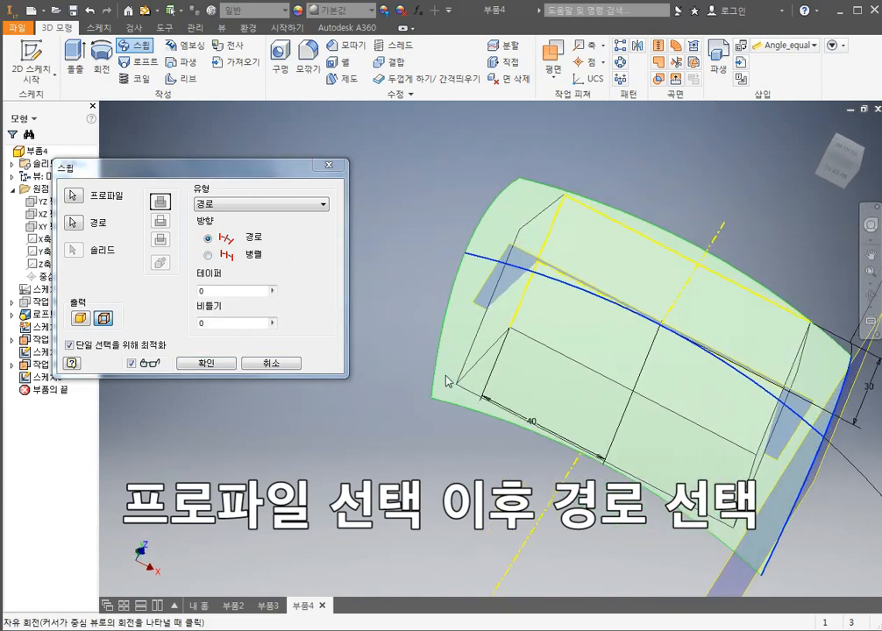
{"action": "left_click", "coordinate": [208, 256]}
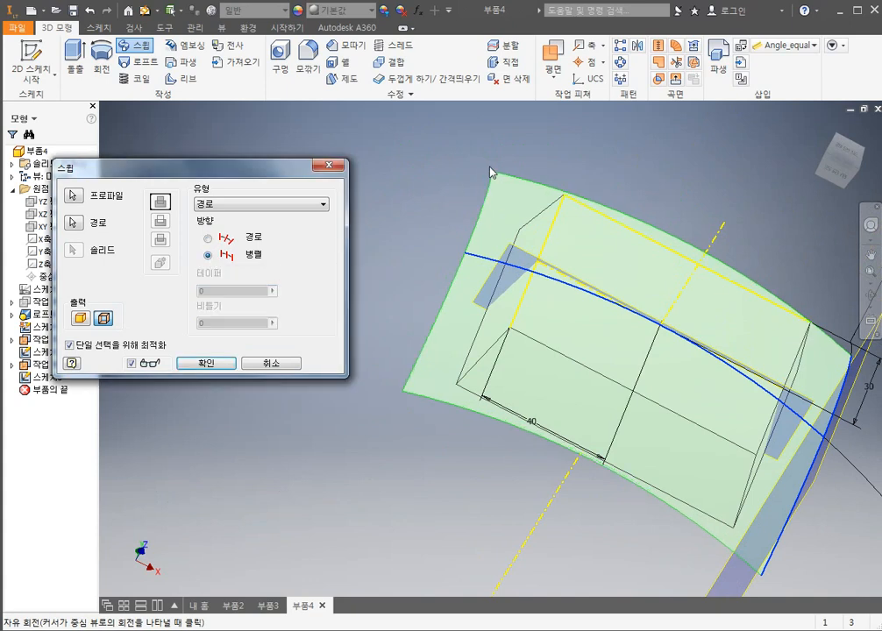
{"action": "left_click", "coordinate": [214, 240]}
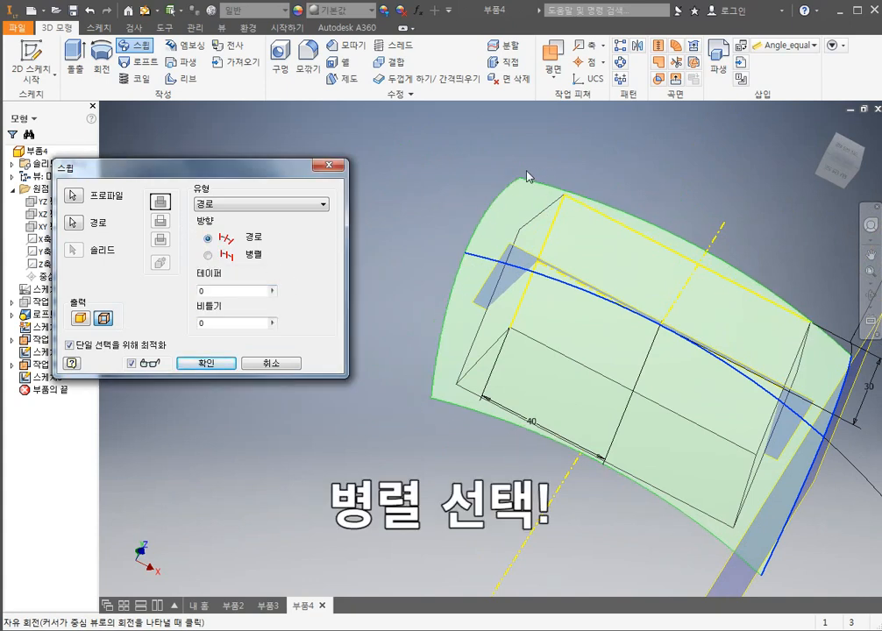
Step: Set the sweep orientation to parallel and create the swept surface over the lofted body
{"action": "left_click", "coordinate": [208, 256]}
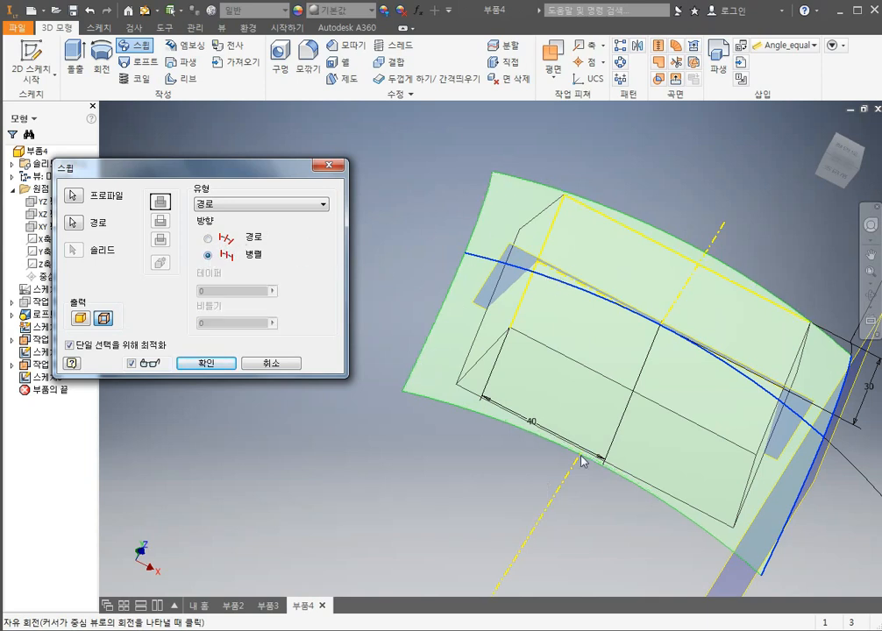
{"action": "left_click_drag", "start_coordinate": [677, 382], "coordinate": [768, 314]}
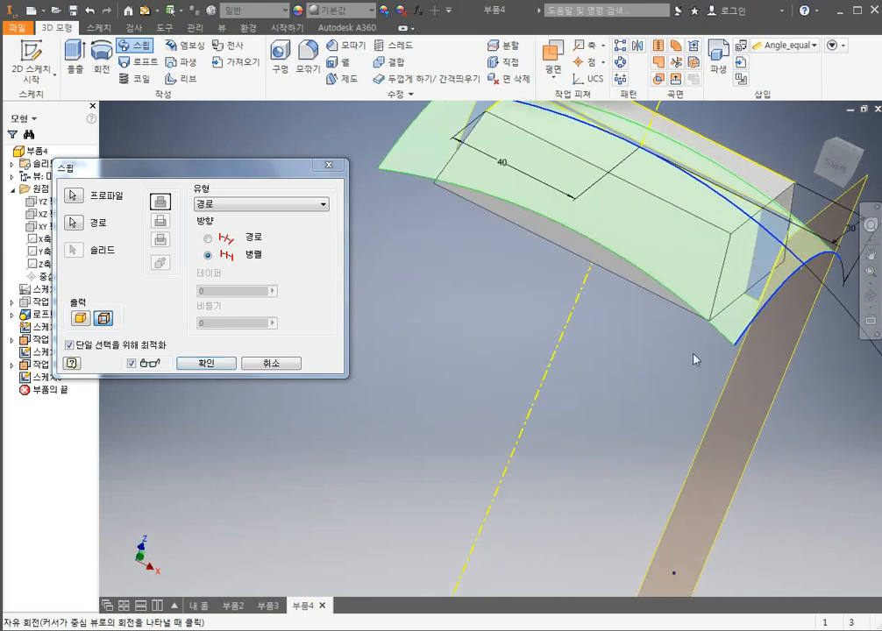
{"action": "left_click_drag", "start_coordinate": [406, 141], "coordinate": [568, 275]}
{"action": "middle_click_drag", "start_coordinate": [644, 278], "coordinate": [622, 295]}
{"action": "left_click", "coordinate": [209, 367]}
{"action": "left_click_drag", "start_coordinate": [223, 361], "coordinate": [502, 291]}
{"action": "middle_click_drag", "start_coordinate": [501, 288], "coordinate": [506, 353]}
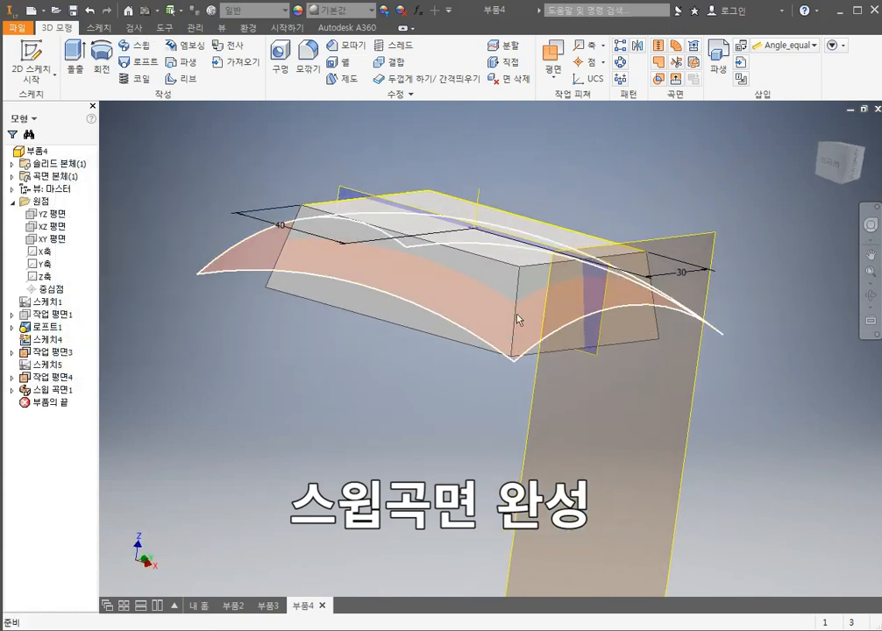
Step: Split the lofted solid with the swept surface using the trim solid option, removing the portion above the surface
{"action": "middle_click_drag", "start_coordinate": [516, 313], "coordinate": [516, 347]}
{"action": "left_click", "coordinate": [504, 44]}
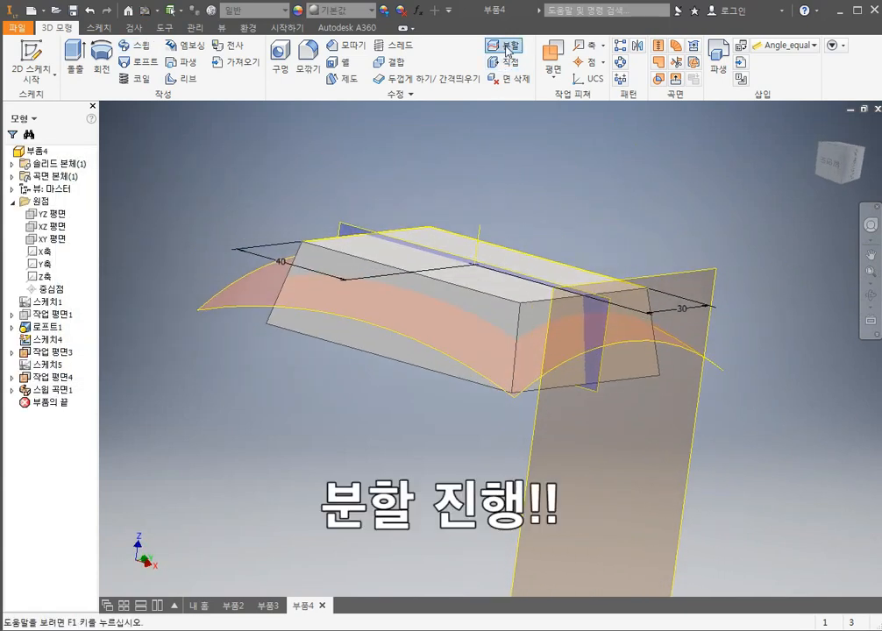
{"action": "left_click", "coordinate": [163, 115]}
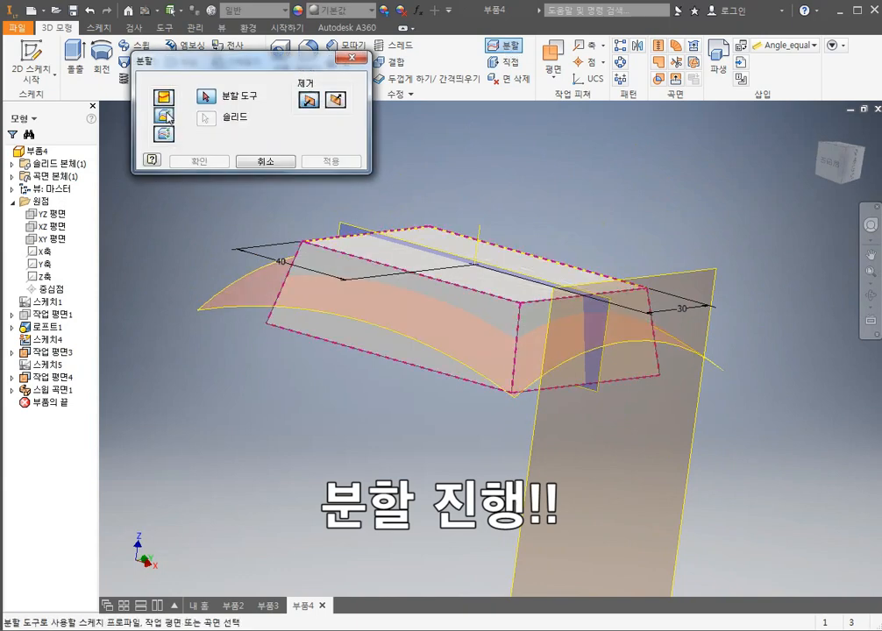
{"action": "left_click", "coordinate": [285, 296]}
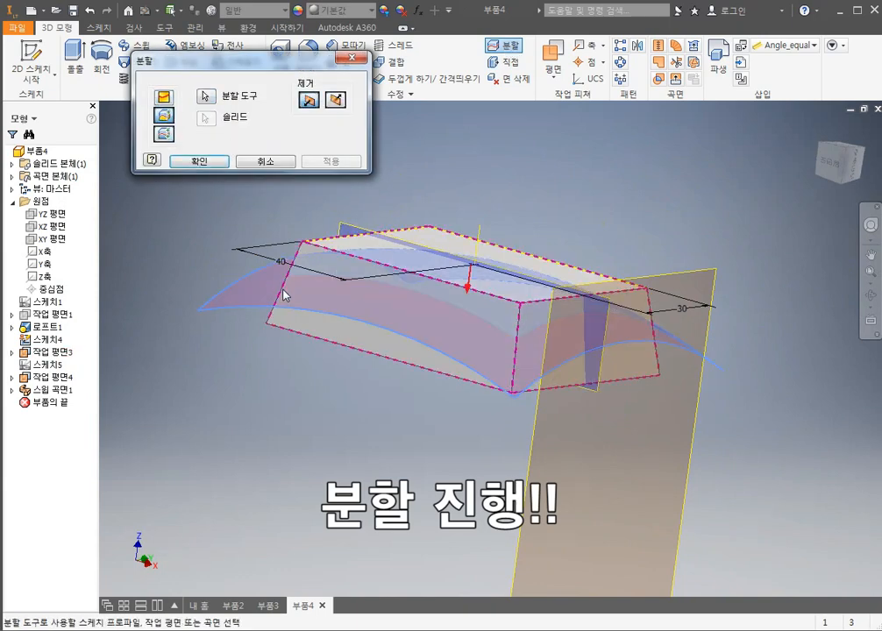
{"action": "left_click", "coordinate": [309, 100]}
{"action": "left_click", "coordinate": [336, 100]}
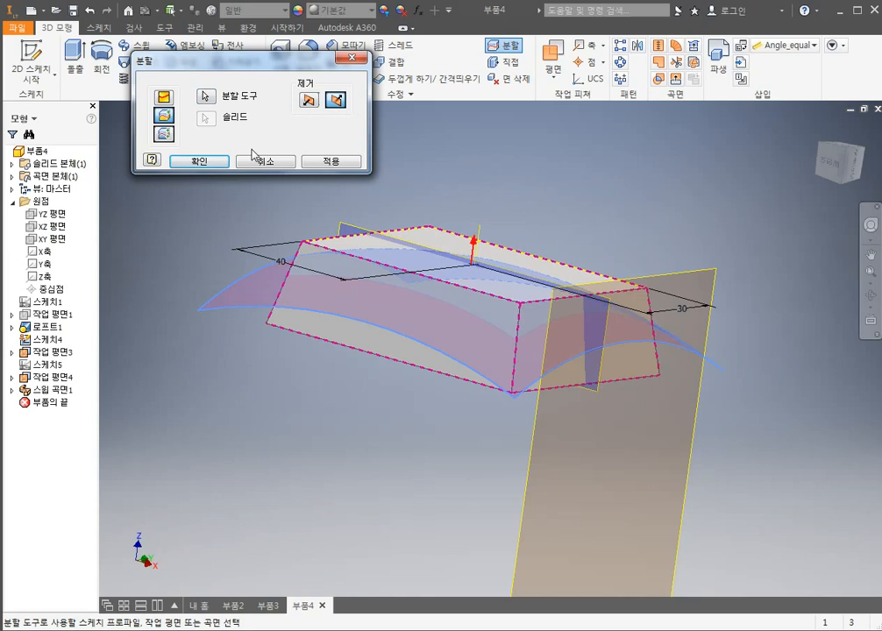
{"action": "left_click", "coordinate": [198, 162]}
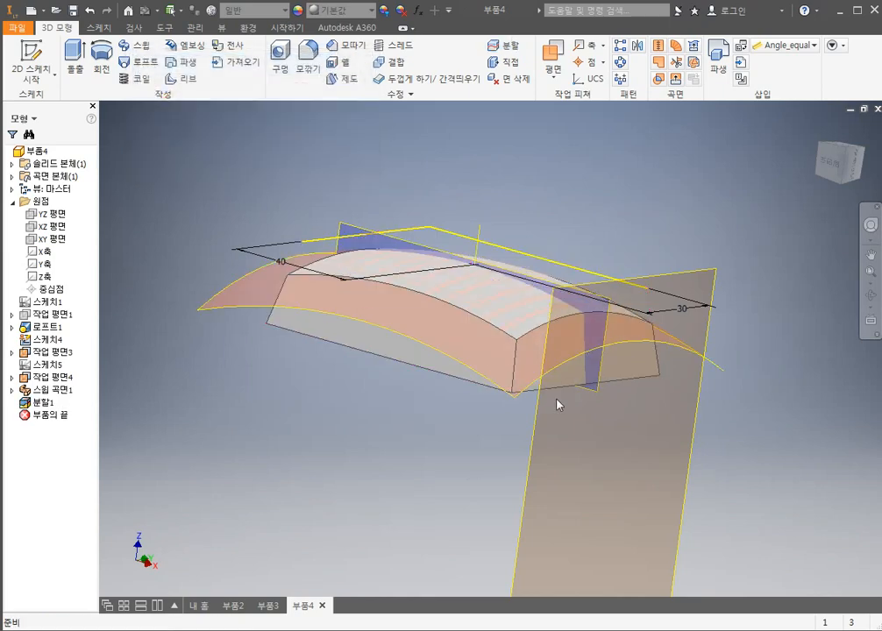
Step: Turn off the visibility of the swept surface and of work planes 작업 평면4 and 작업 평면3
{"action": "middle_click_drag", "start_coordinate": [493, 392], "coordinate": [520, 439], "text": "shift"}
{"action": "middle_click_drag", "start_coordinate": [581, 421], "coordinate": [454, 139]}
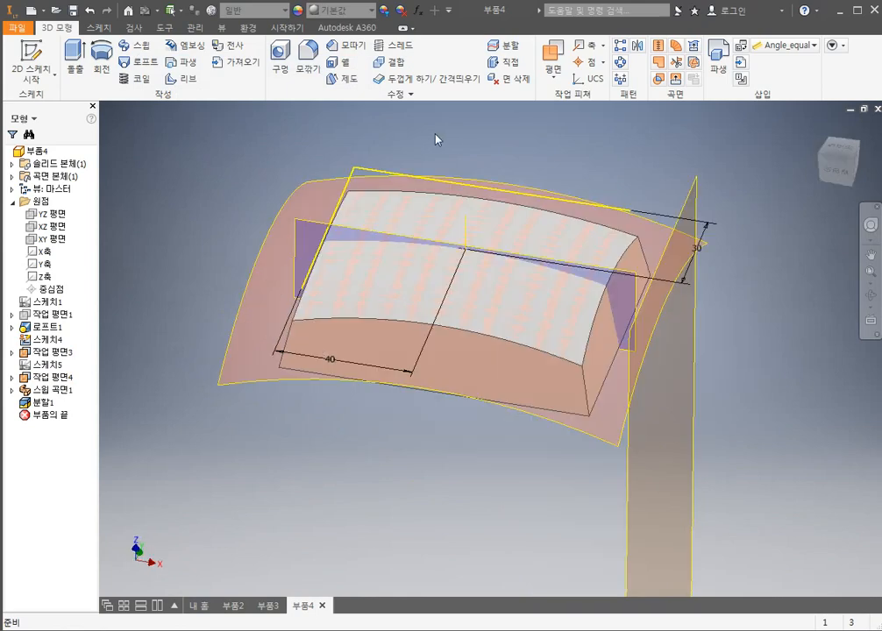
{"action": "left_click", "coordinate": [63, 356]}
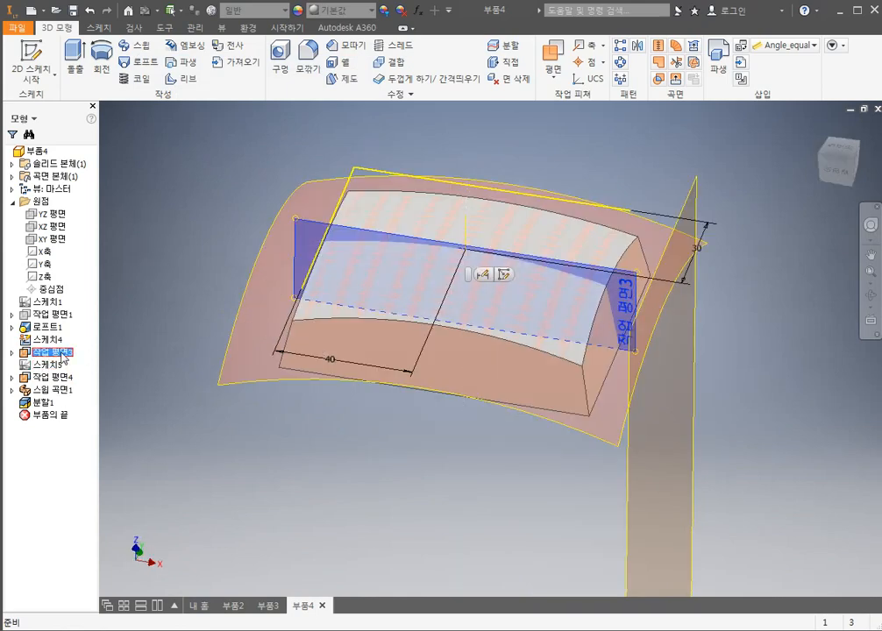
{"action": "left_click", "coordinate": [61, 390]}
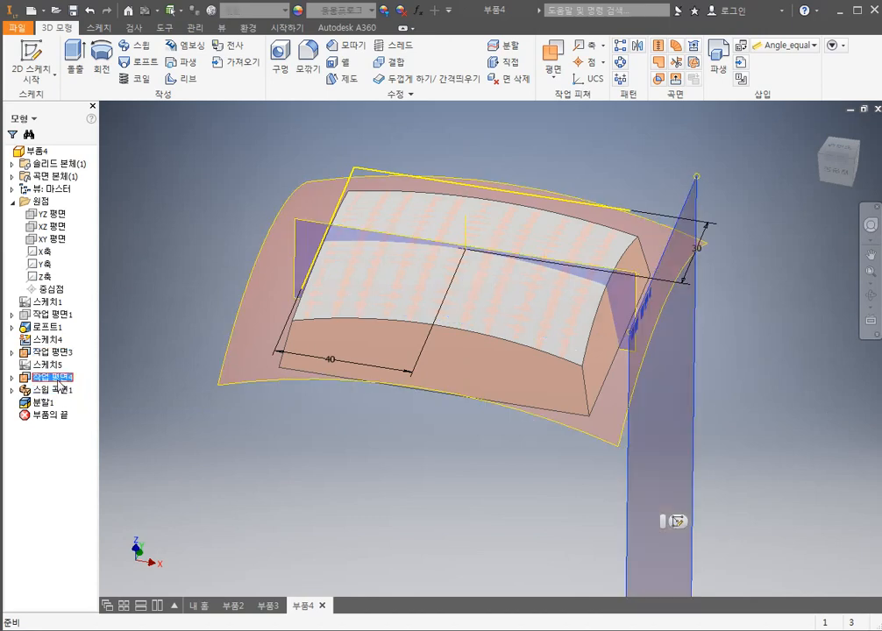
{"action": "right_click", "coordinate": [61, 391]}
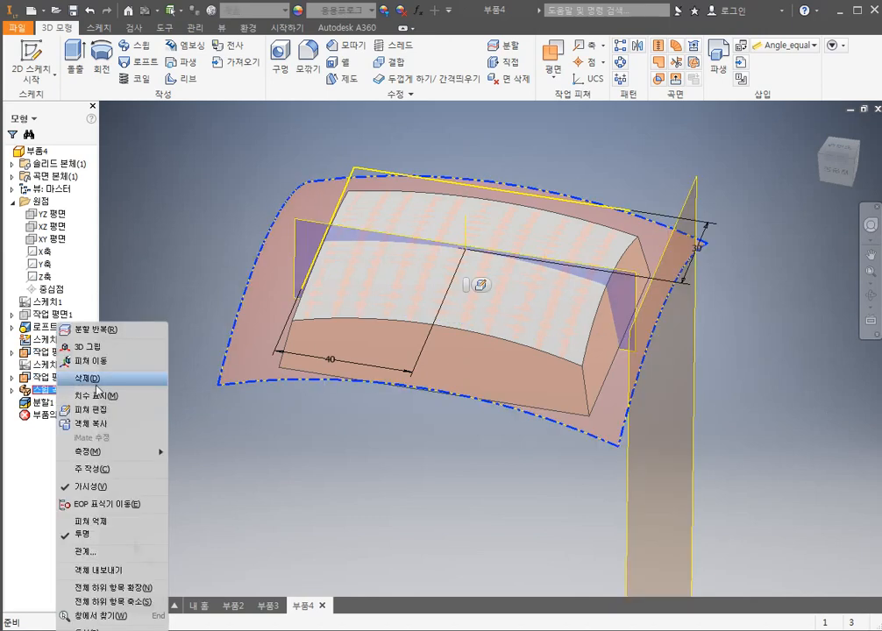
{"action": "left_click", "coordinate": [87, 486]}
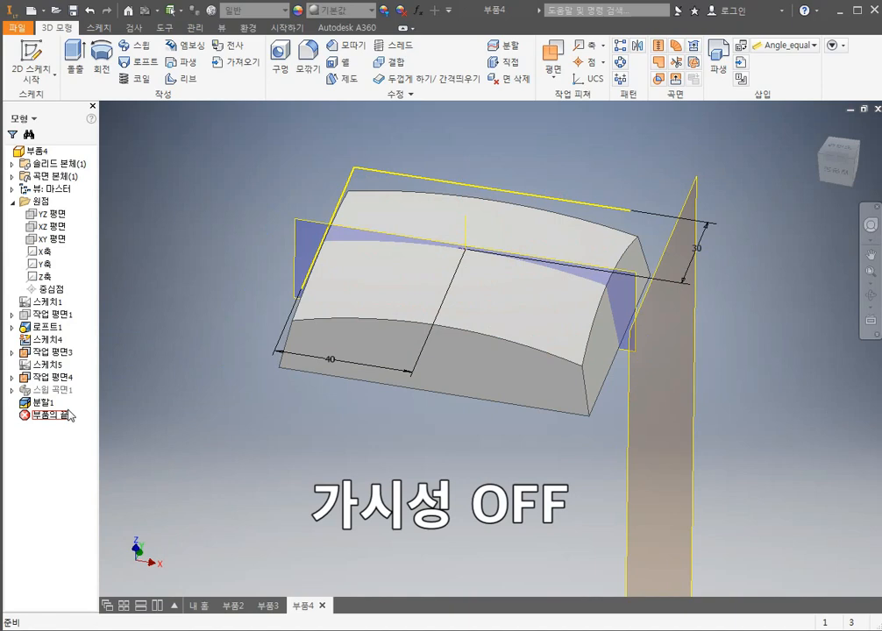
{"action": "right_click", "coordinate": [53, 377]}
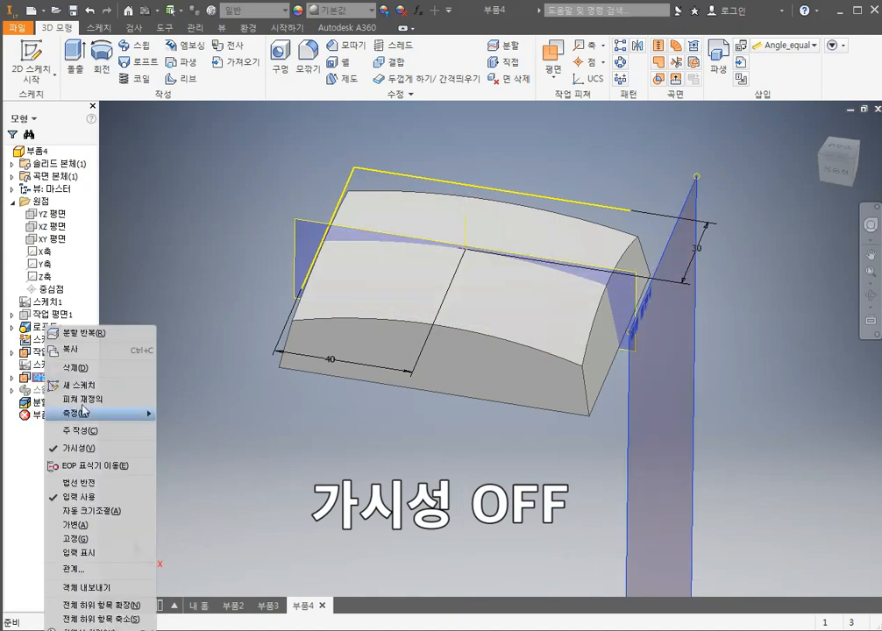
{"action": "left_click", "coordinate": [70, 450]}
{"action": "right_click", "coordinate": [50, 351]}
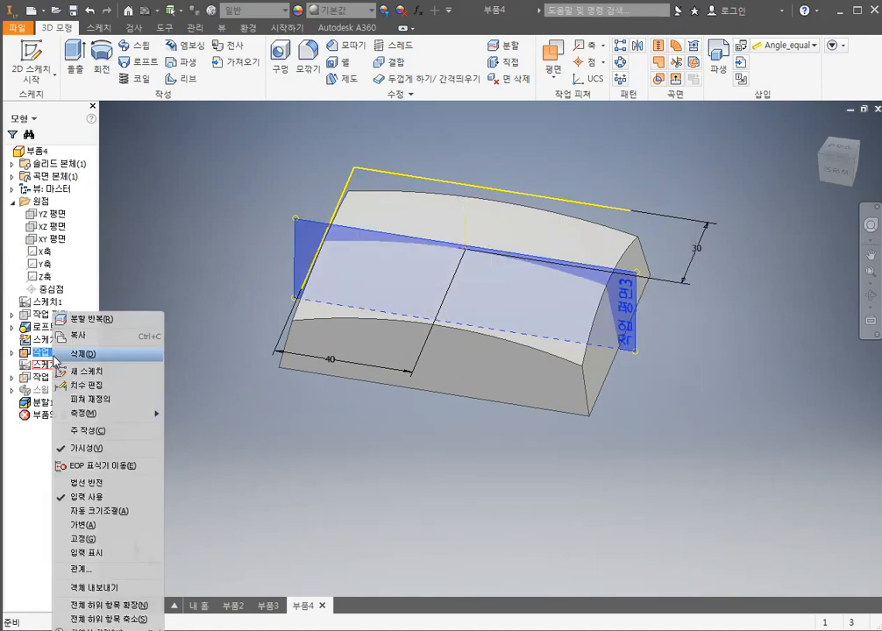
{"action": "left_click", "coordinate": [88, 448]}
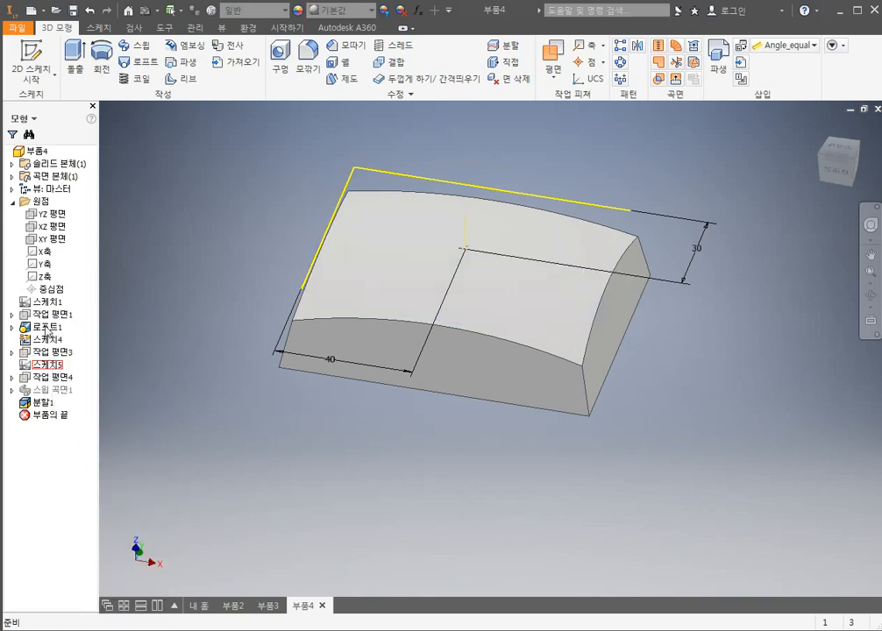
Step: Turn off the visibility of 스케치4, the sketch carrying the 40 and 30 dimensions
{"action": "left_click", "coordinate": [375, 172]}
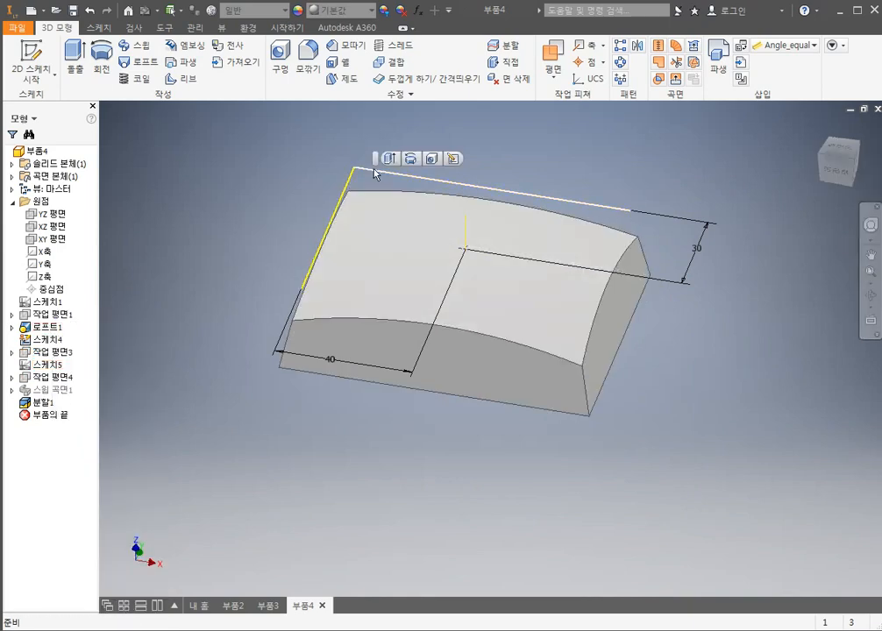
{"action": "left_click", "coordinate": [43, 340]}
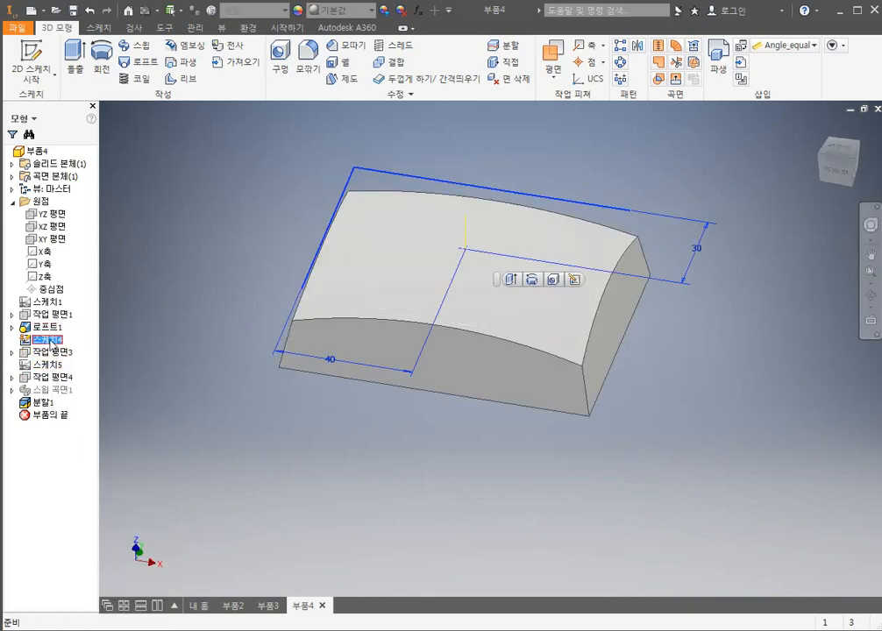
{"action": "right_click", "coordinate": [48, 340]}
{"action": "left_click", "coordinate": [88, 504]}
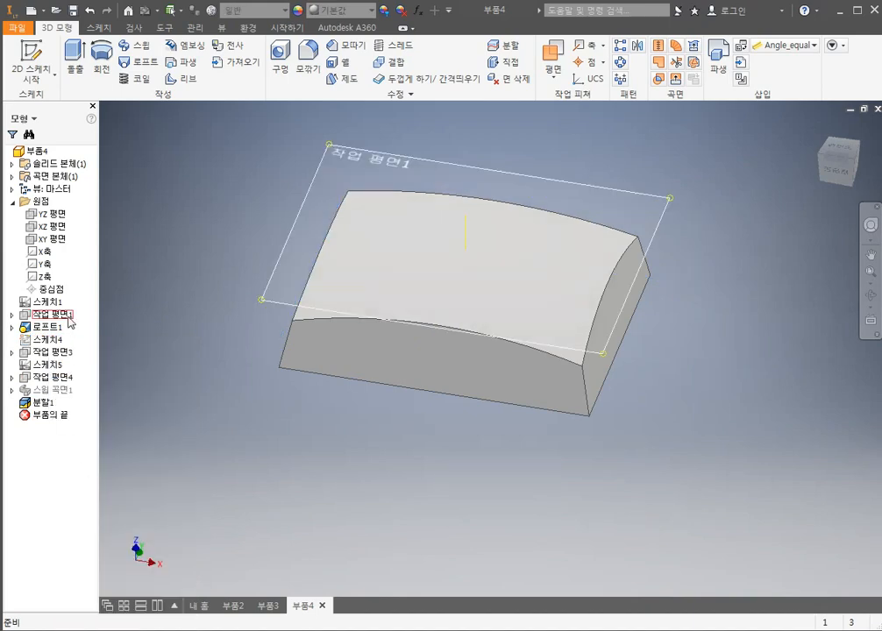
Step: Locate work axis 작업축2 beneath work plane 작업 평면3 and turn off its visibility
{"action": "left_click", "coordinate": [12, 315]}
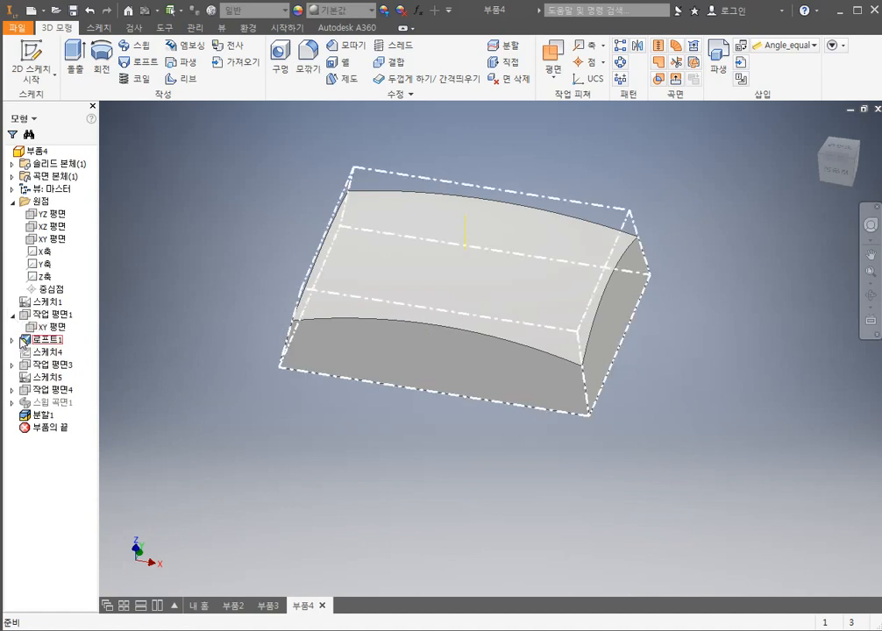
{"action": "left_click", "coordinate": [12, 339]}
{"action": "left_click", "coordinate": [12, 391]}
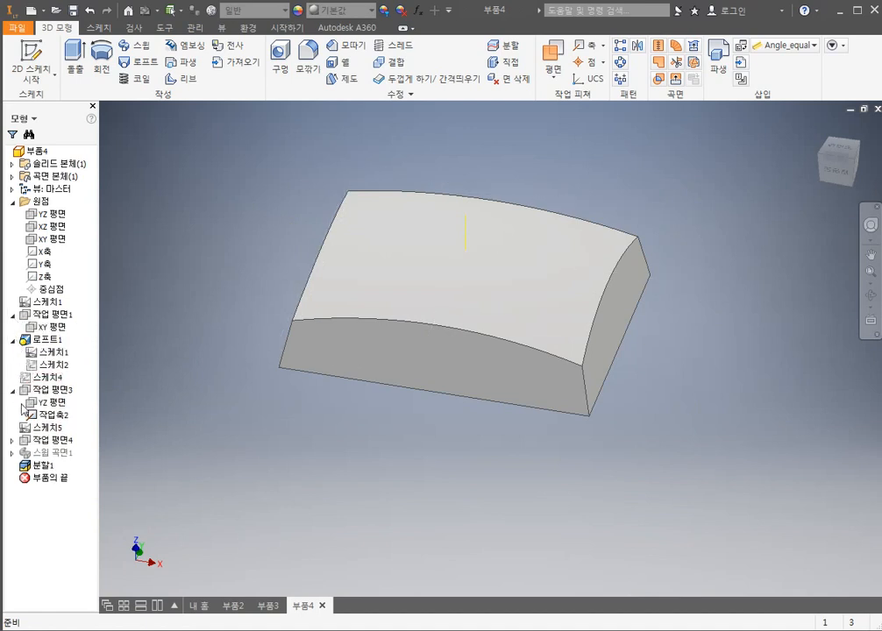
{"action": "right_click", "coordinate": [54, 416]}
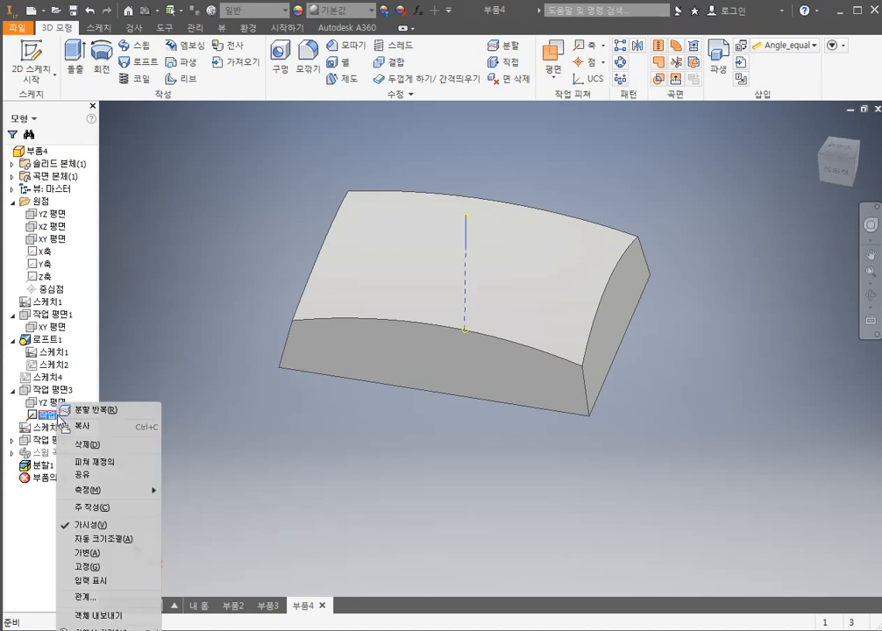
{"action": "left_click", "coordinate": [108, 525]}
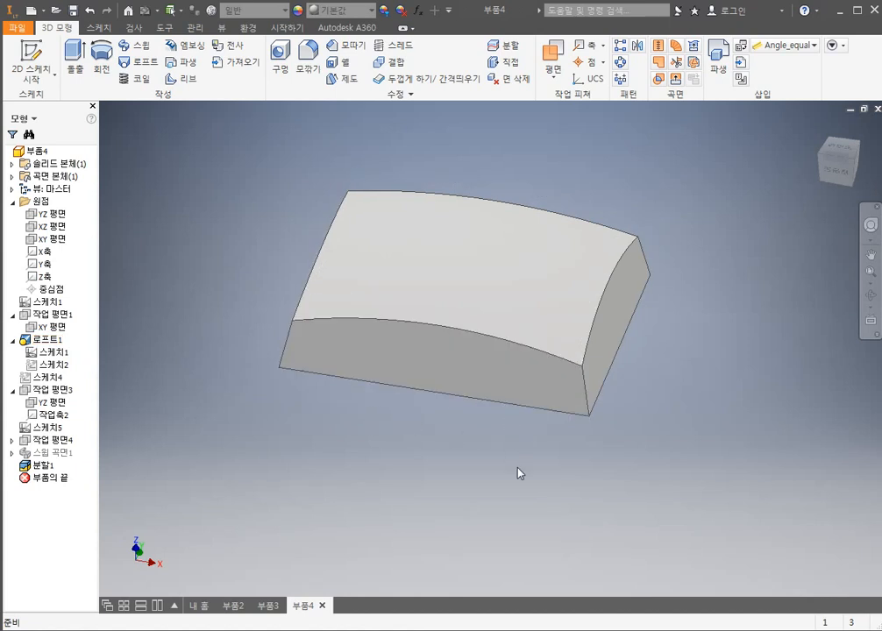
Step: Start a new 2D sketch on the body's flat bottom face
{"action": "mouse_move", "coordinate": [518, 473]}
{"action": "middle_mouse_down", "text": "shift"}
{"action": "mouse_move", "coordinate": [481, 423]}
{"action": "mouse_move", "coordinate": [504, 248]}
{"action": "middle_mouse_up", "text": "shift"}
{"action": "left_click", "coordinate": [514, 209]}
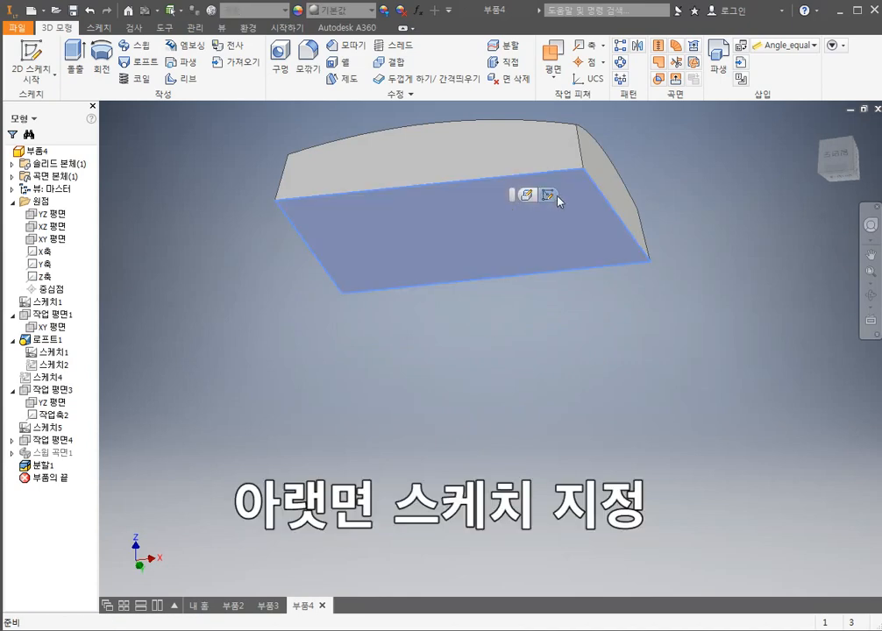
{"action": "left_click", "coordinate": [547, 194]}
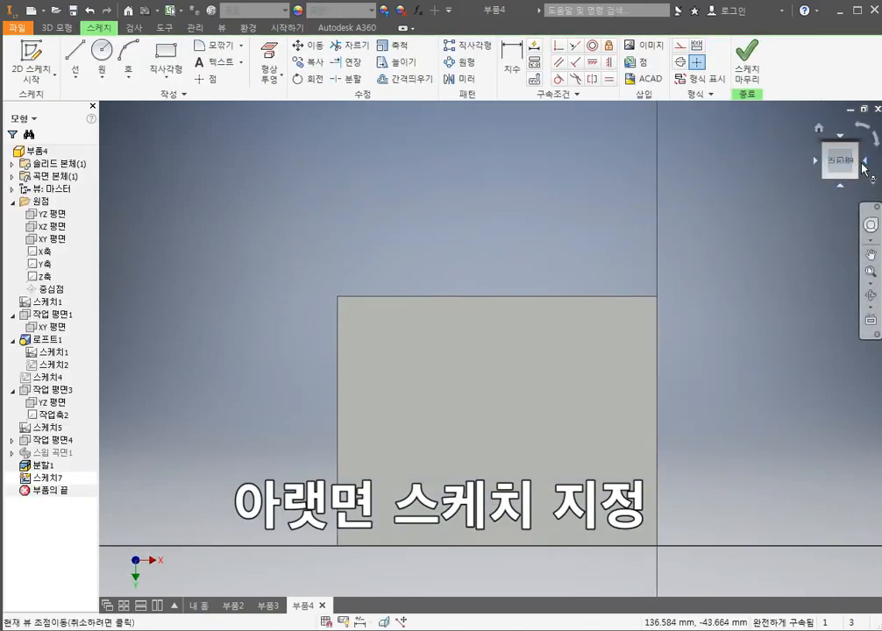
Step: Examine the body square-on in different rotations to settle the orientation for the new sketch
{"action": "left_click", "coordinate": [866, 162]}
{"action": "left_click", "coordinate": [867, 166]}
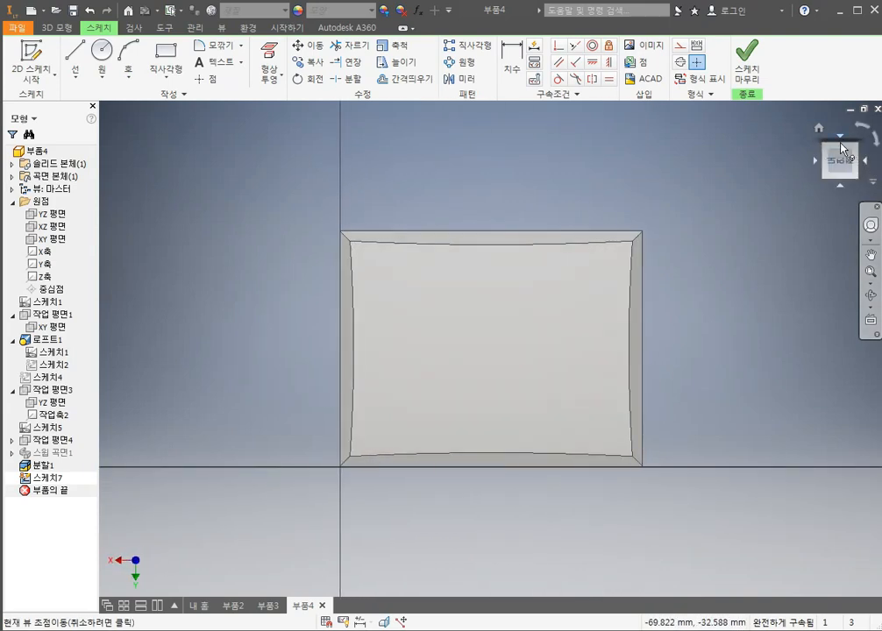
{"action": "left_click", "coordinate": [878, 141]}
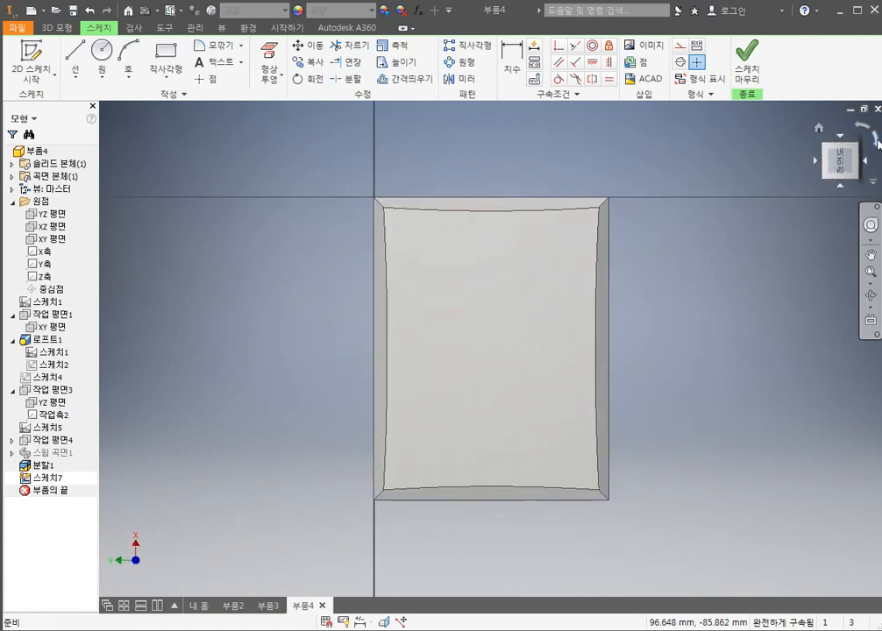
{"action": "left_click", "coordinate": [877, 142]}
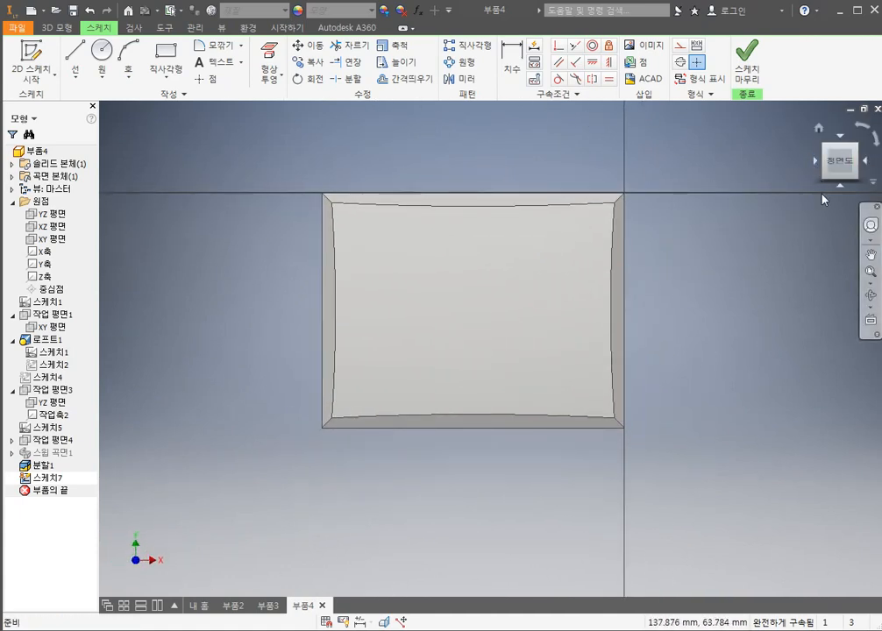
{"action": "left_click", "coordinate": [862, 130]}
{"action": "left_click", "coordinate": [863, 131]}
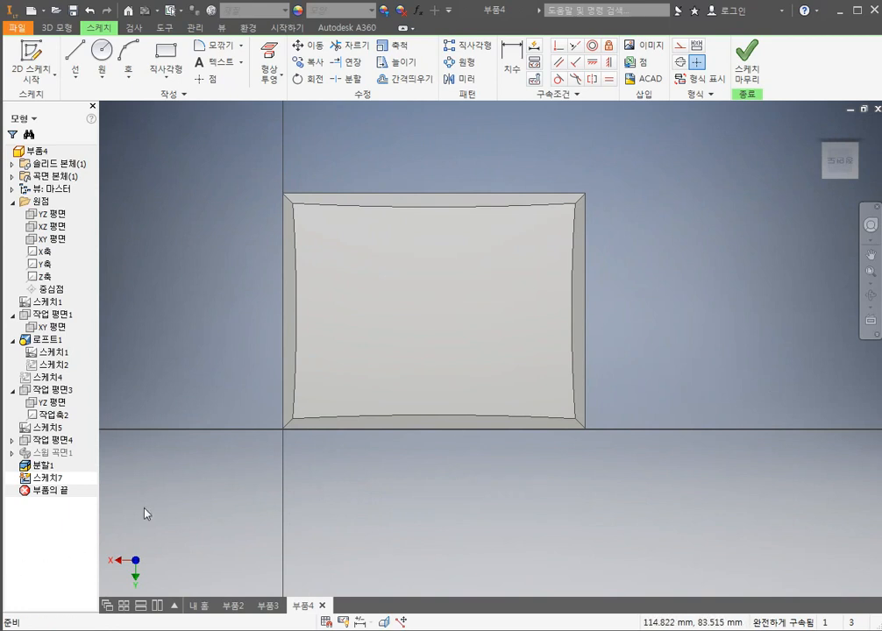
{"action": "mouse_move", "coordinate": [461, 323]}
{"action": "middle_mouse_down", "text": "shift"}
{"action": "mouse_move", "coordinate": [451, 275]}
{"action": "mouse_move", "coordinate": [460, 343]}
{"action": "middle_mouse_up", "text": "shift"}
{"action": "left_click", "coordinate": [822, 151]}
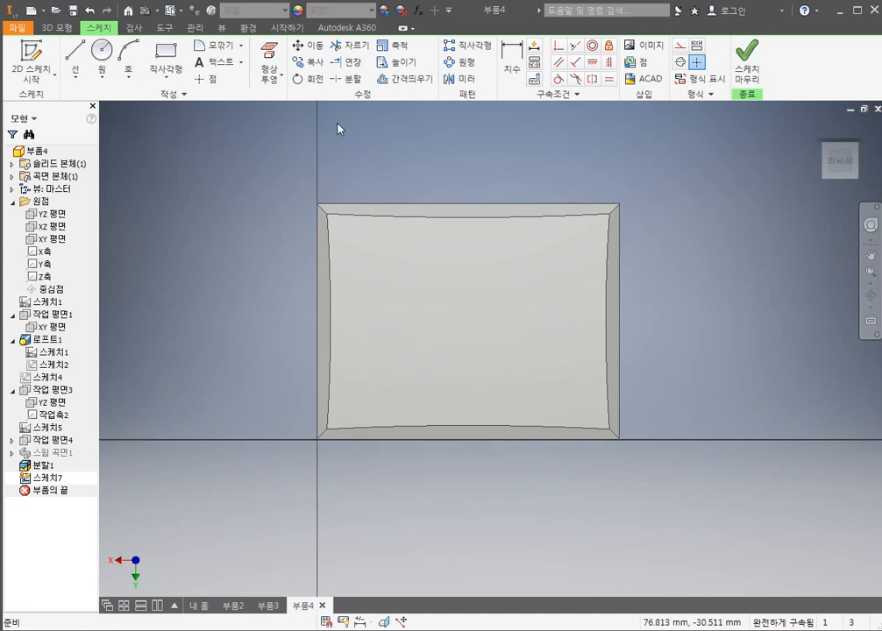
Step: Sketch a rectangle overlapping one corner of the body, extending slightly beyond both adjoining edges
{"action": "left_click", "coordinate": [168, 59]}
{"action": "left_click", "coordinate": [293, 182]}
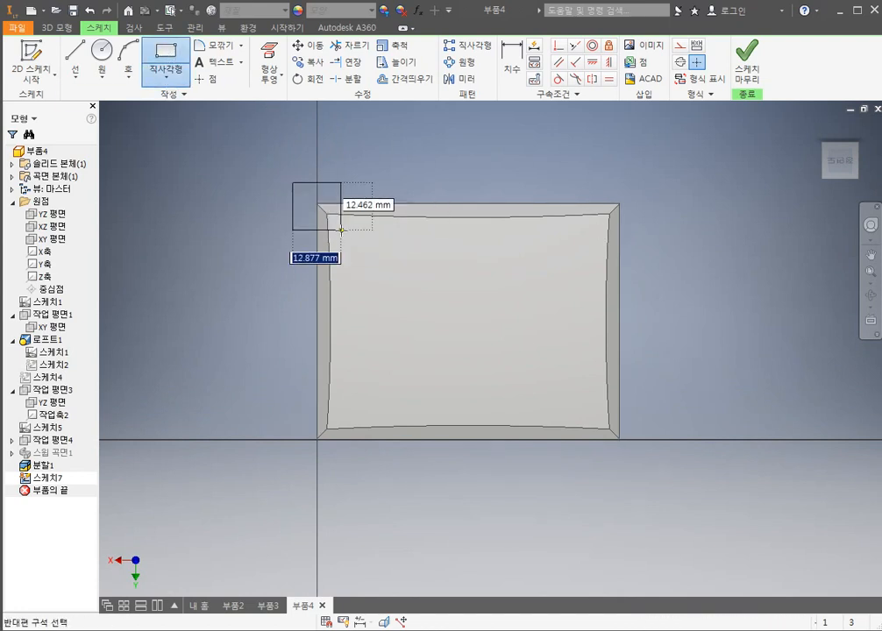
{"action": "left_click", "coordinate": [395, 251]}
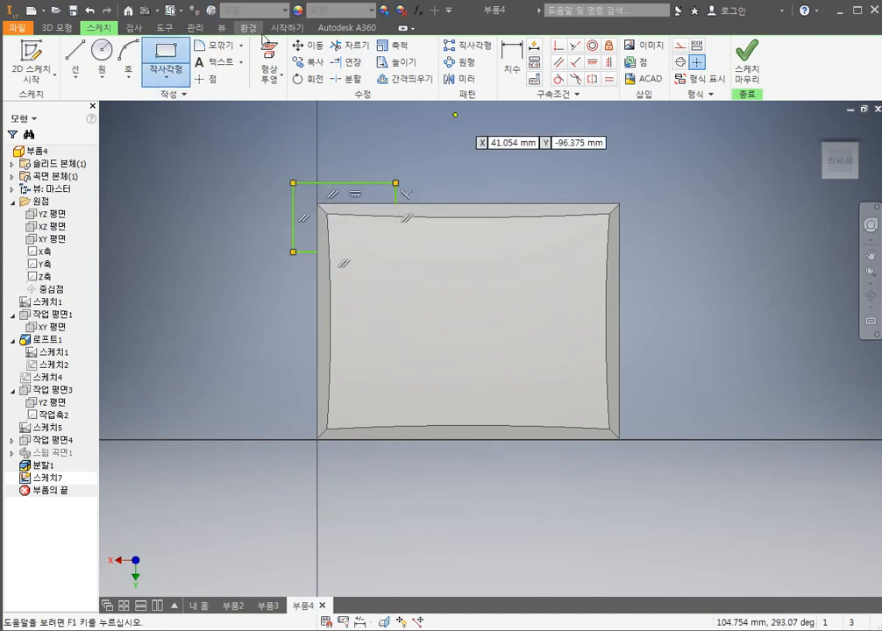
Step: Switch the visual style to wireframe (와이어프레임), then return to the sketch tools and end the rectangle command
{"action": "left_click", "coordinate": [225, 28]}
{"action": "left_click", "coordinate": [156, 68]}
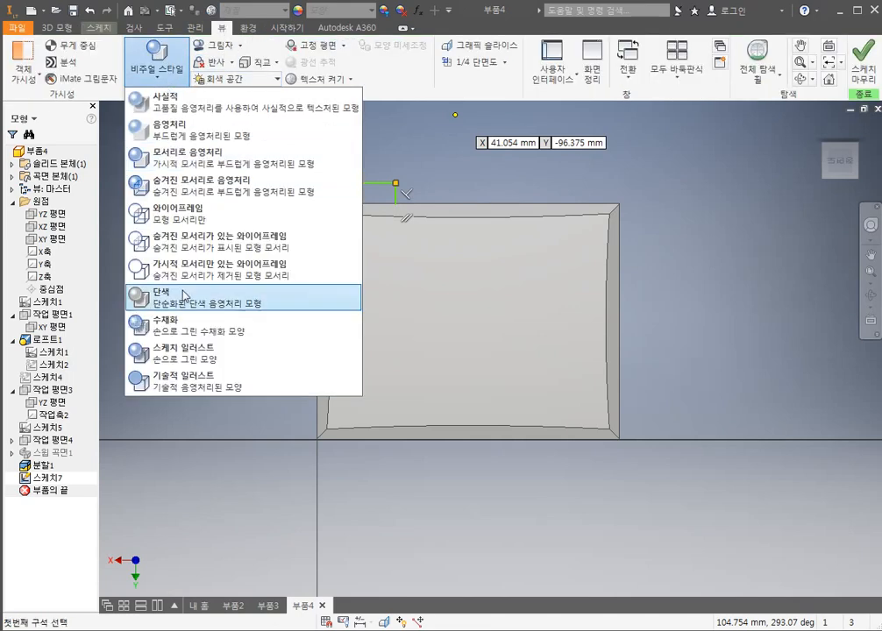
{"action": "left_click", "coordinate": [174, 224]}
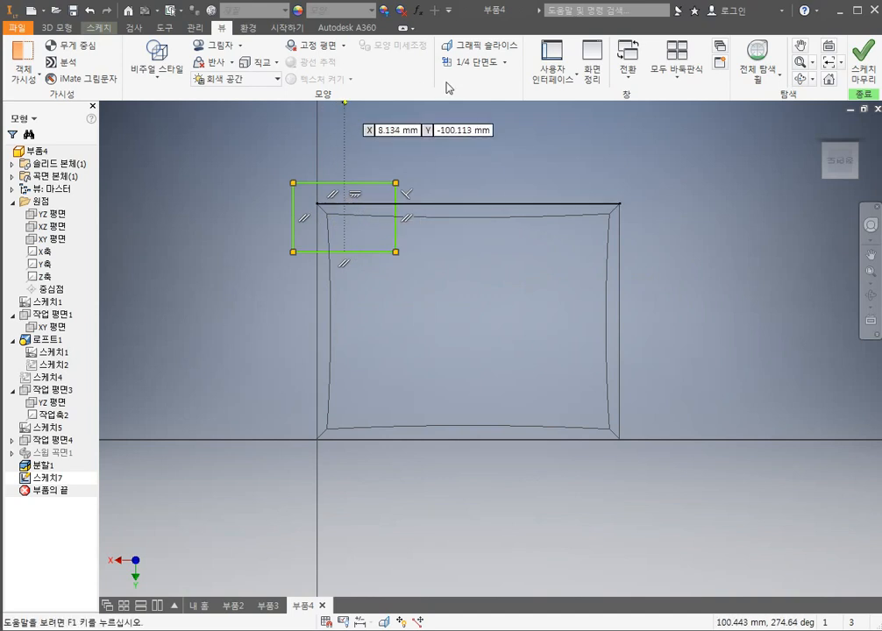
{"action": "left_click", "coordinate": [87, 30]}
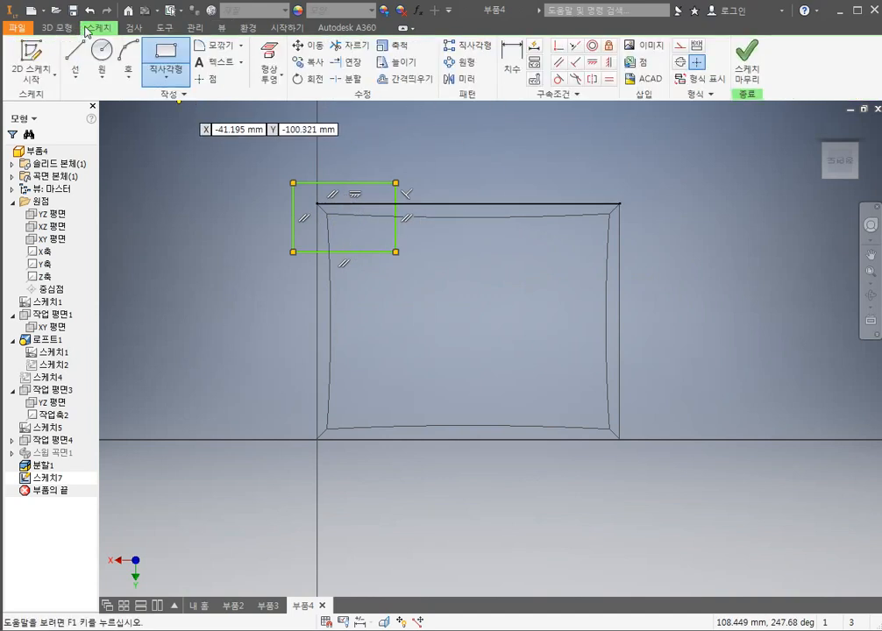
{"action": "key", "text": "Escape"}
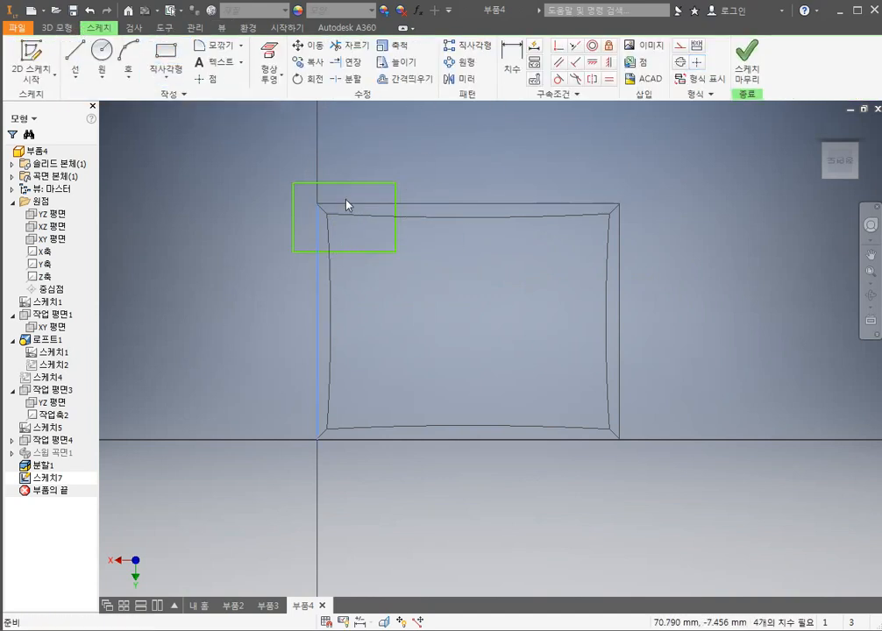
Step: Project the two body edges at the overlapped corner and dimension the rectangle's outer vertical side 5 mm beyond the projected vertical edge
{"action": "left_click", "coordinate": [269, 55]}
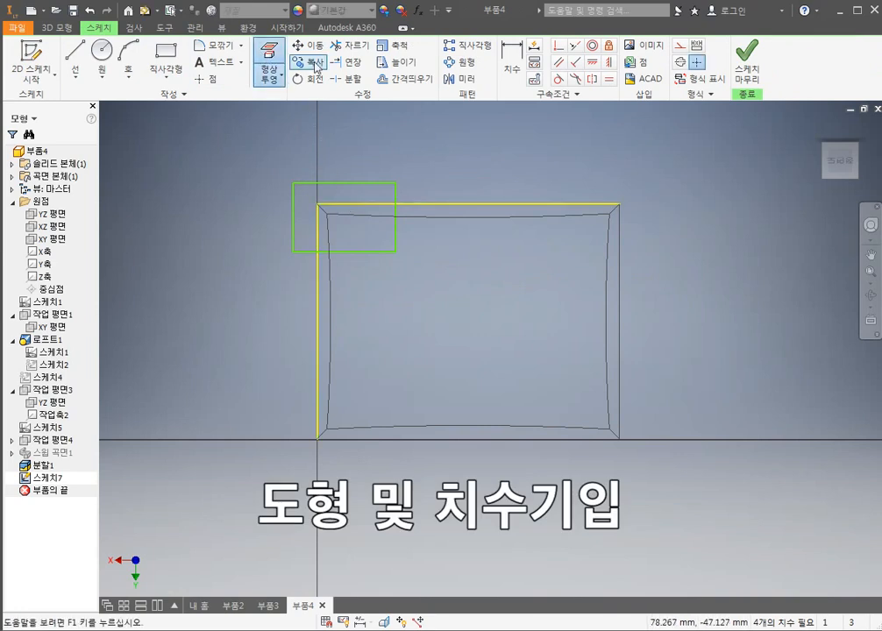
{"action": "left_click", "coordinate": [514, 54]}
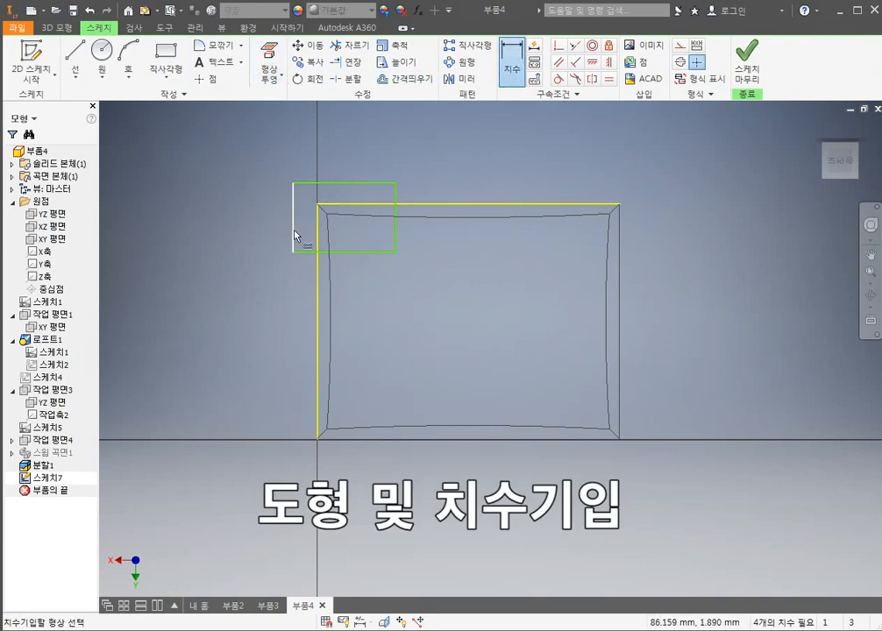
{"action": "left_click", "coordinate": [294, 232]}
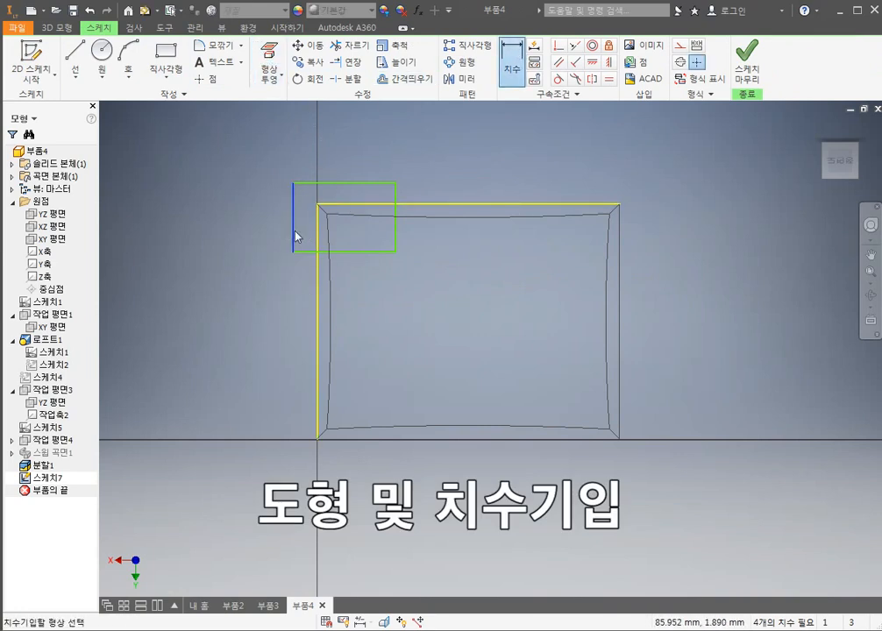
{"action": "left_click", "coordinate": [316, 284]}
{"action": "left_click", "coordinate": [305, 332]}
{"action": "type", "text": "5"}
{"action": "key", "text": "Return"}
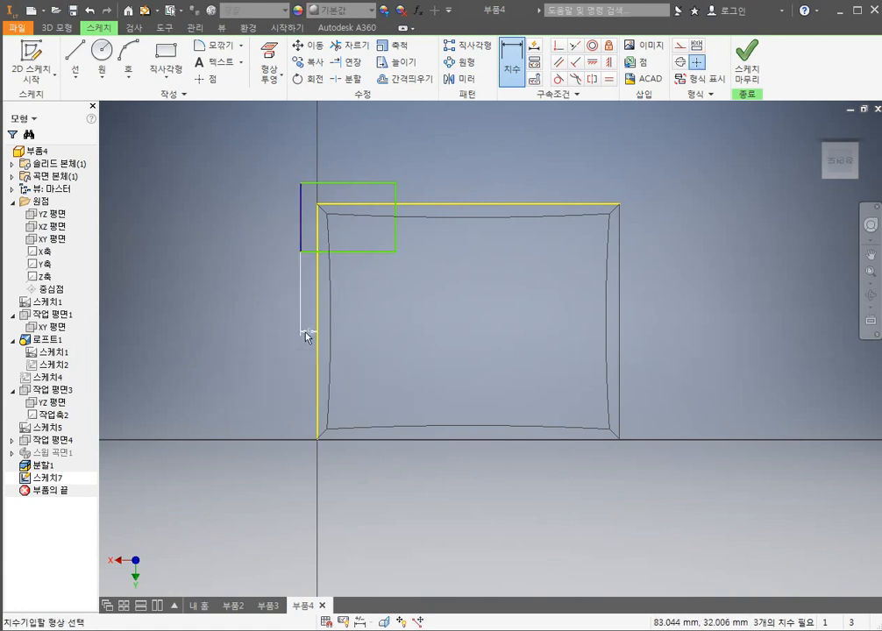
Step: Dimension the rectangle's outer horizontal side 5 mm beyond the projected horizontal edge of the body
{"action": "left_click", "coordinate": [350, 206]}
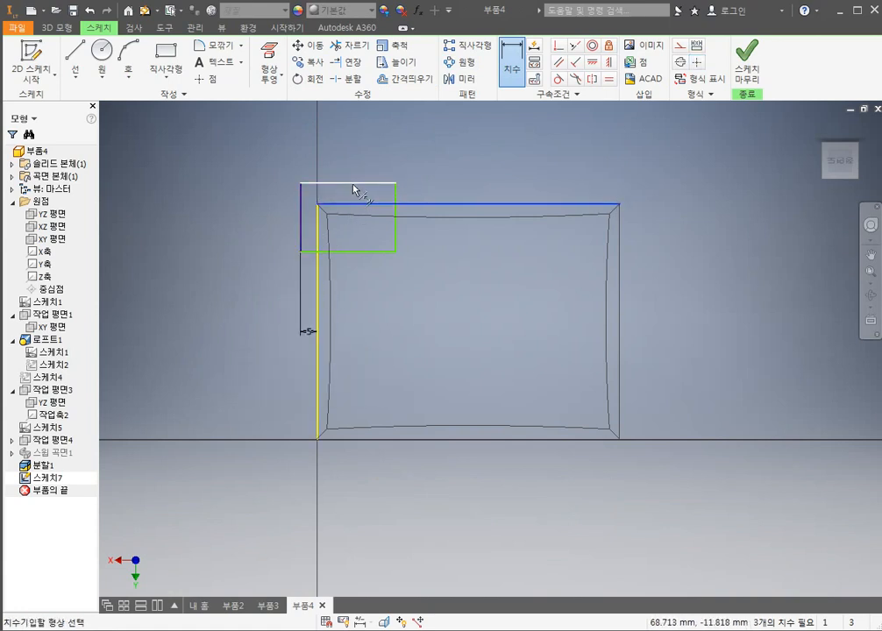
{"action": "left_click", "coordinate": [353, 190]}
{"action": "left_click", "coordinate": [448, 191]}
{"action": "type", "text": "5"}
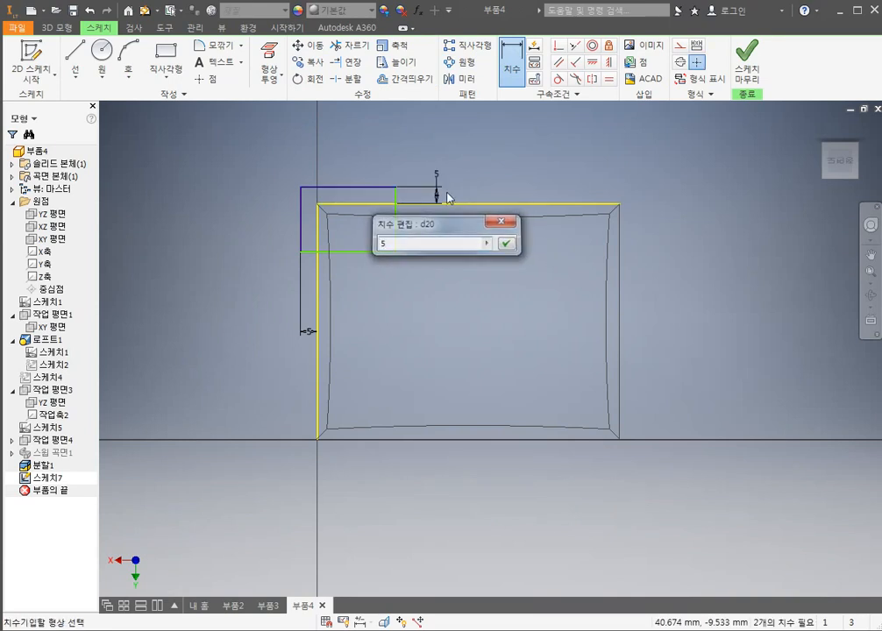
{"action": "key", "text": "Return"}
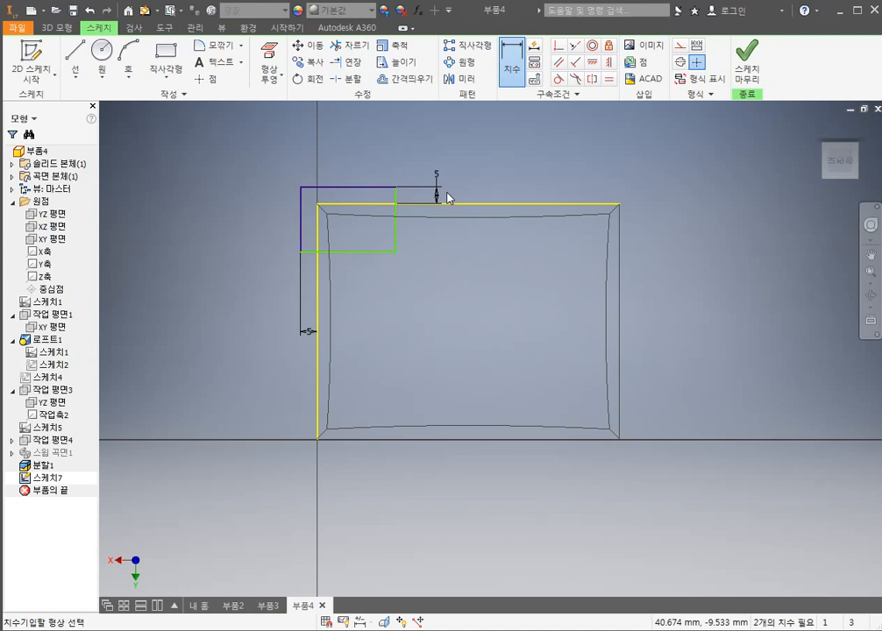
Step: Dimension the rectangle 25 mm wide and 20 mm high, and finish the sketch
{"action": "left_click", "coordinate": [368, 187]}
{"action": "left_click", "coordinate": [289, 143]}
{"action": "type", "text": "2"}
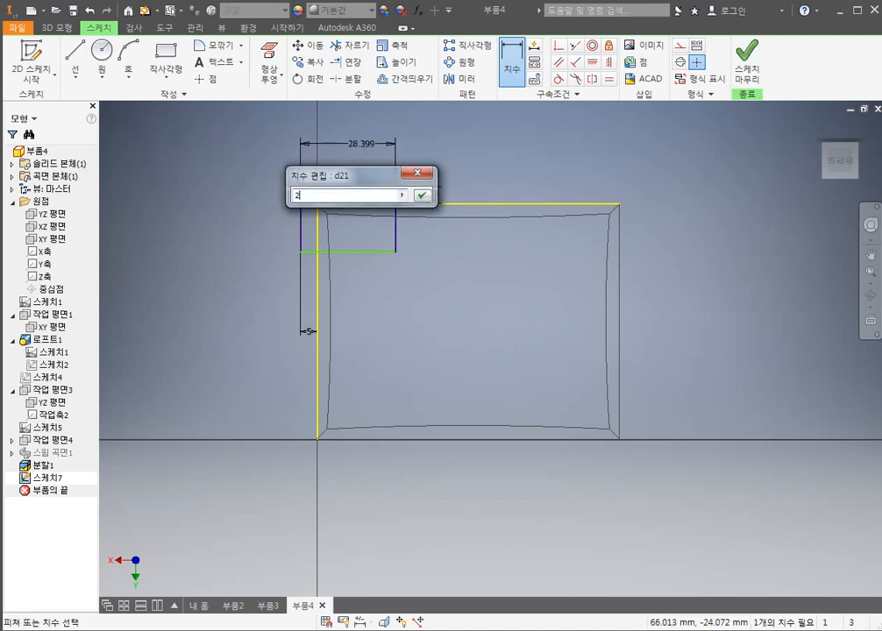
{"action": "type", "text": "5"}
{"action": "key", "text": "Return"}
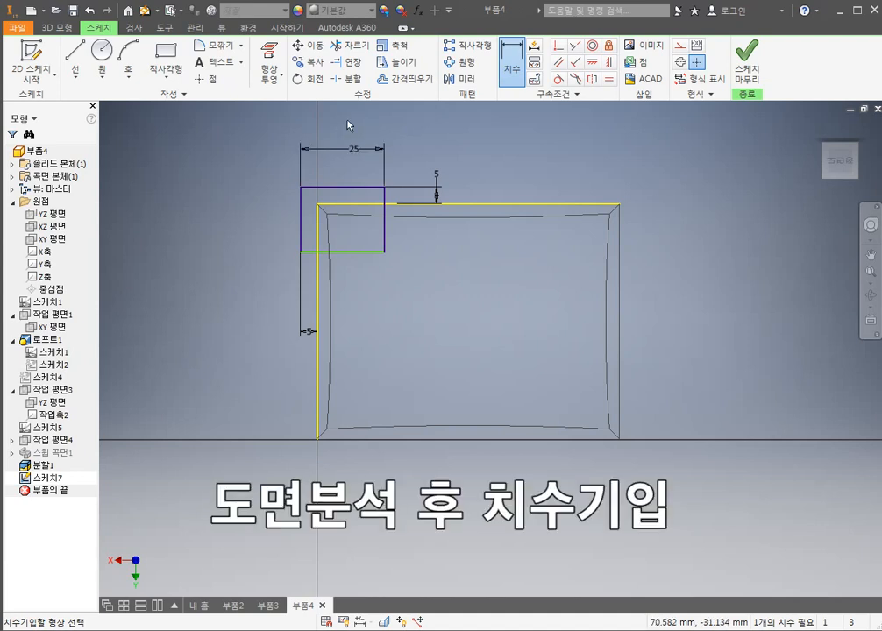
{"action": "left_click", "coordinate": [302, 215]}
{"action": "left_click", "coordinate": [247, 219]}
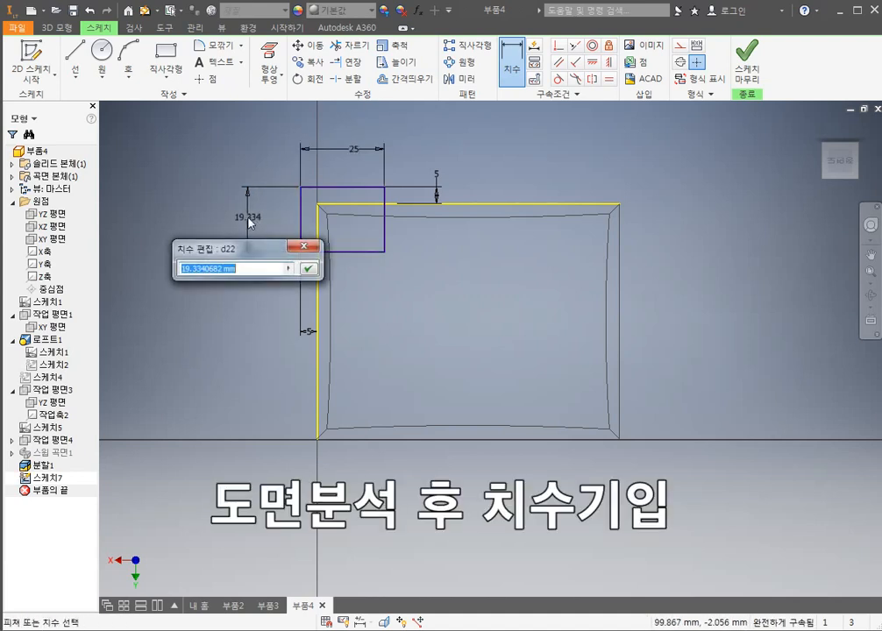
{"action": "type", "text": "20"}
{"action": "key", "text": "Return"}
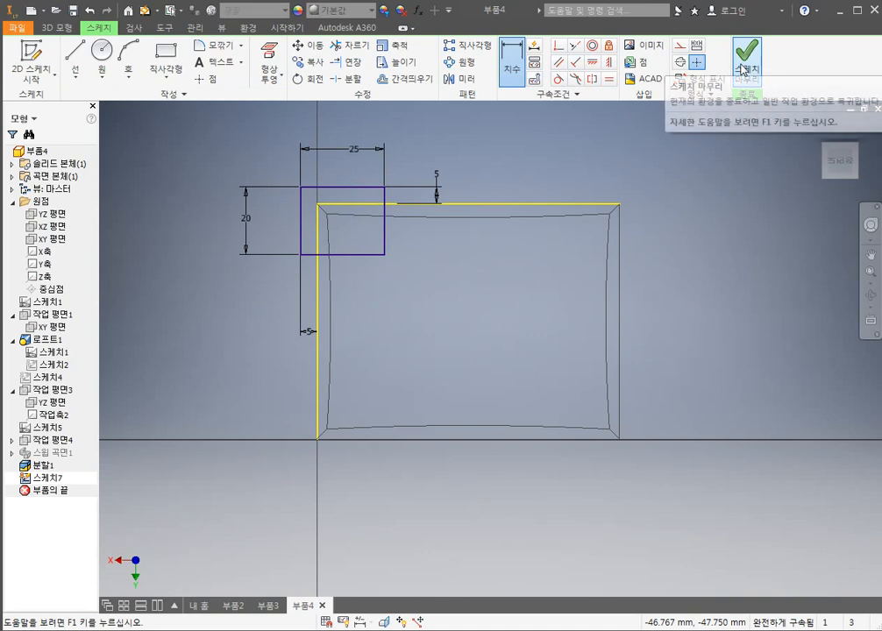
{"action": "left_click", "coordinate": [744, 70]}
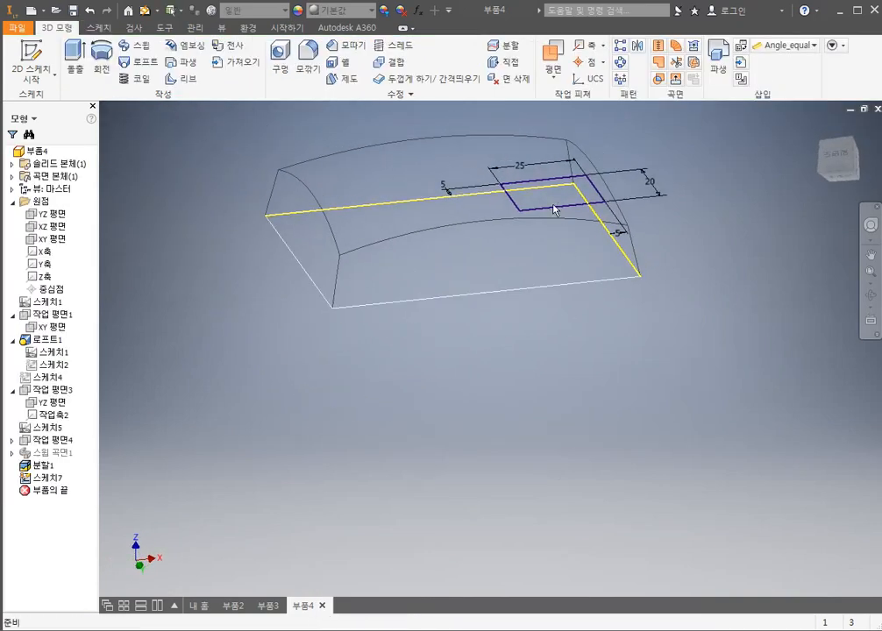
Step: Create a work plane offset -30 mm from the body's flat bottom face, so it lies above the body
{"action": "middle_click_drag", "start_coordinate": [423, 403], "coordinate": [587, 316], "text": "shift"}
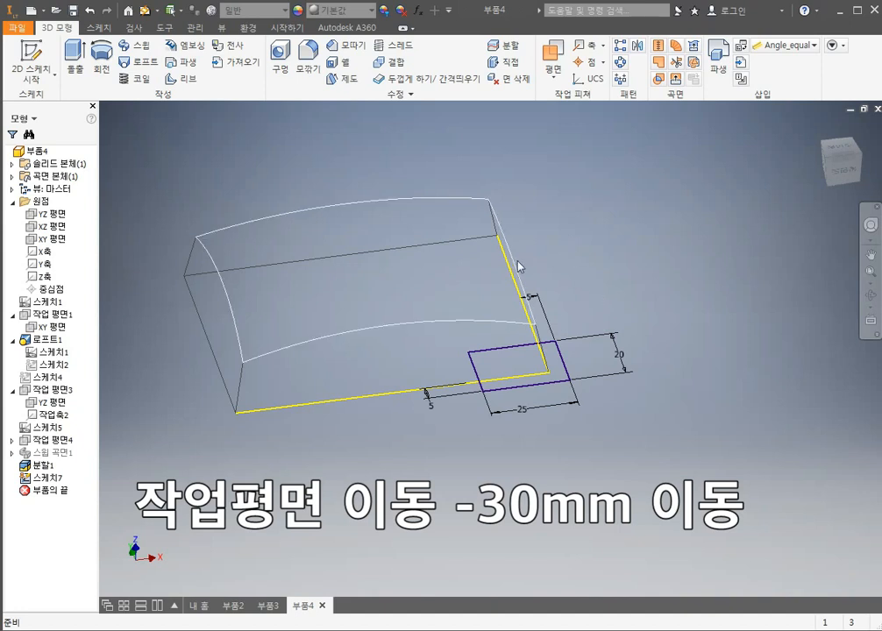
{"action": "left_click", "coordinate": [553, 54]}
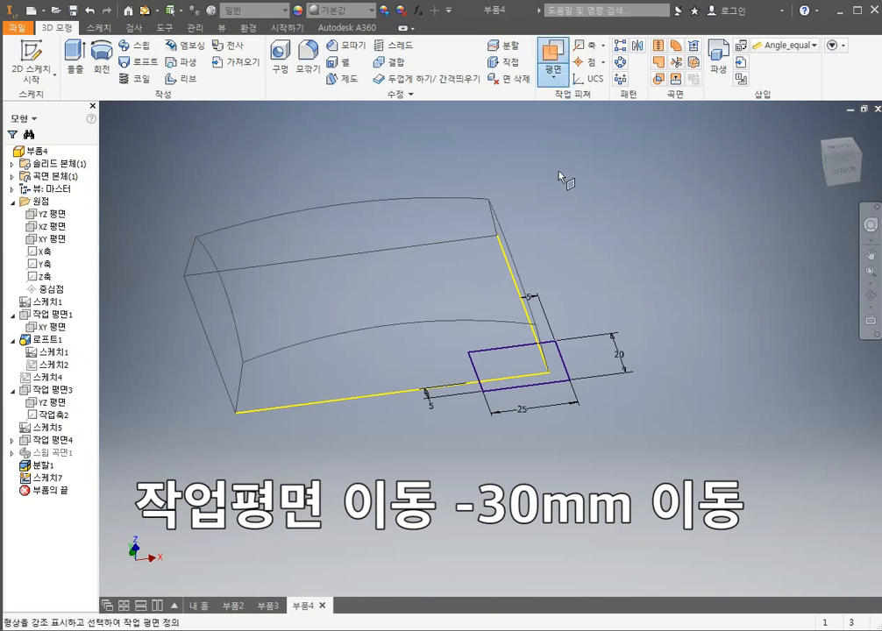
{"action": "left_click", "coordinate": [553, 77]}
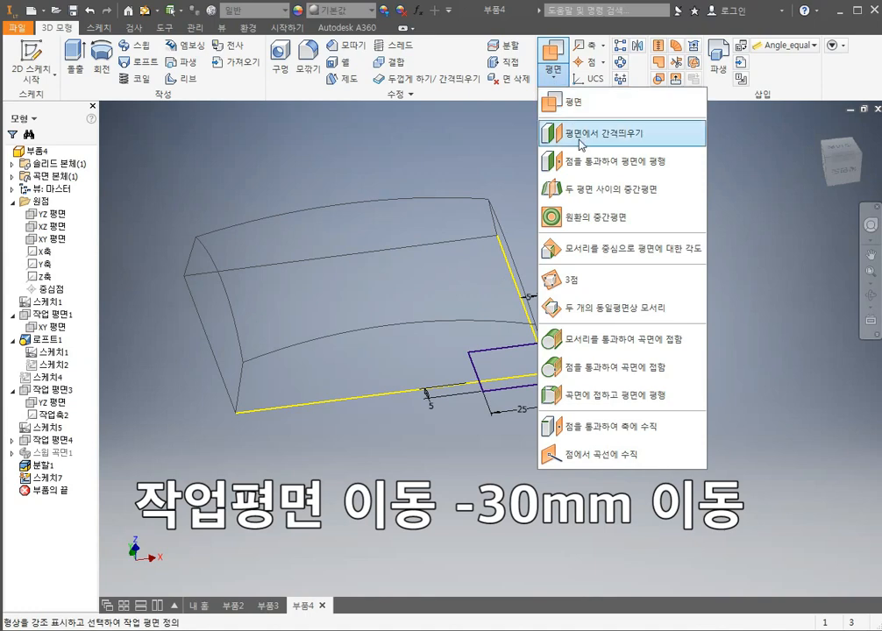
{"action": "left_click", "coordinate": [579, 143]}
{"action": "middle_click_drag", "start_coordinate": [610, 282], "coordinate": [289, 326], "text": "shift"}
{"action": "left_click", "coordinate": [289, 326]}
{"action": "middle_click_drag", "start_coordinate": [634, 405], "coordinate": [631, 409], "text": "shift"}
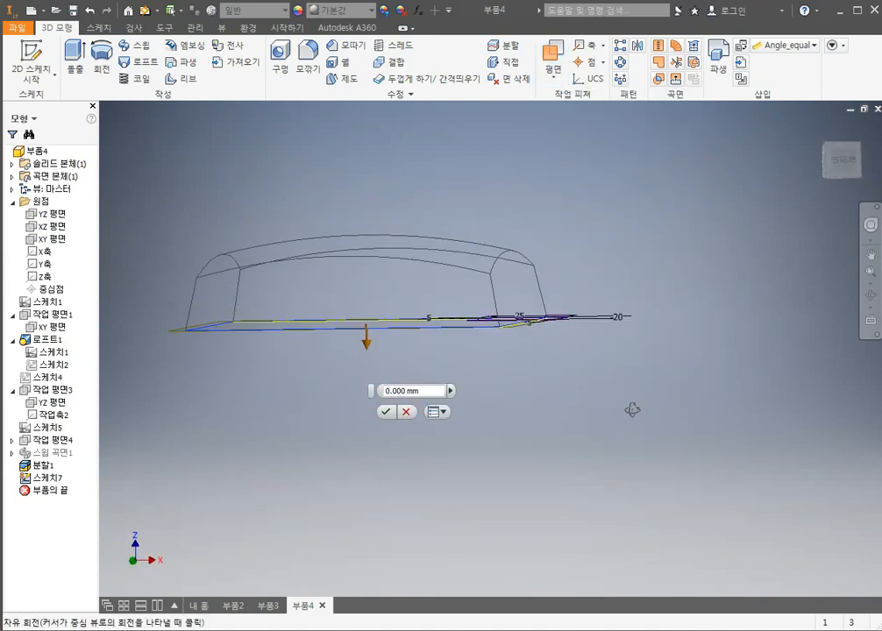
{"action": "type", "text": "4"}
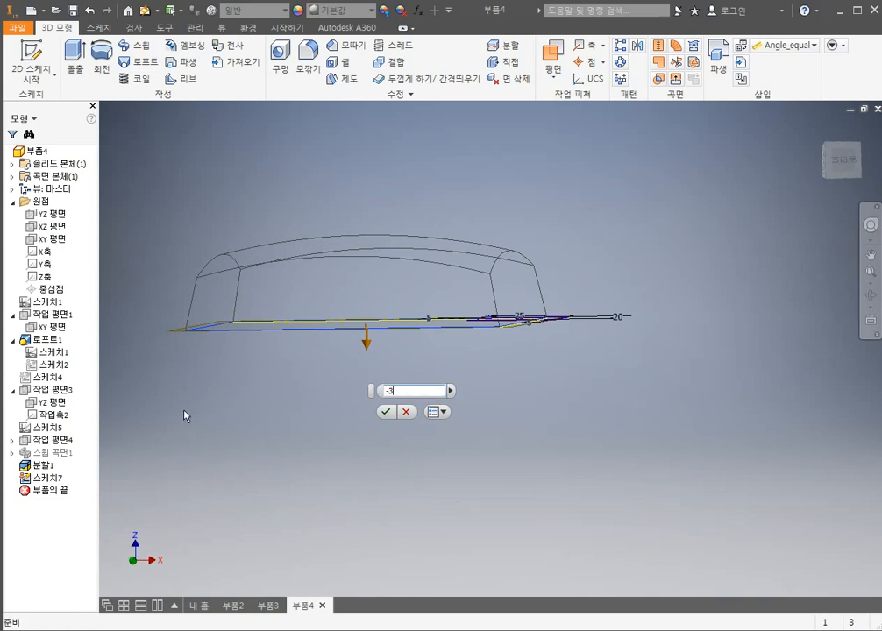
{"action": "key", "text": "Return"}
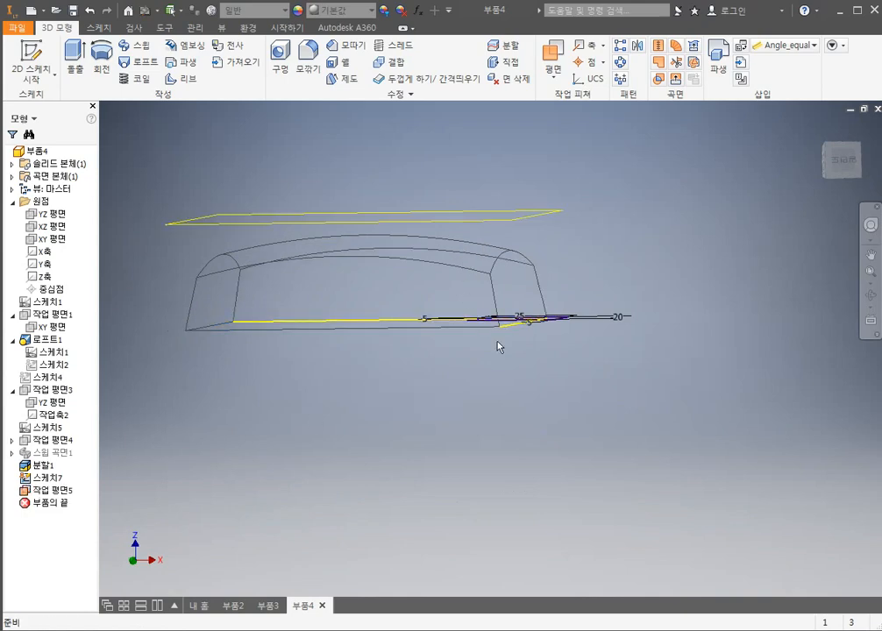
Step: Start a new sketch on work plane 작업 평면5 above the body
{"action": "mouse_move", "coordinate": [497, 346]}
{"action": "middle_mouse_down", "text": "shift"}
{"action": "mouse_move", "coordinate": [567, 367]}
{"action": "mouse_move", "coordinate": [580, 380]}
{"action": "middle_mouse_up", "text": "shift"}
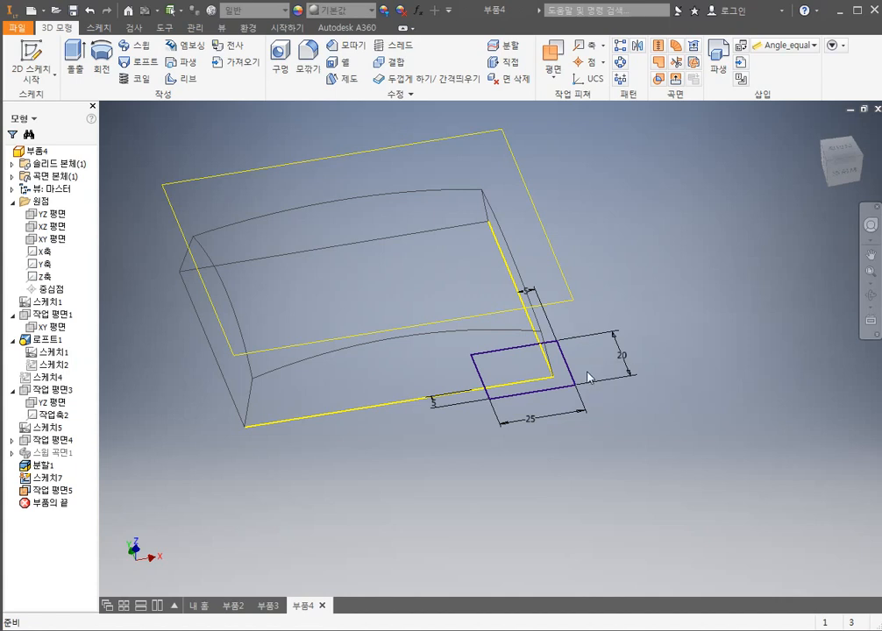
{"action": "right_click", "coordinate": [44, 495]}
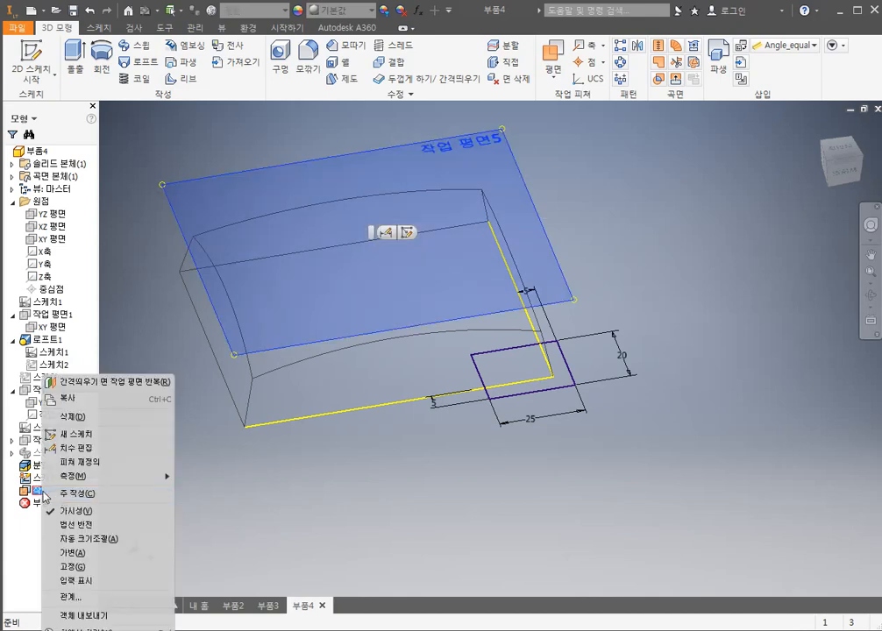
{"action": "left_click", "coordinate": [111, 441]}
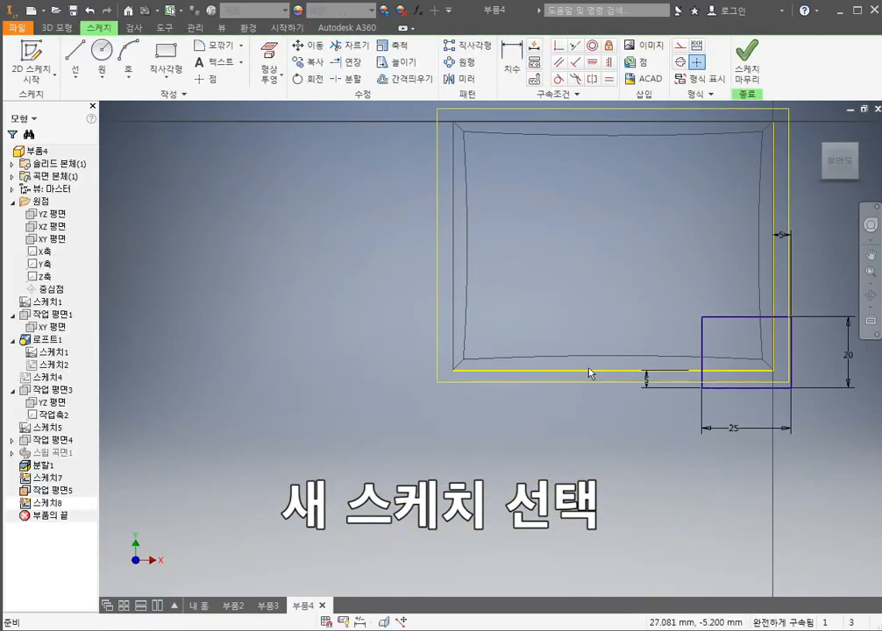
{"action": "middle_click_drag", "start_coordinate": [711, 350], "coordinate": [452, 314]}
{"action": "scroll", "coordinate": [453, 314], "scroll_direction": "up", "scroll_amount": 3}
{"action": "scroll", "coordinate": [488, 316], "scroll_direction": "down", "scroll_amount": 4}
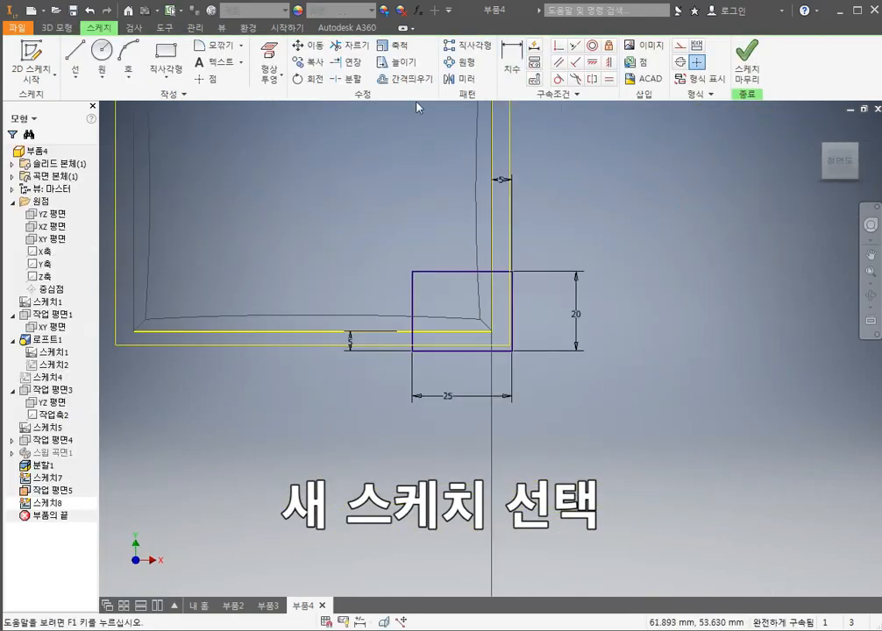
Step: Project the two inner sides of the 25 by 20 mm rectangle into the new sketch
{"action": "left_click", "coordinate": [268, 60]}
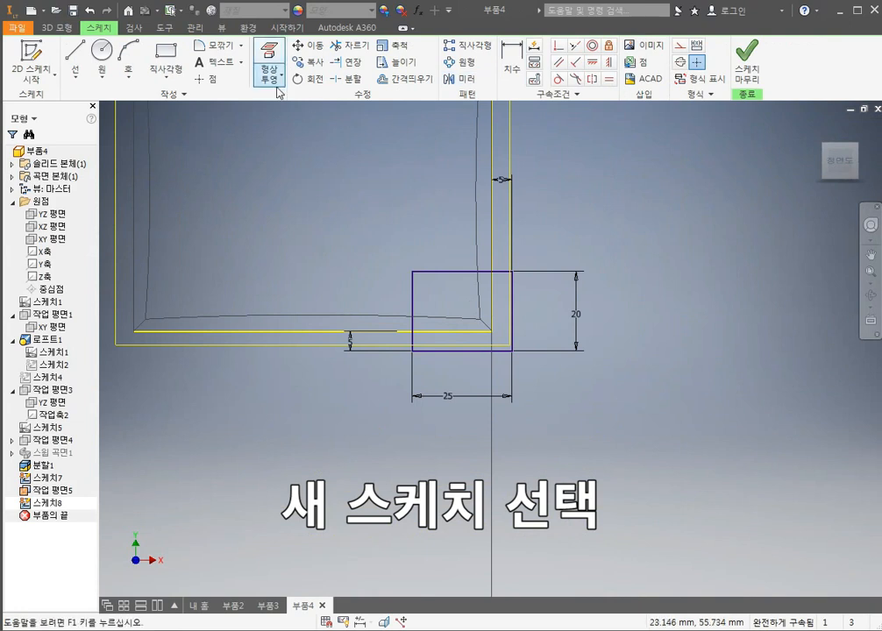
{"action": "left_click", "coordinate": [450, 273]}
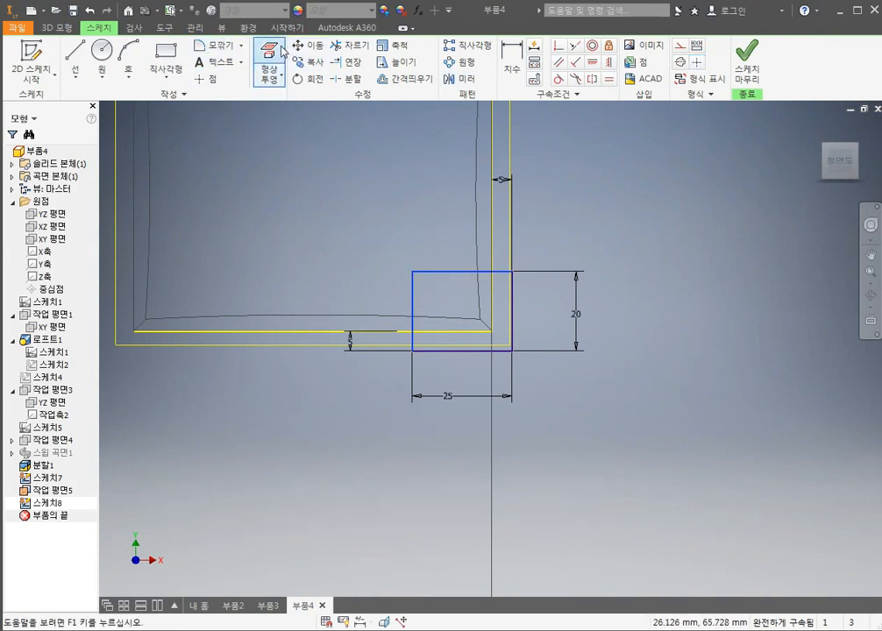
{"action": "left_click", "coordinate": [414, 301]}
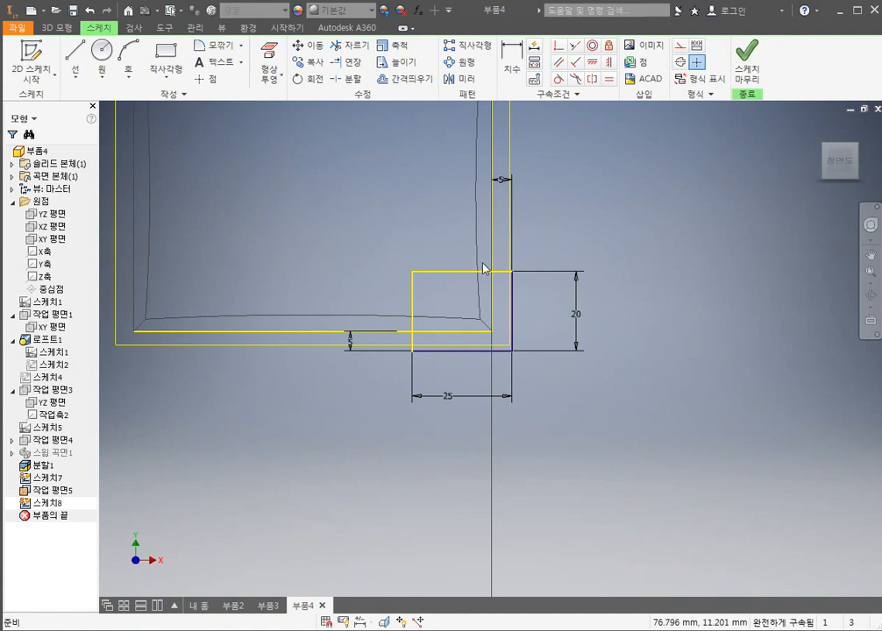
Step: Sketch a slightly smaller rectangle inside the 25 by 20 mm outline, starting at the corner where the two projected lines meet
{"action": "left_click", "coordinate": [181, 63]}
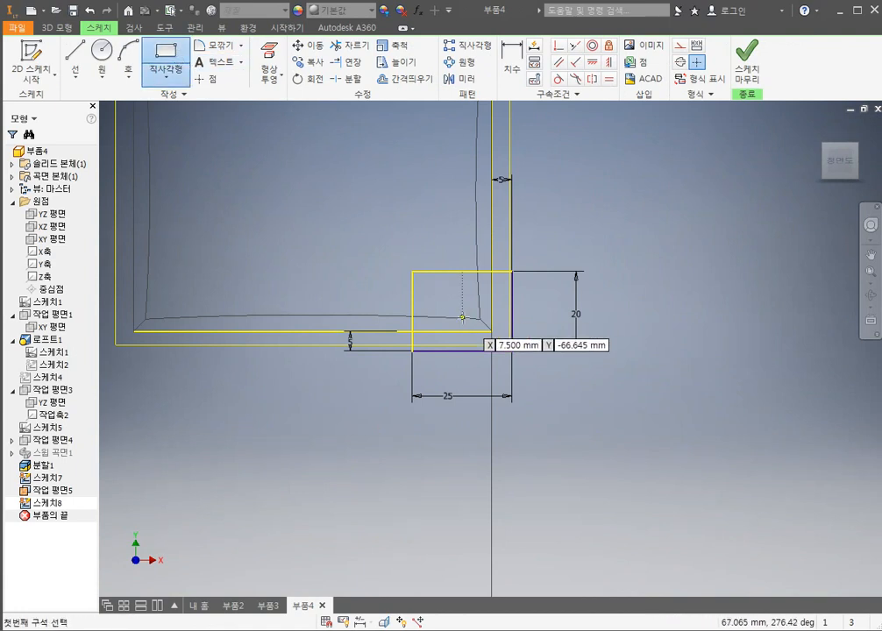
{"action": "left_click", "coordinate": [412, 272]}
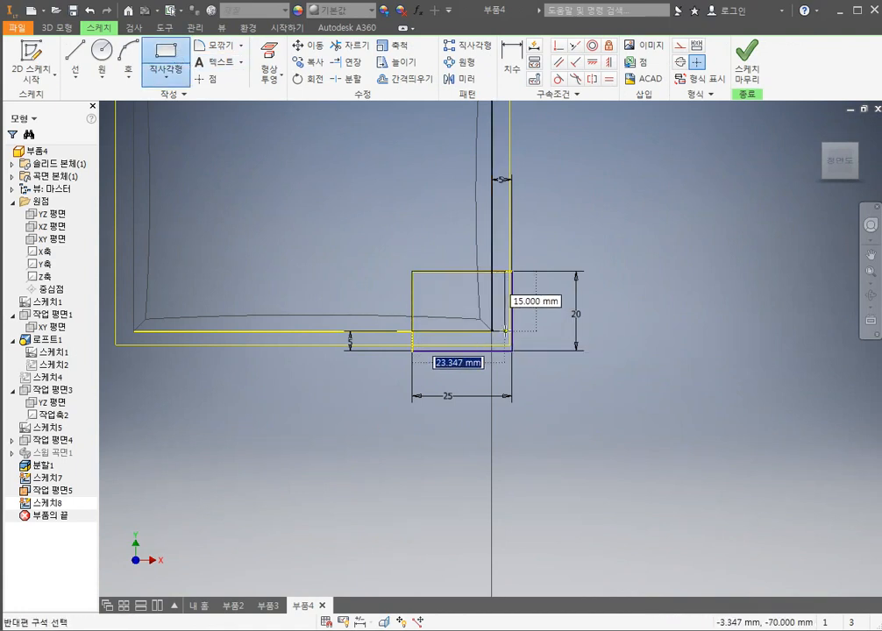
{"action": "left_click", "coordinate": [501, 337]}
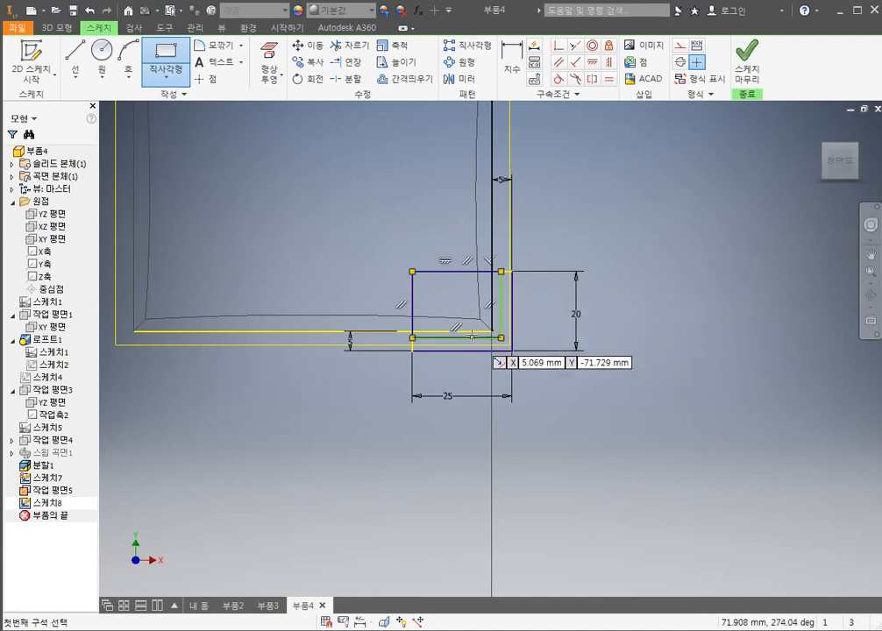
{"action": "scroll", "coordinate": [470, 333], "scroll_direction": "up", "scroll_amount": 3}
{"action": "scroll", "coordinate": [438, 352], "scroll_direction": "down", "scroll_amount": 1}
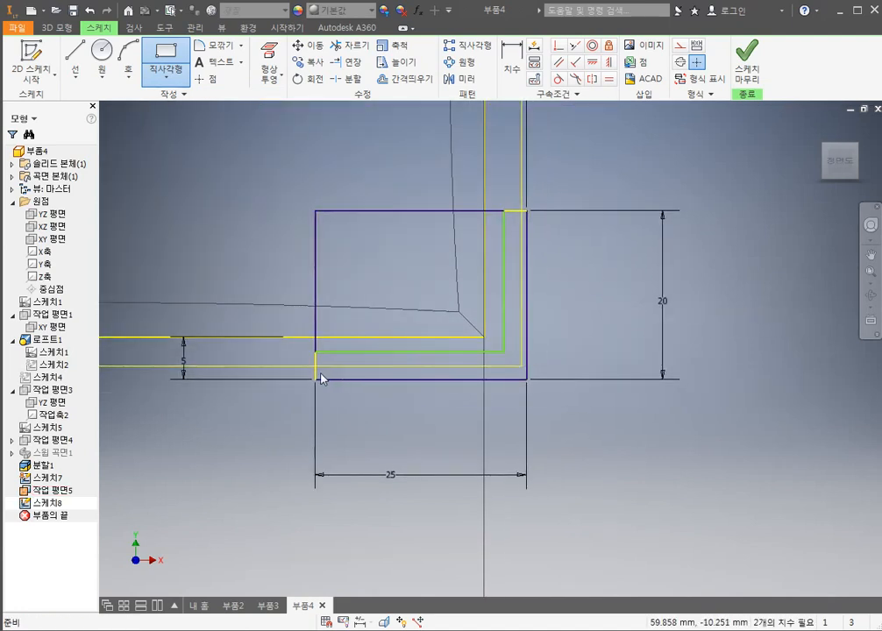
Step: Delete the two short projected lines left outside the smaller rectangle on the offset plane
{"action": "key", "text": "Escape"}
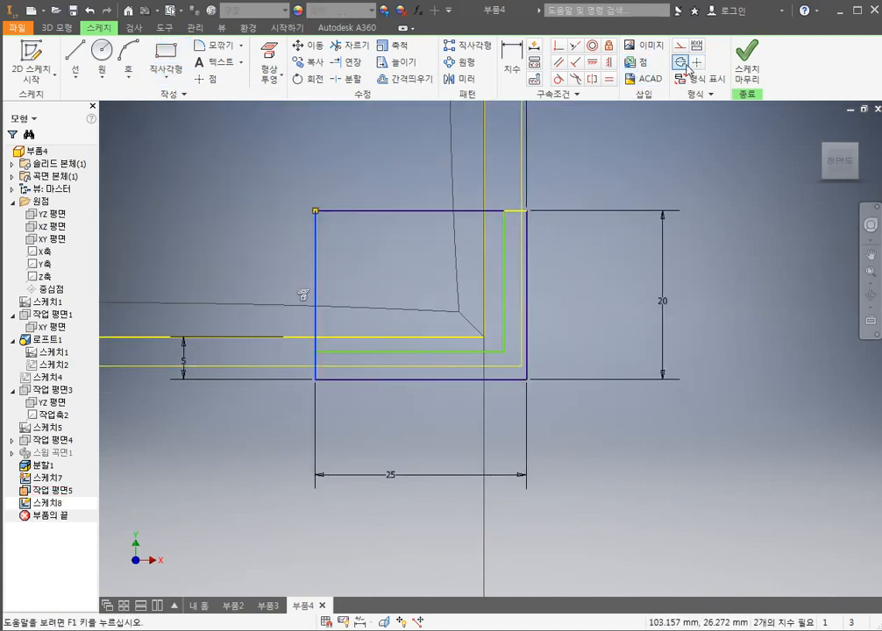
{"action": "left_click", "coordinate": [681, 63]}
{"action": "key", "text": "Escape"}
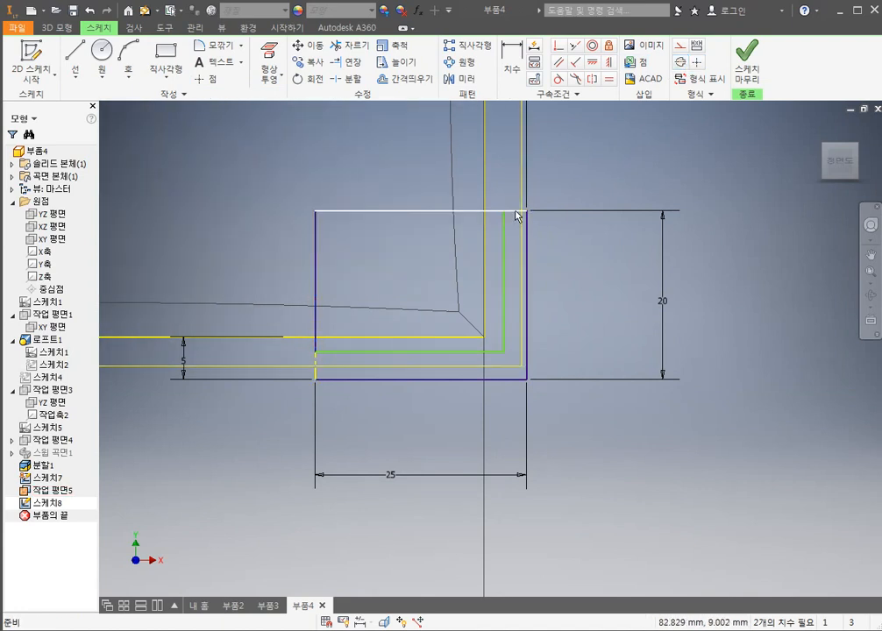
{"action": "left_click", "coordinate": [316, 374]}
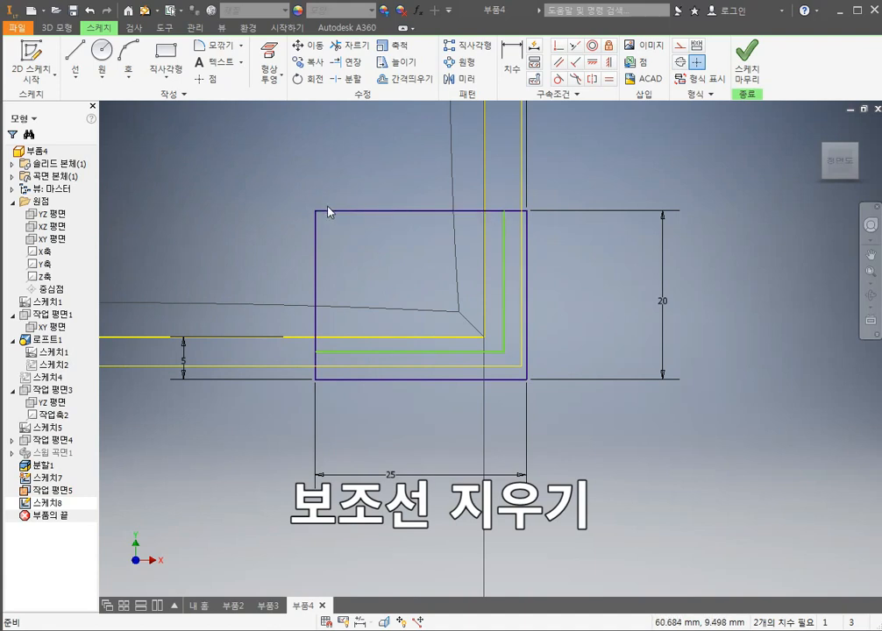
{"action": "left_click", "coordinate": [615, 50]}
{"action": "left_click", "coordinate": [361, 128]}
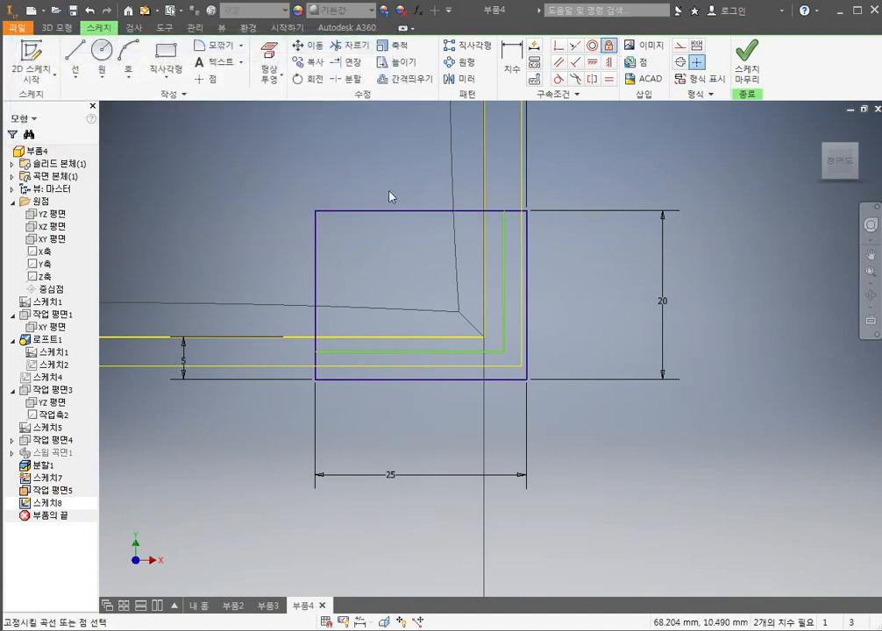
{"action": "middle_click_drag", "start_coordinate": [402, 263], "coordinate": [403, 231], "text": "shift"}
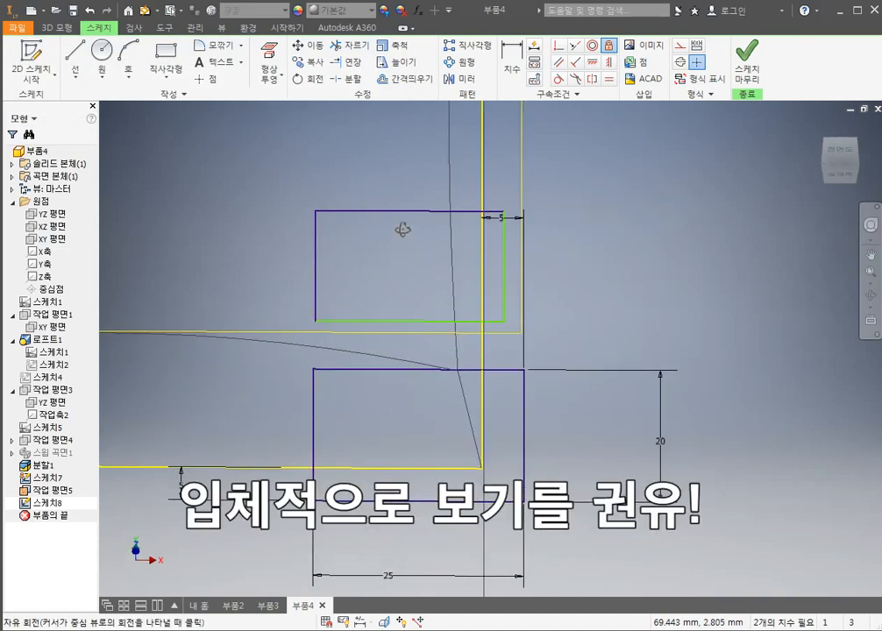
{"action": "mouse_move", "coordinate": [422, 285]}
{"action": "middle_mouse_down", "text": "shift"}
{"action": "mouse_move", "coordinate": [417, 248]}
{"action": "mouse_move", "coordinate": [456, 282]}
{"action": "mouse_move", "coordinate": [420, 270]}
{"action": "mouse_move", "coordinate": [433, 274]}
{"action": "middle_mouse_up", "text": "shift"}
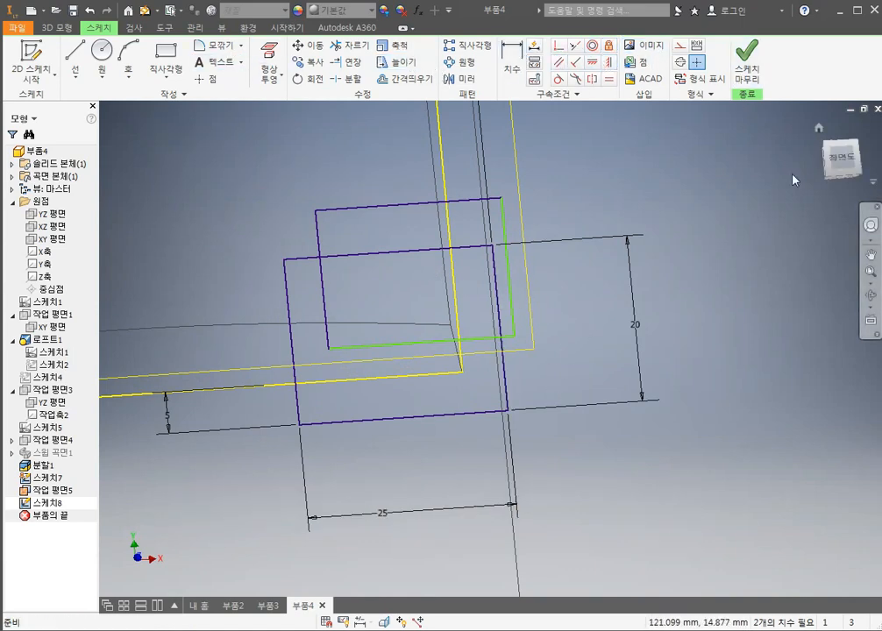
Step: Dimension the smaller rectangle 15 mm high and 20 mm wide
{"action": "left_click", "coordinate": [843, 159]}
{"action": "scroll", "coordinate": [539, 396], "scroll_direction": "up", "scroll_amount": 5}
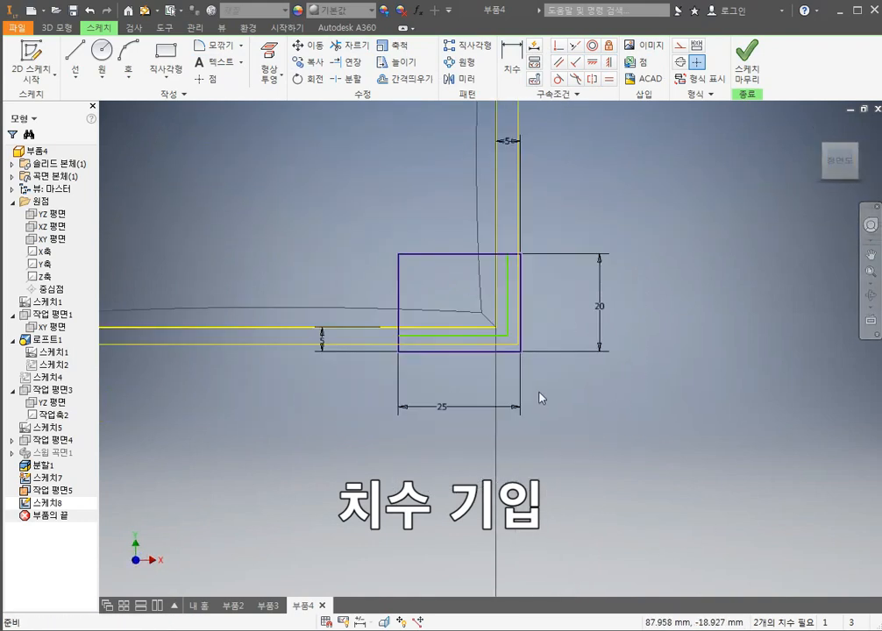
{"action": "left_click", "coordinate": [512, 63]}
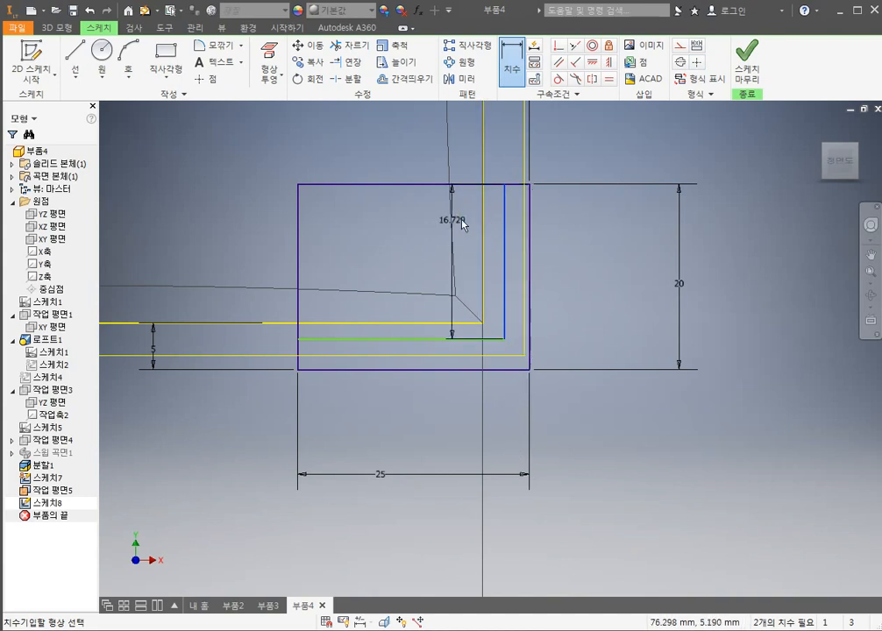
{"action": "left_click", "coordinate": [417, 279]}
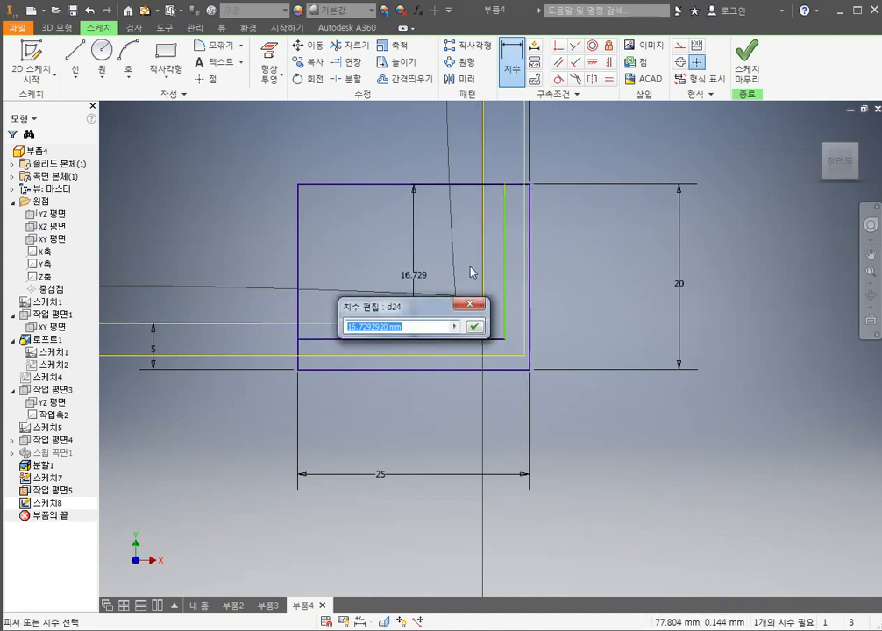
{"action": "type", "text": "15"}
{"action": "key", "text": "Return"}
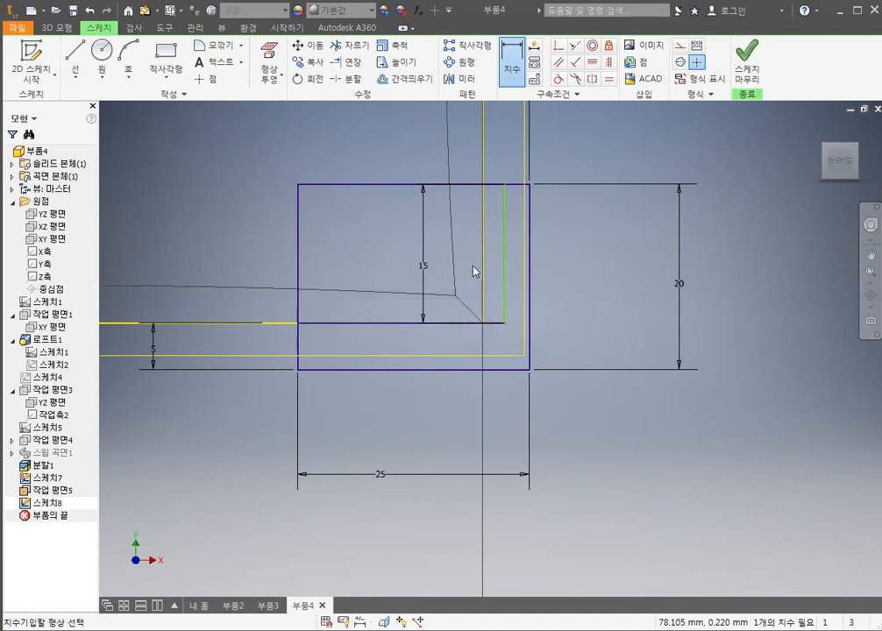
{"action": "left_click", "coordinate": [439, 323]}
{"action": "left_click", "coordinate": [431, 440]}
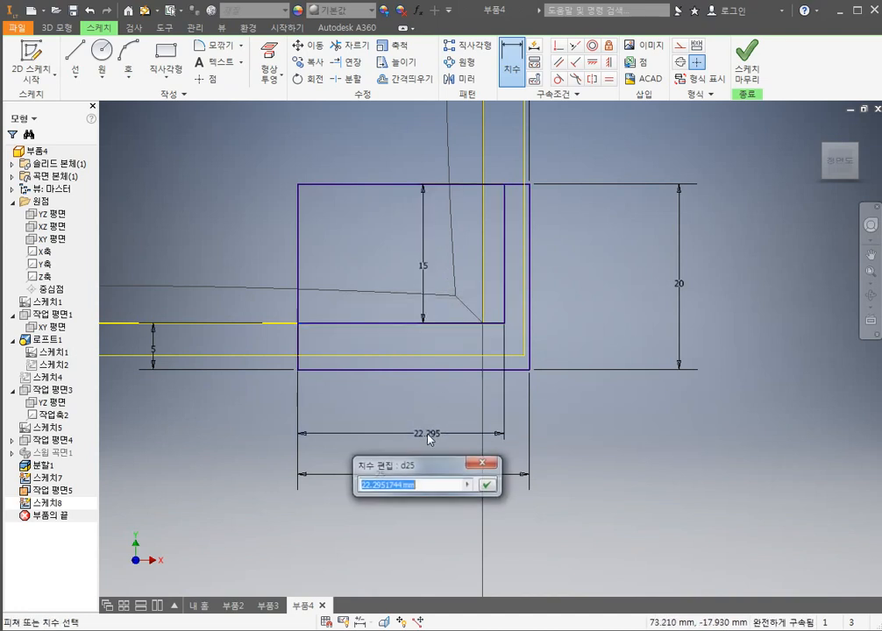
{"action": "type", "text": "20"}
{"action": "key", "text": "Return"}
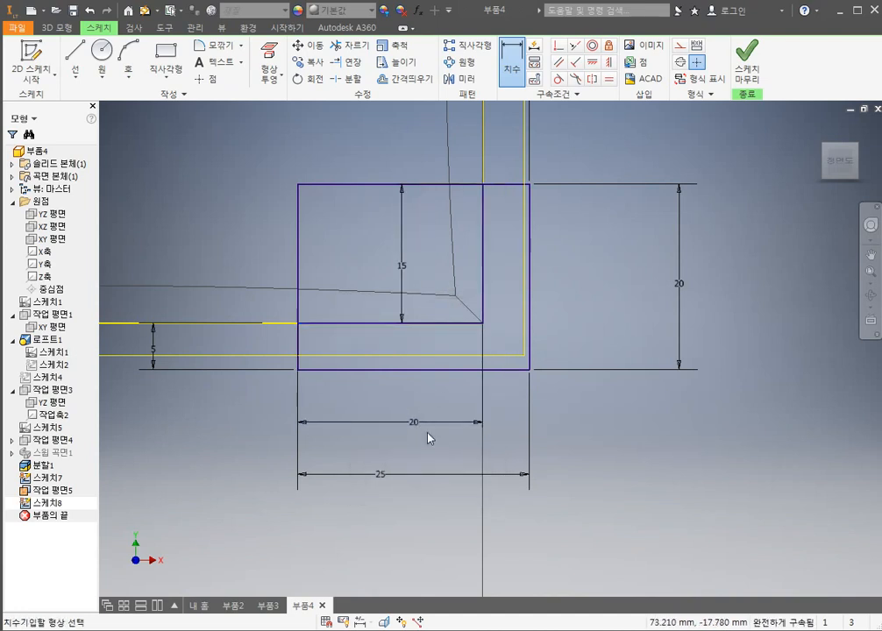
Step: Finish the sketch of the 20 by 15 mm rectangle on the offset plane
{"action": "mouse_move", "coordinate": [492, 288]}
{"action": "middle_mouse_down", "text": "shift"}
{"action": "mouse_move", "coordinate": [488, 239]}
{"action": "mouse_move", "coordinate": [465, 274]}
{"action": "mouse_move", "coordinate": [456, 219]}
{"action": "mouse_move", "coordinate": [403, 233]}
{"action": "mouse_move", "coordinate": [427, 205]}
{"action": "mouse_move", "coordinate": [408, 223]}
{"action": "mouse_move", "coordinate": [541, 238]}
{"action": "mouse_move", "coordinate": [597, 234]}
{"action": "mouse_move", "coordinate": [324, 206]}
{"action": "mouse_move", "coordinate": [360, 254]}
{"action": "mouse_move", "coordinate": [469, 280]}
{"action": "mouse_move", "coordinate": [406, 255]}
{"action": "mouse_move", "coordinate": [434, 237]}
{"action": "mouse_move", "coordinate": [415, 242]}
{"action": "middle_mouse_up", "text": "shift"}
{"action": "scroll", "coordinate": [408, 242], "scroll_direction": "down", "scroll_amount": 5}
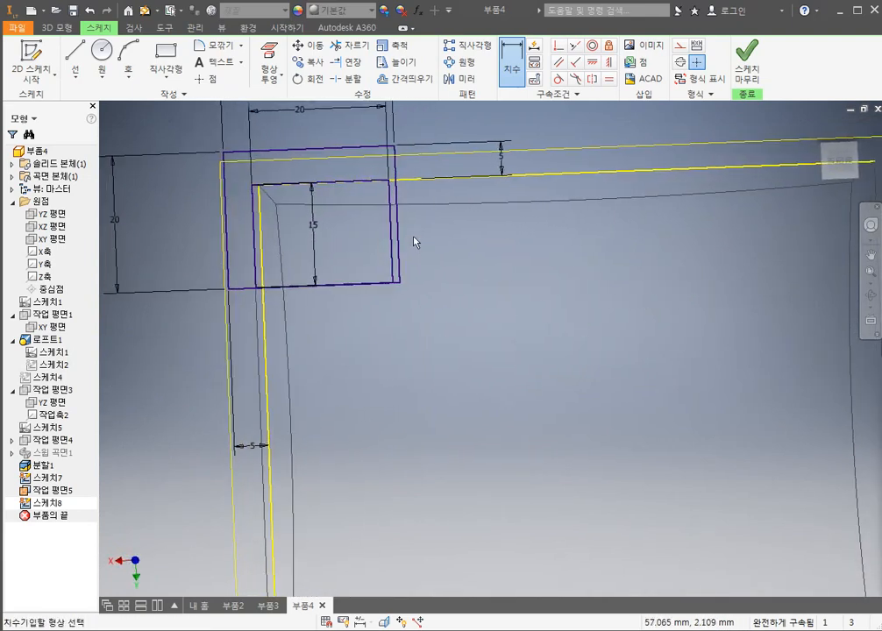
{"action": "left_click", "coordinate": [840, 161]}
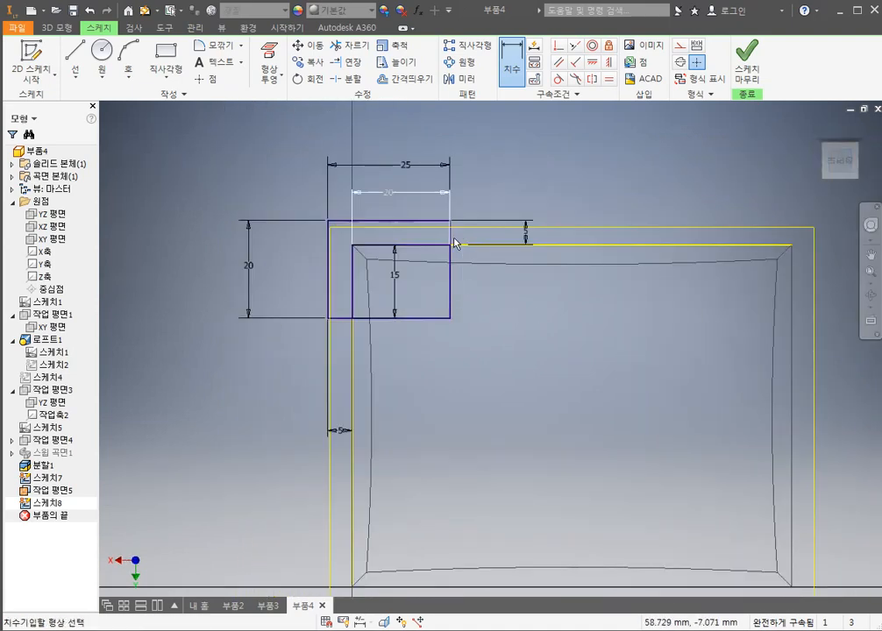
{"action": "mouse_move", "coordinate": [411, 330]}
{"action": "middle_mouse_down", "text": "shift"}
{"action": "mouse_move", "coordinate": [462, 301]}
{"action": "mouse_move", "coordinate": [463, 337]}
{"action": "mouse_move", "coordinate": [513, 313]}
{"action": "mouse_move", "coordinate": [610, 331]}
{"action": "mouse_move", "coordinate": [590, 322]}
{"action": "mouse_move", "coordinate": [484, 346]}
{"action": "mouse_move", "coordinate": [498, 374]}
{"action": "mouse_move", "coordinate": [513, 359]}
{"action": "middle_mouse_up", "text": "shift"}
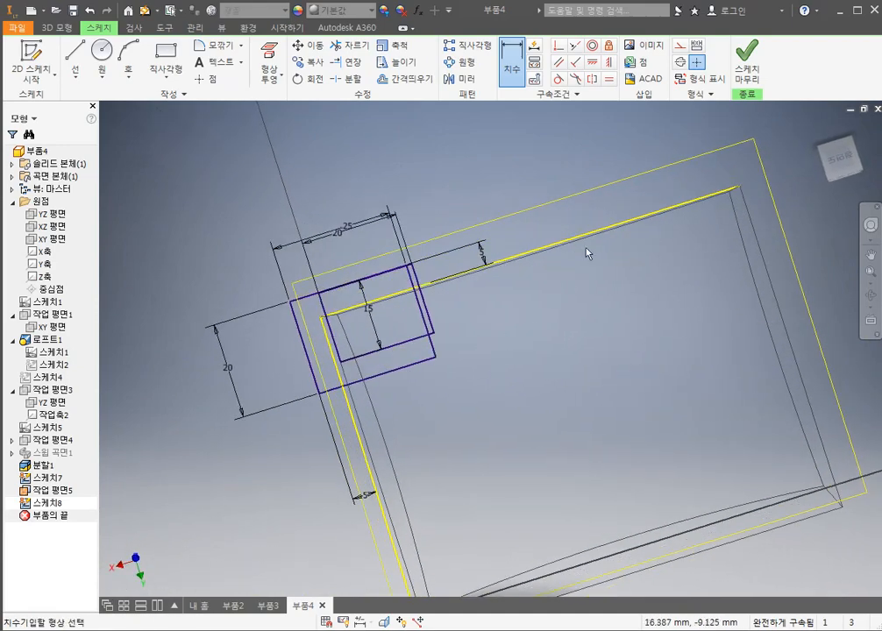
{"action": "left_click", "coordinate": [746, 63]}
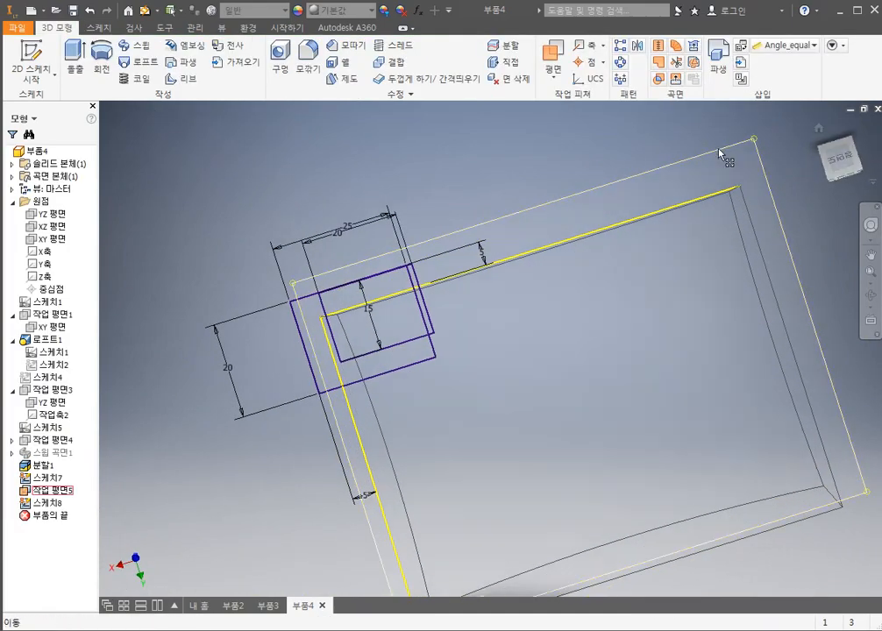
Step: Loft a new solid between the 20 by 15 mm rectangle on the offset plane and the 25 by 20 mm rectangle below
{"action": "middle_click_drag", "start_coordinate": [663, 446], "coordinate": [669, 410], "text": "shift"}
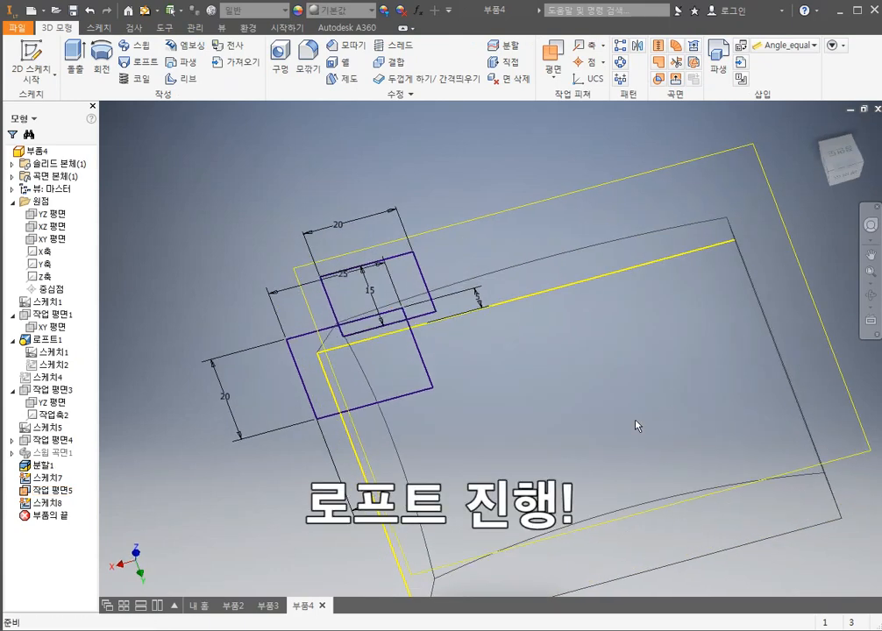
{"action": "scroll", "coordinate": [635, 422], "scroll_direction": "up", "scroll_amount": 3}
{"action": "middle_click_drag", "start_coordinate": [533, 364], "coordinate": [516, 333]}
{"action": "left_click", "coordinate": [140, 62]}
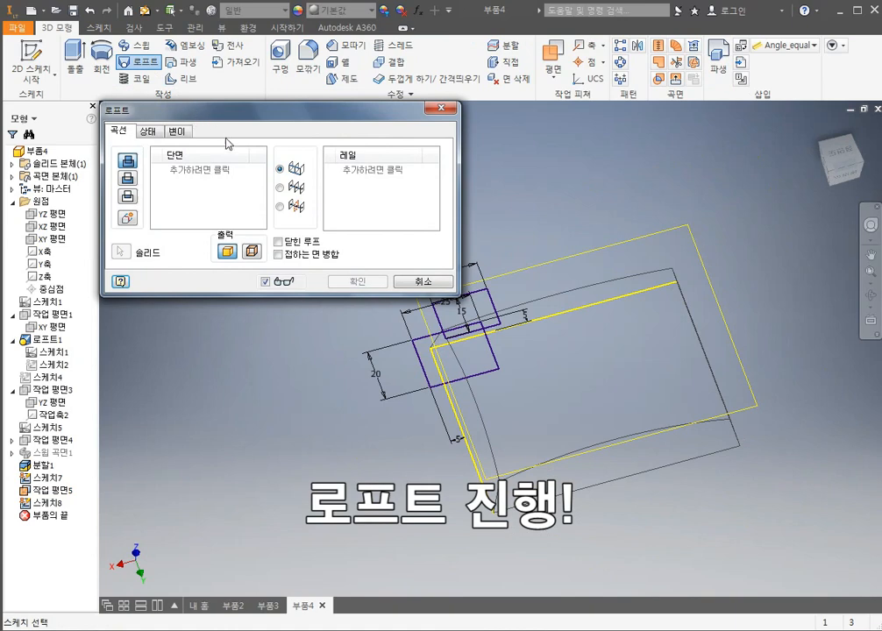
{"action": "left_click_drag", "start_coordinate": [296, 118], "coordinate": [432, 88]}
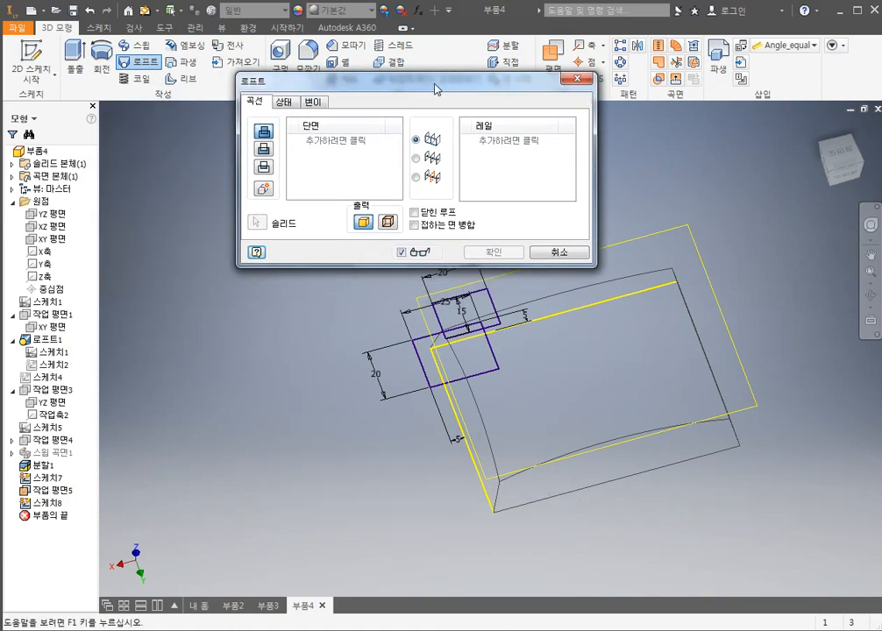
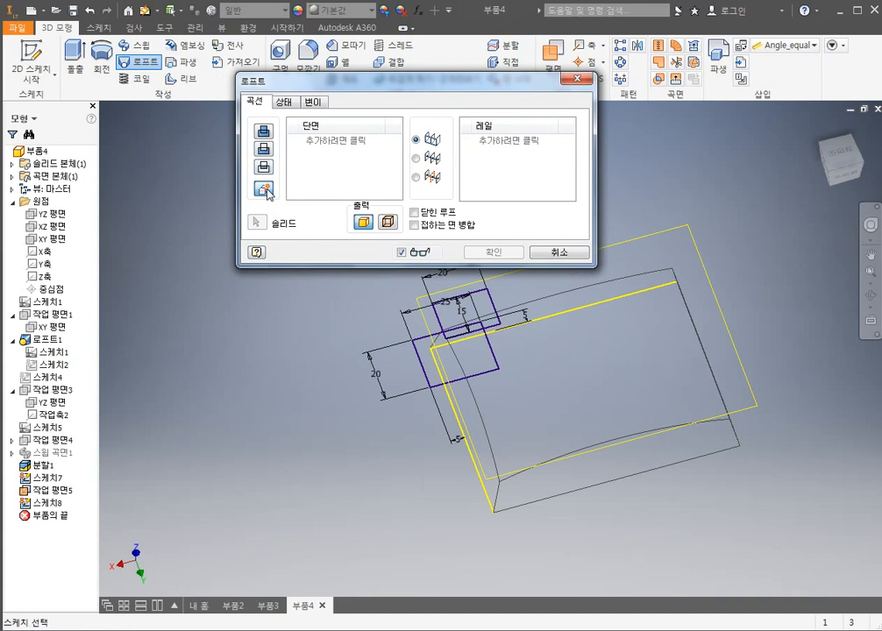
{"action": "left_click", "coordinate": [480, 331]}
{"action": "left_click", "coordinate": [488, 384]}
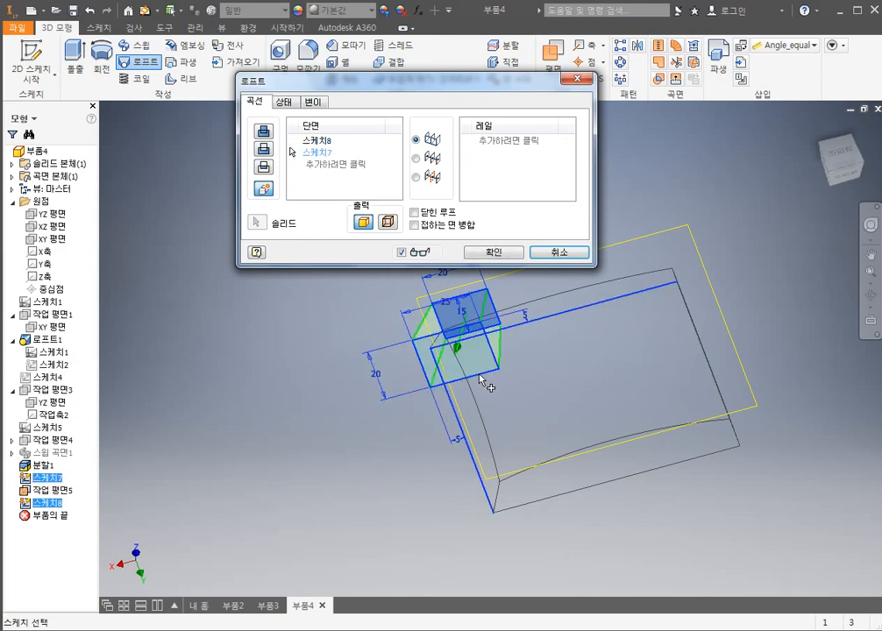
{"action": "mouse_move", "coordinate": [488, 384]}
{"action": "middle_mouse_down", "text": "shift"}
{"action": "mouse_move", "coordinate": [558, 418]}
{"action": "mouse_move", "coordinate": [643, 435]}
{"action": "mouse_move", "coordinate": [490, 390]}
{"action": "middle_mouse_up", "text": "shift"}
{"action": "left_click", "coordinate": [509, 253]}
{"action": "middle_click_drag", "start_coordinate": [517, 319], "coordinate": [517, 360], "text": "shift"}
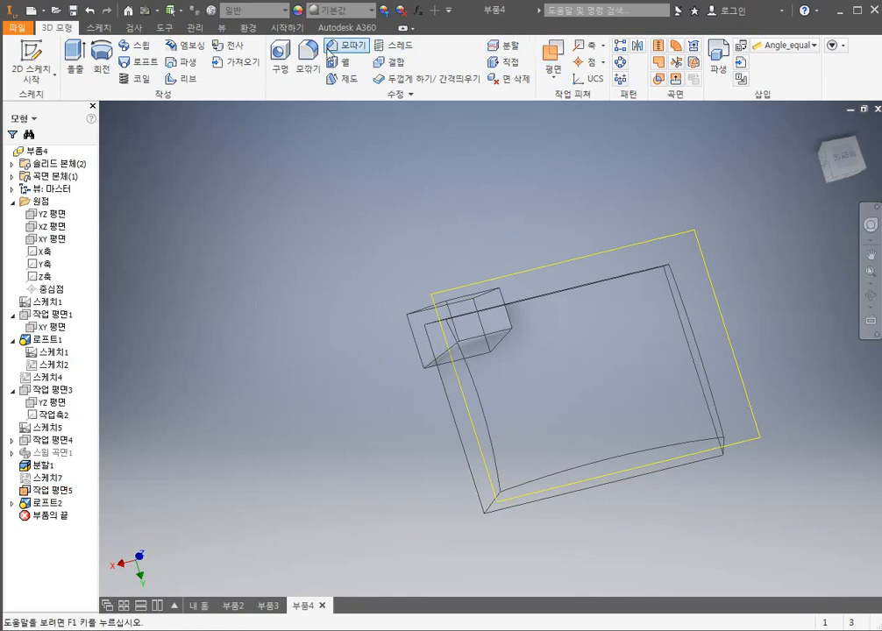
Step: Change the visual style from wireframe to Shaded with Edges
{"action": "left_click", "coordinate": [222, 28]}
{"action": "left_click", "coordinate": [158, 77]}
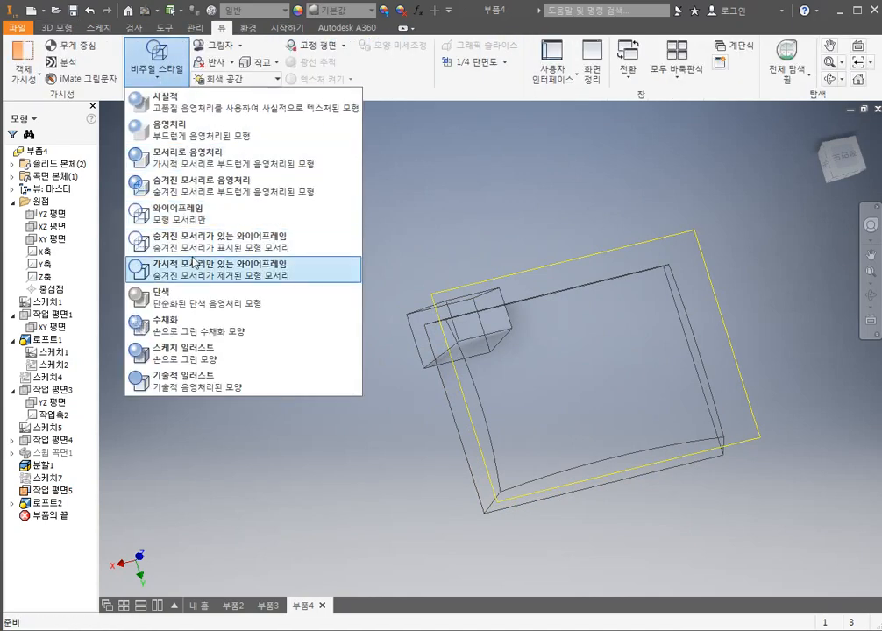
{"action": "left_click", "coordinate": [198, 186]}
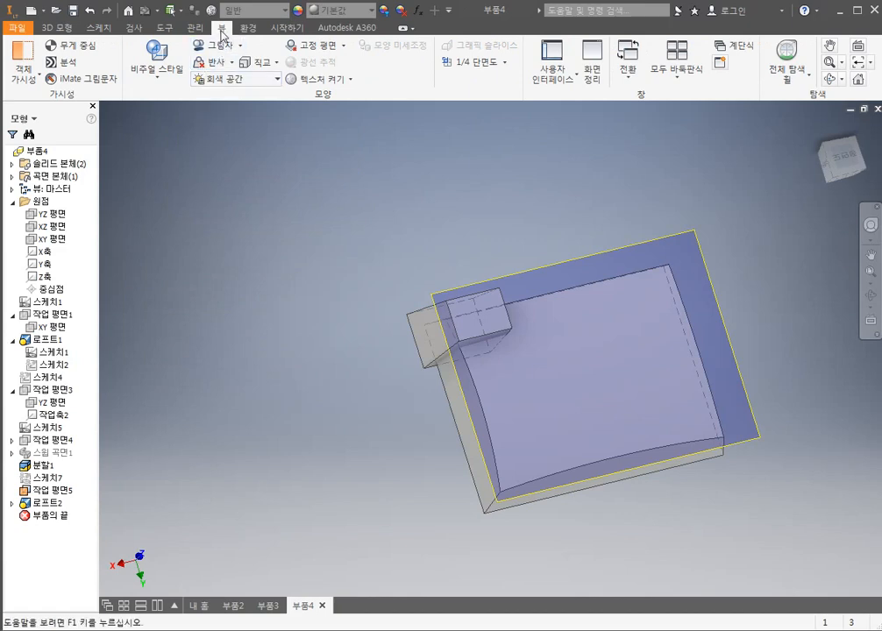
{"action": "left_click", "coordinate": [162, 75]}
{"action": "left_click", "coordinate": [198, 156]}
Step: Fillet the outer slanted corner edge of the lofted corner block with a 15 mm radius
{"action": "middle_click_drag", "start_coordinate": [427, 304], "coordinate": [504, 398], "text": "shift"}
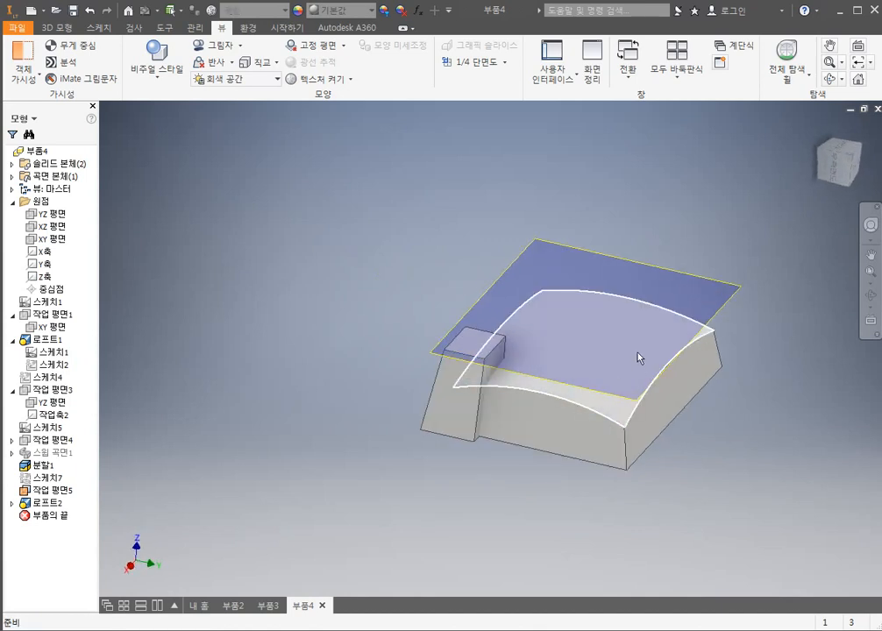
{"action": "middle_click_drag", "start_coordinate": [587, 383], "coordinate": [446, 337]}
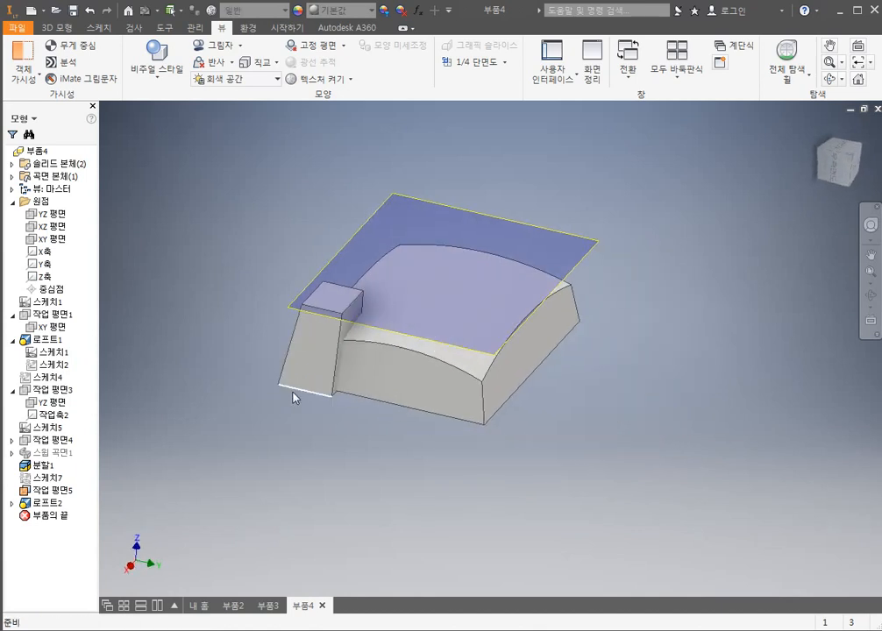
{"action": "scroll", "coordinate": [408, 353], "scroll_direction": "up", "scroll_amount": 3}
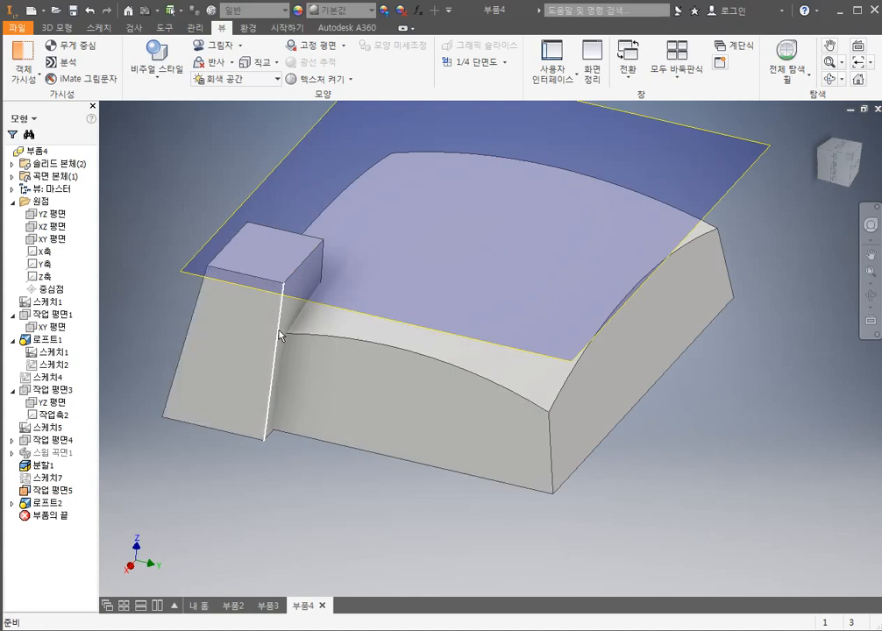
{"action": "middle_click_drag", "start_coordinate": [282, 338], "coordinate": [375, 395], "text": "shift"}
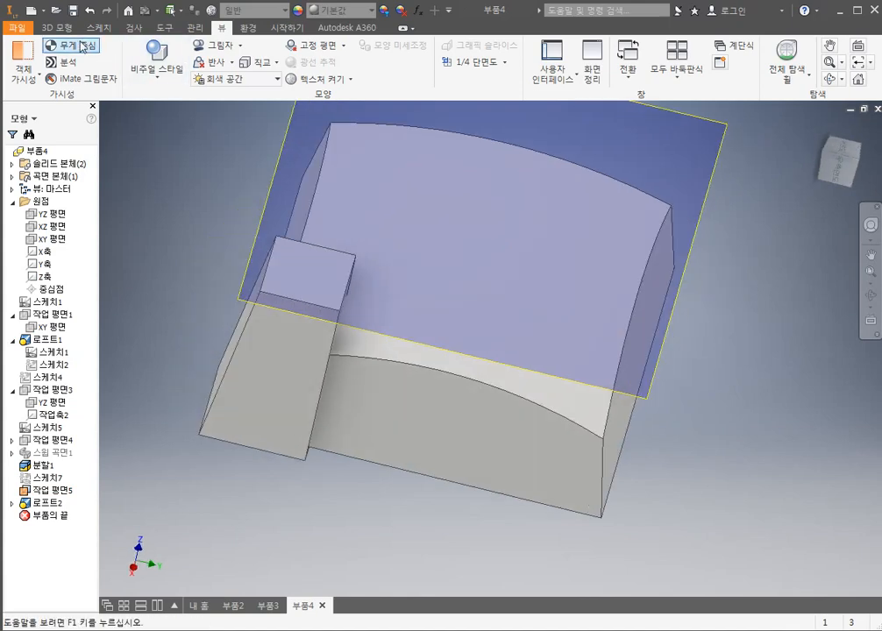
{"action": "left_click", "coordinate": [57, 28]}
{"action": "left_click", "coordinate": [307, 50]}
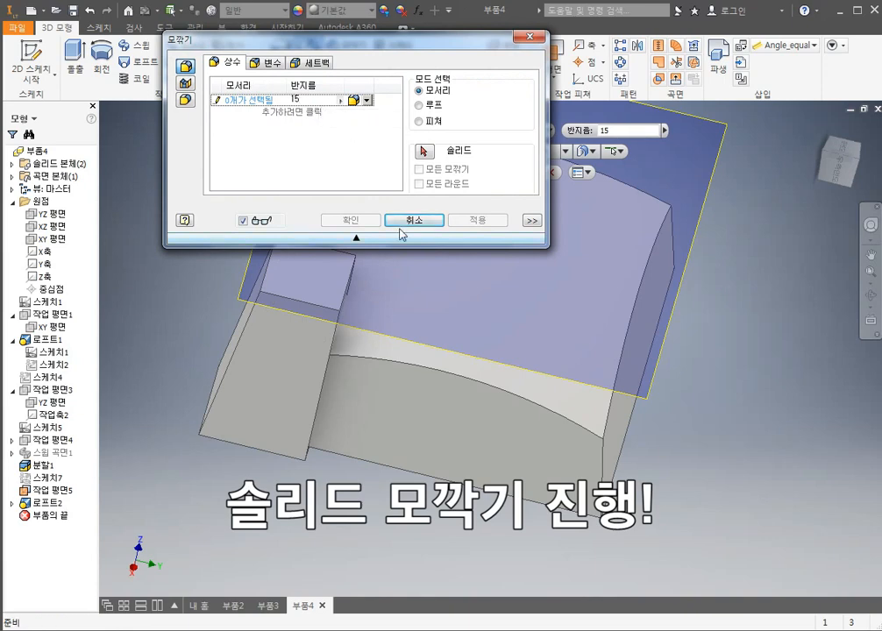
{"action": "left_click", "coordinate": [239, 344]}
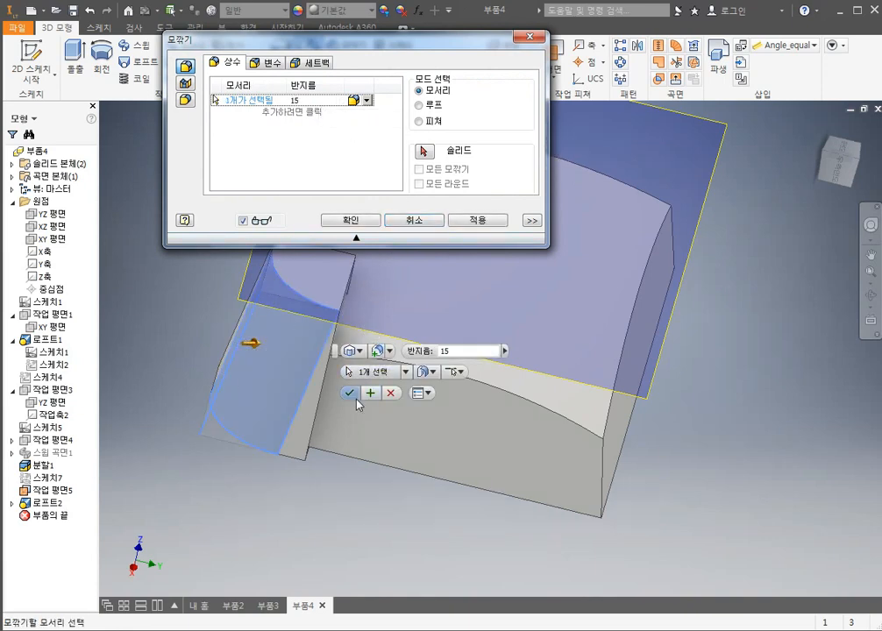
{"action": "left_click", "coordinate": [347, 392]}
Step: Edit the corner block's 15 mm fillet and remove its edge from the constant-radius set
{"action": "middle_click_drag", "start_coordinate": [392, 372], "coordinate": [368, 408], "text": "shift"}
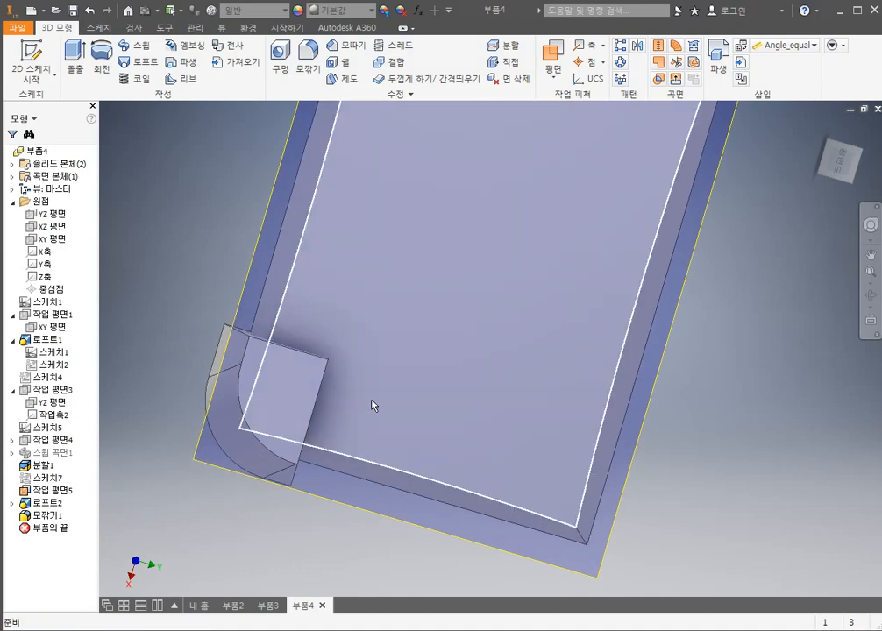
{"action": "middle_click_drag", "start_coordinate": [380, 395], "coordinate": [356, 362], "text": "shift"}
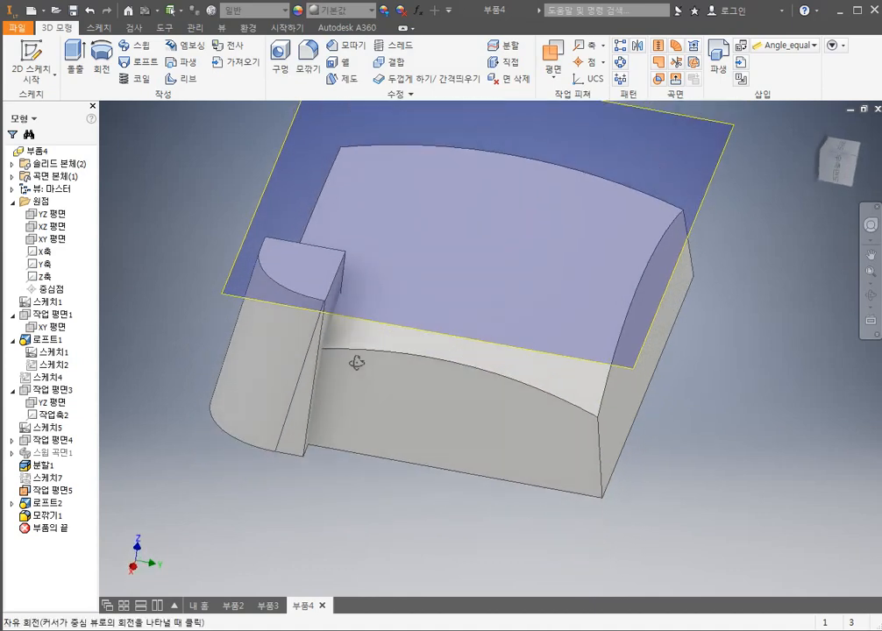
{"action": "right_click", "coordinate": [59, 519]}
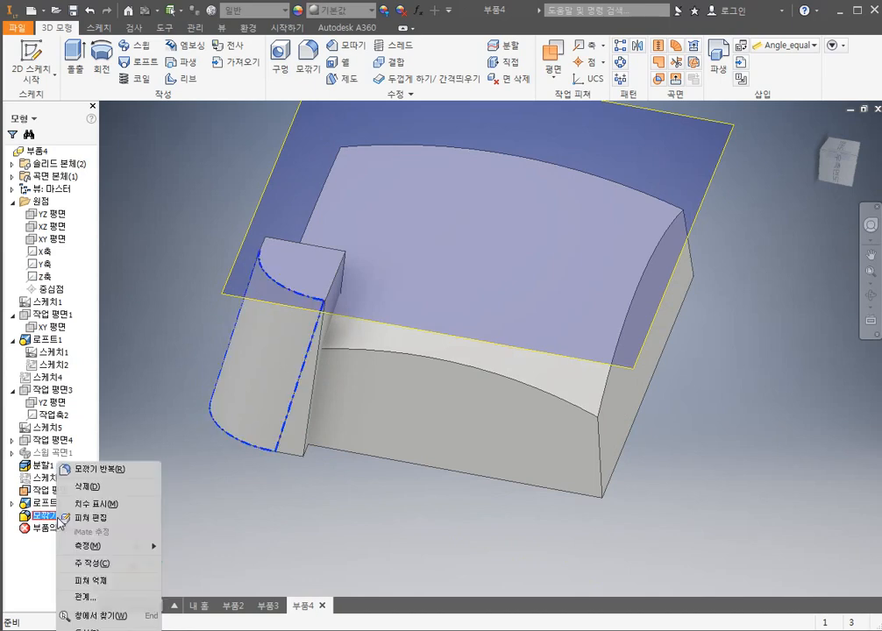
{"action": "left_click", "coordinate": [114, 521]}
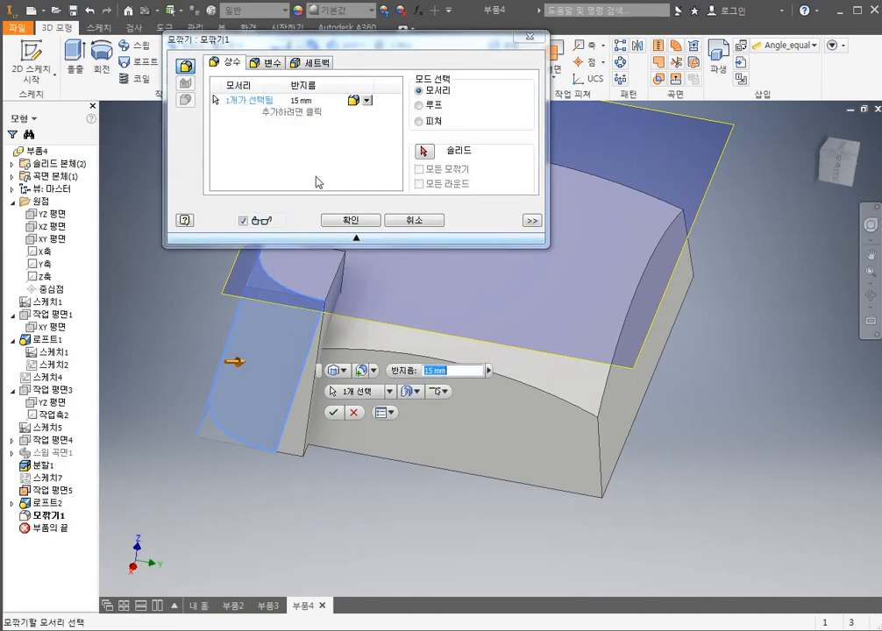
{"action": "left_click", "coordinate": [262, 64]}
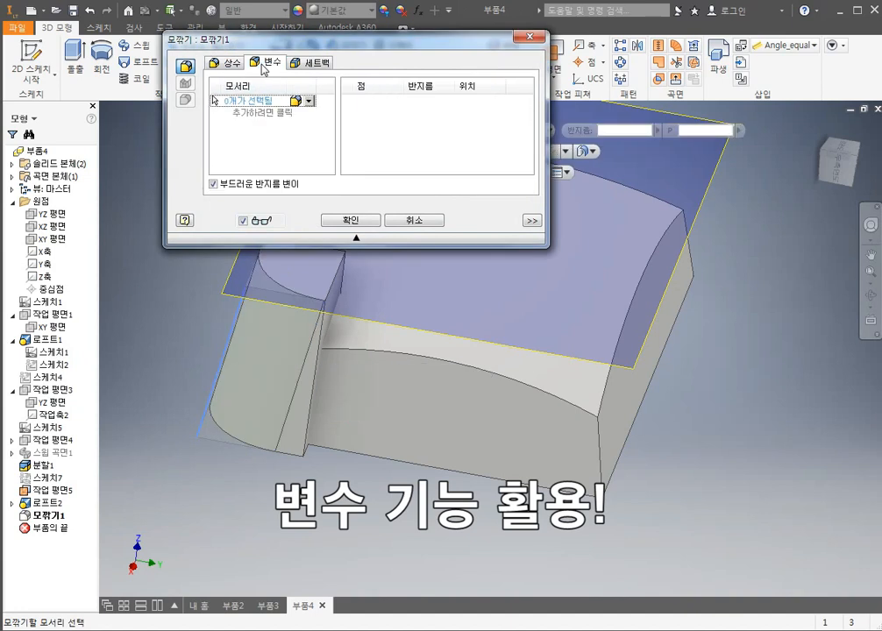
{"action": "middle_click_drag", "start_coordinate": [373, 386], "coordinate": [311, 427], "text": "shift"}
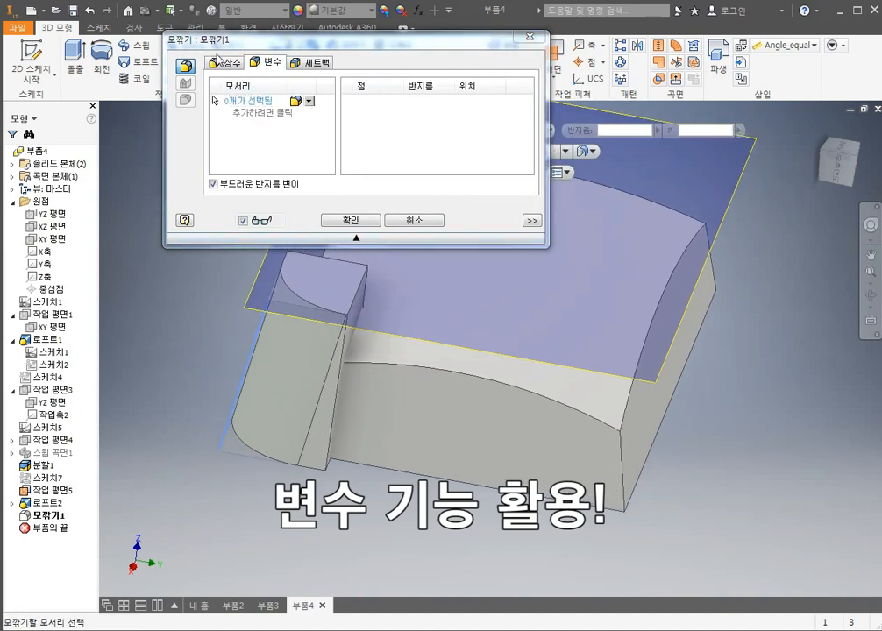
{"action": "left_click", "coordinate": [218, 61]}
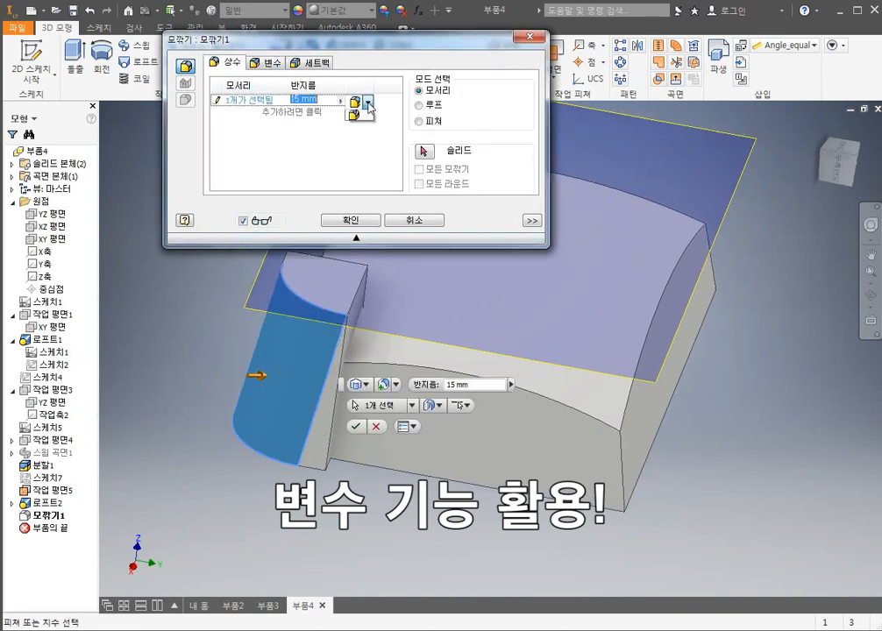
{"action": "left_click", "coordinate": [360, 115]}
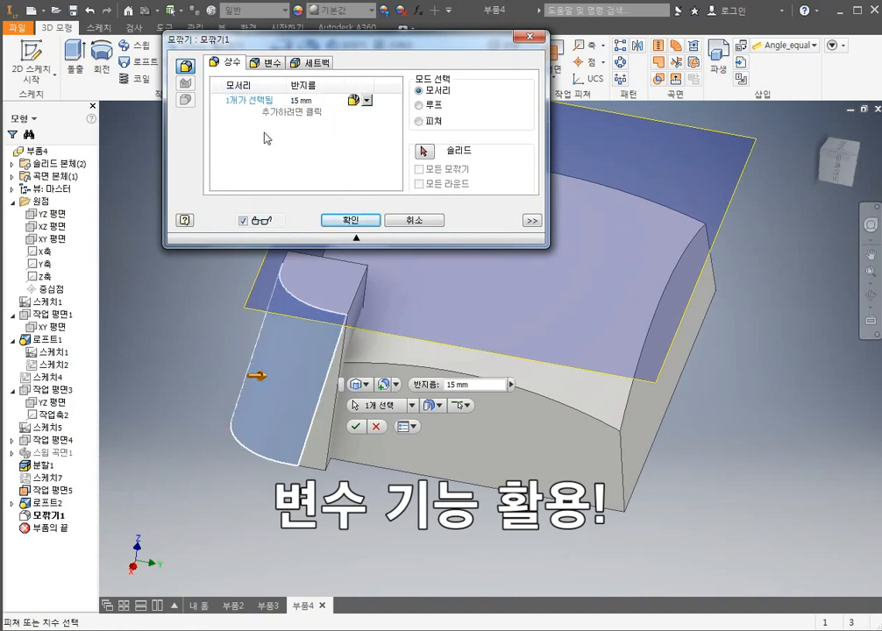
{"action": "left_click", "coordinate": [242, 102]}
{"action": "key", "text": "Delete"}
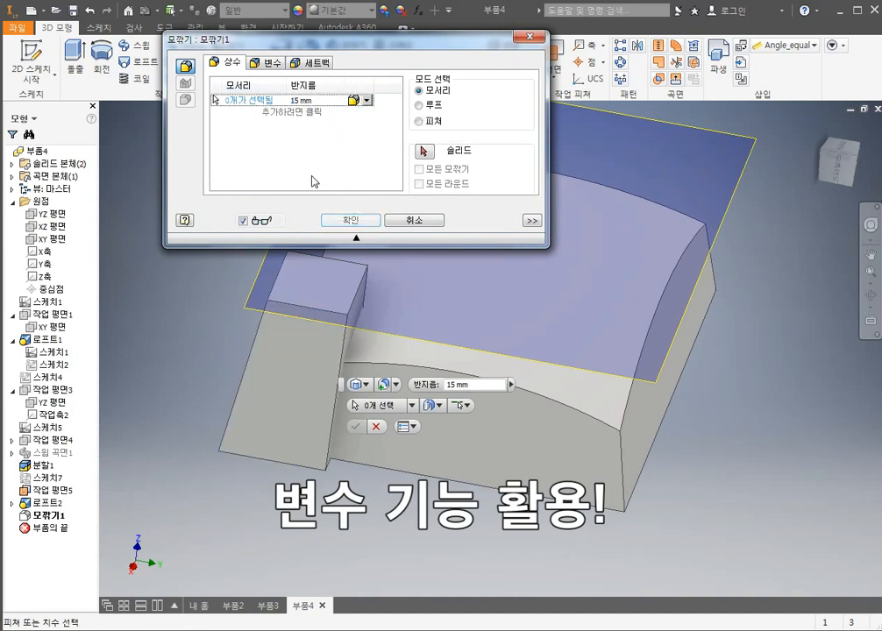
Step: Try to reassign the corner block's outer slanted edge to a variable-radius set within the existing fillet
{"action": "left_click", "coordinate": [267, 62]}
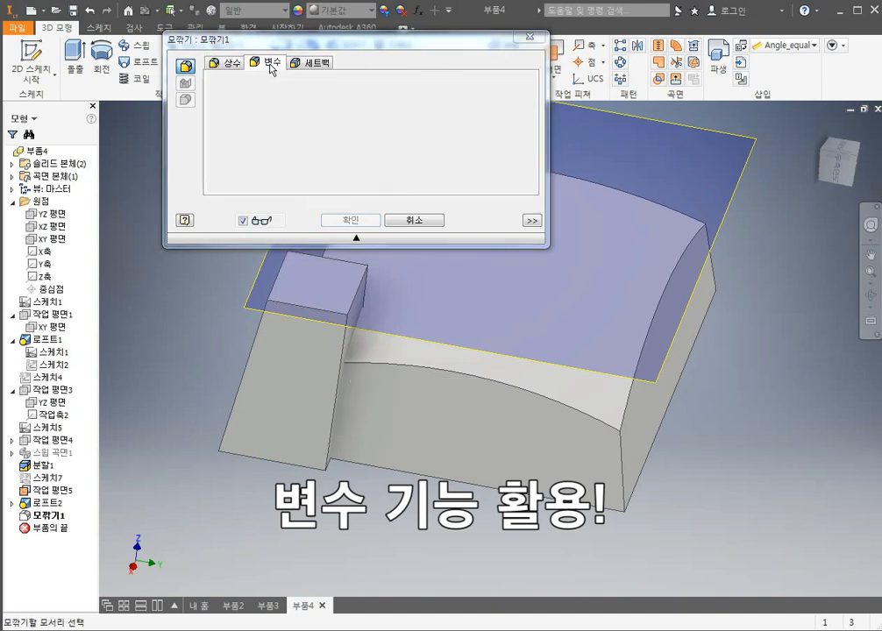
{"action": "left_click", "coordinate": [256, 349]}
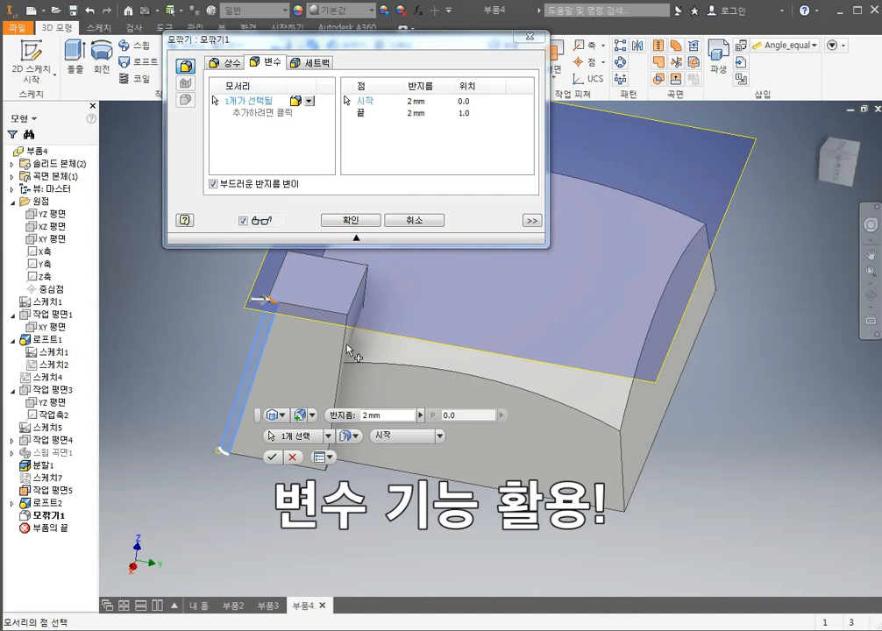
{"action": "left_click", "coordinate": [361, 106]}
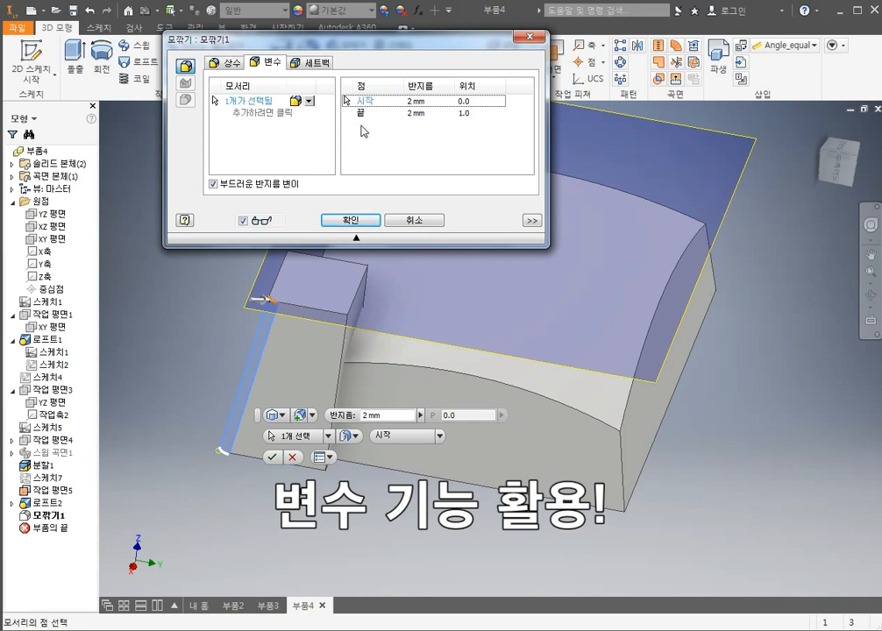
{"action": "left_click", "coordinate": [350, 220]}
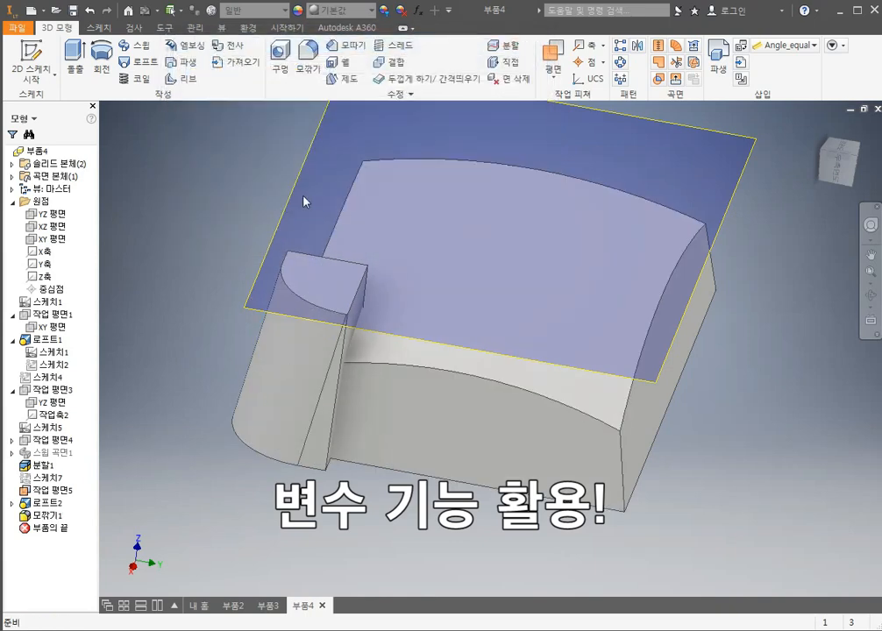
{"action": "right_click", "coordinate": [44, 516]}
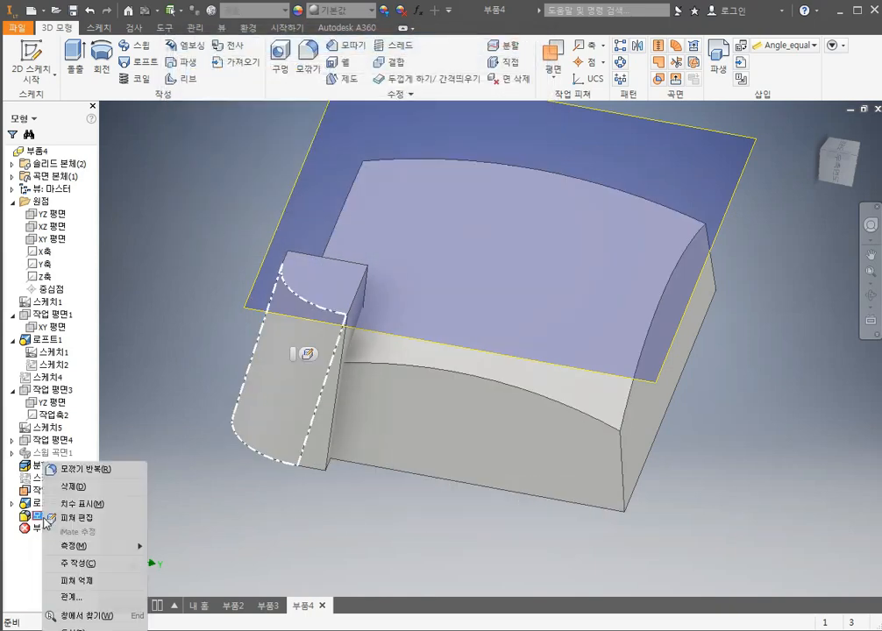
{"action": "left_click", "coordinate": [88, 519]}
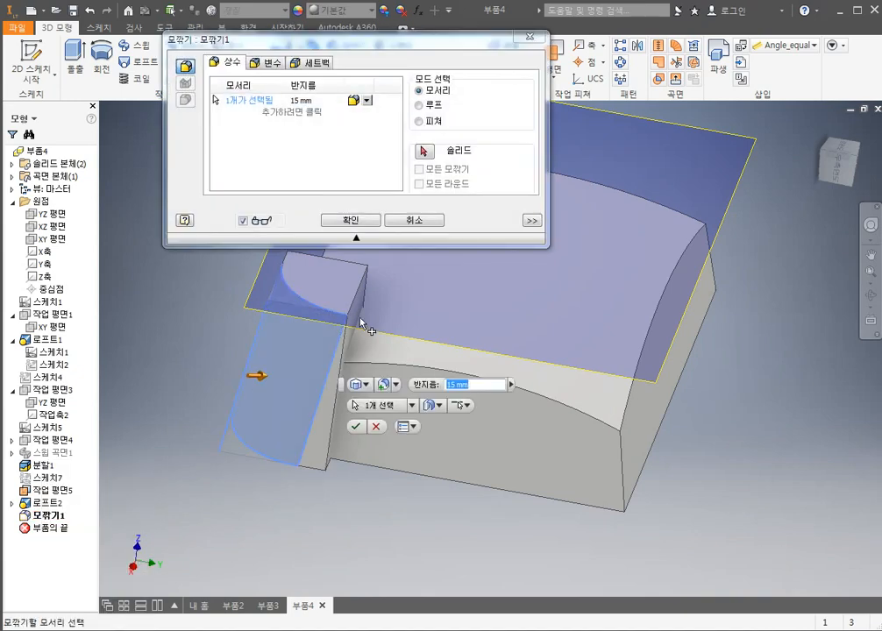
{"action": "middle_click_drag", "start_coordinate": [490, 317], "coordinate": [507, 331]}
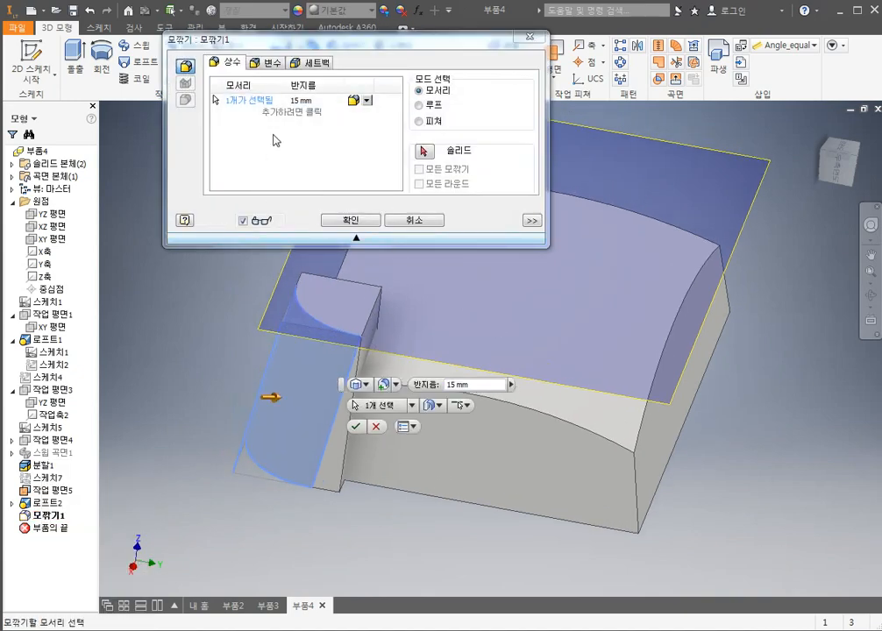
{"action": "left_click", "coordinate": [300, 100]}
{"action": "left_click", "coordinate": [255, 102]}
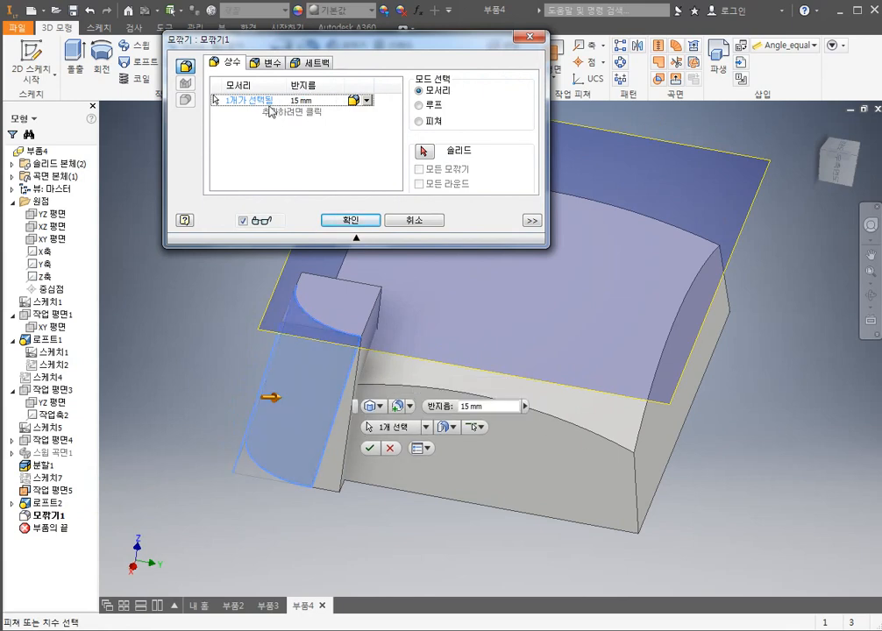
{"action": "left_click", "coordinate": [407, 220]}
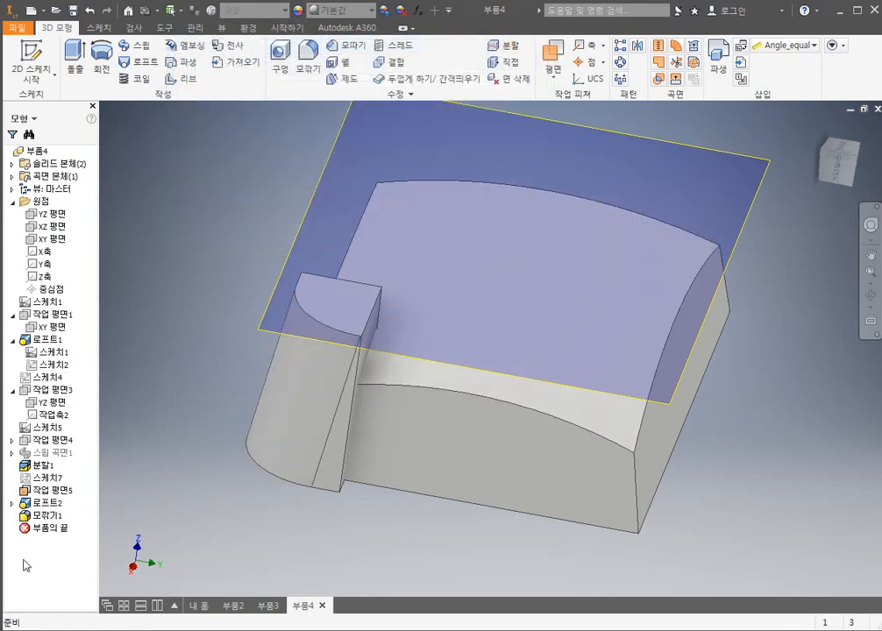
Step: Replace the corner block's constant fillet with a variable-radius fillet on the outer slanted edge, 10 mm at the start and 15 mm at the end
{"action": "right_click", "coordinate": [51, 525]}
{"action": "left_click", "coordinate": [66, 507]}
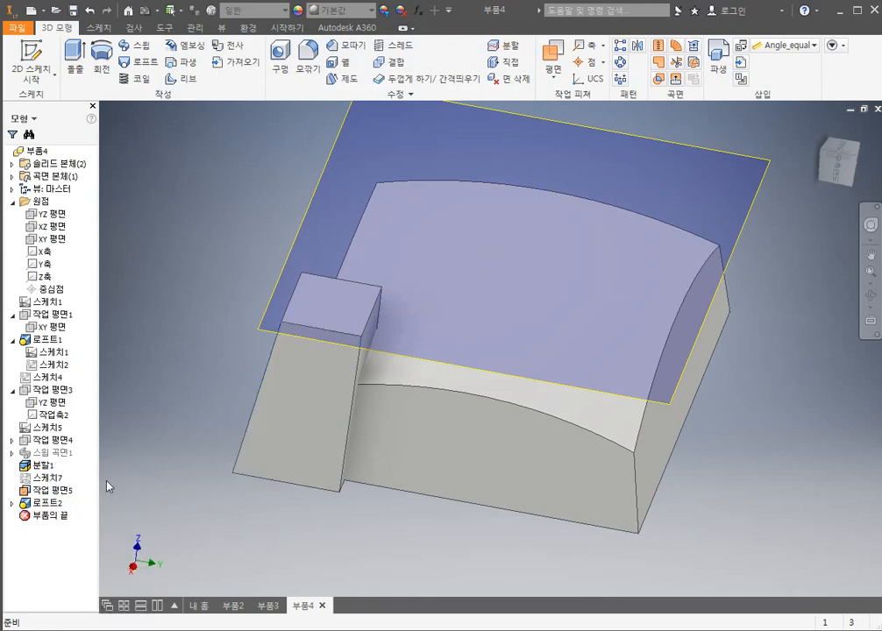
{"action": "left_click", "coordinate": [307, 56]}
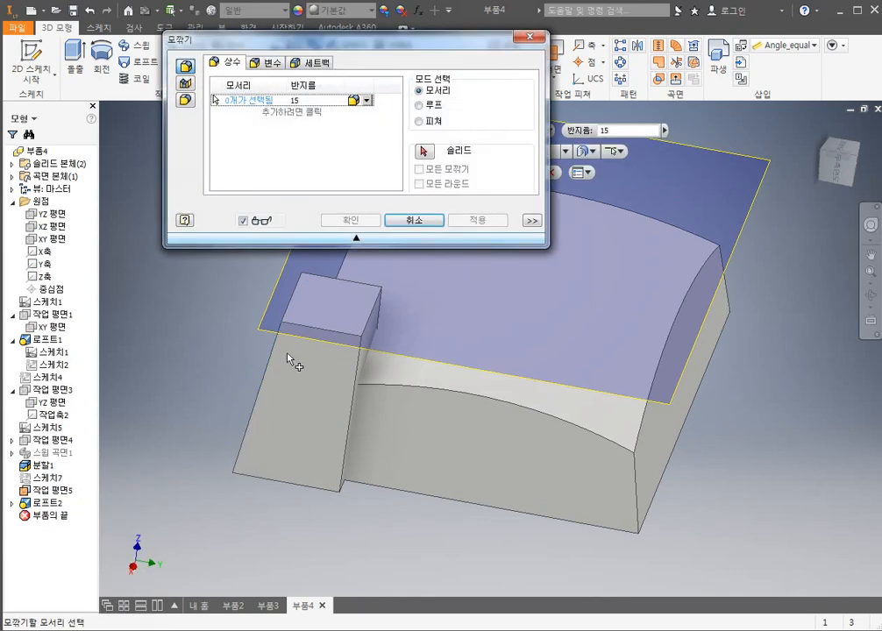
{"action": "left_click", "coordinate": [276, 63]}
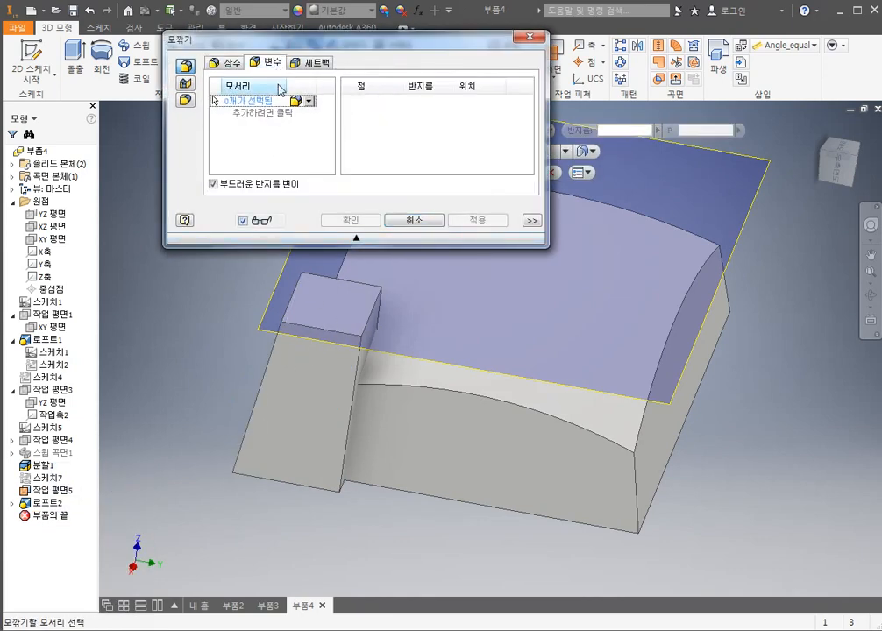
{"action": "left_click", "coordinate": [265, 372]}
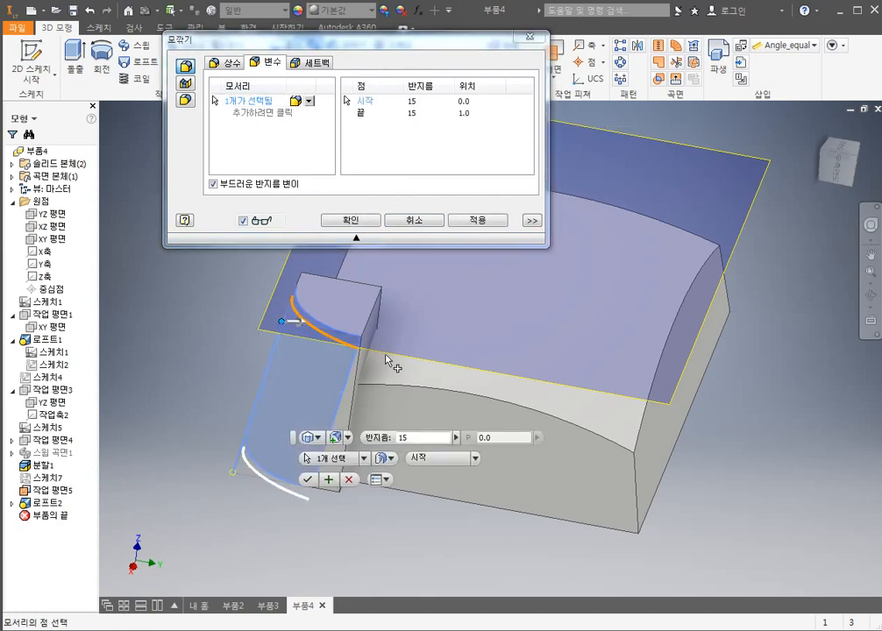
{"action": "left_click", "coordinate": [409, 102]}
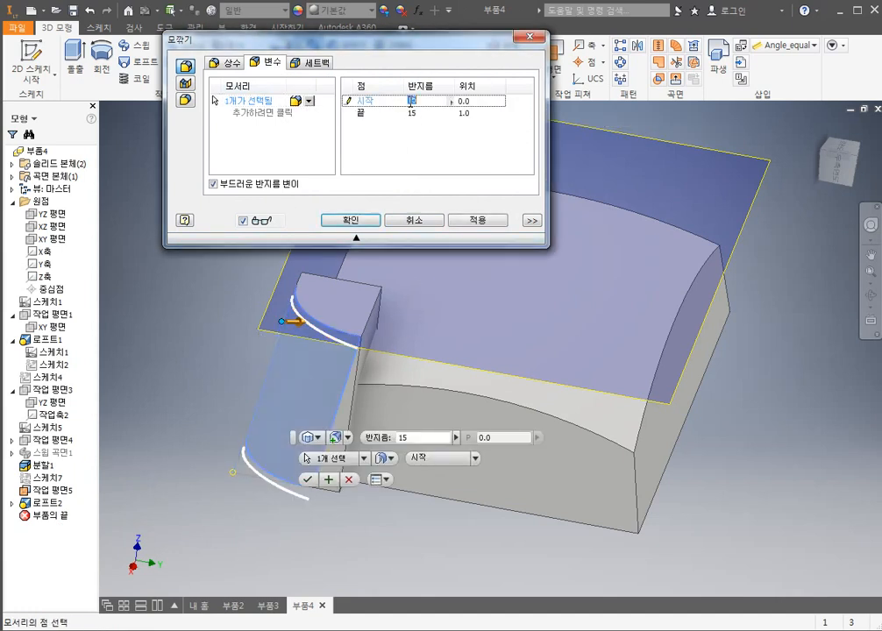
{"action": "left_click", "coordinate": [414, 113]}
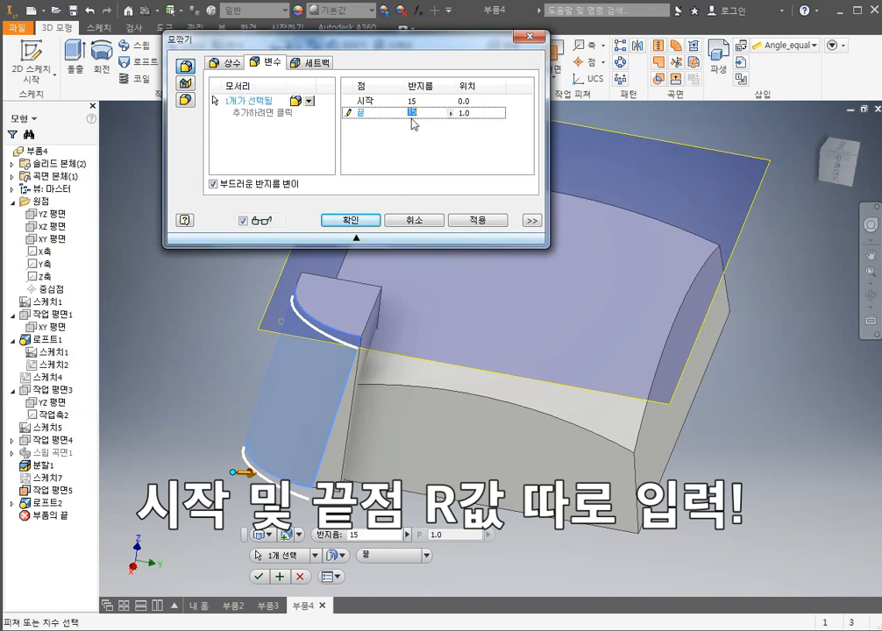
{"action": "left_click", "coordinate": [367, 102]}
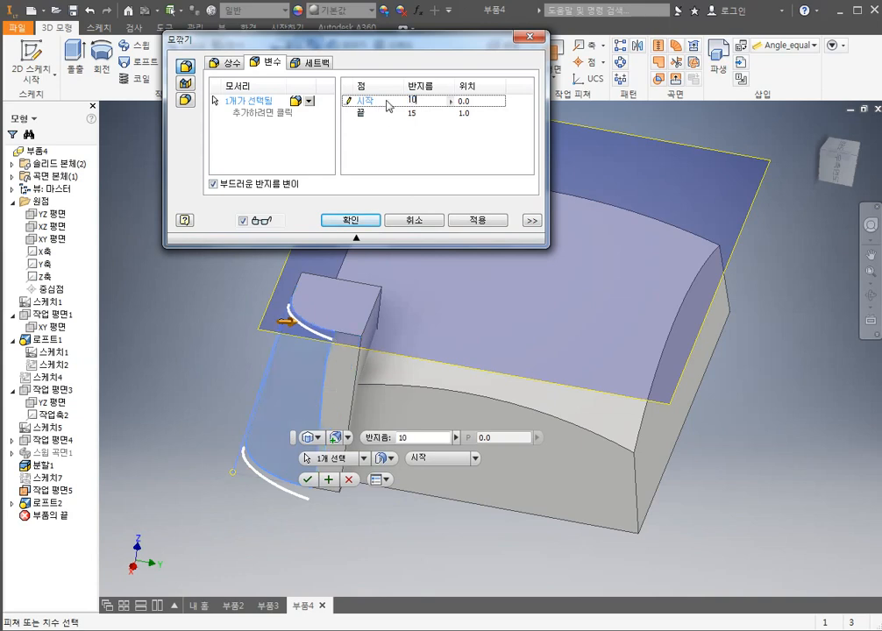
{"action": "left_click", "coordinate": [469, 220]}
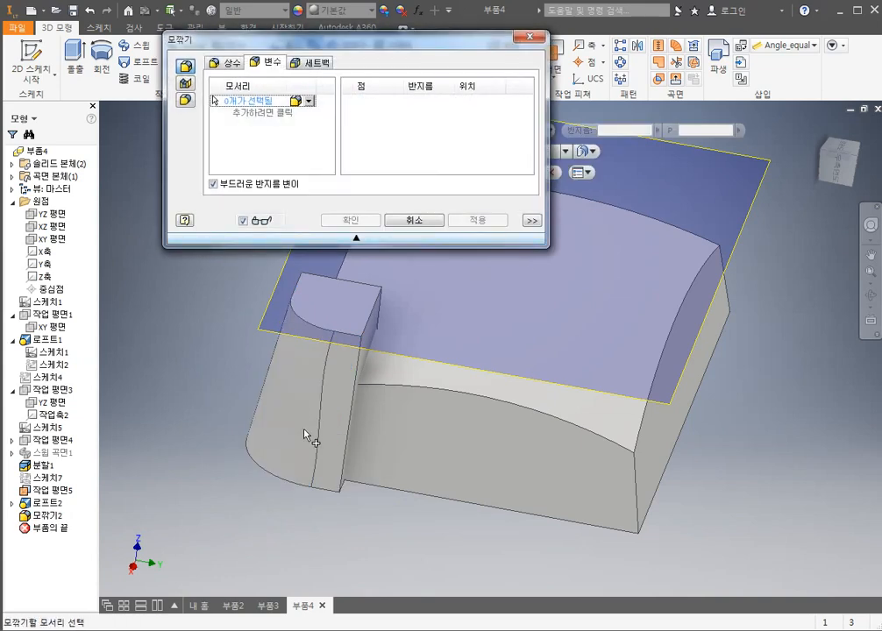
Step: Examine the variable-radius fillet on the corner block from several sides and leave the Fillet command
{"action": "middle_click_drag", "start_coordinate": [370, 367], "coordinate": [350, 403], "text": "shift"}
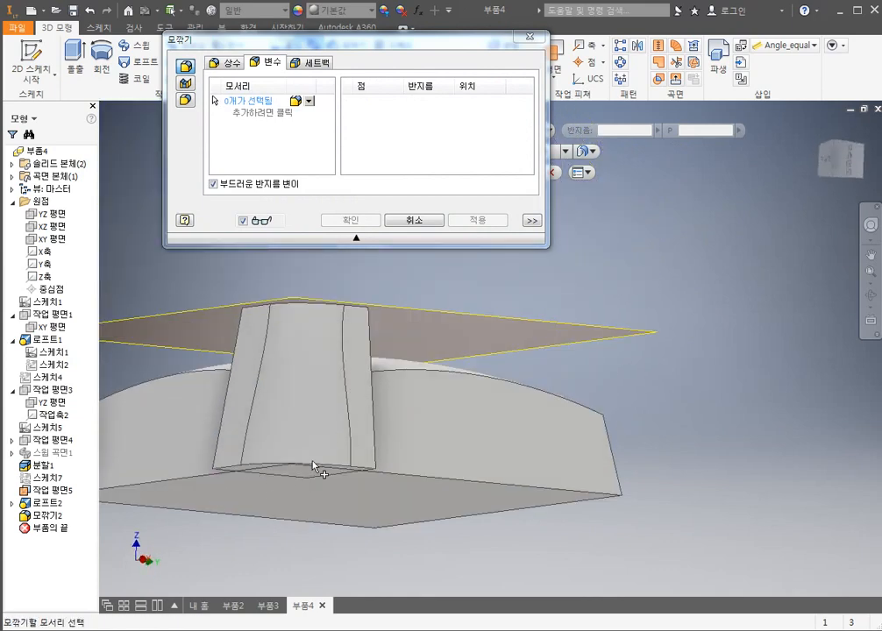
{"action": "middle_click_drag", "start_coordinate": [354, 443], "coordinate": [326, 369], "text": "shift"}
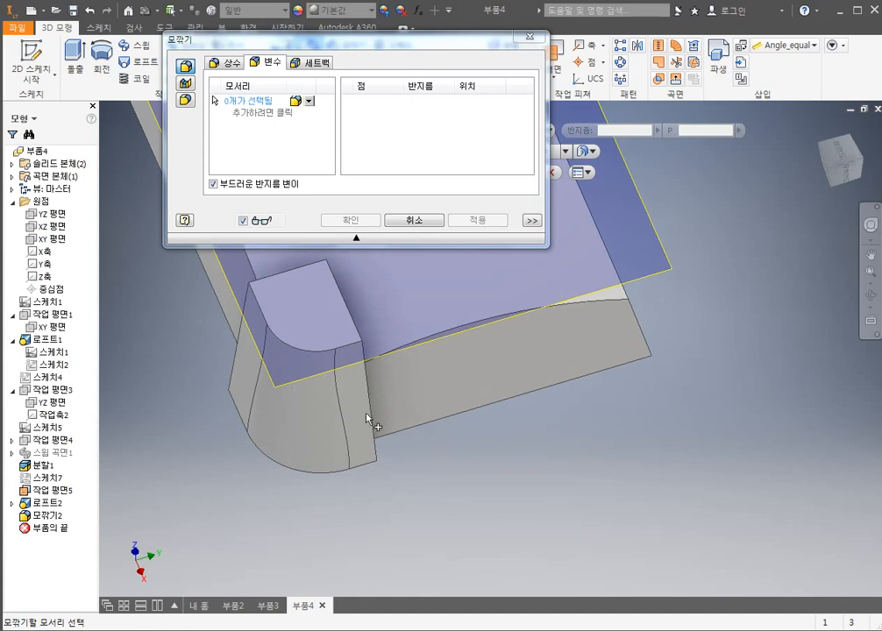
{"action": "middle_click_drag", "start_coordinate": [348, 379], "coordinate": [336, 348], "text": "shift"}
{"action": "middle_click_drag", "start_coordinate": [382, 327], "coordinate": [561, 233], "text": "shift"}
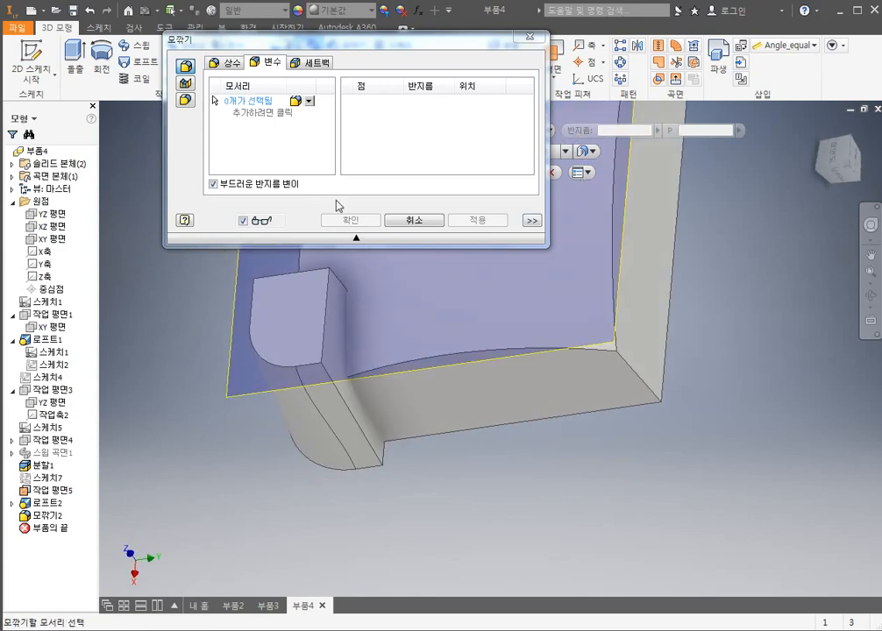
{"action": "left_click", "coordinate": [415, 226]}
{"action": "middle_click_drag", "start_coordinate": [416, 226], "coordinate": [449, 272], "text": "shift"}
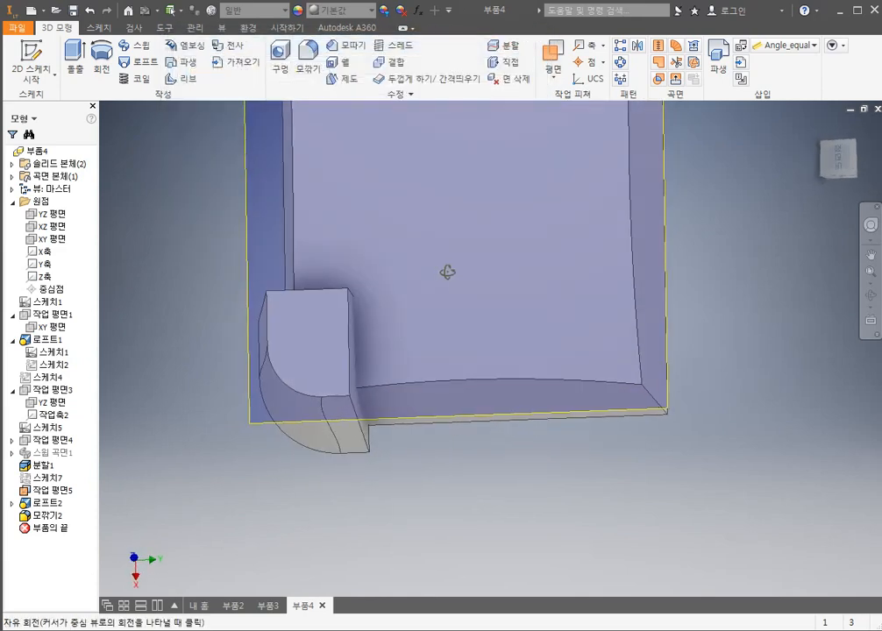
Step: Open the corner loft's 20 by 15 mm rectangle sketch to check its dimensions, and close it again
{"action": "right_click", "coordinate": [53, 505]}
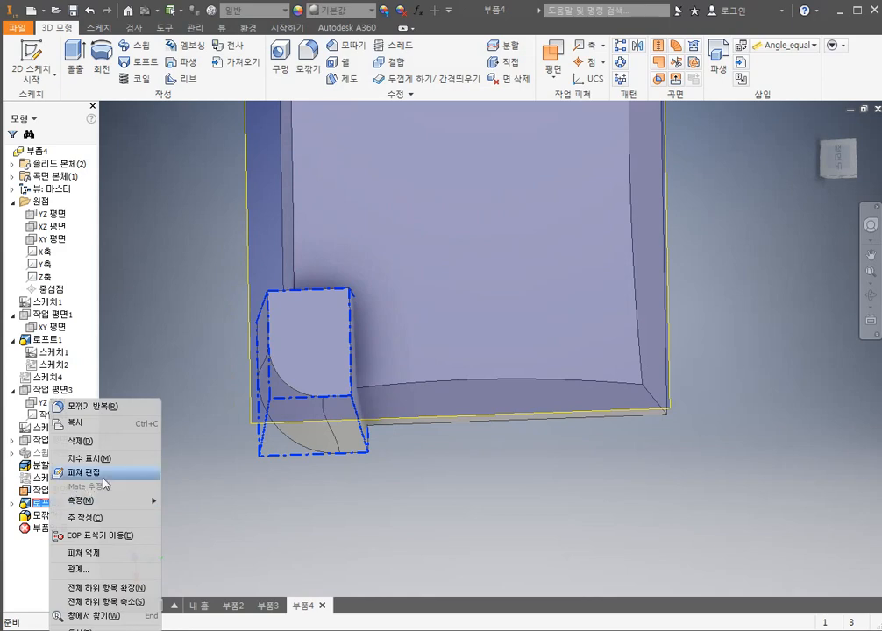
{"action": "left_click", "coordinate": [12, 503]}
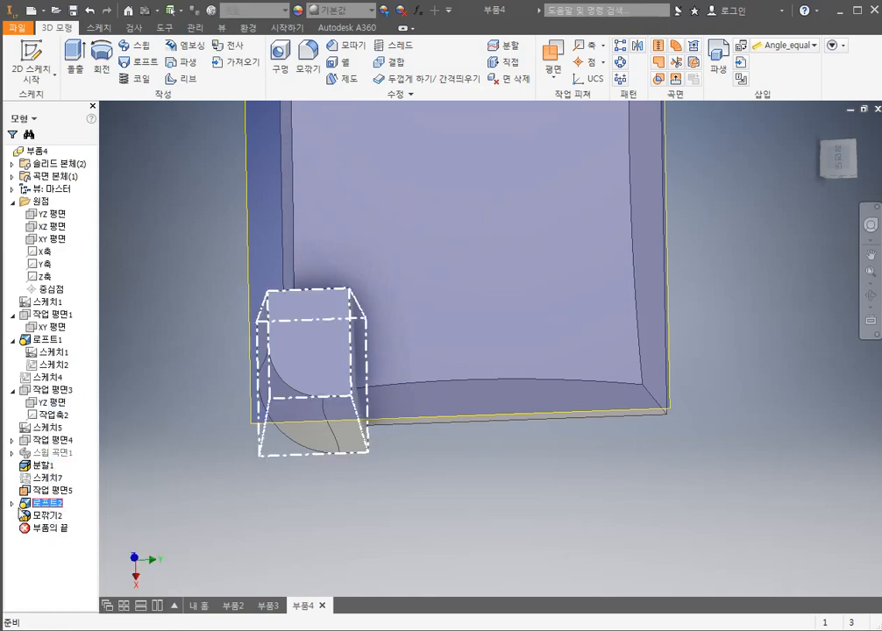
{"action": "left_click", "coordinate": [13, 503]}
{"action": "right_click", "coordinate": [57, 528]}
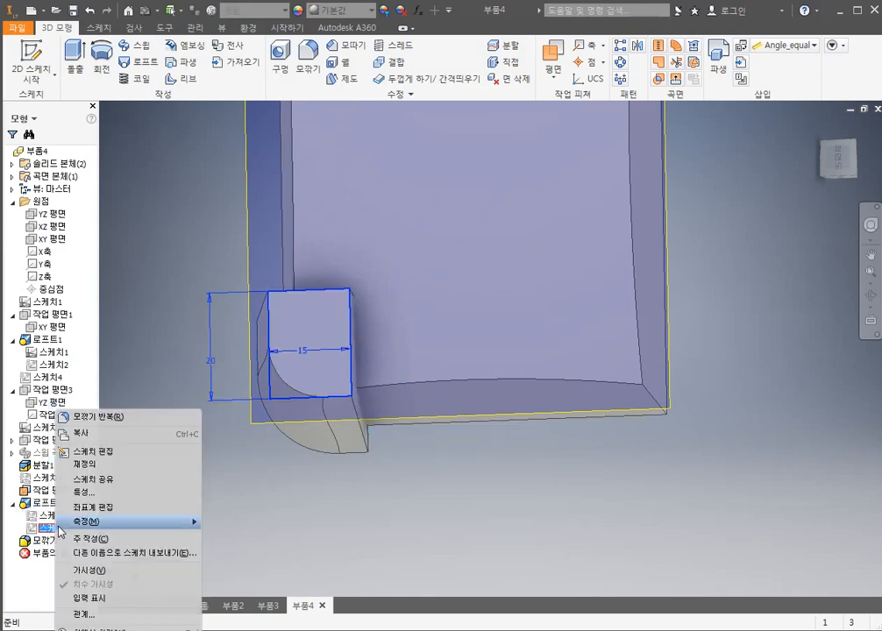
{"action": "left_click", "coordinate": [96, 451]}
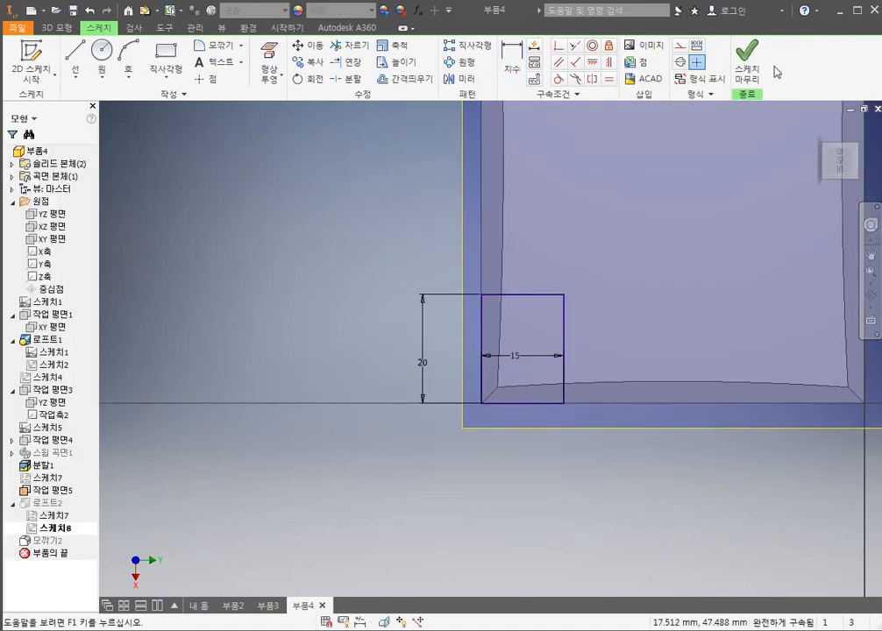
{"action": "left_click", "coordinate": [746, 60]}
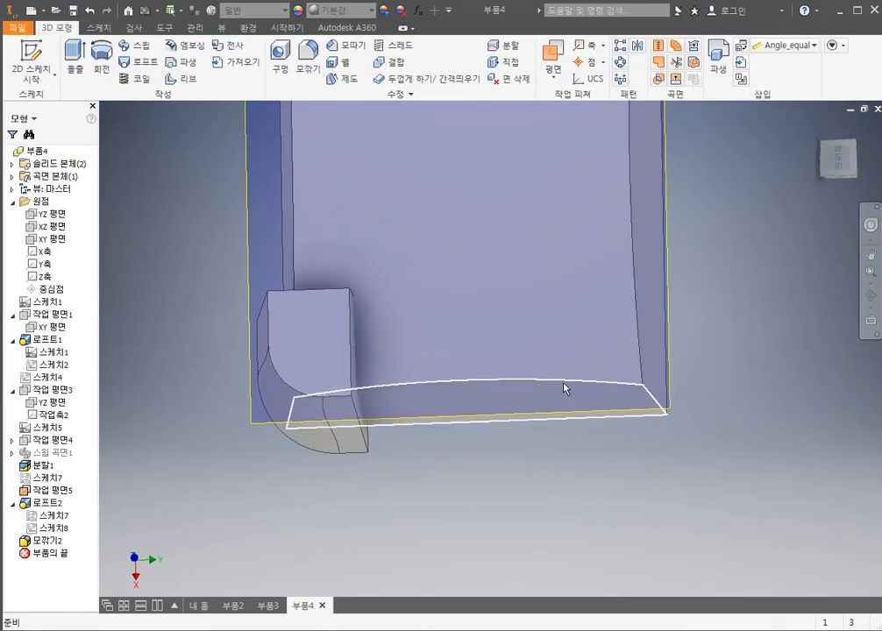
{"action": "mouse_move", "coordinate": [565, 388]}
{"action": "middle_mouse_down", "text": "shift"}
{"action": "mouse_move", "coordinate": [527, 273]}
{"action": "mouse_move", "coordinate": [588, 370]}
{"action": "mouse_move", "coordinate": [564, 395]}
{"action": "mouse_move", "coordinate": [556, 332]}
{"action": "mouse_move", "coordinate": [571, 310]}
{"action": "mouse_move", "coordinate": [401, 329]}
{"action": "middle_mouse_up", "text": "shift"}
{"action": "scroll", "coordinate": [571, 311], "scroll_direction": "down", "scroll_amount": 4}
{"action": "scroll", "coordinate": [570, 321], "scroll_direction": "up", "scroll_amount": 5}
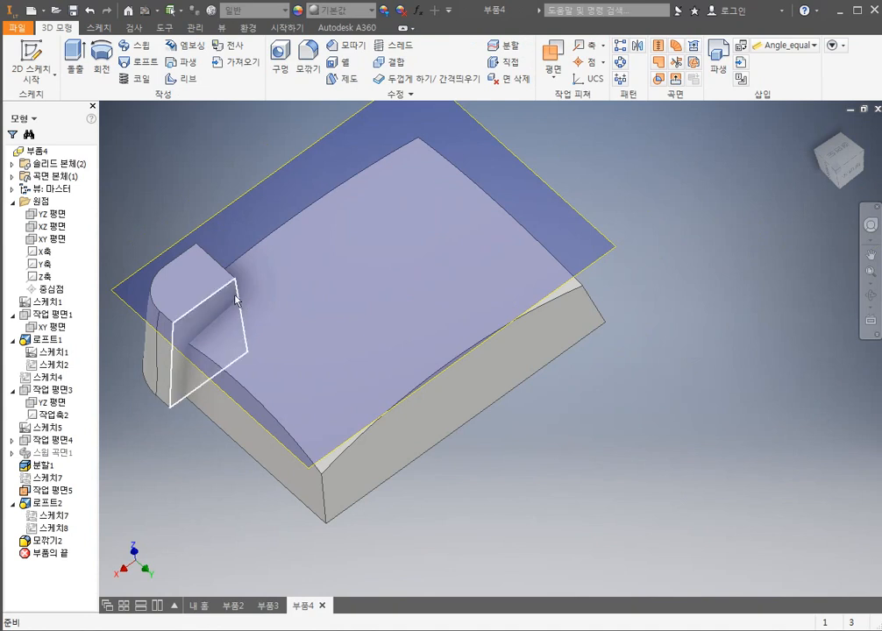
{"action": "middle_click_drag", "start_coordinate": [269, 321], "coordinate": [466, 367], "text": "shift"}
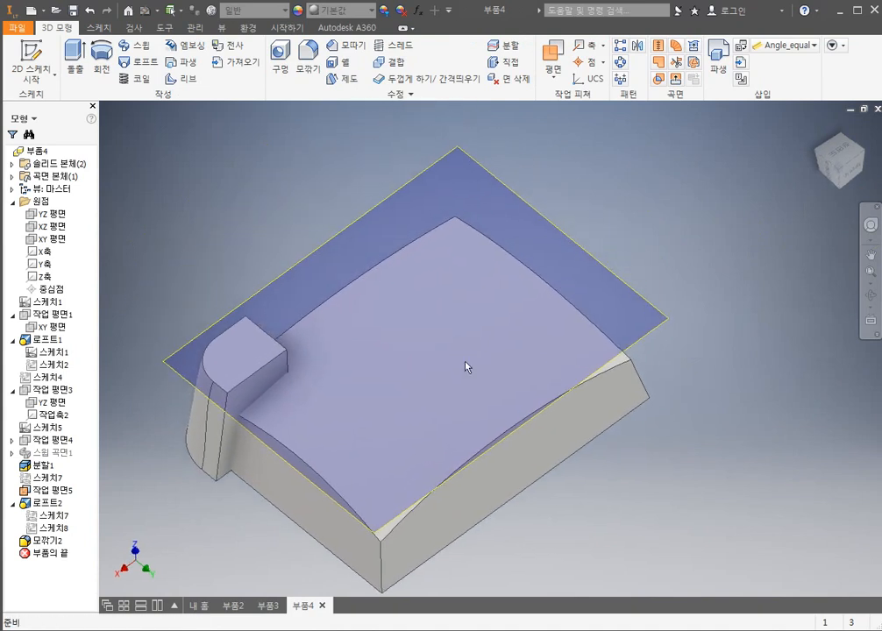
{"action": "mouse_move", "coordinate": [466, 366]}
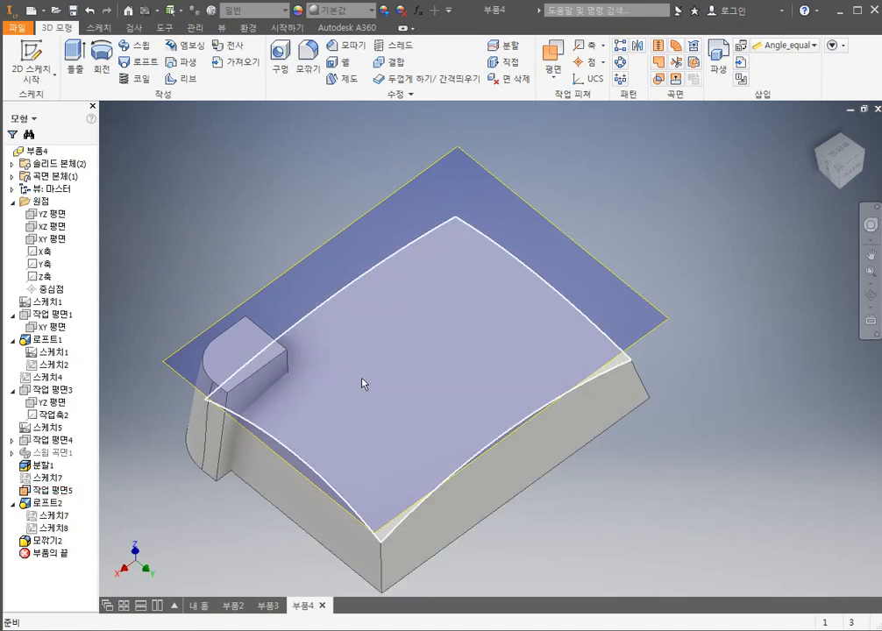
{"action": "middle_click_drag", "start_coordinate": [380, 320], "coordinate": [391, 266]}
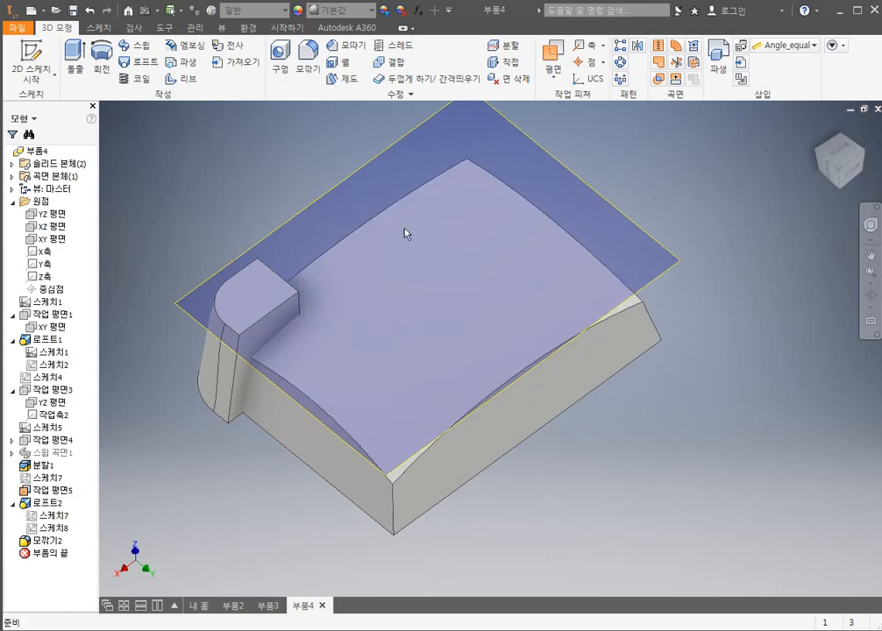
{"action": "right_click", "coordinate": [352, 204]}
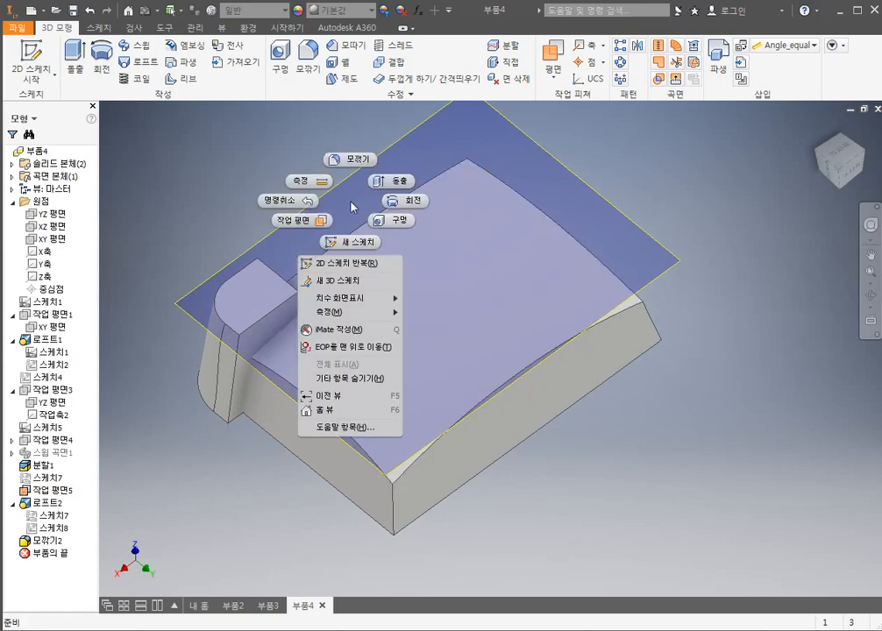
{"action": "left_click", "coordinate": [350, 242]}
{"action": "key", "text": "Escape"}
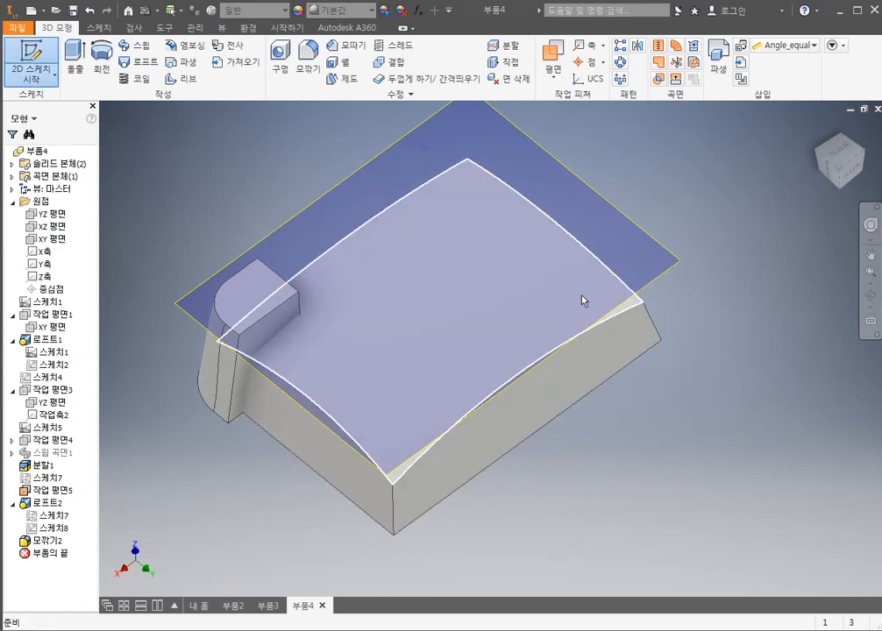
Step: Start a sketch on the work plane at the corner block's top and place a point near the middle of the part
{"action": "middle_click_drag", "start_coordinate": [669, 290], "coordinate": [661, 256]}
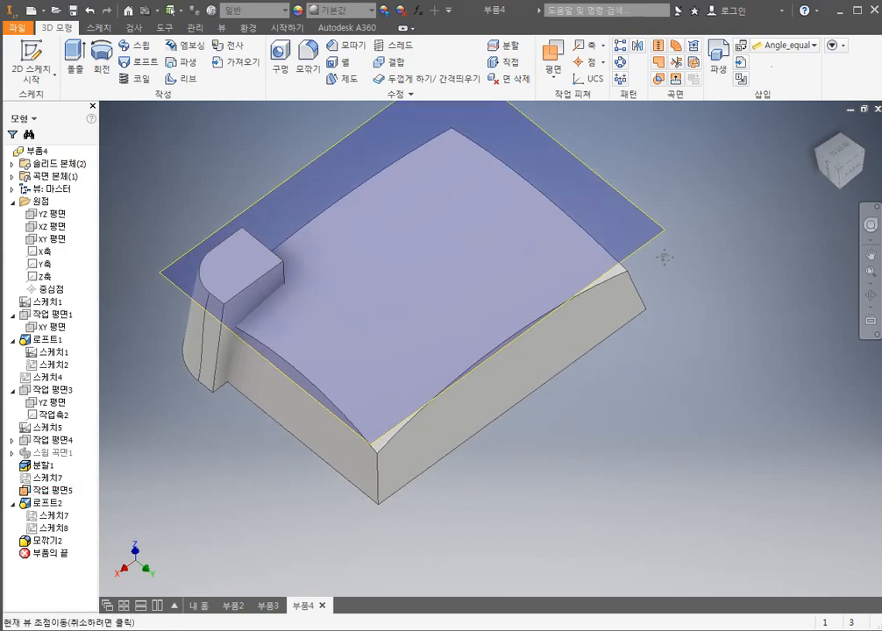
{"action": "middle_click_drag", "start_coordinate": [699, 293], "coordinate": [561, 316], "text": "shift"}
{"action": "left_click", "coordinate": [508, 288]}
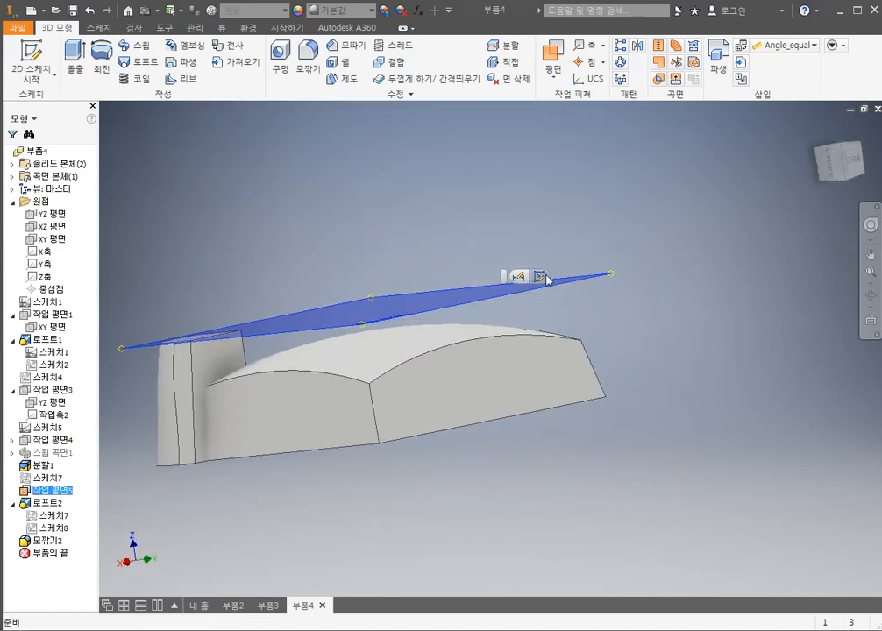
{"action": "key", "text": "s"}
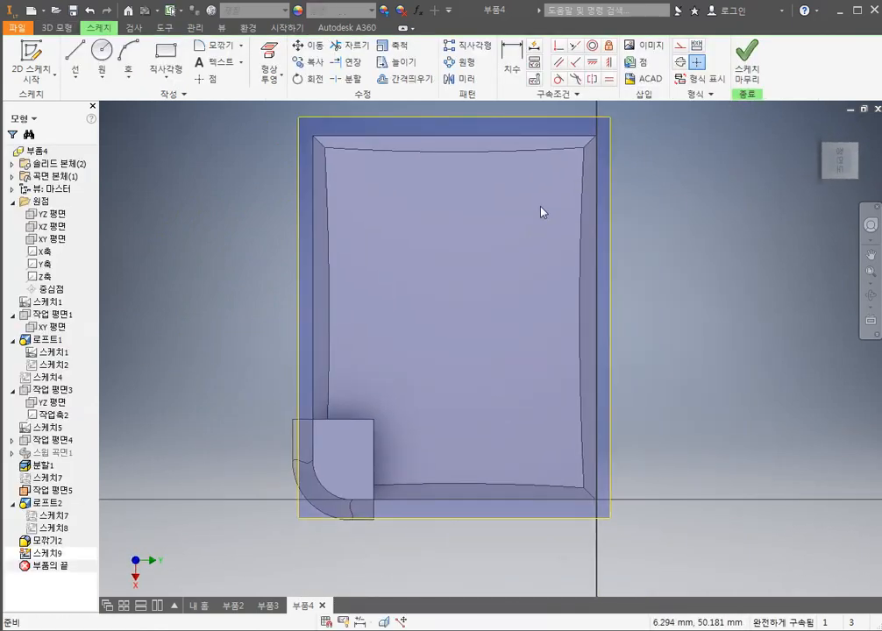
{"action": "left_click", "coordinate": [207, 78]}
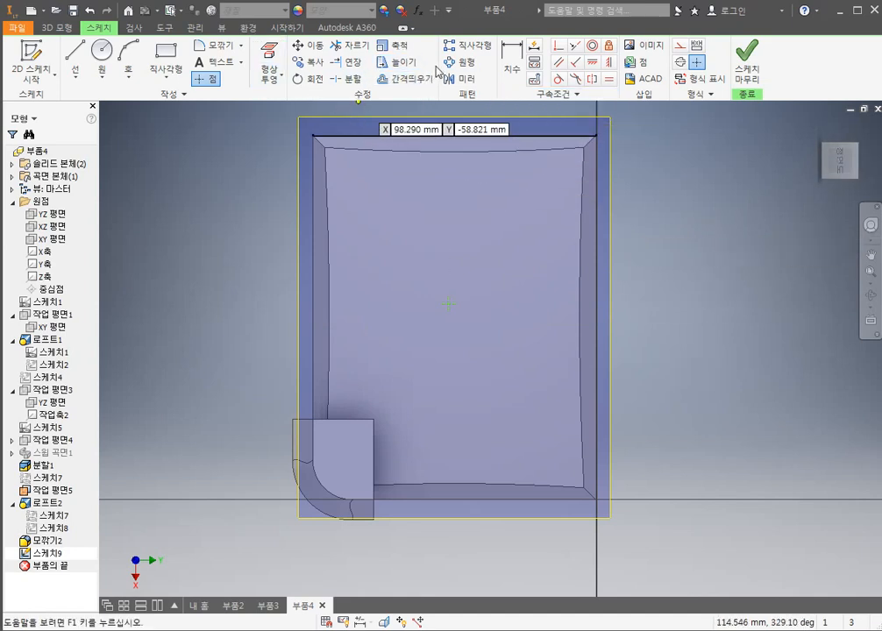
Step: Dimension the sketch point 45 mm from the part's short edge opposite the corner block
{"action": "left_click", "coordinate": [512, 63]}
{"action": "left_click", "coordinate": [485, 138]}
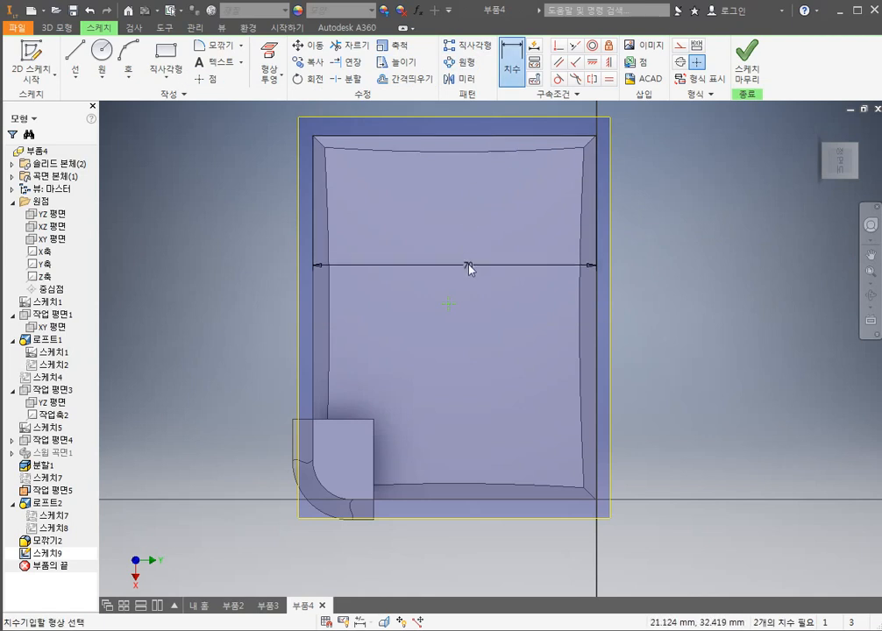
{"action": "left_click", "coordinate": [448, 304]}
{"action": "left_click", "coordinate": [670, 243]}
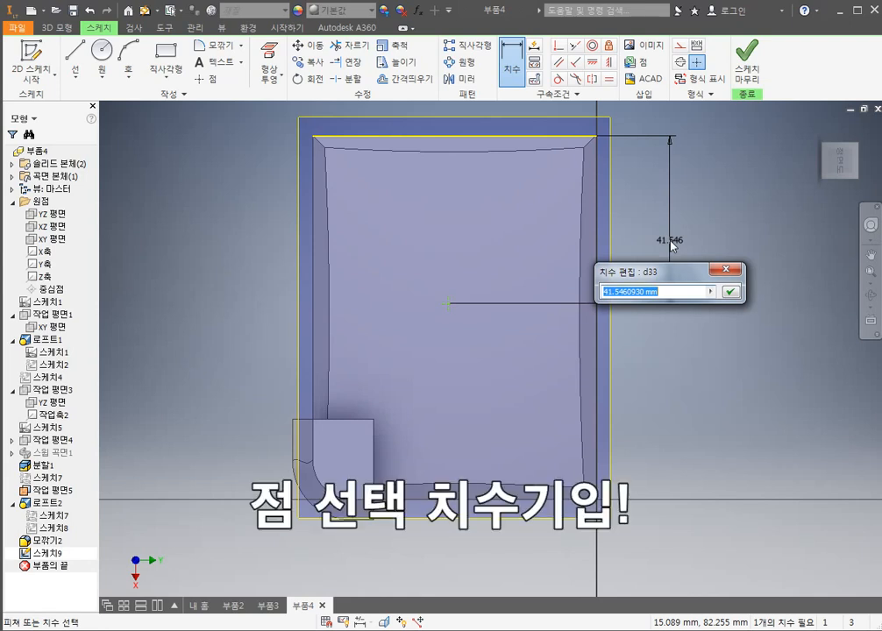
{"action": "type", "text": "45"}
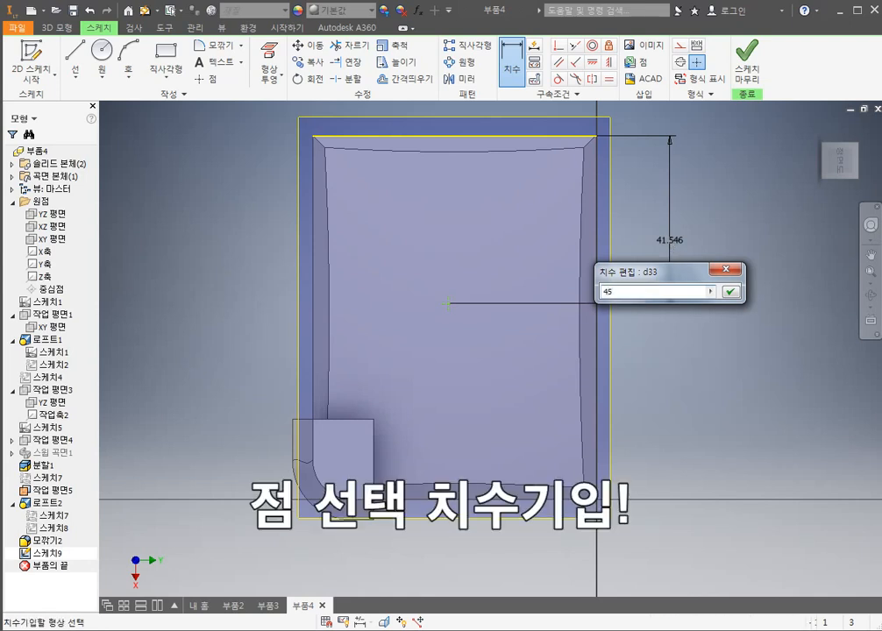
{"action": "key", "text": "Return"}
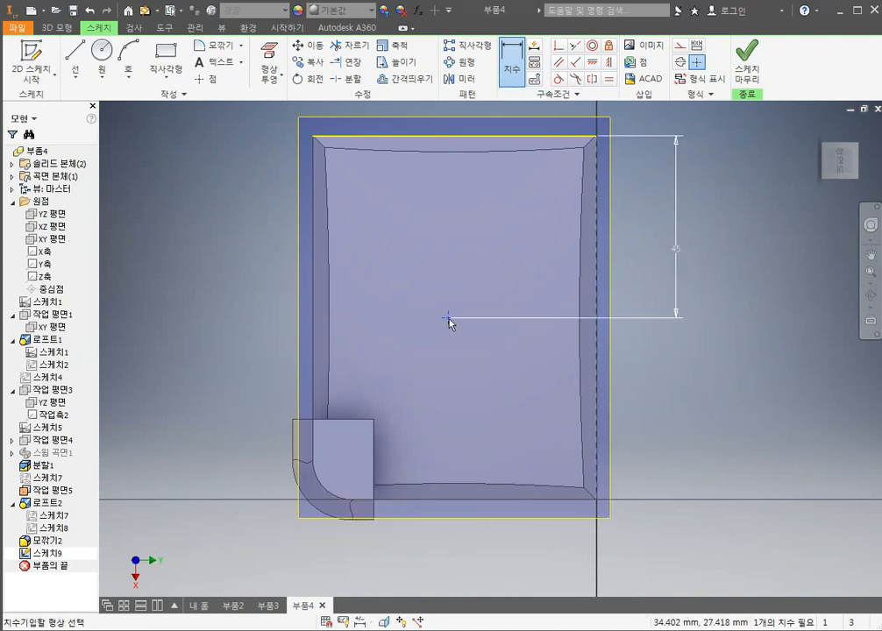
Step: Dimension the sketch point 35 mm from the part's long edge opposite the corner block and finish the sketch
{"action": "left_click", "coordinate": [449, 318]}
{"action": "left_click", "coordinate": [508, 371]}
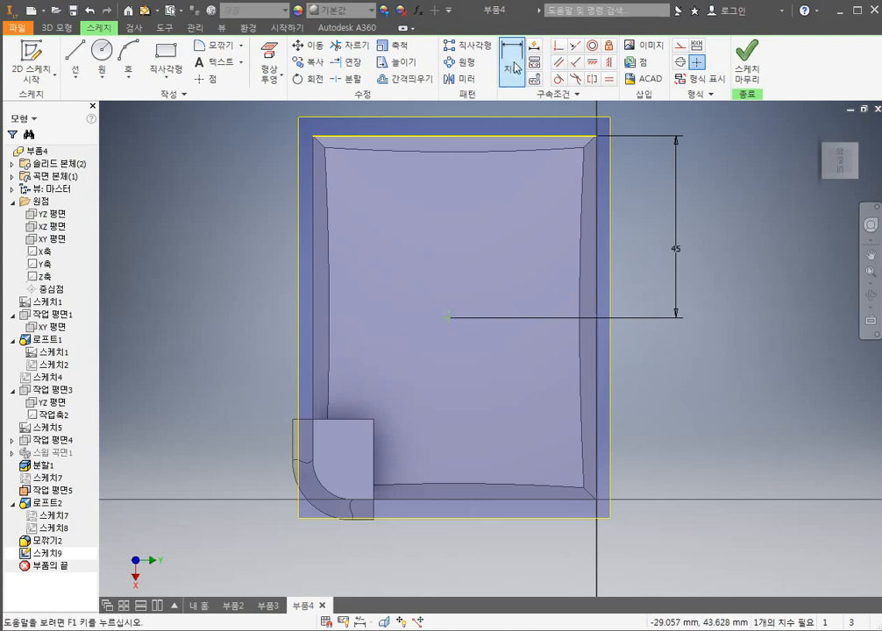
{"action": "left_click", "coordinate": [448, 318]}
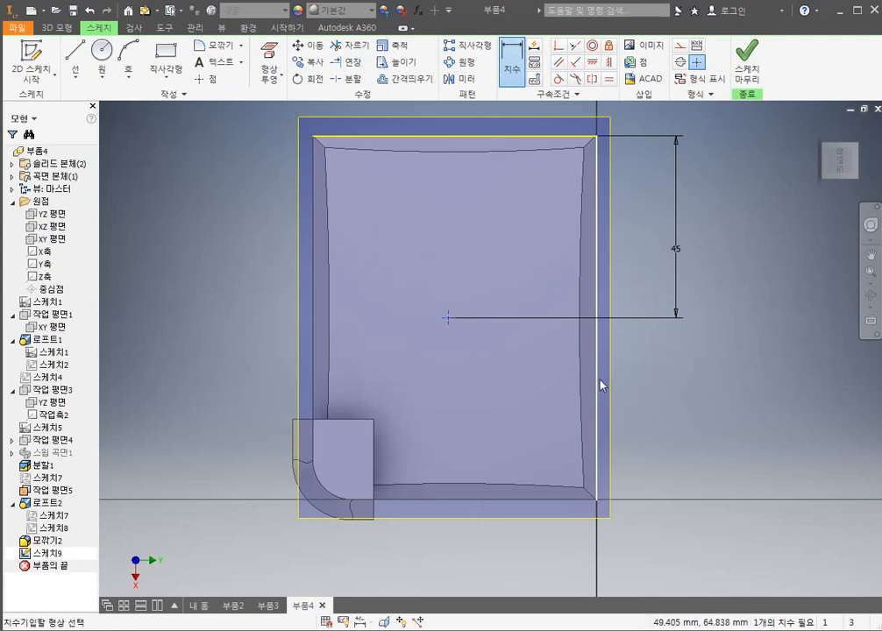
{"action": "left_click", "coordinate": [597, 386]}
{"action": "left_click", "coordinate": [563, 558]}
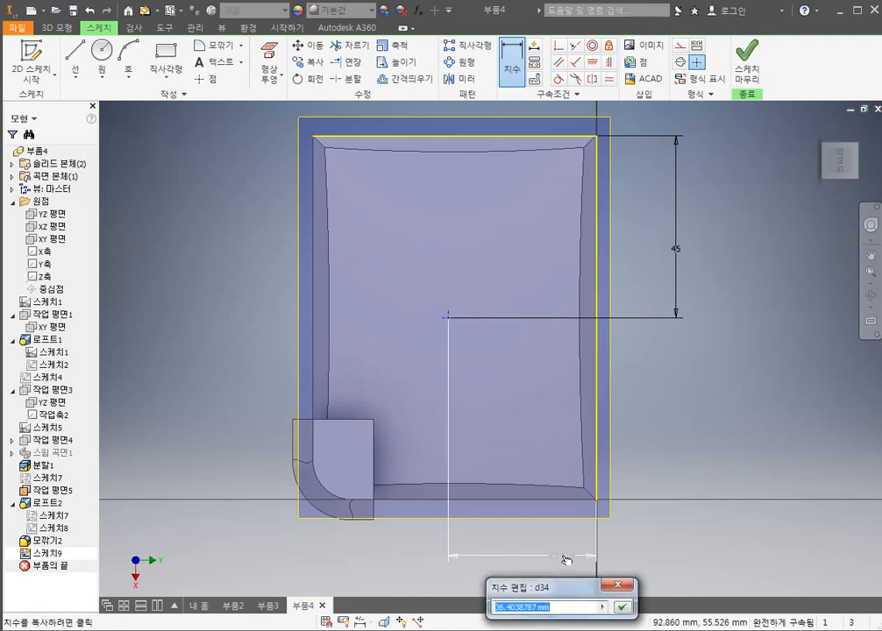
{"action": "type", "text": "35"}
{"action": "key", "text": "Return"}
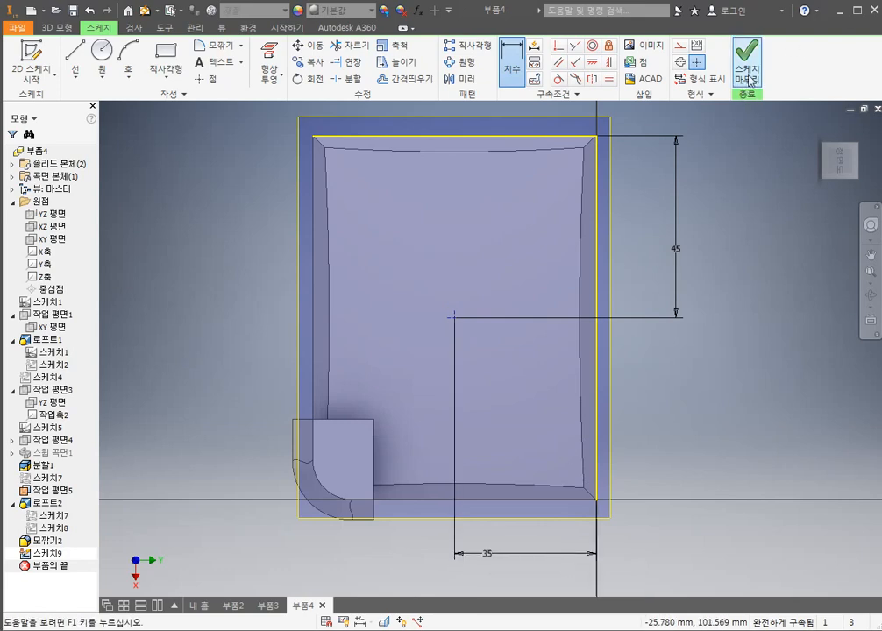
{"action": "left_click", "coordinate": [748, 69]}
Step: Create a work axis through the sketch point, perpendicular to the work plane that carries the sketch
{"action": "mouse_move", "coordinate": [620, 368]}
{"action": "middle_mouse_down", "text": "shift"}
{"action": "mouse_move", "coordinate": [588, 372]}
{"action": "mouse_move", "coordinate": [649, 321]}
{"action": "middle_mouse_up", "text": "shift"}
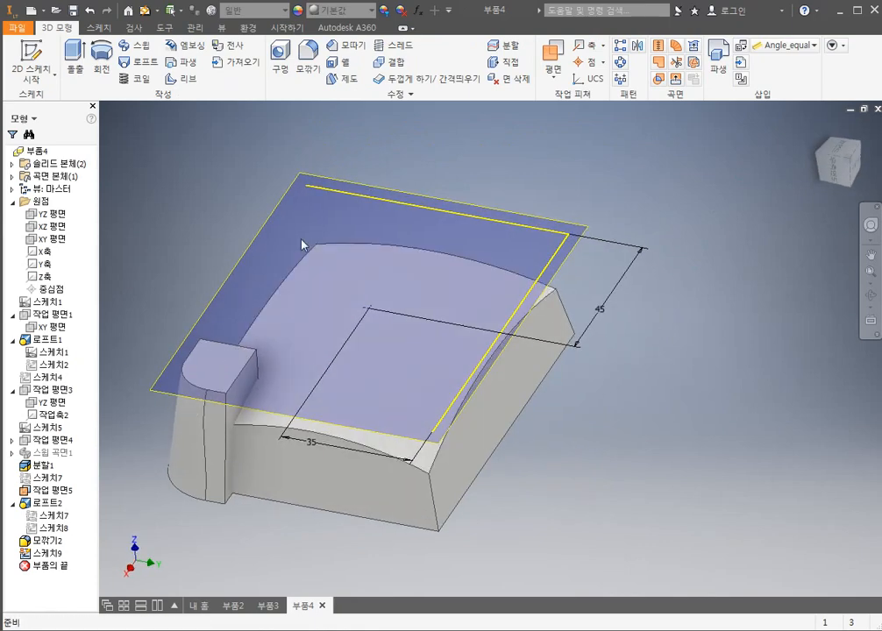
{"action": "left_click", "coordinate": [604, 45]}
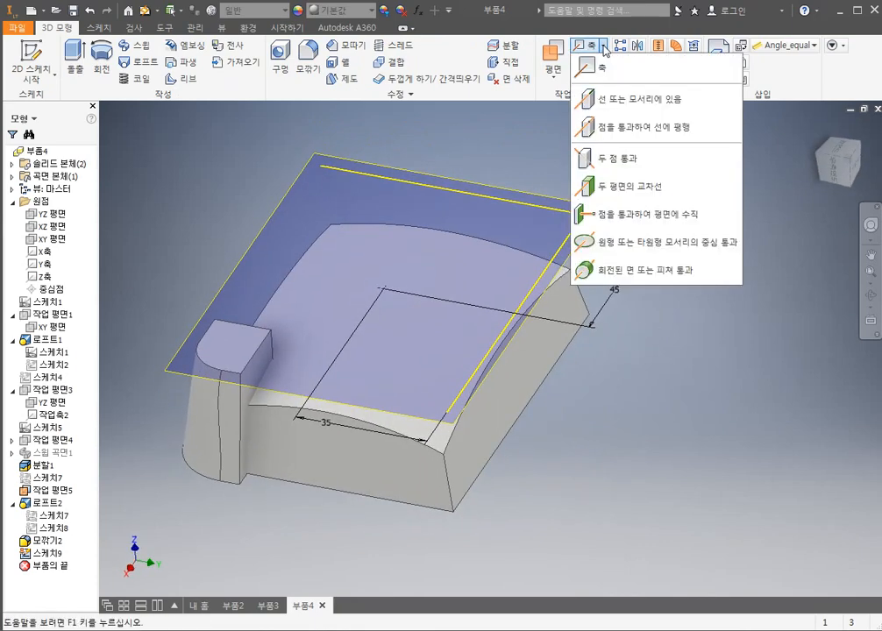
{"action": "left_click", "coordinate": [631, 222]}
{"action": "left_click", "coordinate": [279, 214]}
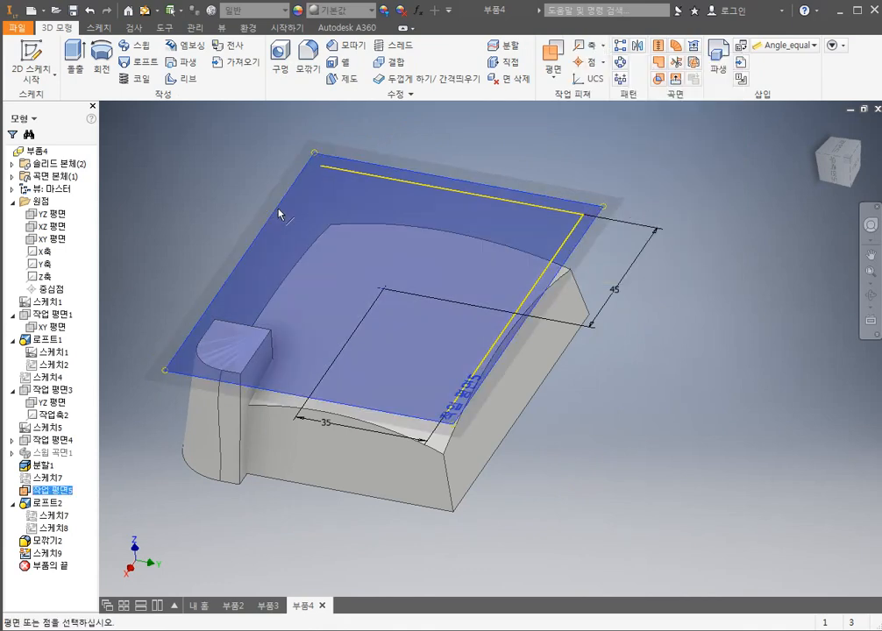
{"action": "left_click", "coordinate": [382, 289]}
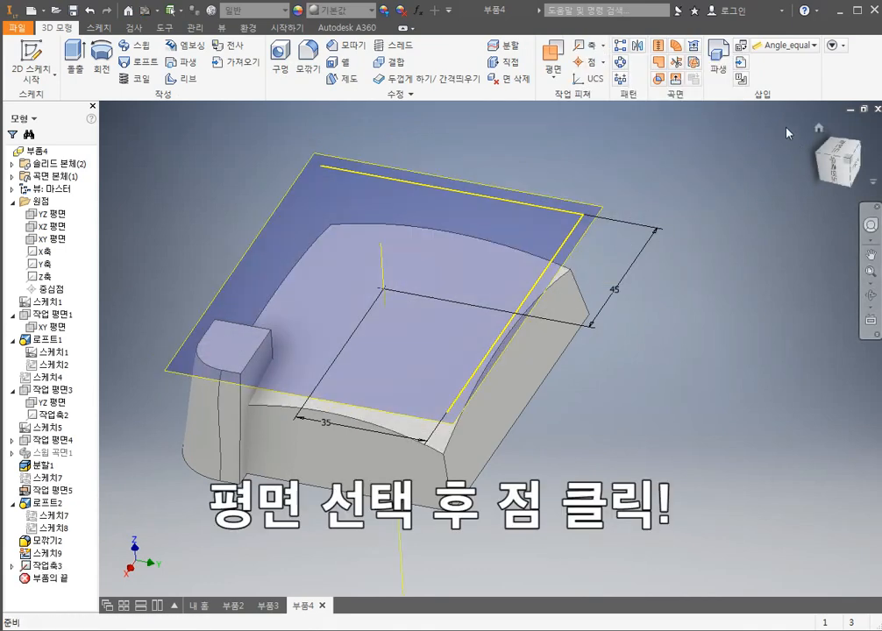
Step: Create a work plane through the new vertical axis at 90 degrees to the origin YZ plane
{"action": "middle_click_drag", "start_coordinate": [693, 286], "coordinate": [591, 319], "text": "shift"}
{"action": "middle_click_drag", "start_coordinate": [591, 179], "coordinate": [605, 165]}
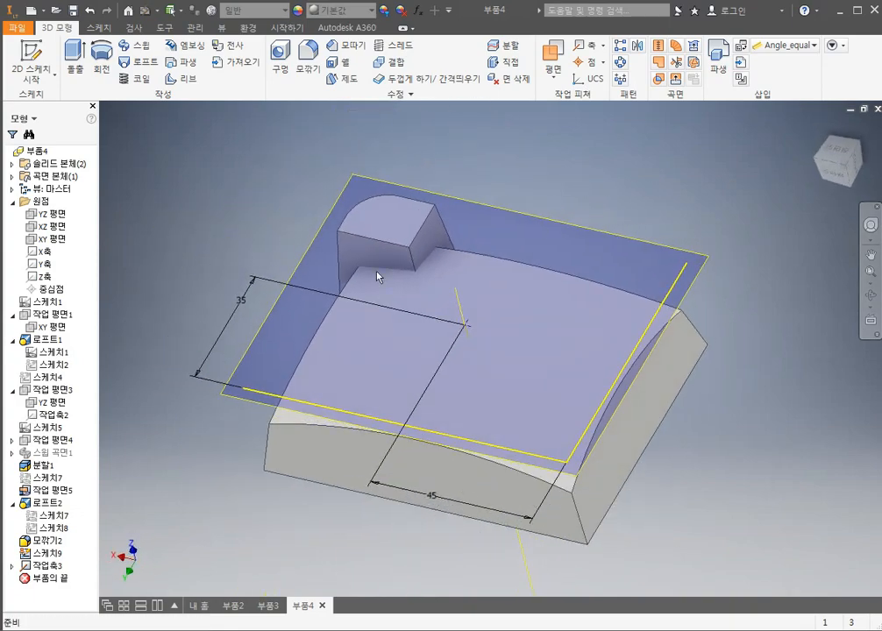
{"action": "middle_click_drag", "start_coordinate": [605, 411], "coordinate": [647, 352]}
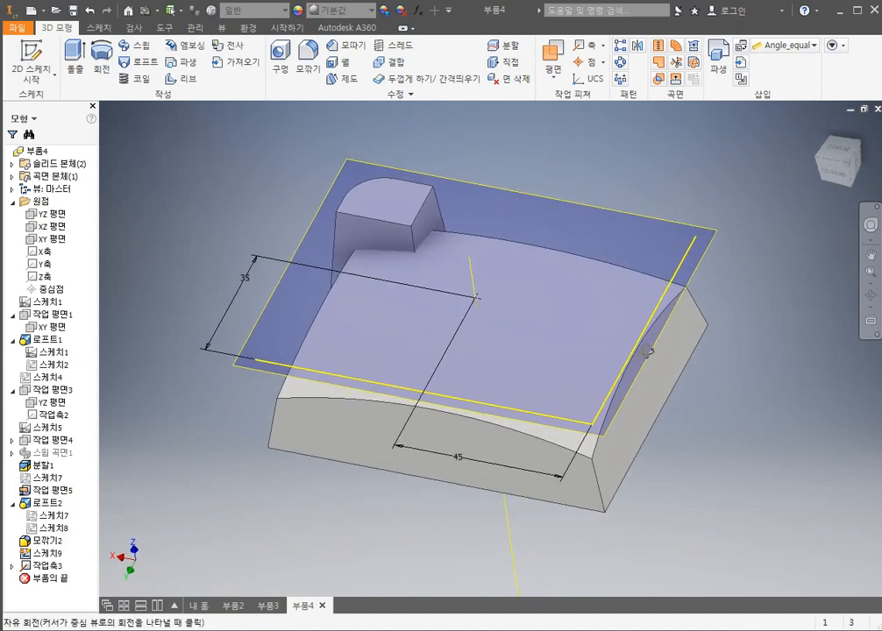
{"action": "left_click", "coordinate": [553, 54]}
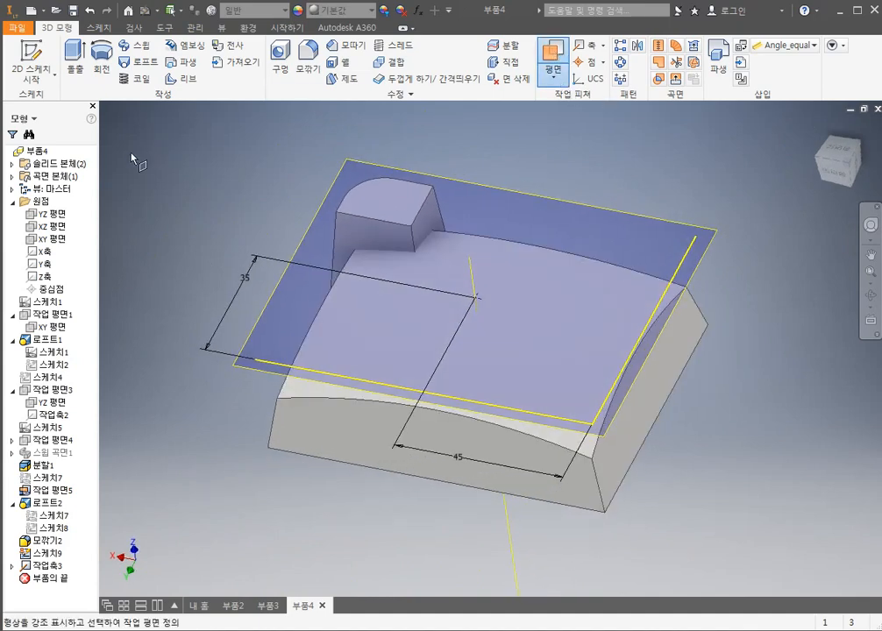
{"action": "left_click", "coordinate": [45, 214]}
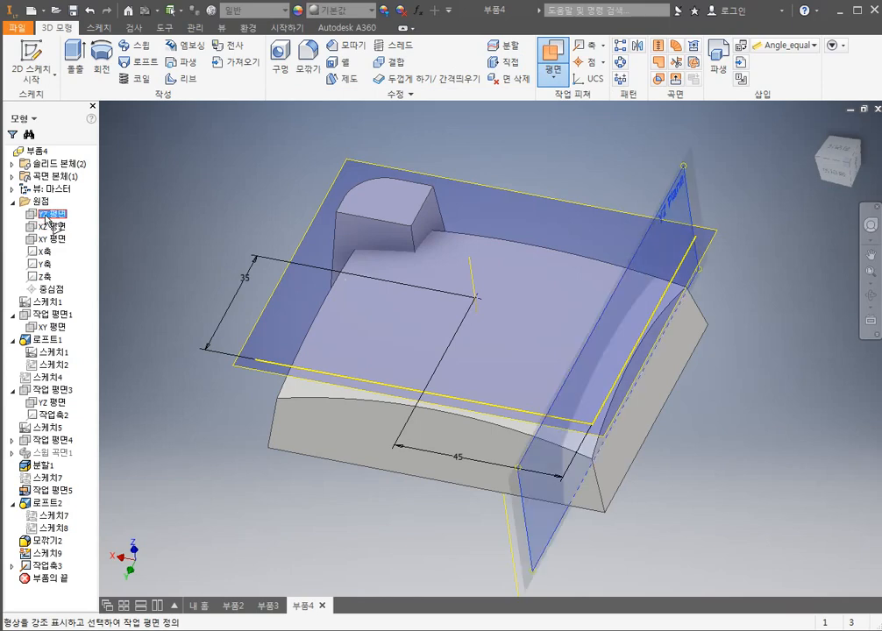
{"action": "left_click", "coordinate": [474, 275]}
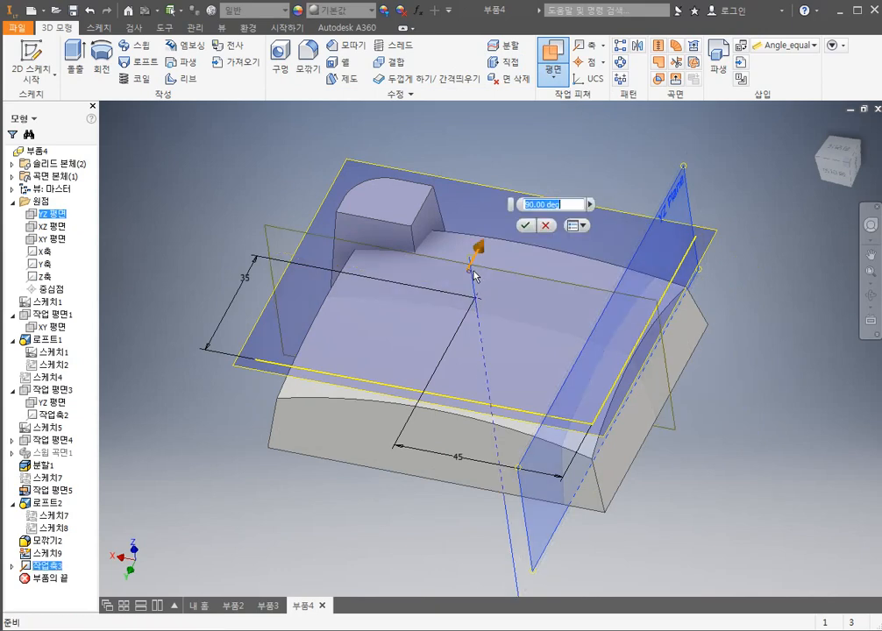
{"action": "left_click", "coordinate": [523, 226]}
Step: Create a second work plane through the vertical axis, parallel to the origin YZ plane
{"action": "middle_click_drag", "start_coordinate": [541, 288], "coordinate": [399, 308], "text": "shift"}
{"action": "middle_click_drag", "start_coordinate": [505, 309], "coordinate": [569, 240], "text": "shift"}
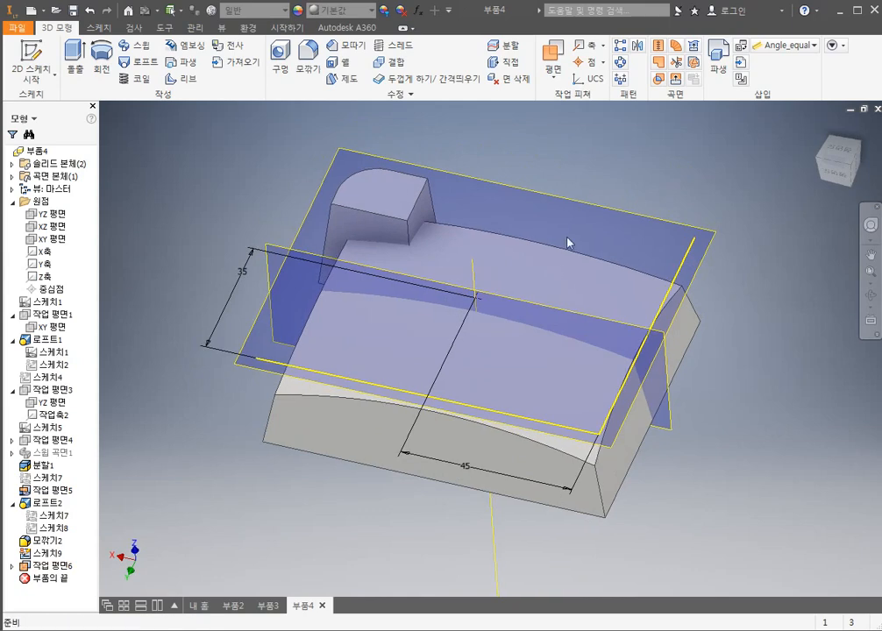
{"action": "left_click", "coordinate": [553, 50]}
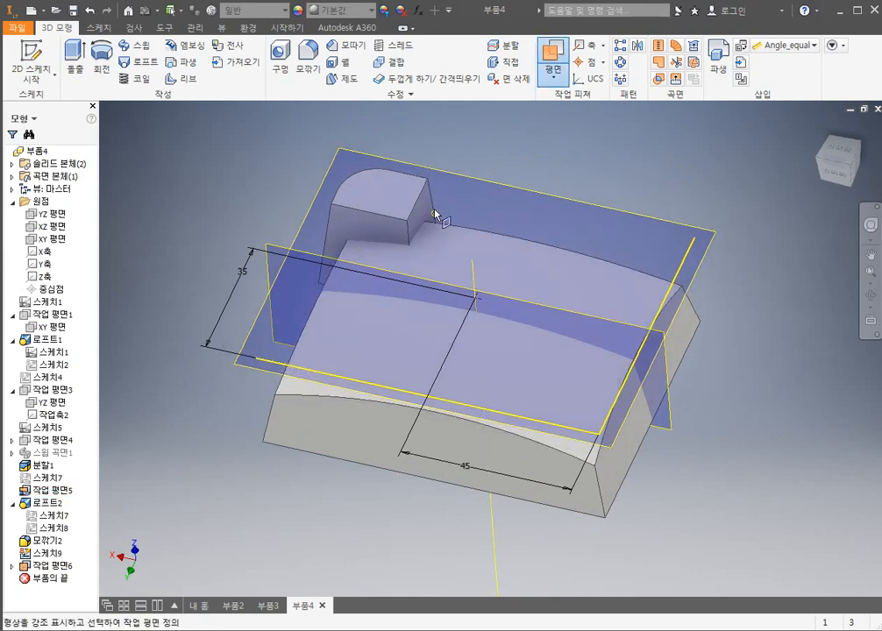
{"action": "left_click", "coordinate": [41, 214]}
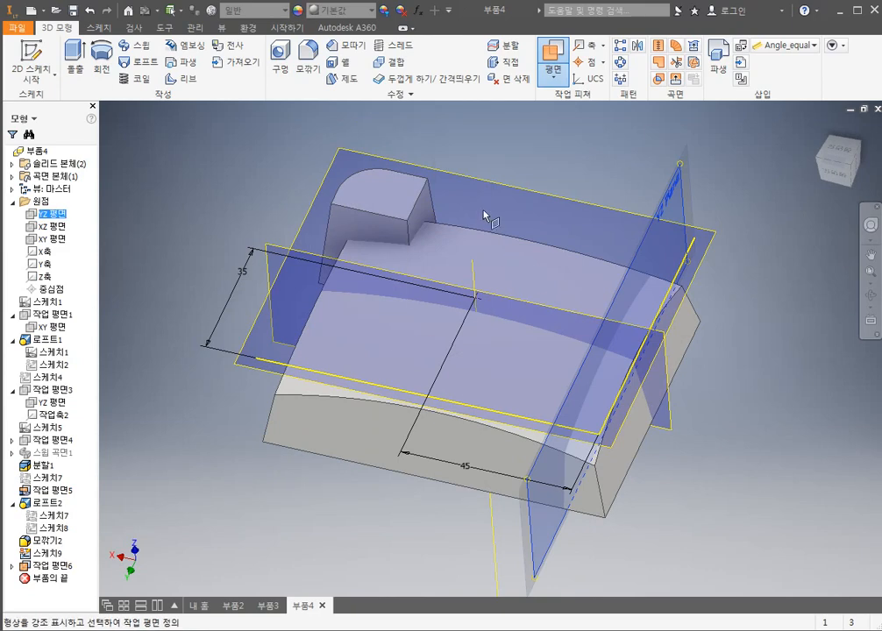
{"action": "left_click", "coordinate": [477, 275]}
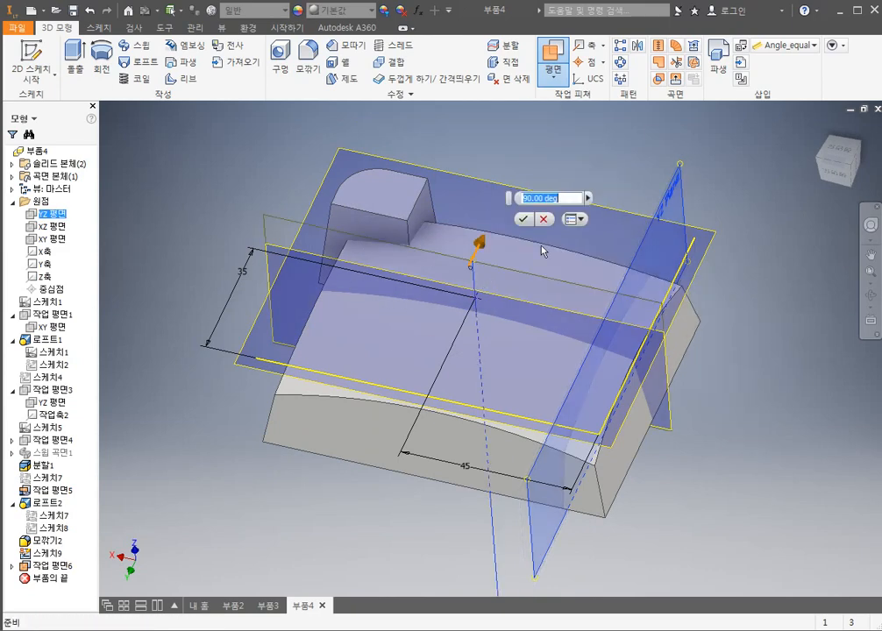
{"action": "middle_click_drag", "start_coordinate": [541, 251], "coordinate": [202, 237], "text": "shift"}
{"action": "middle_click_drag", "start_coordinate": [498, 301], "coordinate": [425, 215], "text": "shift"}
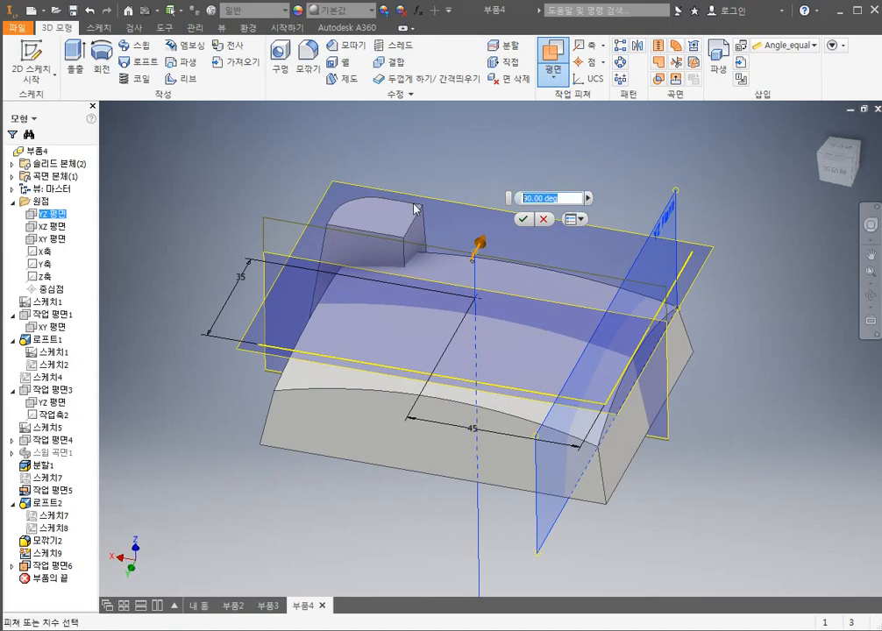
{"action": "key", "text": "Return"}
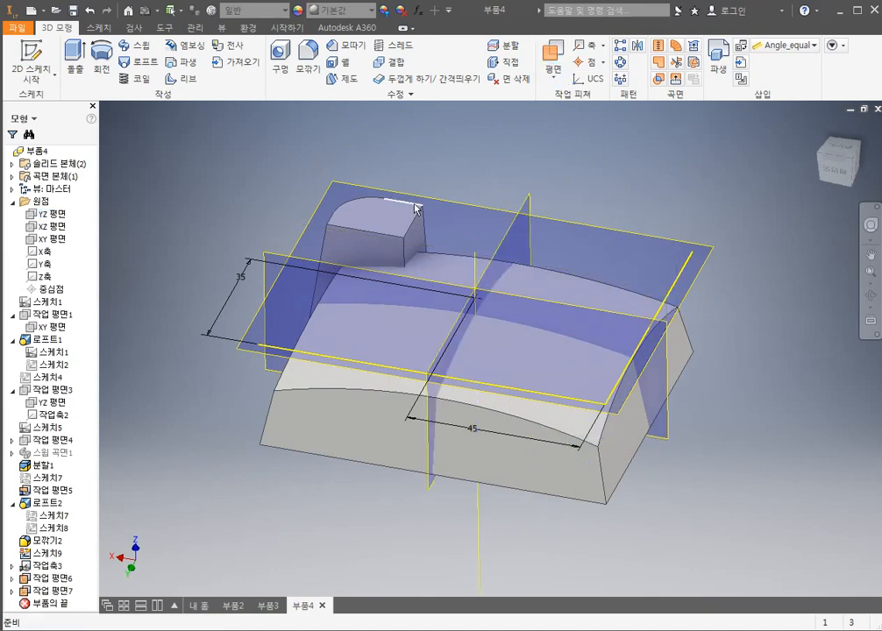
{"action": "middle_click_drag", "start_coordinate": [409, 219], "coordinate": [412, 261], "text": "shift"}
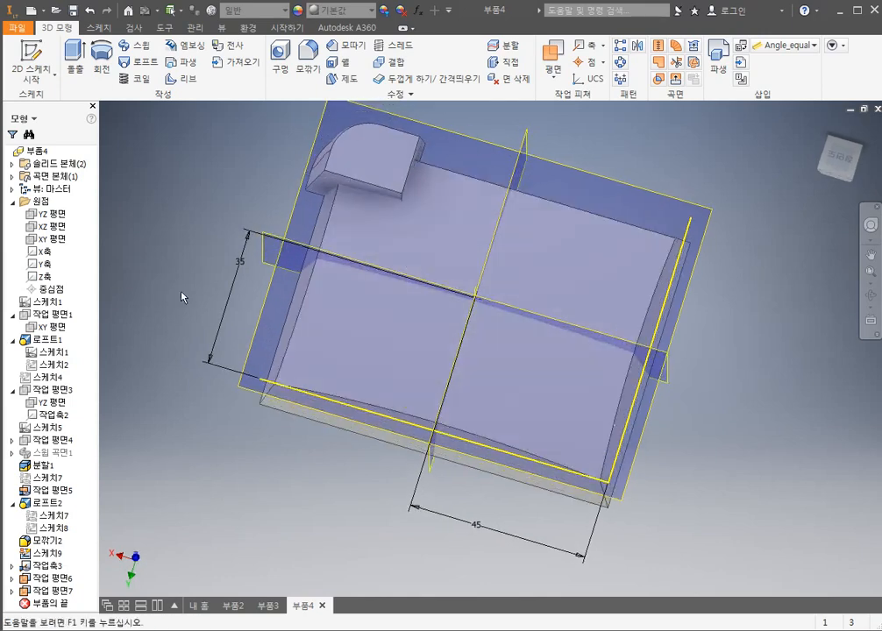
{"action": "left_click", "coordinate": [41, 215]}
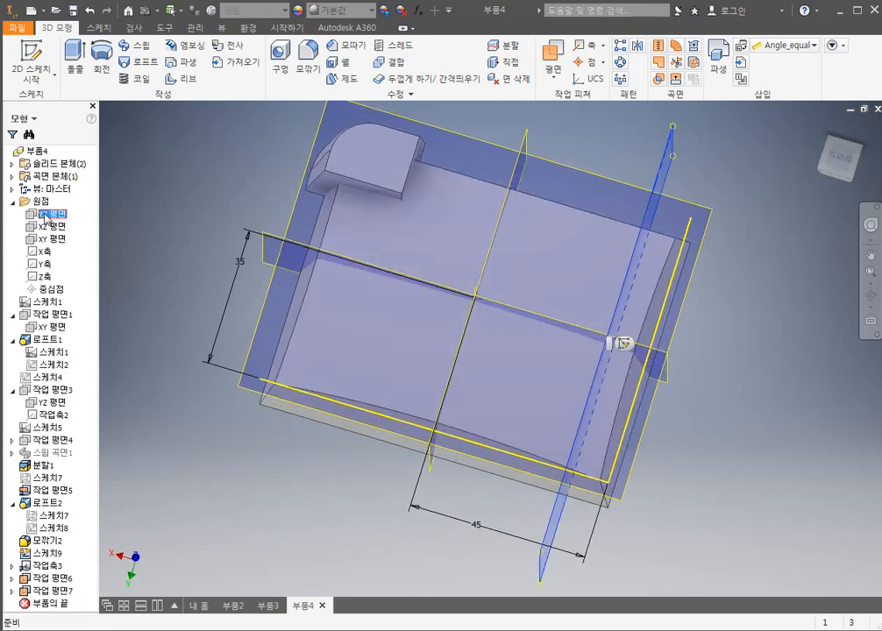
{"action": "left_click", "coordinate": [762, 396]}
{"action": "middle_click_drag", "start_coordinate": [768, 470], "coordinate": [739, 342]}
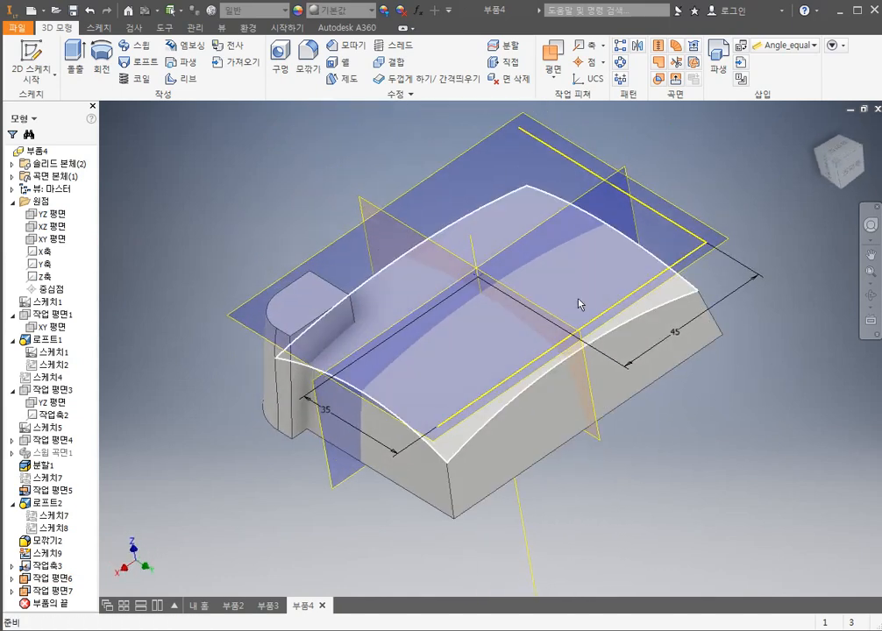
{"action": "left_click", "coordinate": [402, 94]}
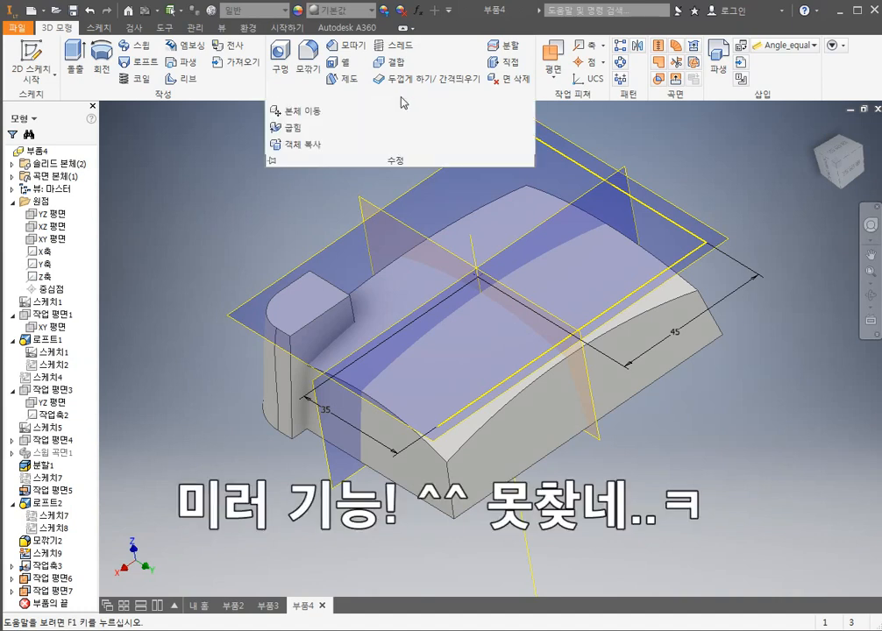
{"action": "left_click", "coordinate": [277, 146]}
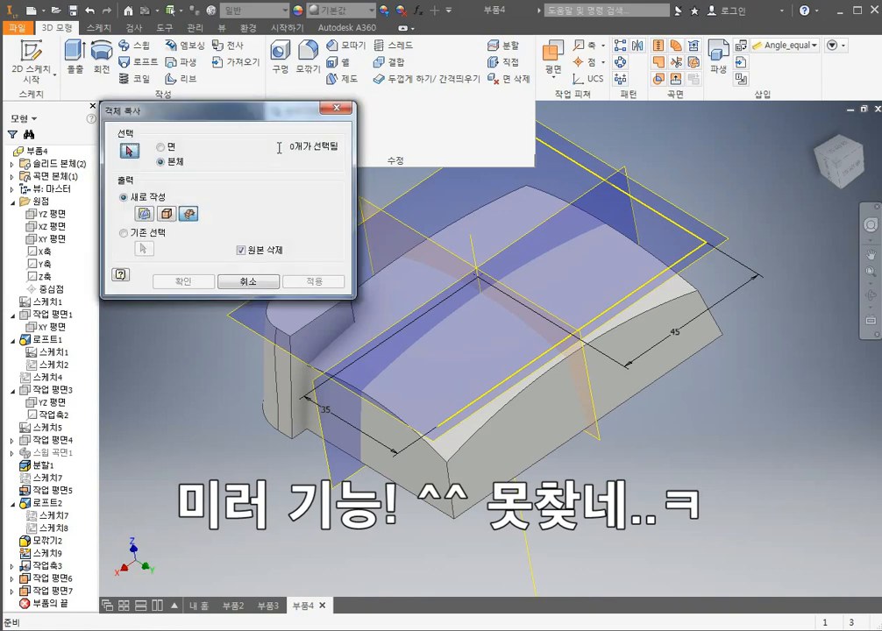
{"action": "left_click", "coordinate": [337, 110]}
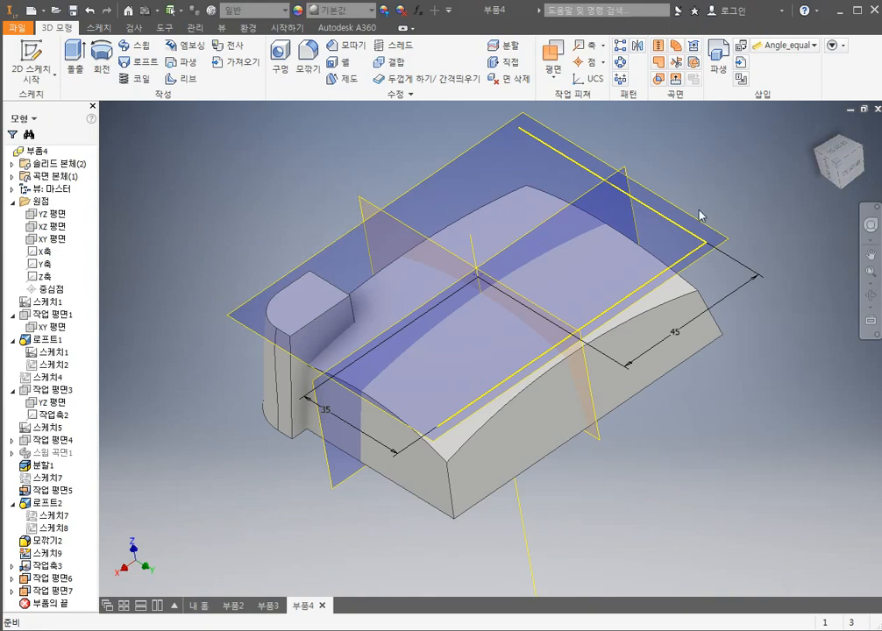
Step: Try to mirror only the corner block's loft, without its fillet, across the work plane parallel to the YZ plane, and undo the mirror
{"action": "left_click", "coordinate": [638, 45]}
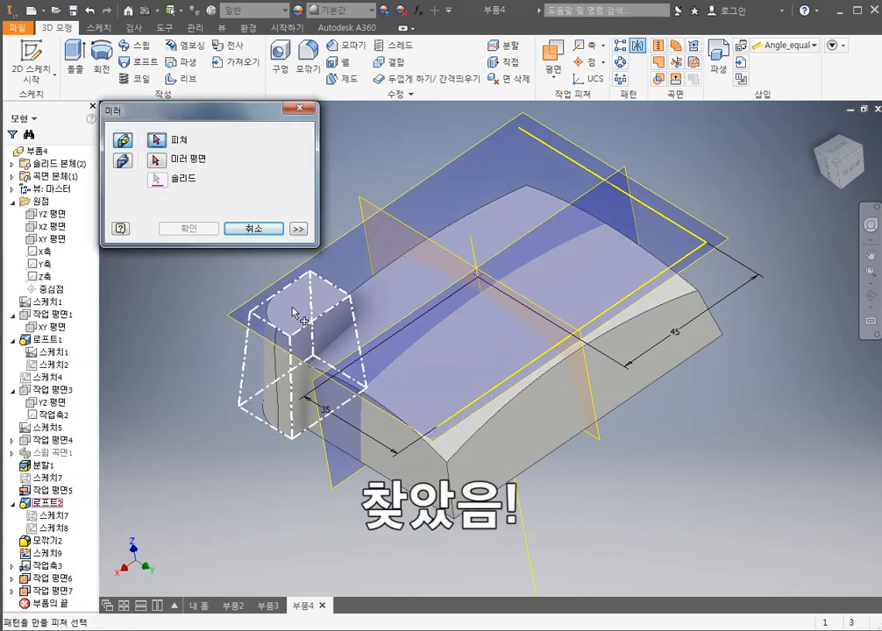
{"action": "left_click", "coordinate": [154, 160]}
{"action": "left_click", "coordinate": [401, 228]}
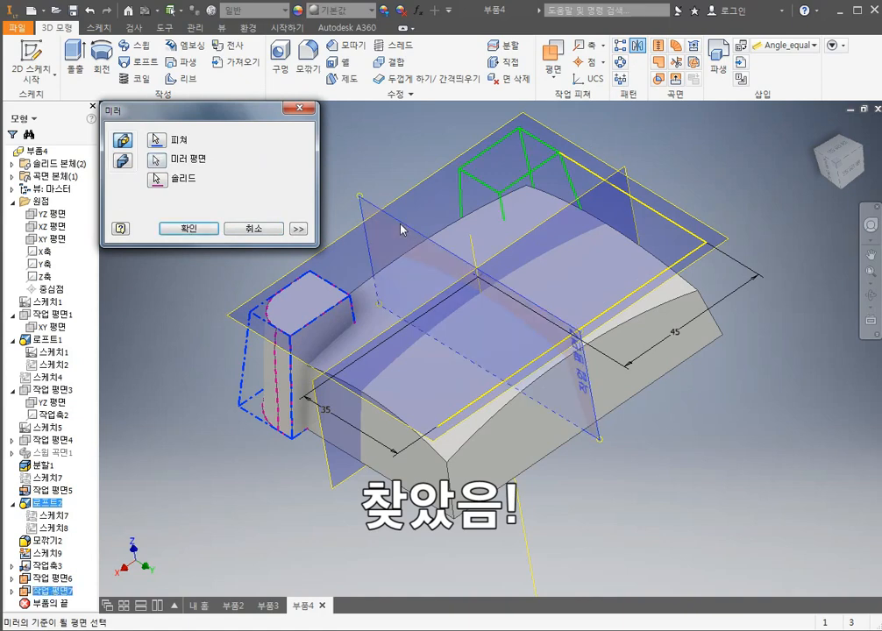
{"action": "left_click", "coordinate": [177, 230]}
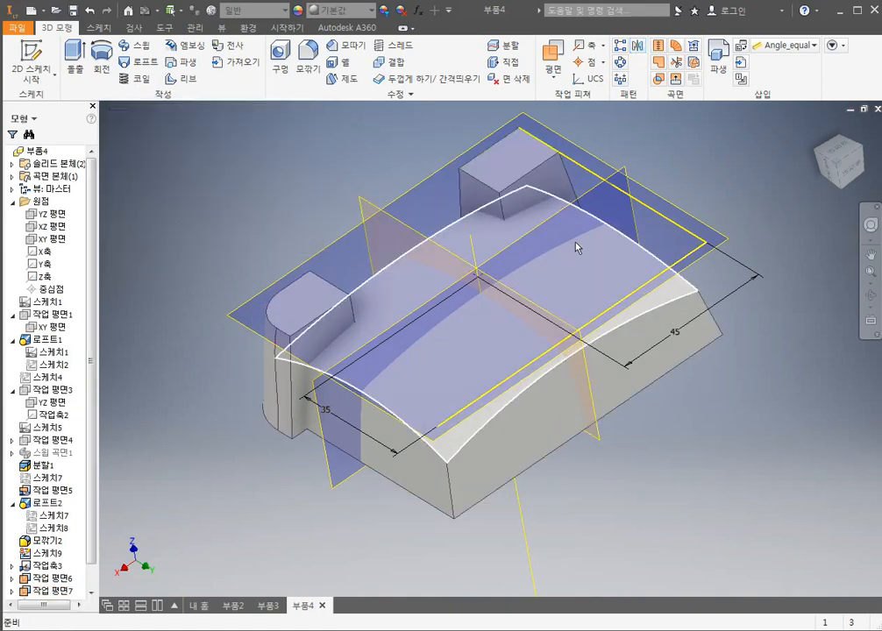
{"action": "middle_click_drag", "start_coordinate": [576, 248], "coordinate": [640, 234], "text": "shift"}
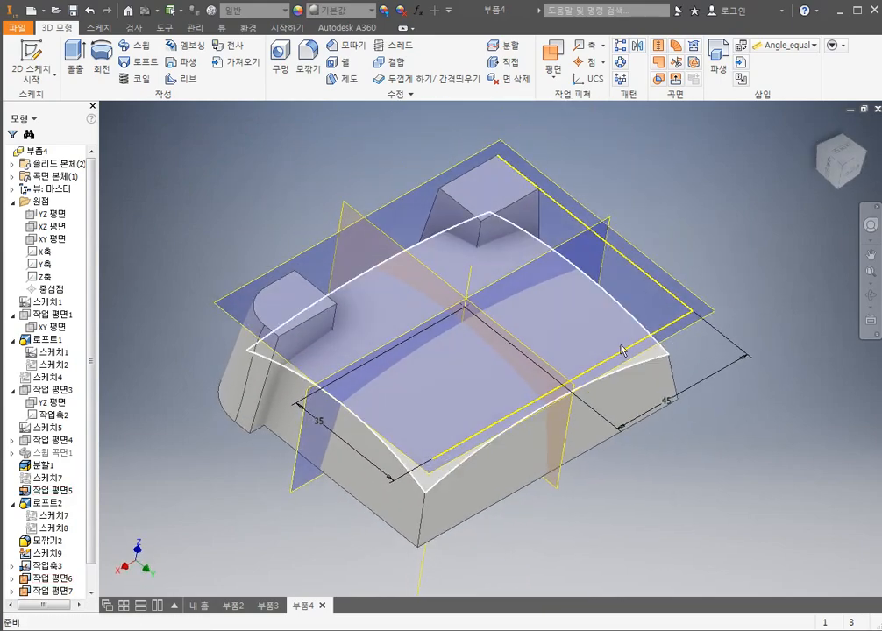
{"action": "middle_click_drag", "start_coordinate": [576, 386], "coordinate": [594, 379]}
{"action": "key", "text": "ctrl+z"}
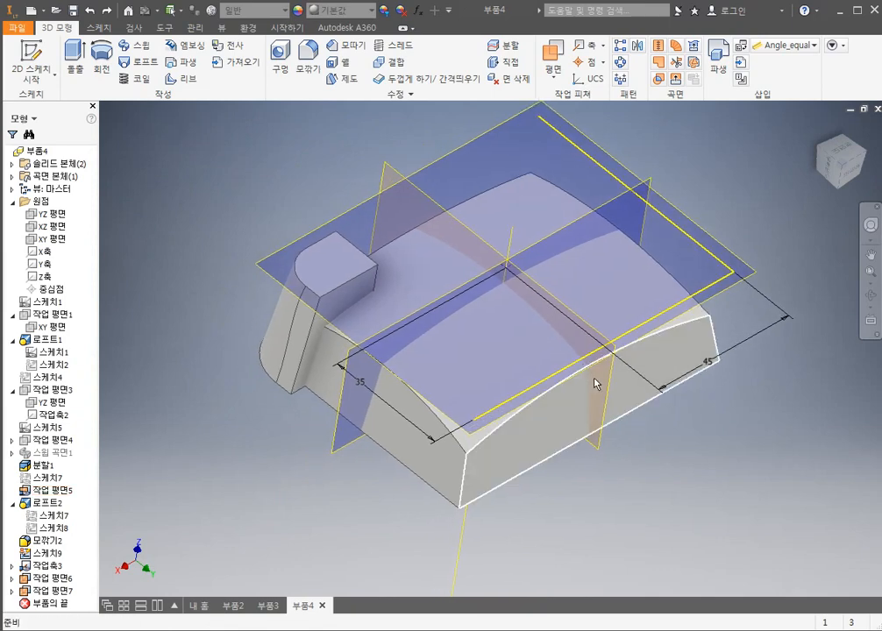
Step: Mirror the corner block's loft together with its fillet across the work plane parallel to the origin YZ plane
{"action": "left_click_drag", "start_coordinate": [596, 383], "coordinate": [557, 362], "text": "shift"}
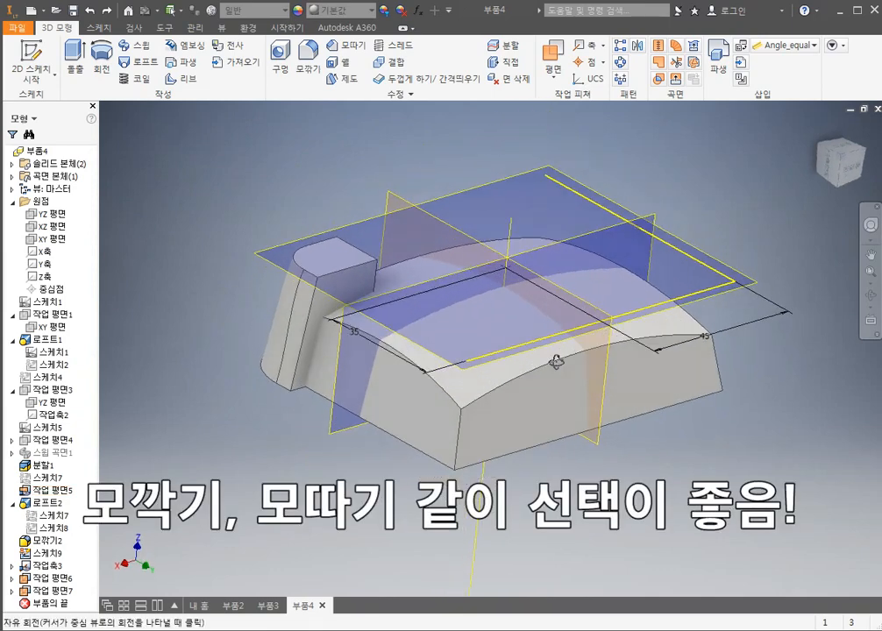
{"action": "left_click", "coordinate": [639, 47]}
{"action": "middle_click_drag", "start_coordinate": [566, 206], "coordinate": [589, 252]}
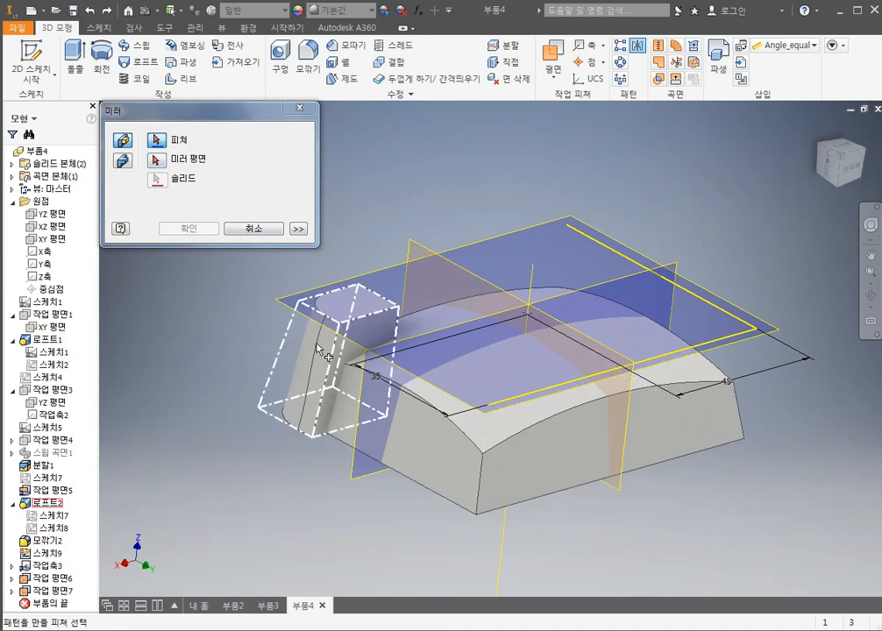
{"action": "left_click", "coordinate": [368, 309]}
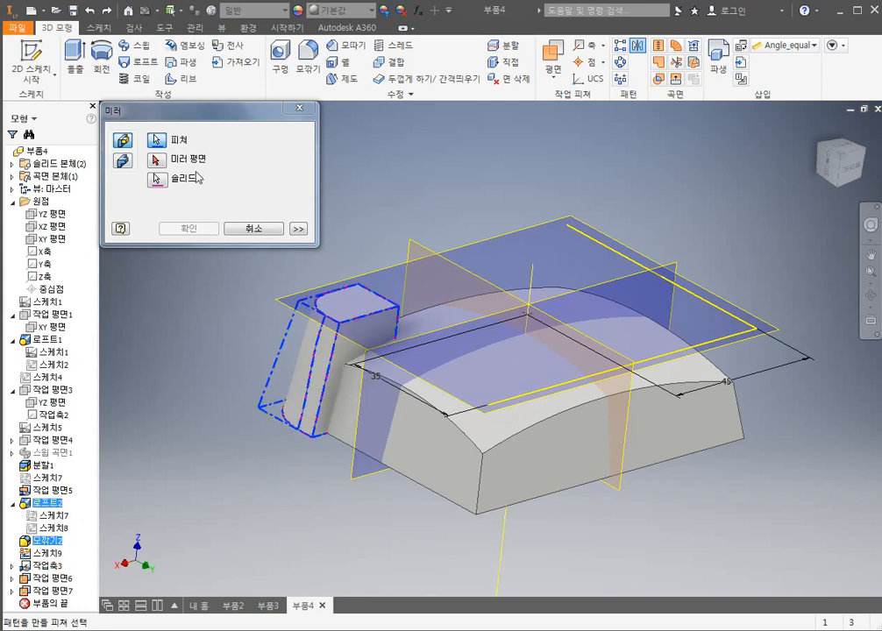
{"action": "left_click", "coordinate": [160, 161]}
{"action": "left_click", "coordinate": [419, 253]}
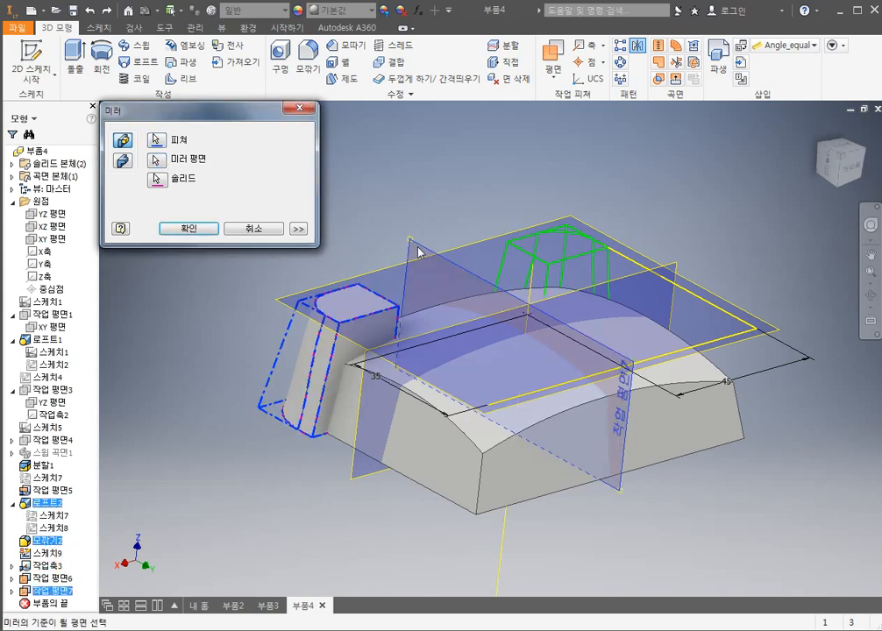
{"action": "left_click", "coordinate": [189, 229]}
Step: Mirror the corner block loft, its fillet and the first mirror feature across the work plane perpendicular to the YZ plane
{"action": "middle_click_drag", "start_coordinate": [436, 295], "coordinate": [567, 181], "text": "shift"}
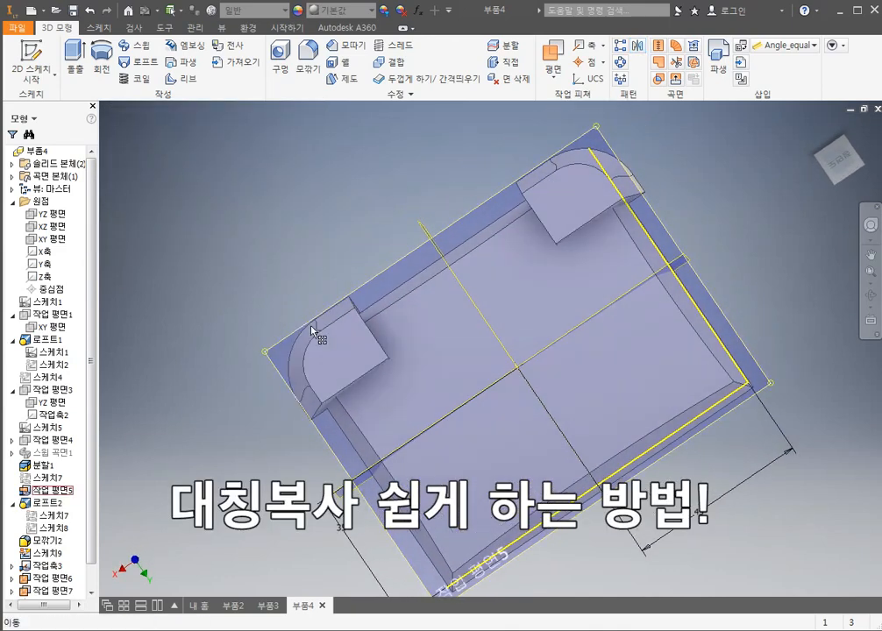
{"action": "middle_click_drag", "start_coordinate": [406, 410], "coordinate": [615, 451], "text": "shift"}
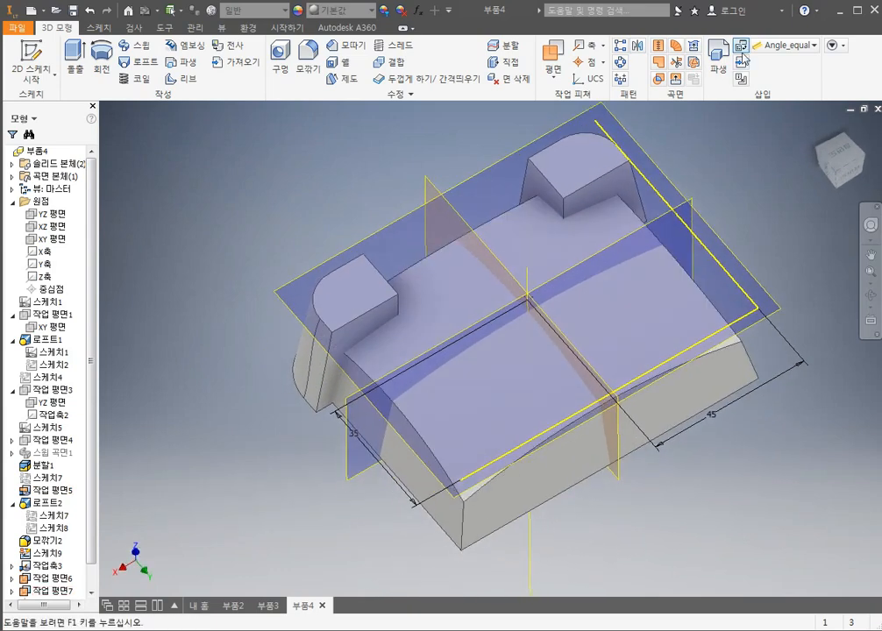
{"action": "left_click", "coordinate": [637, 47]}
{"action": "left_click", "coordinate": [586, 162]}
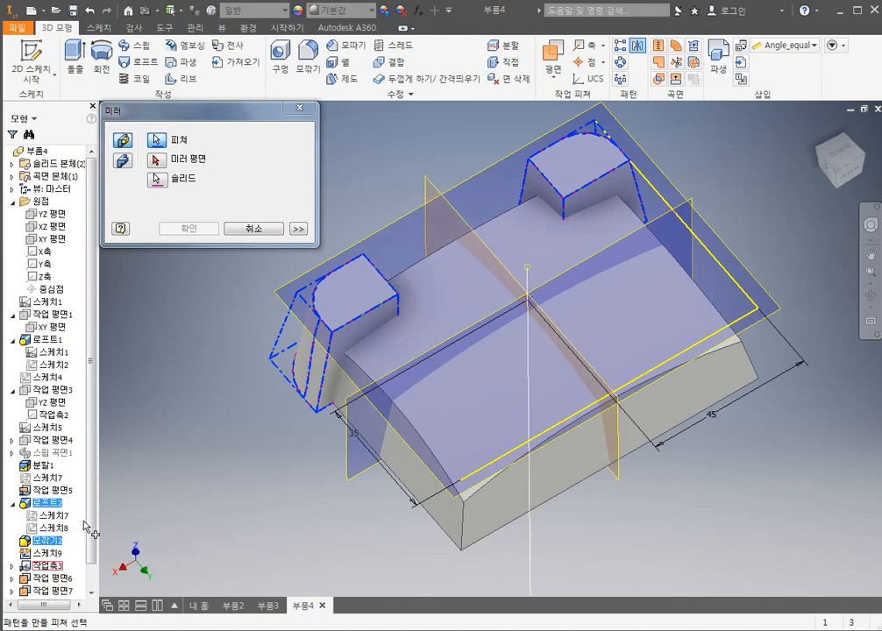
{"action": "scroll", "coordinate": [53, 496], "scroll_direction": "down", "scroll_amount": 1}
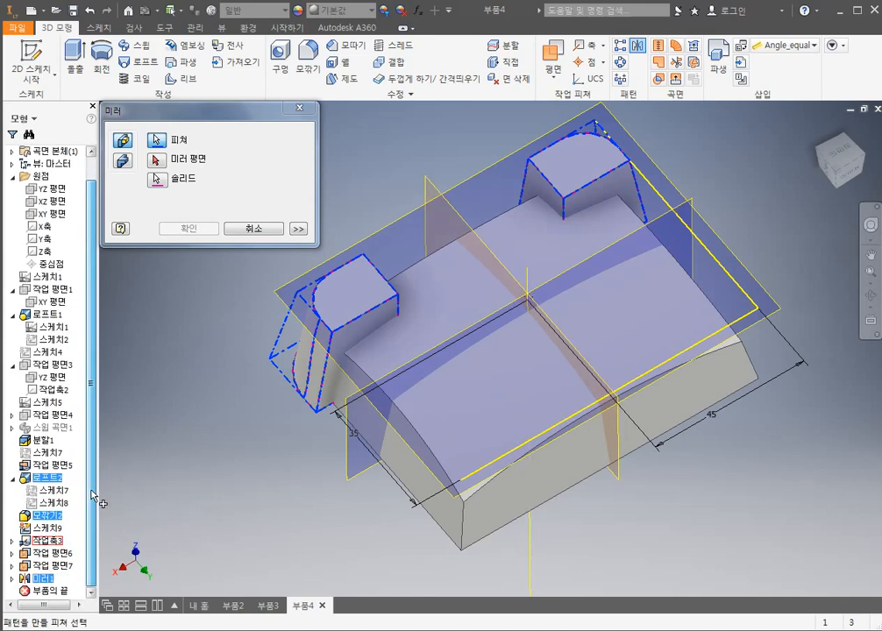
{"action": "left_click", "coordinate": [48, 565]}
{"action": "left_click", "coordinate": [159, 160]}
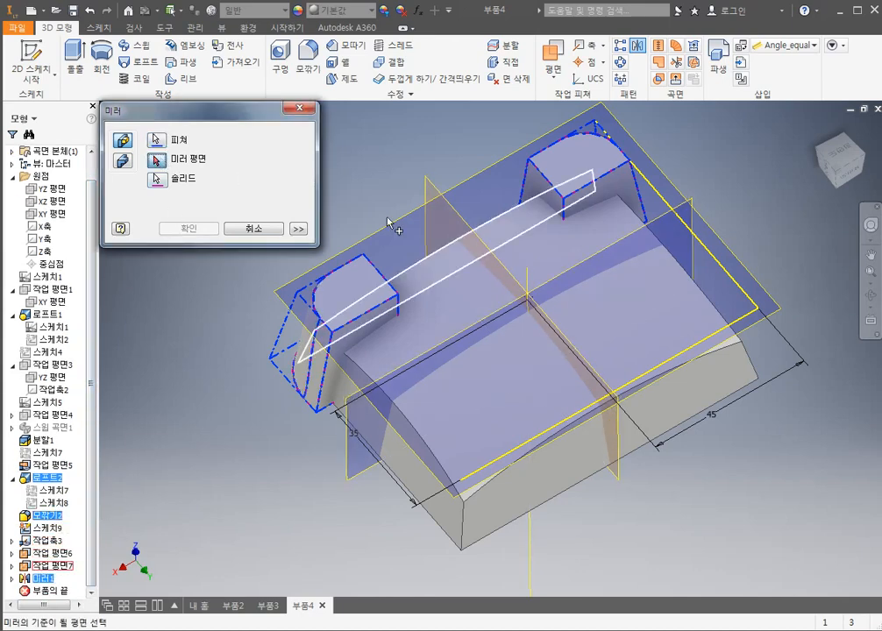
{"action": "left_click", "coordinate": [443, 346]}
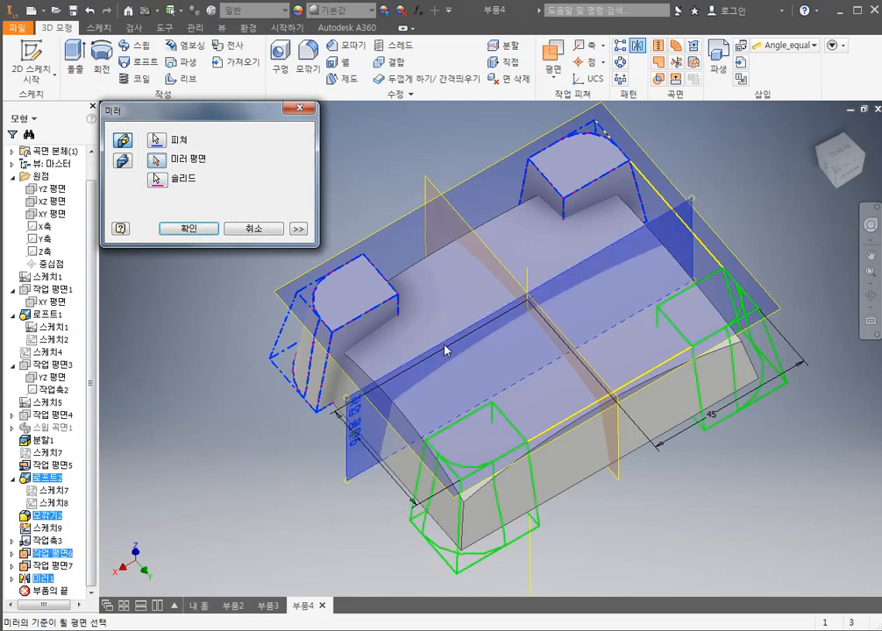
{"action": "left_click", "coordinate": [186, 228]}
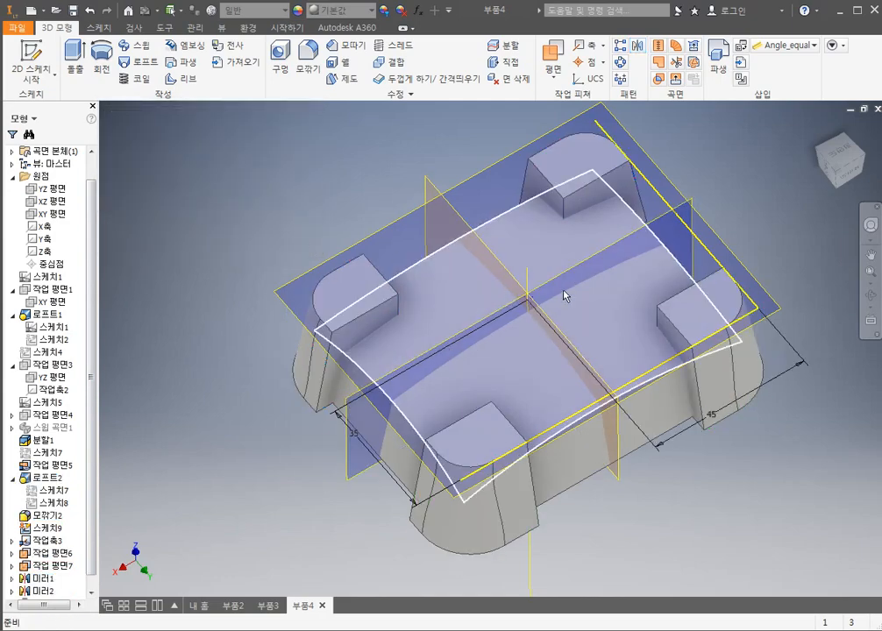
Step: Combine the solids with a join, using the corner blocks as the base and the curved-top body as the tool body
{"action": "middle_click_drag", "start_coordinate": [564, 296], "coordinate": [583, 256], "text": "shift"}
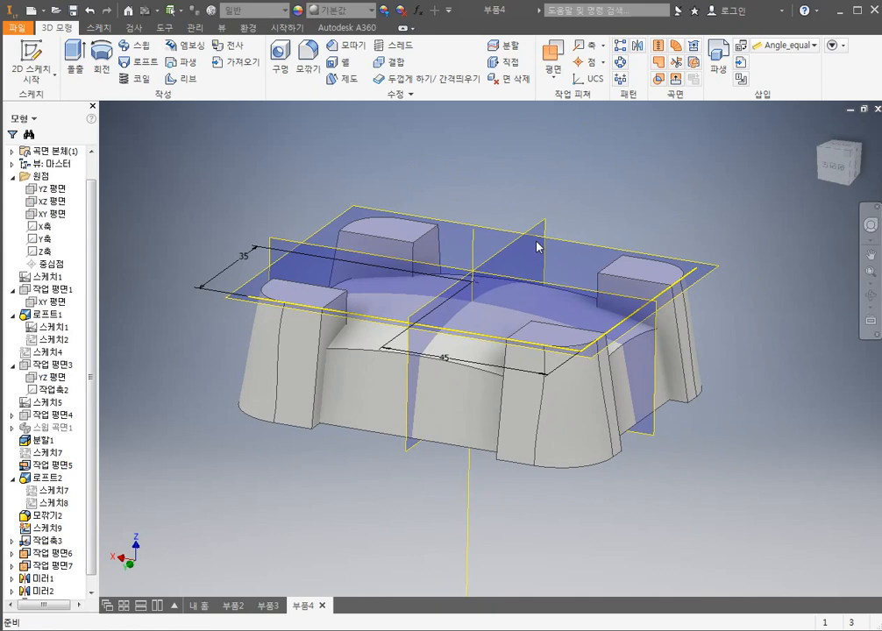
{"action": "left_click", "coordinate": [392, 69]}
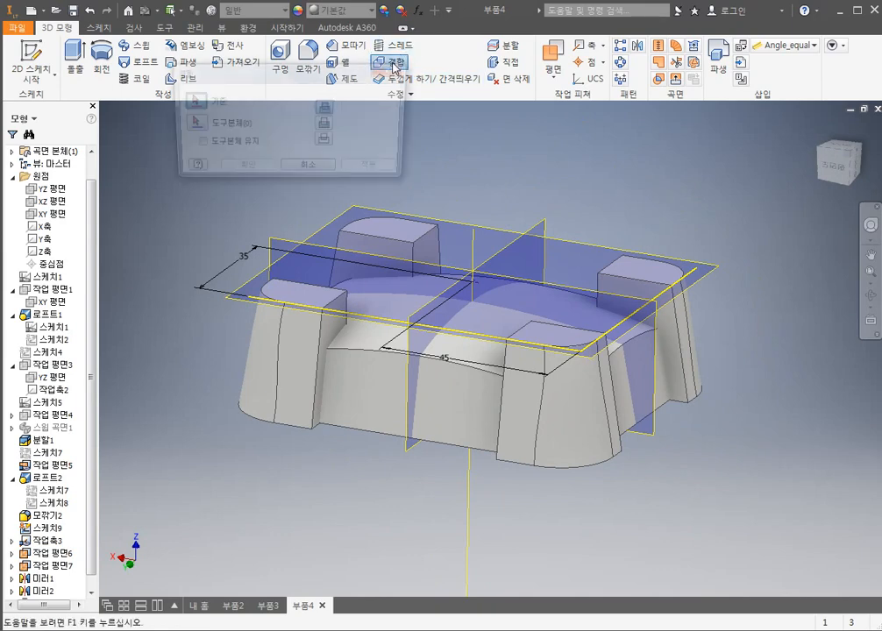
{"action": "left_click", "coordinate": [423, 245]}
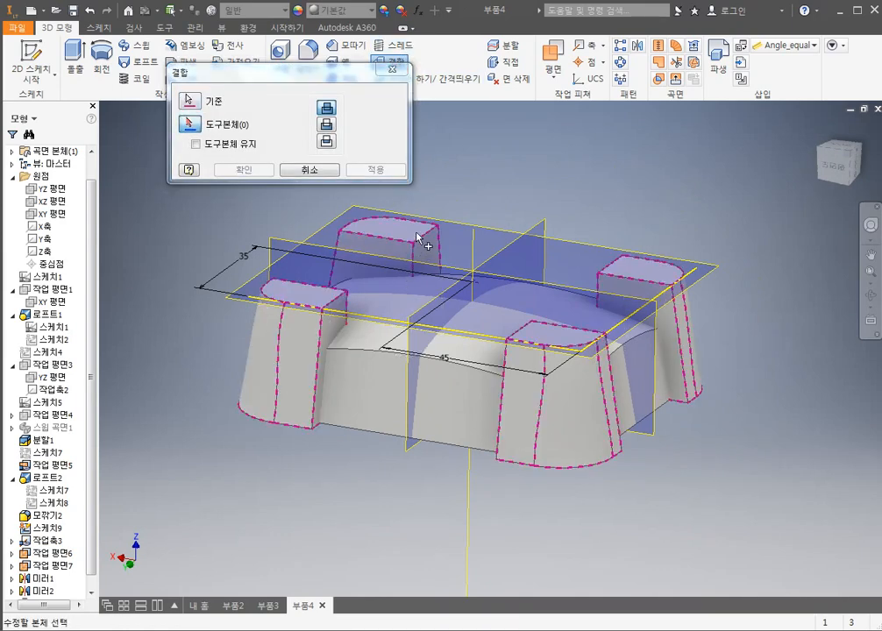
{"action": "left_click", "coordinate": [572, 313]}
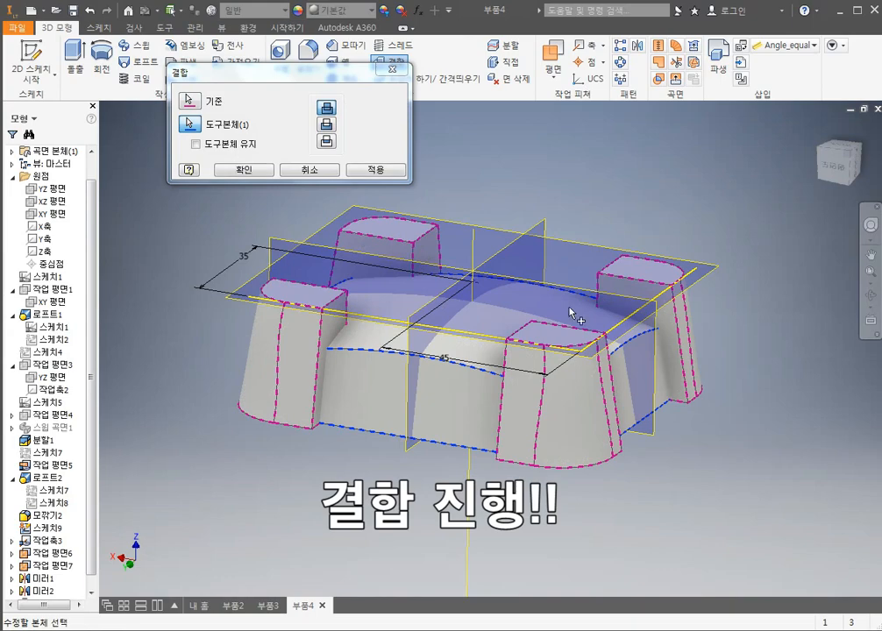
{"action": "left_click", "coordinate": [375, 169]}
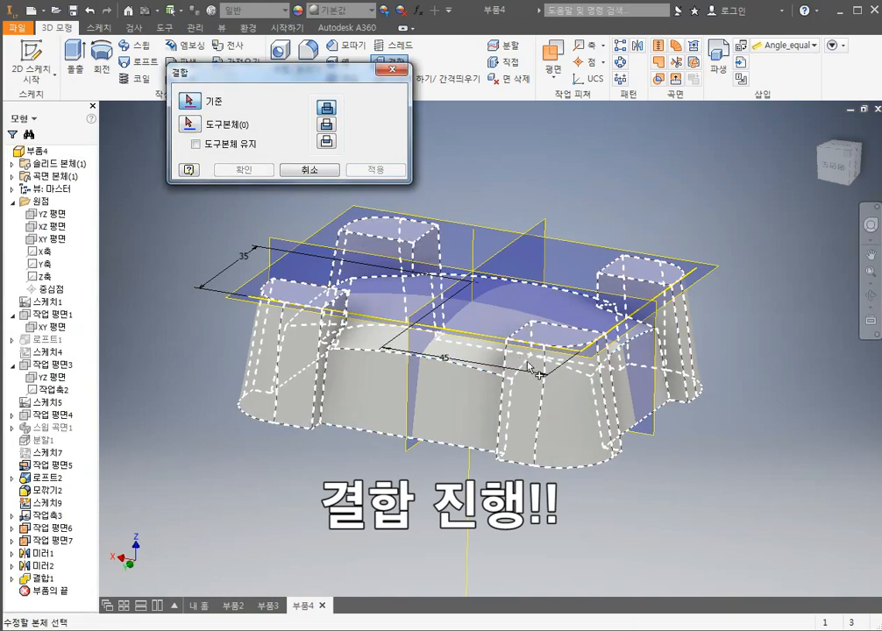
{"action": "middle_click_drag", "start_coordinate": [529, 368], "coordinate": [515, 411], "text": "shift"}
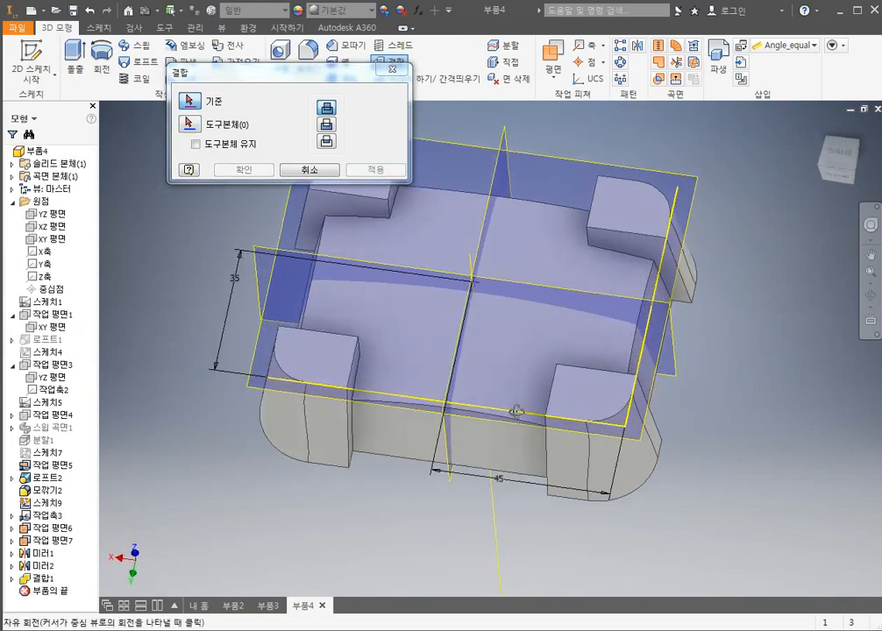
{"action": "scroll", "coordinate": [515, 411], "scroll_direction": "down", "scroll_amount": 3}
{"action": "middle_click_drag", "start_coordinate": [596, 235], "coordinate": [583, 153], "text": "shift"}
{"action": "middle_click_drag", "start_coordinate": [563, 235], "coordinate": [554, 295]}
{"action": "scroll", "coordinate": [541, 288], "scroll_direction": "down", "scroll_amount": 3}
{"action": "scroll", "coordinate": [542, 288], "scroll_direction": "up", "scroll_amount": 6}
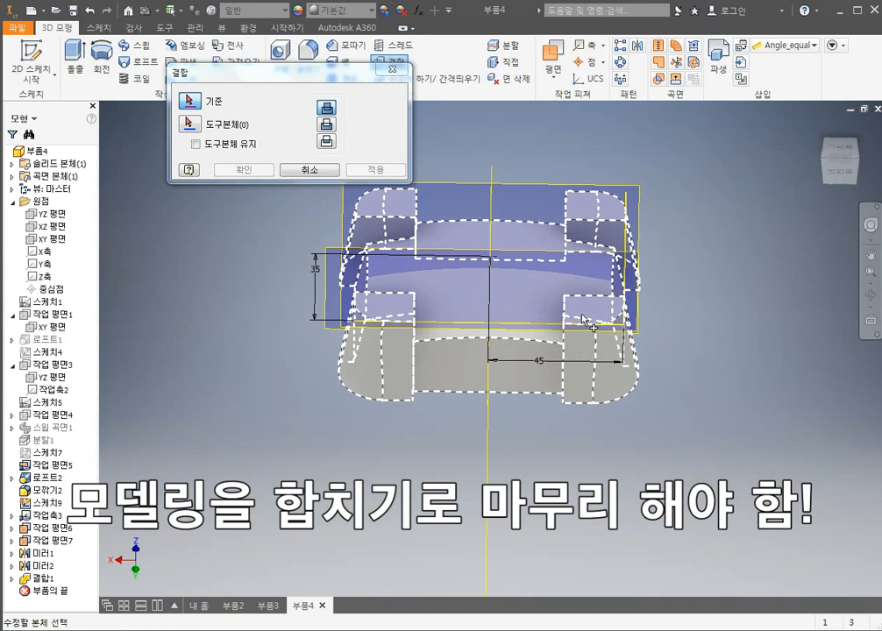
{"action": "middle_click_drag", "start_coordinate": [585, 321], "coordinate": [574, 352]}
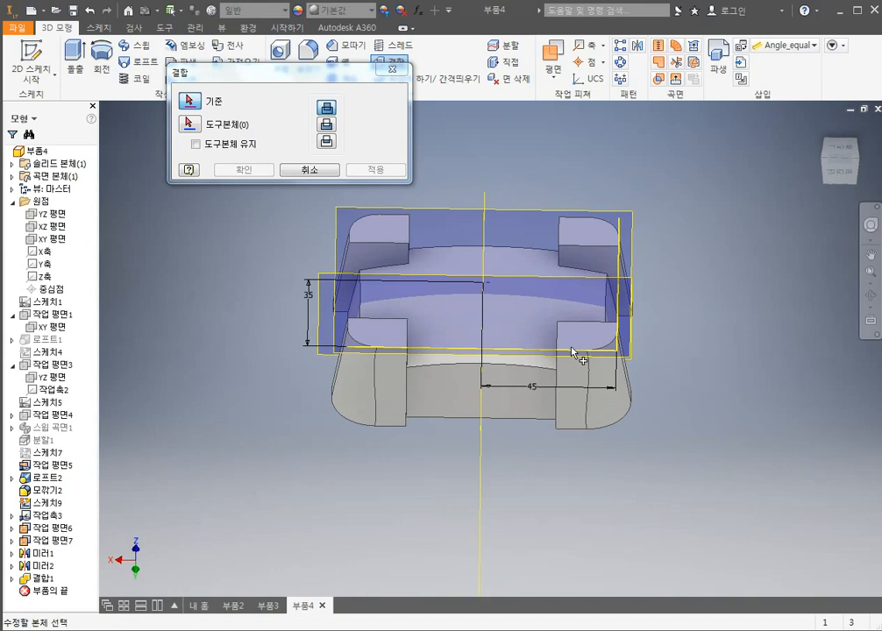
{"action": "left_click", "coordinate": [305, 172]}
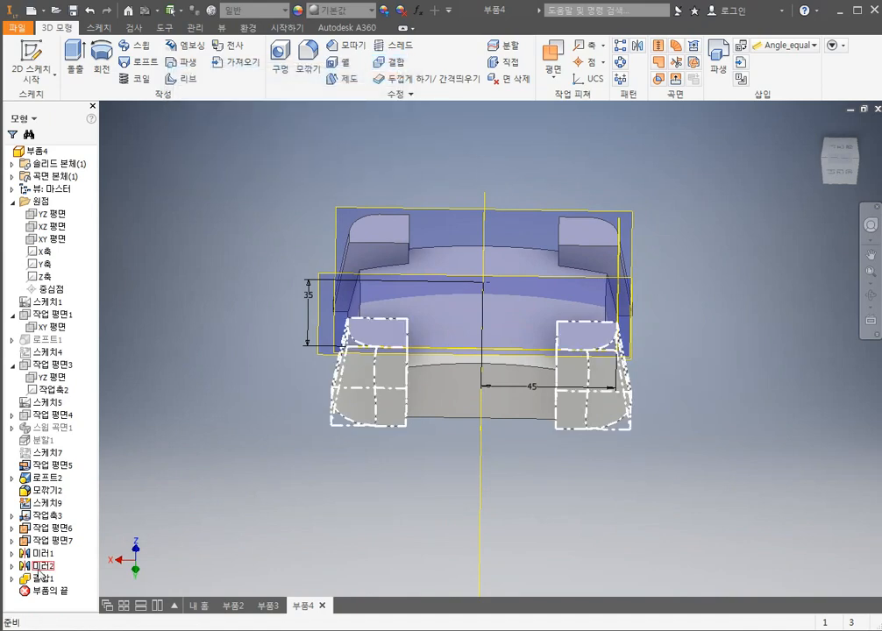
Step: Turn off the visibility of the two crossing work planes and the horizontal work plane above the curved top
{"action": "right_click", "coordinate": [47, 531]}
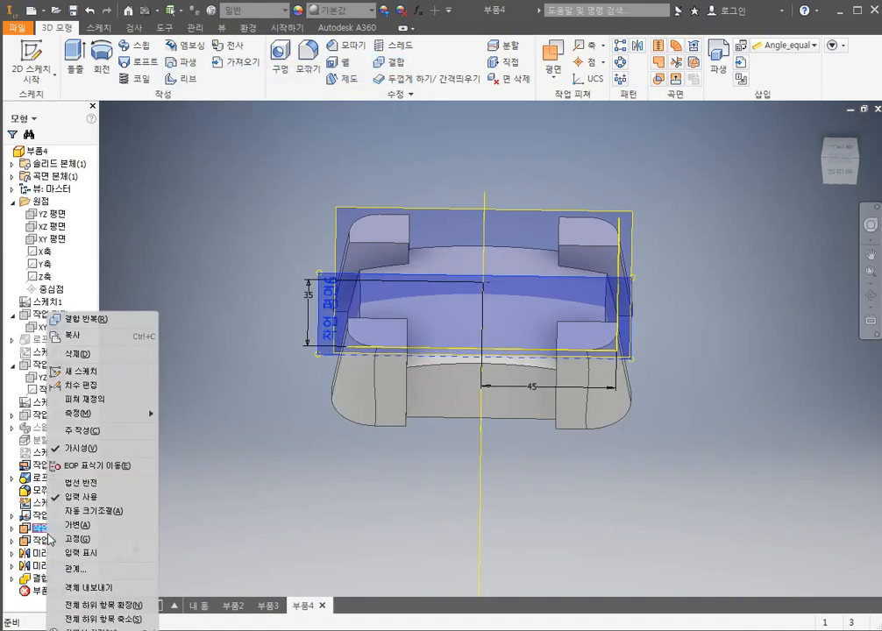
{"action": "left_click", "coordinate": [79, 449]}
{"action": "right_click", "coordinate": [55, 540]}
{"action": "left_click", "coordinate": [85, 457]}
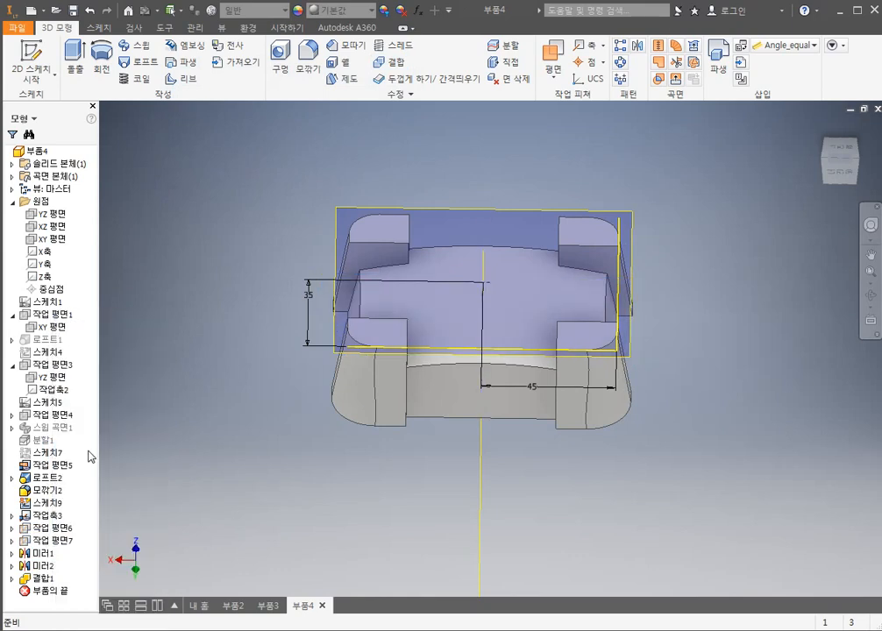
{"action": "left_click", "coordinate": [50, 466]}
{"action": "right_click", "coordinate": [50, 466]}
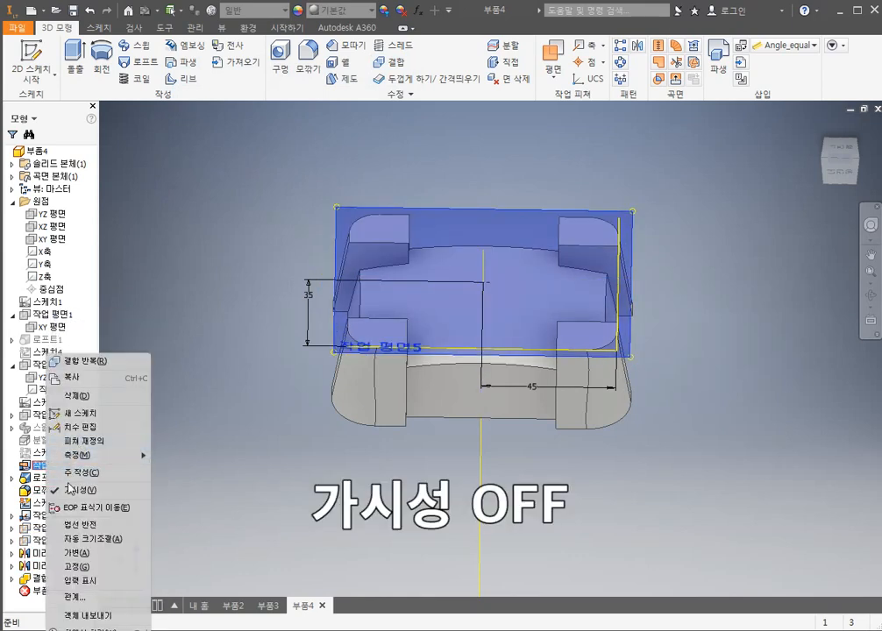
{"action": "left_click", "coordinate": [79, 442]}
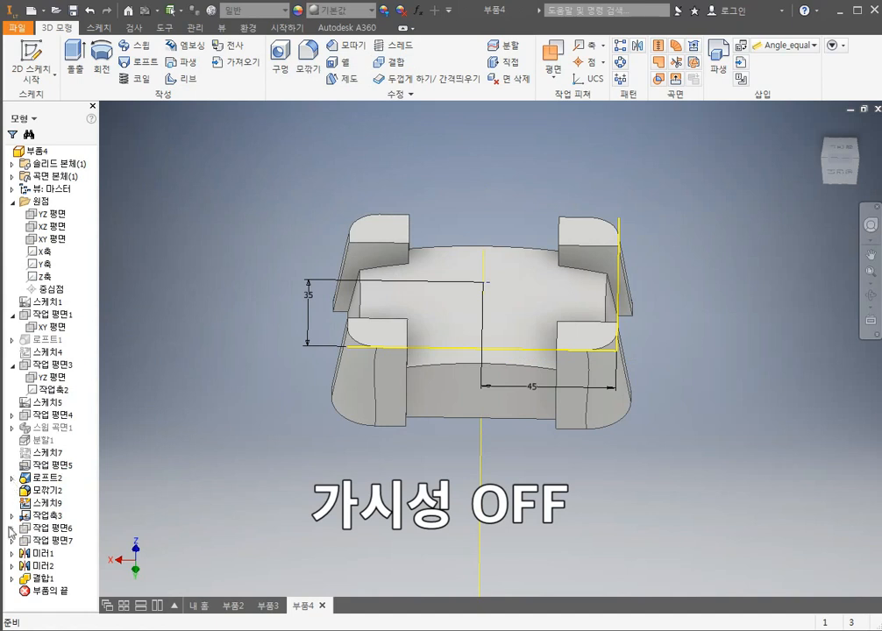
Step: Hide the central work axis and the sketch holding the 35 mm and 45 mm dimensions
{"action": "right_click", "coordinate": [30, 515]}
{"action": "left_click", "coordinate": [78, 458]}
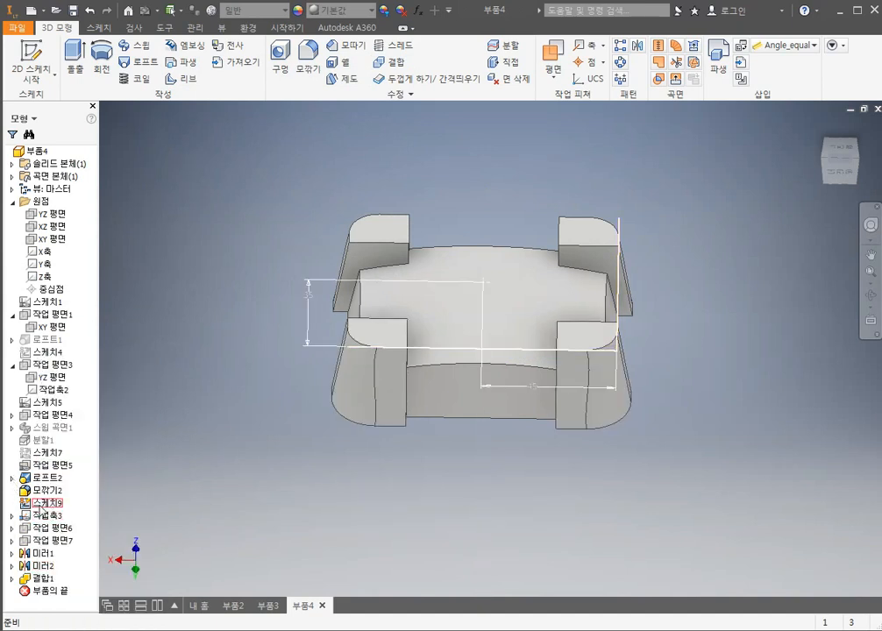
{"action": "right_click", "coordinate": [39, 504]}
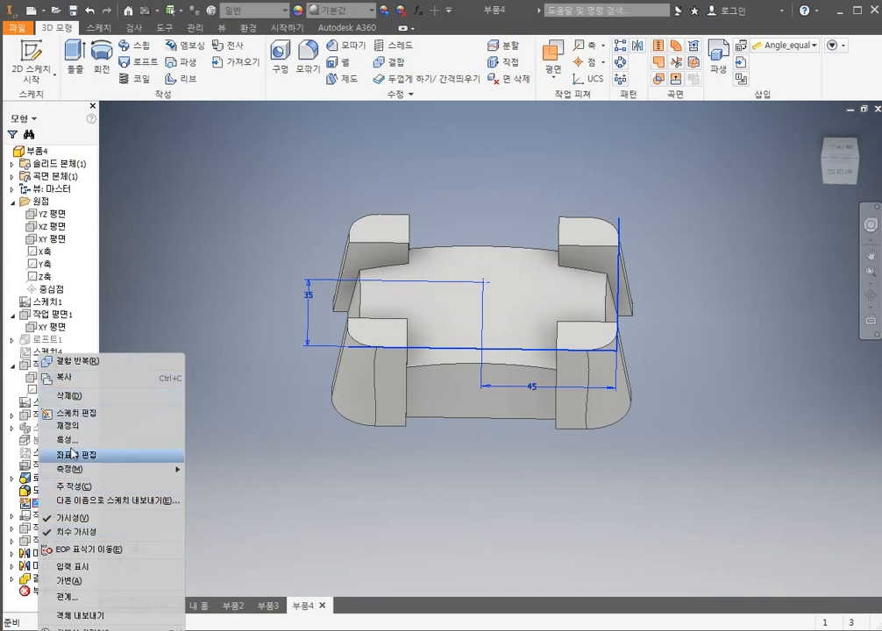
{"action": "left_click", "coordinate": [85, 518]}
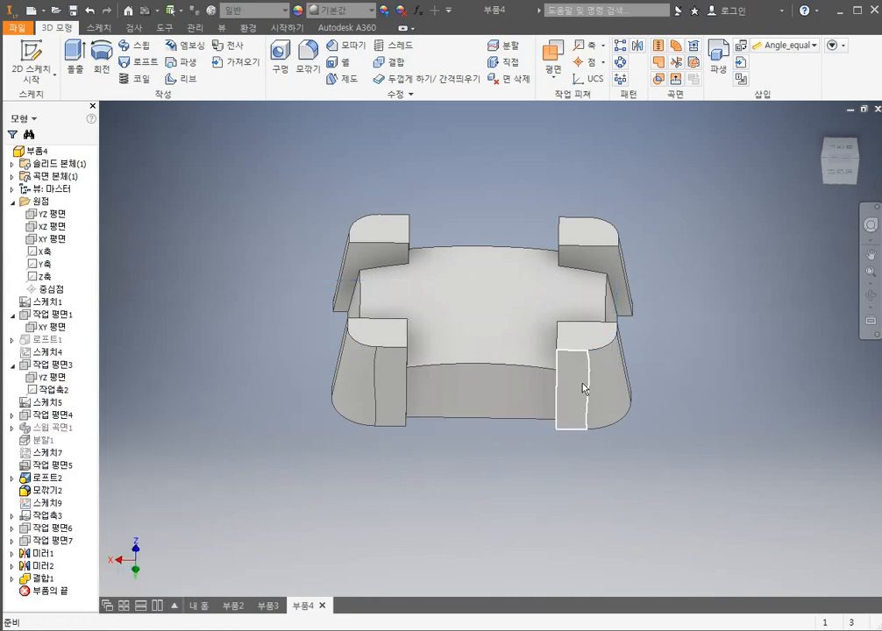
{"action": "middle_click_drag", "start_coordinate": [585, 394], "coordinate": [593, 352], "text": "shift"}
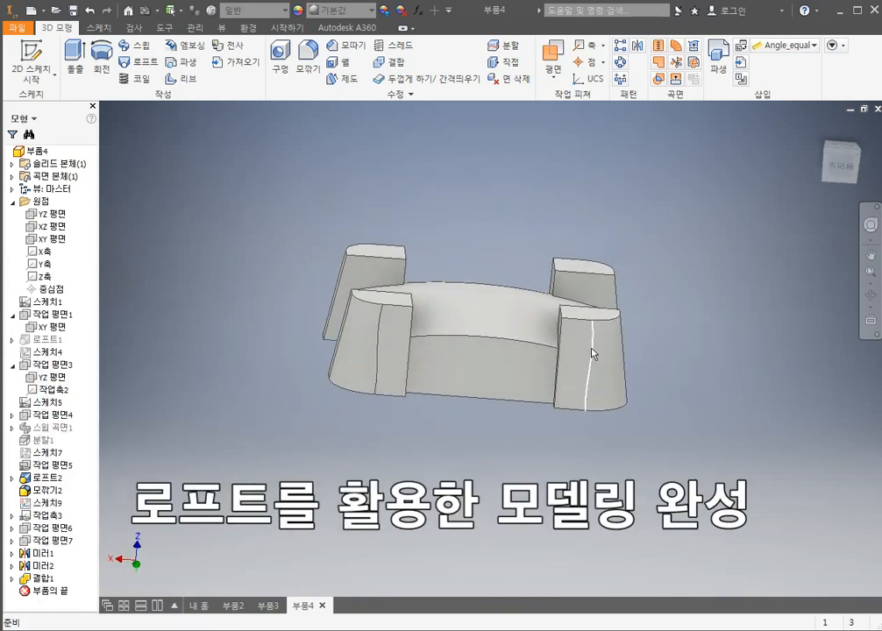